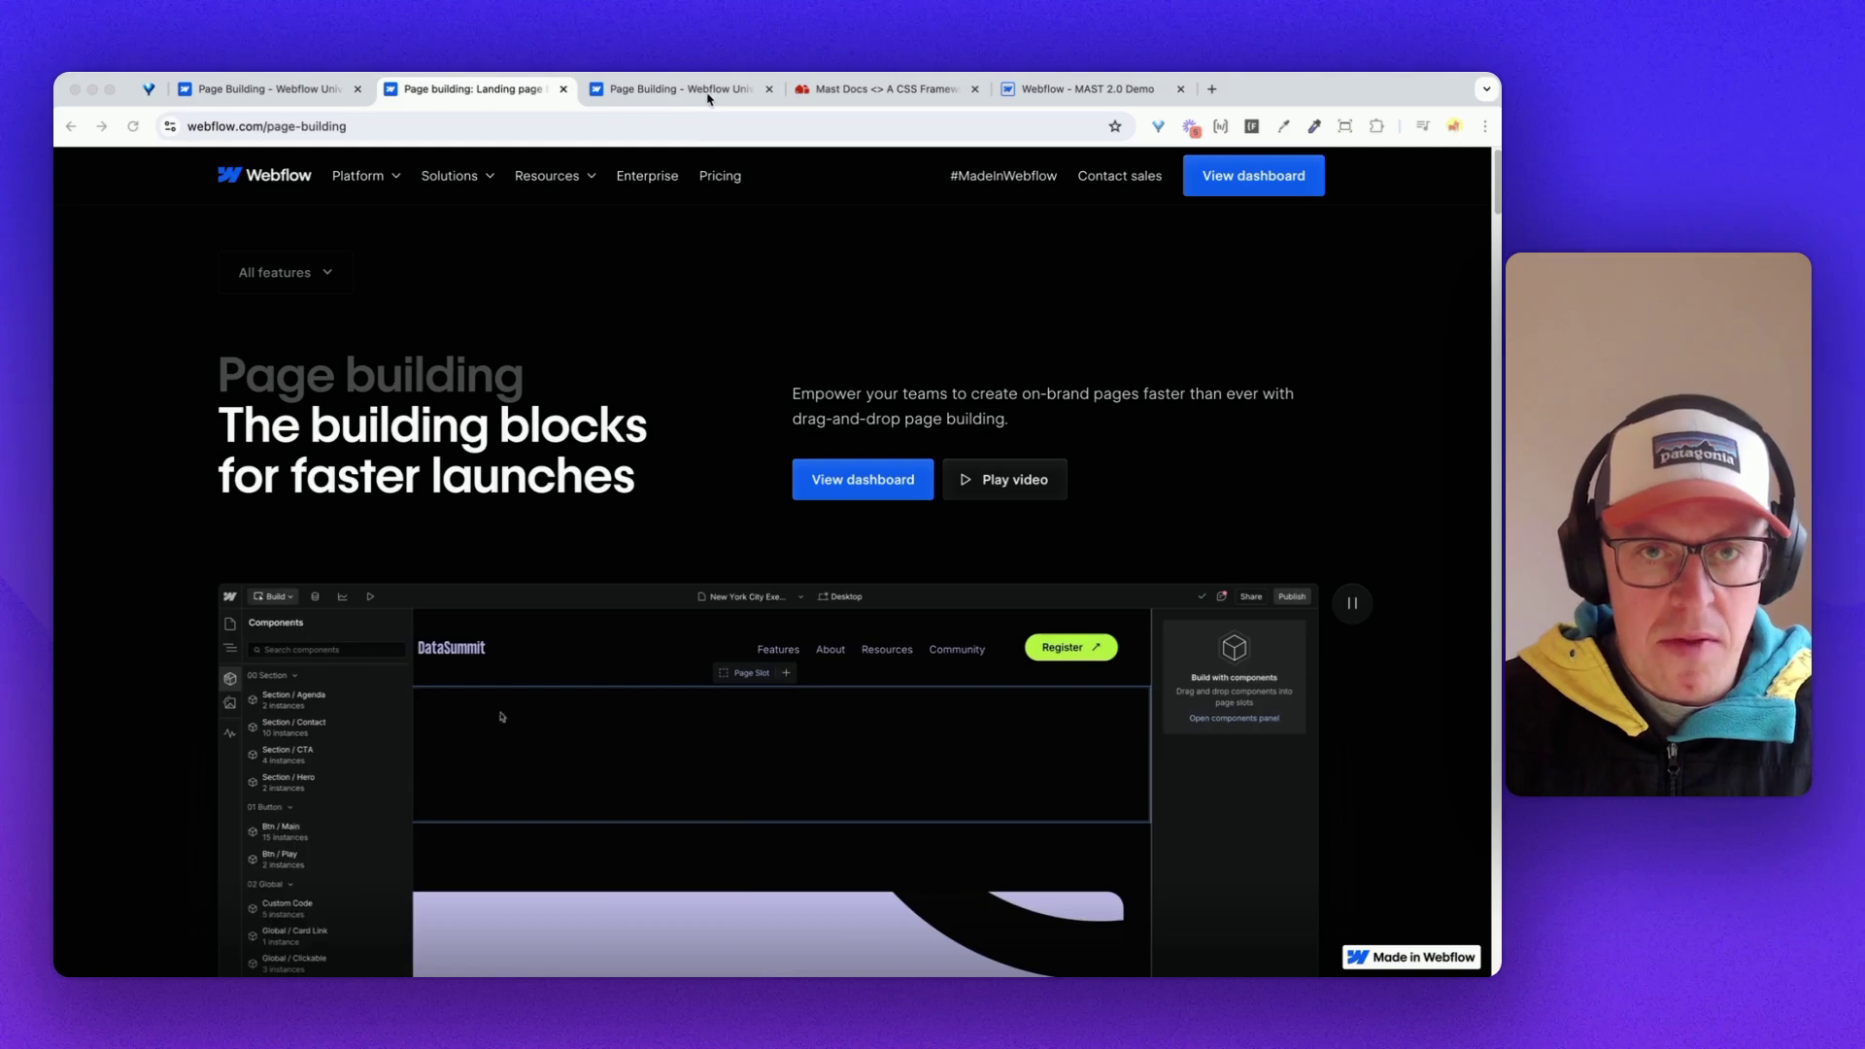
# - Review the Webflow University Page Building video page and the Mast docs from the introduction to Getting Started
pyautogui.click(709, 94)
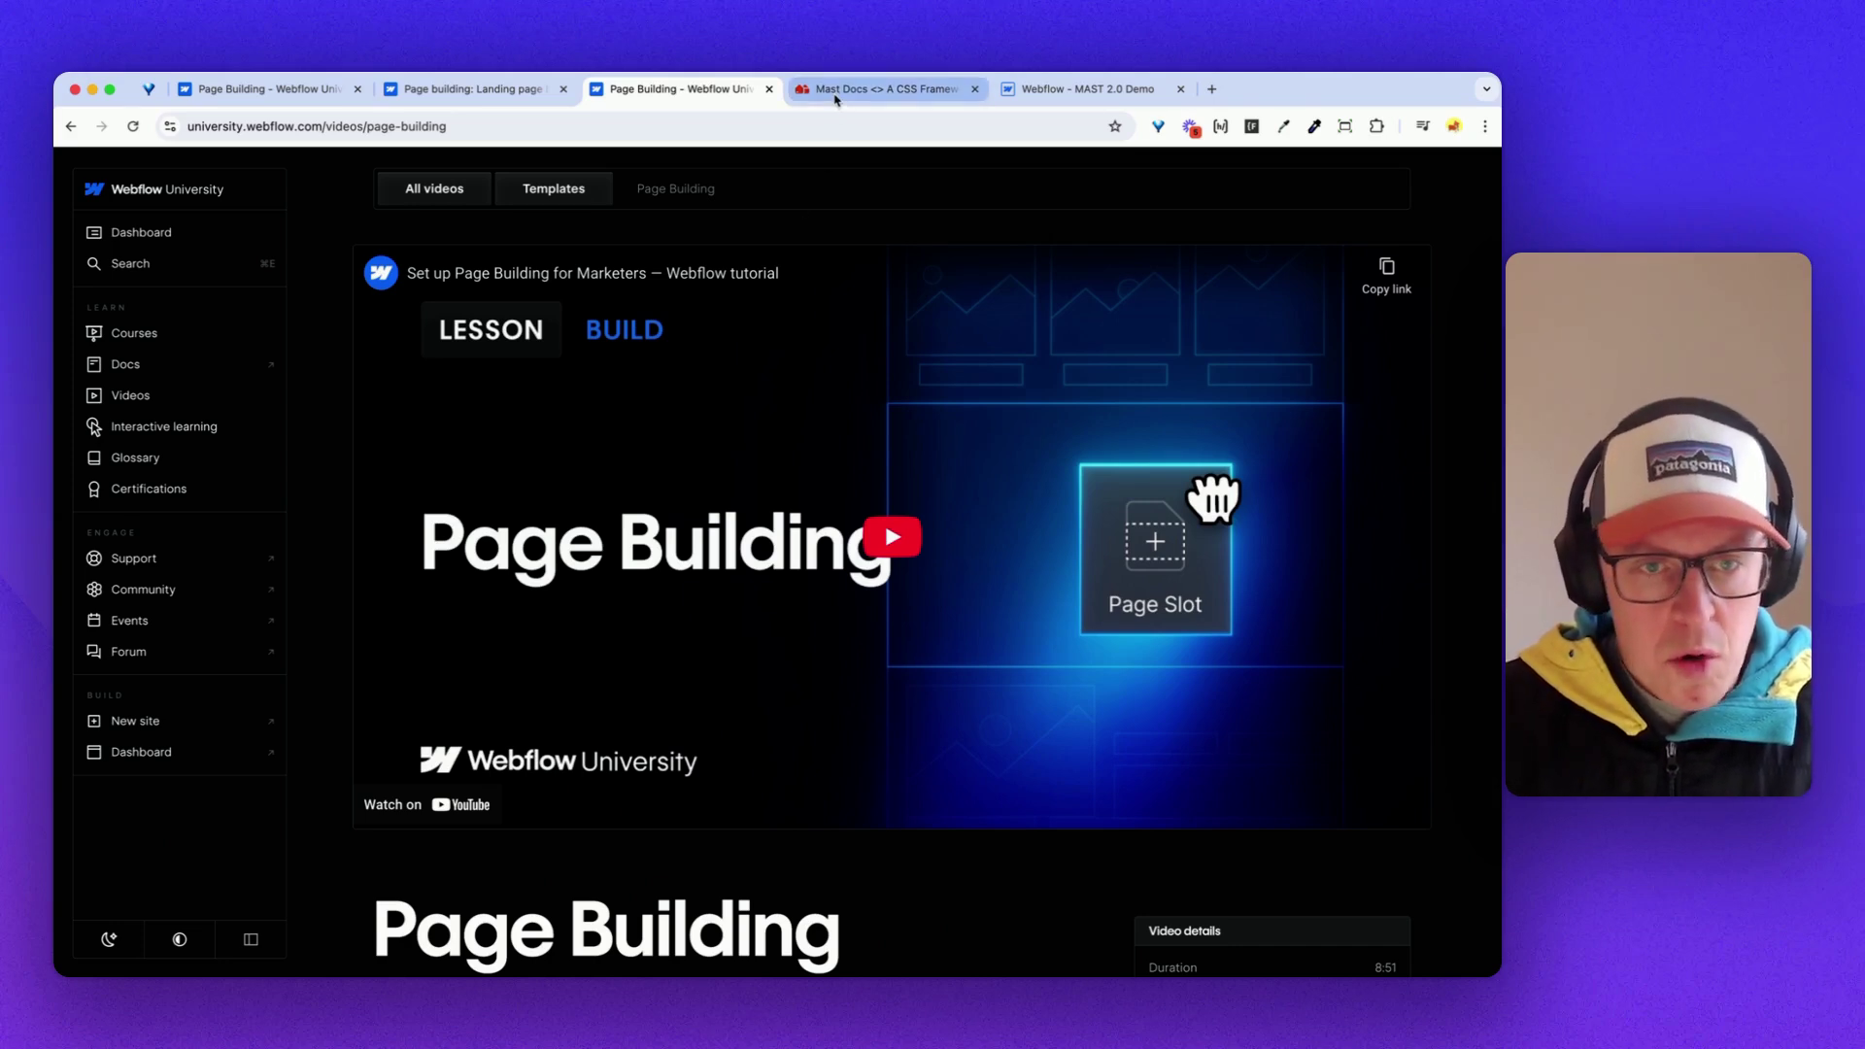
pyautogui.click(831, 89)
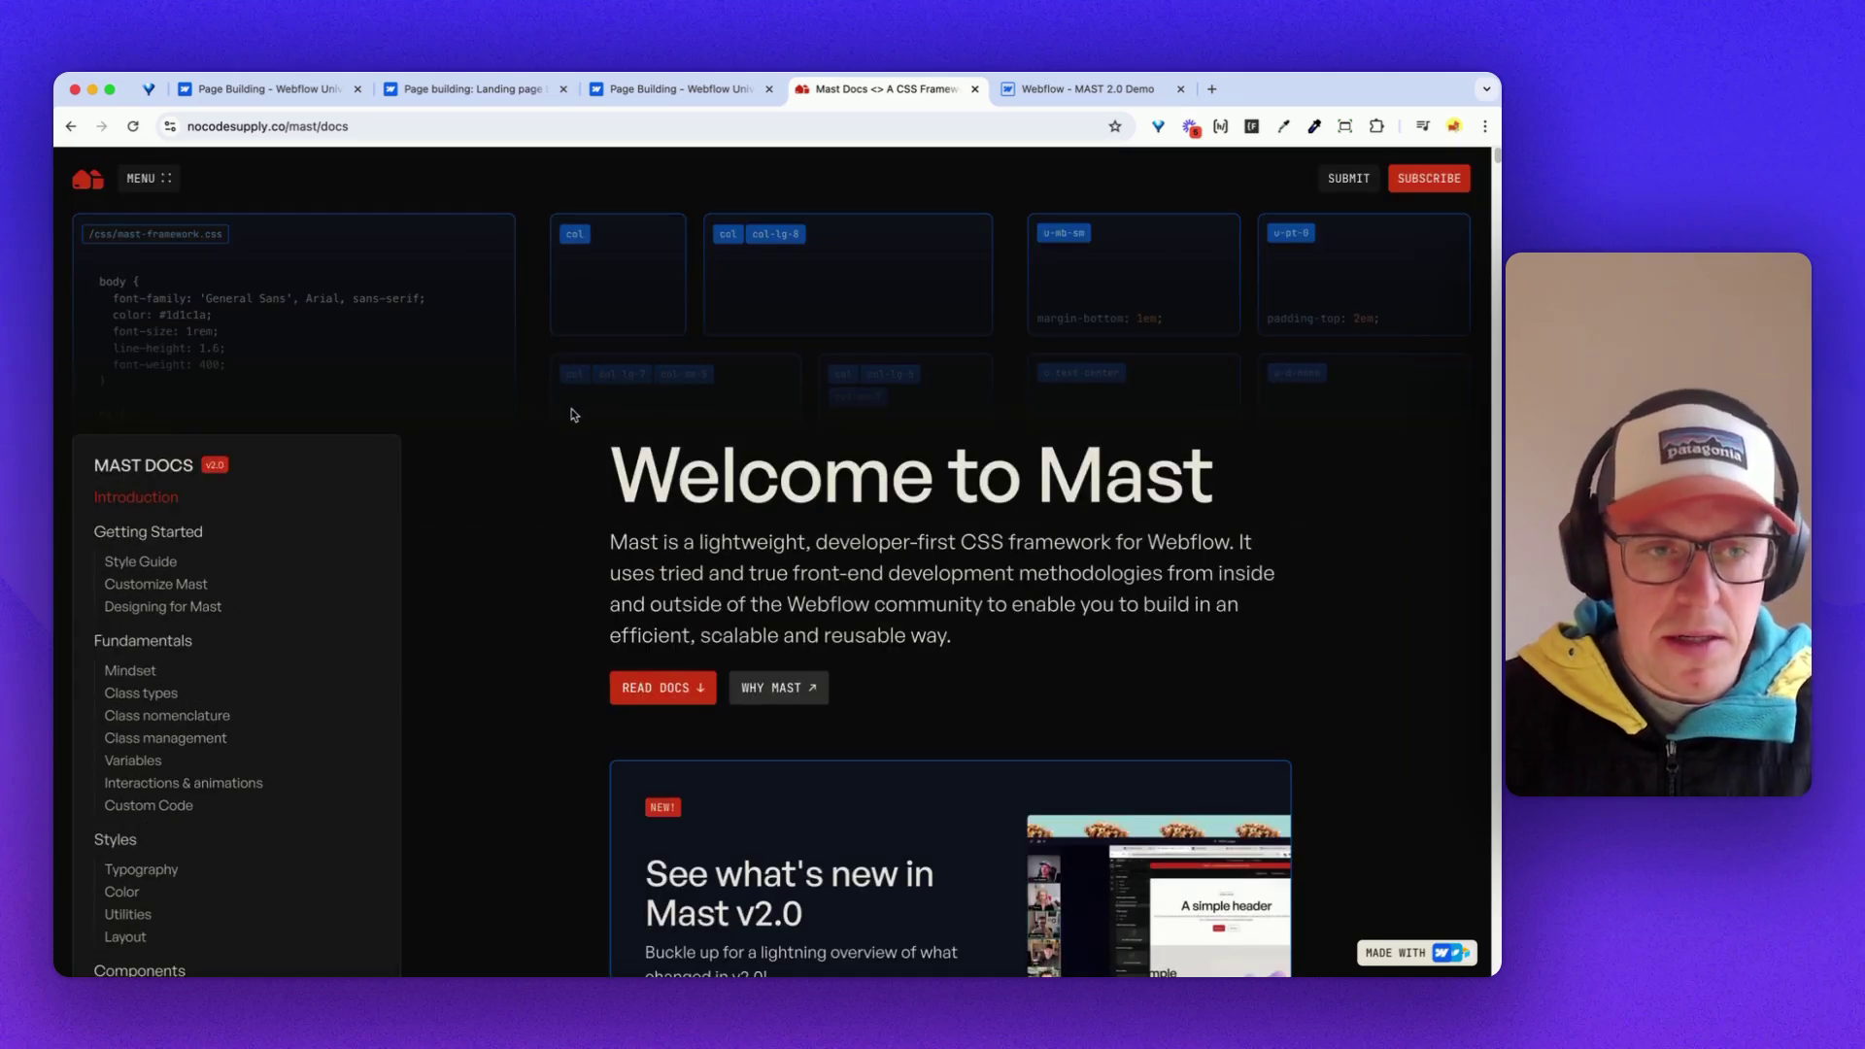
pyautogui.scroll(-4, 569, 434)
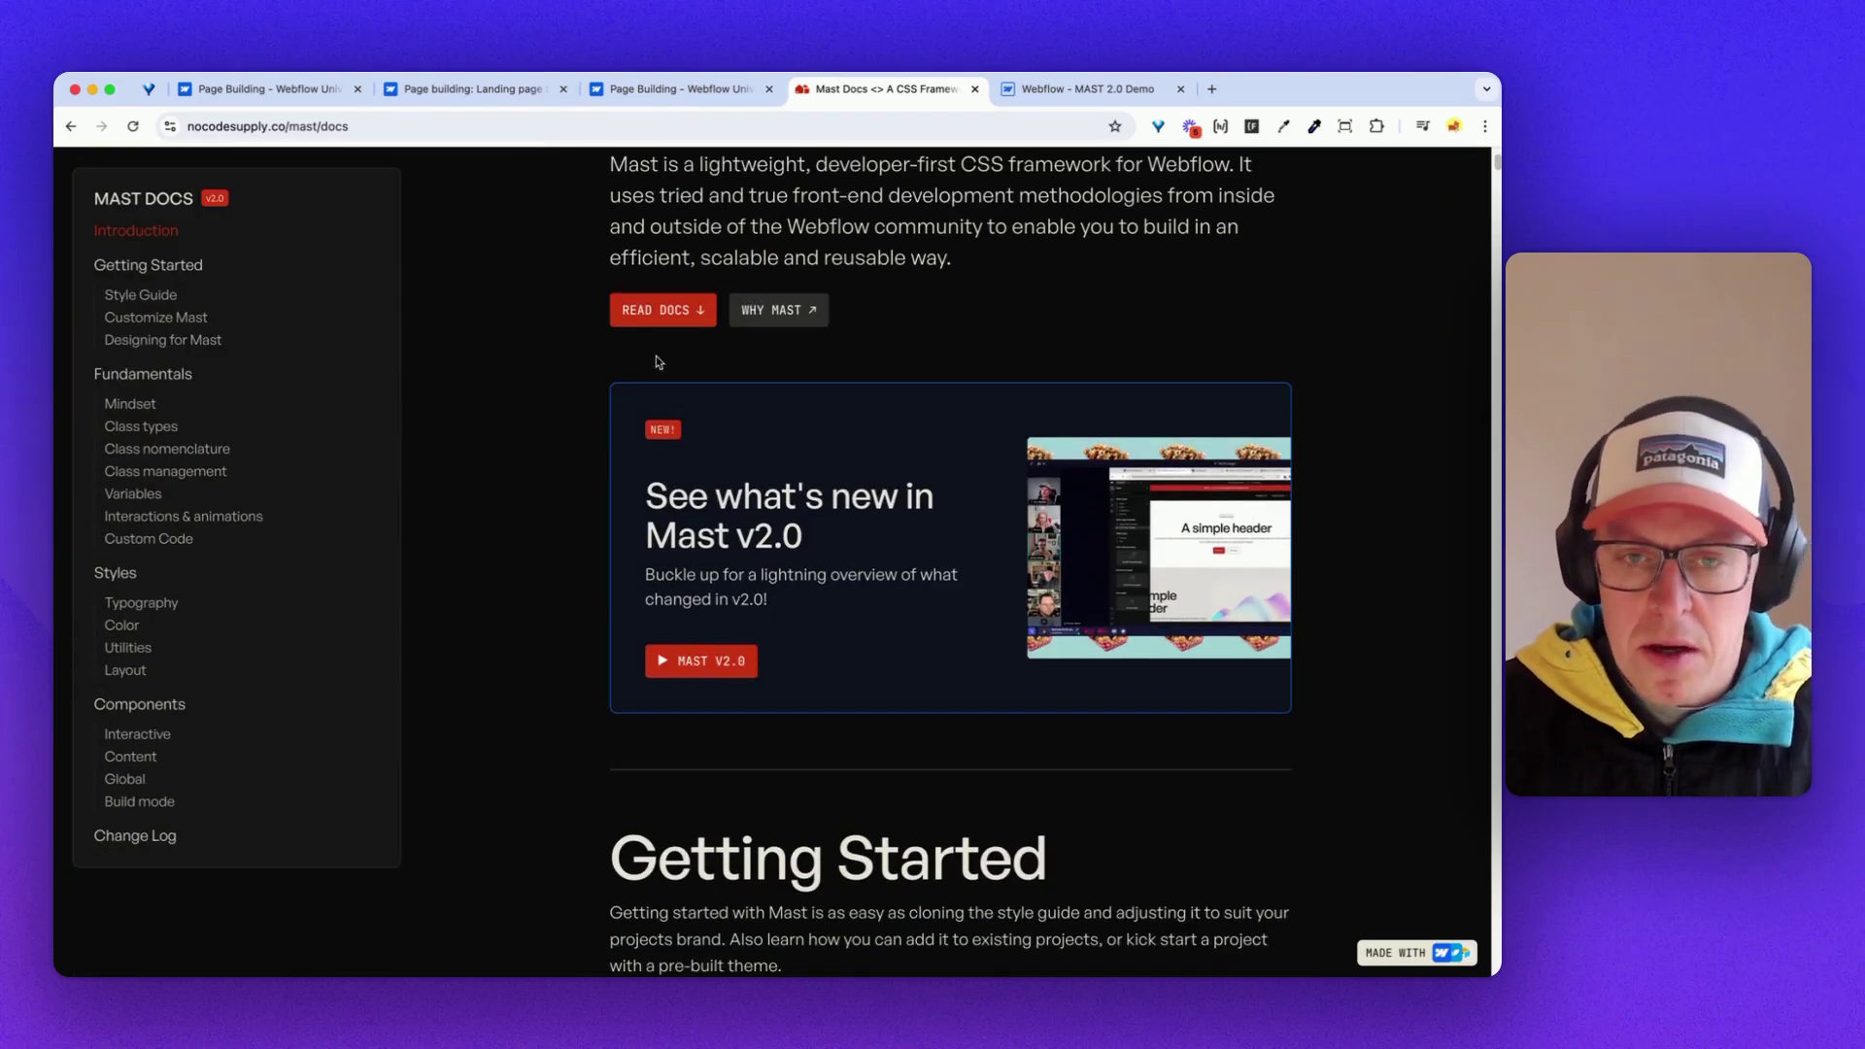
pyautogui.scroll(4, 603, 431)
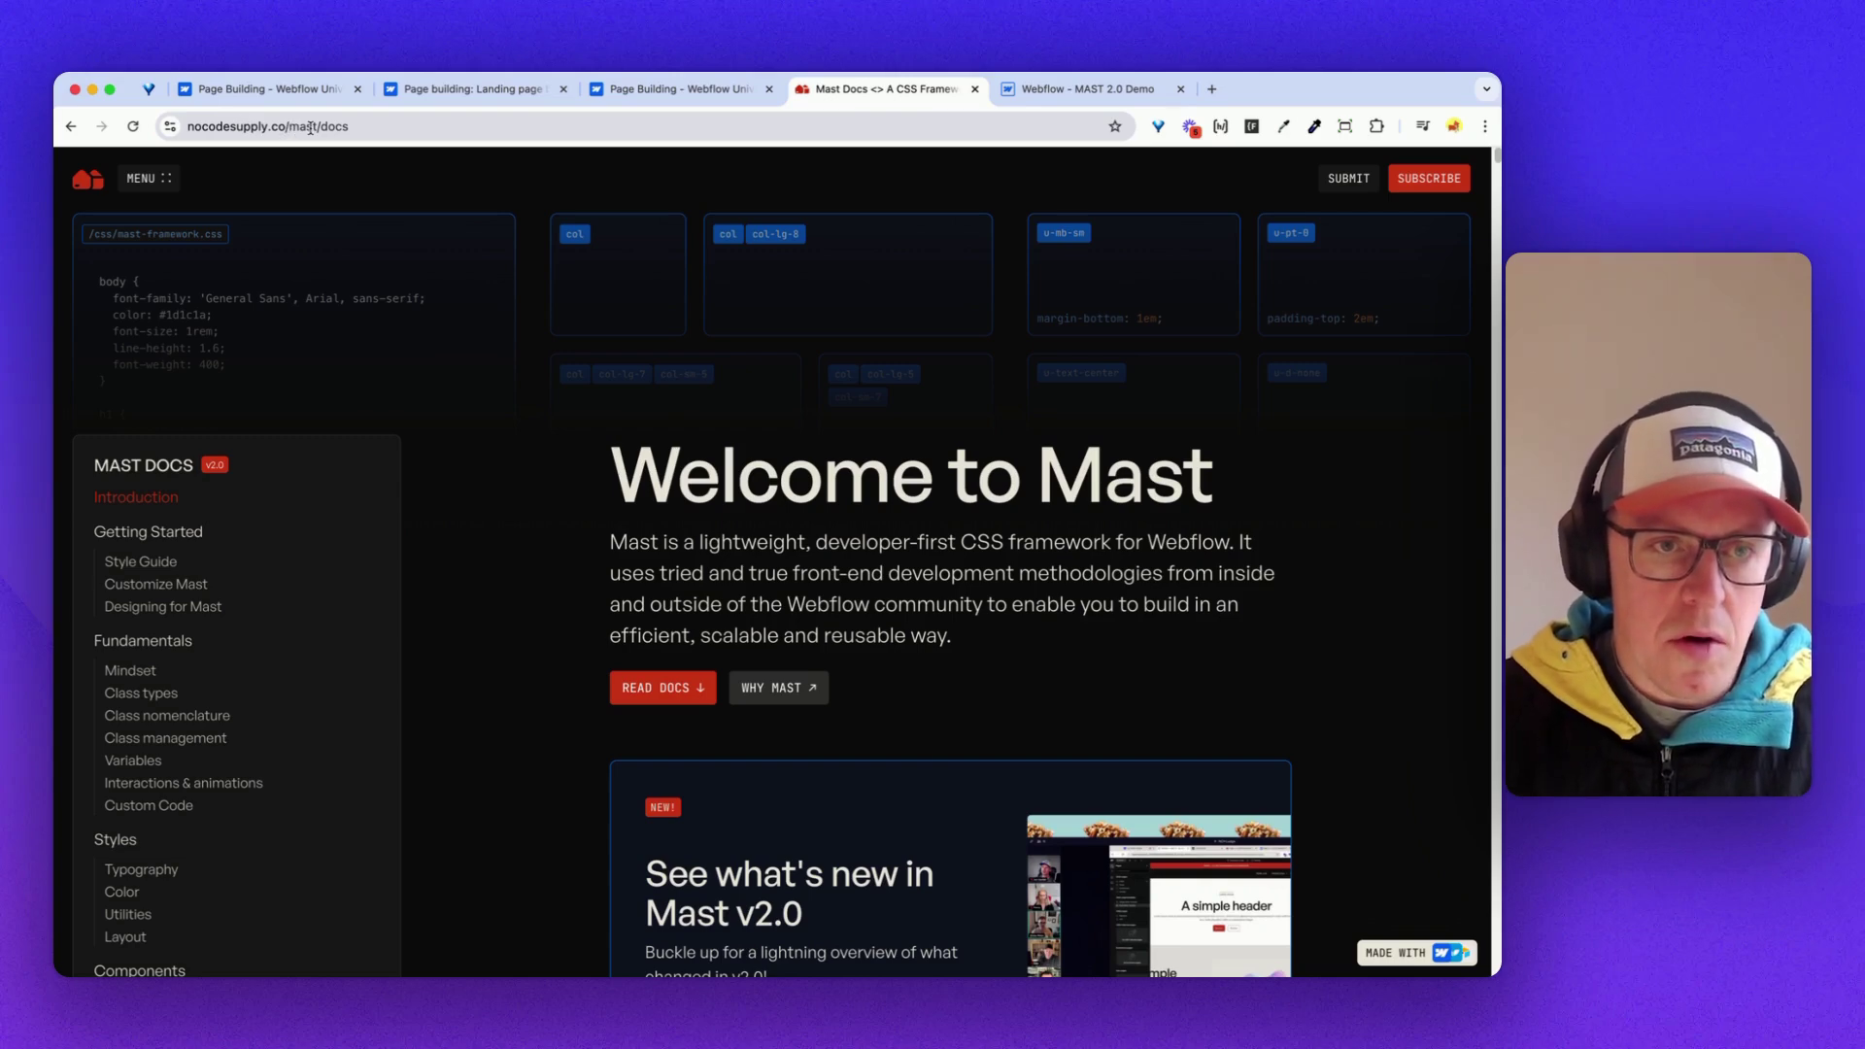
pyautogui.scroll(-4, 787, 337)
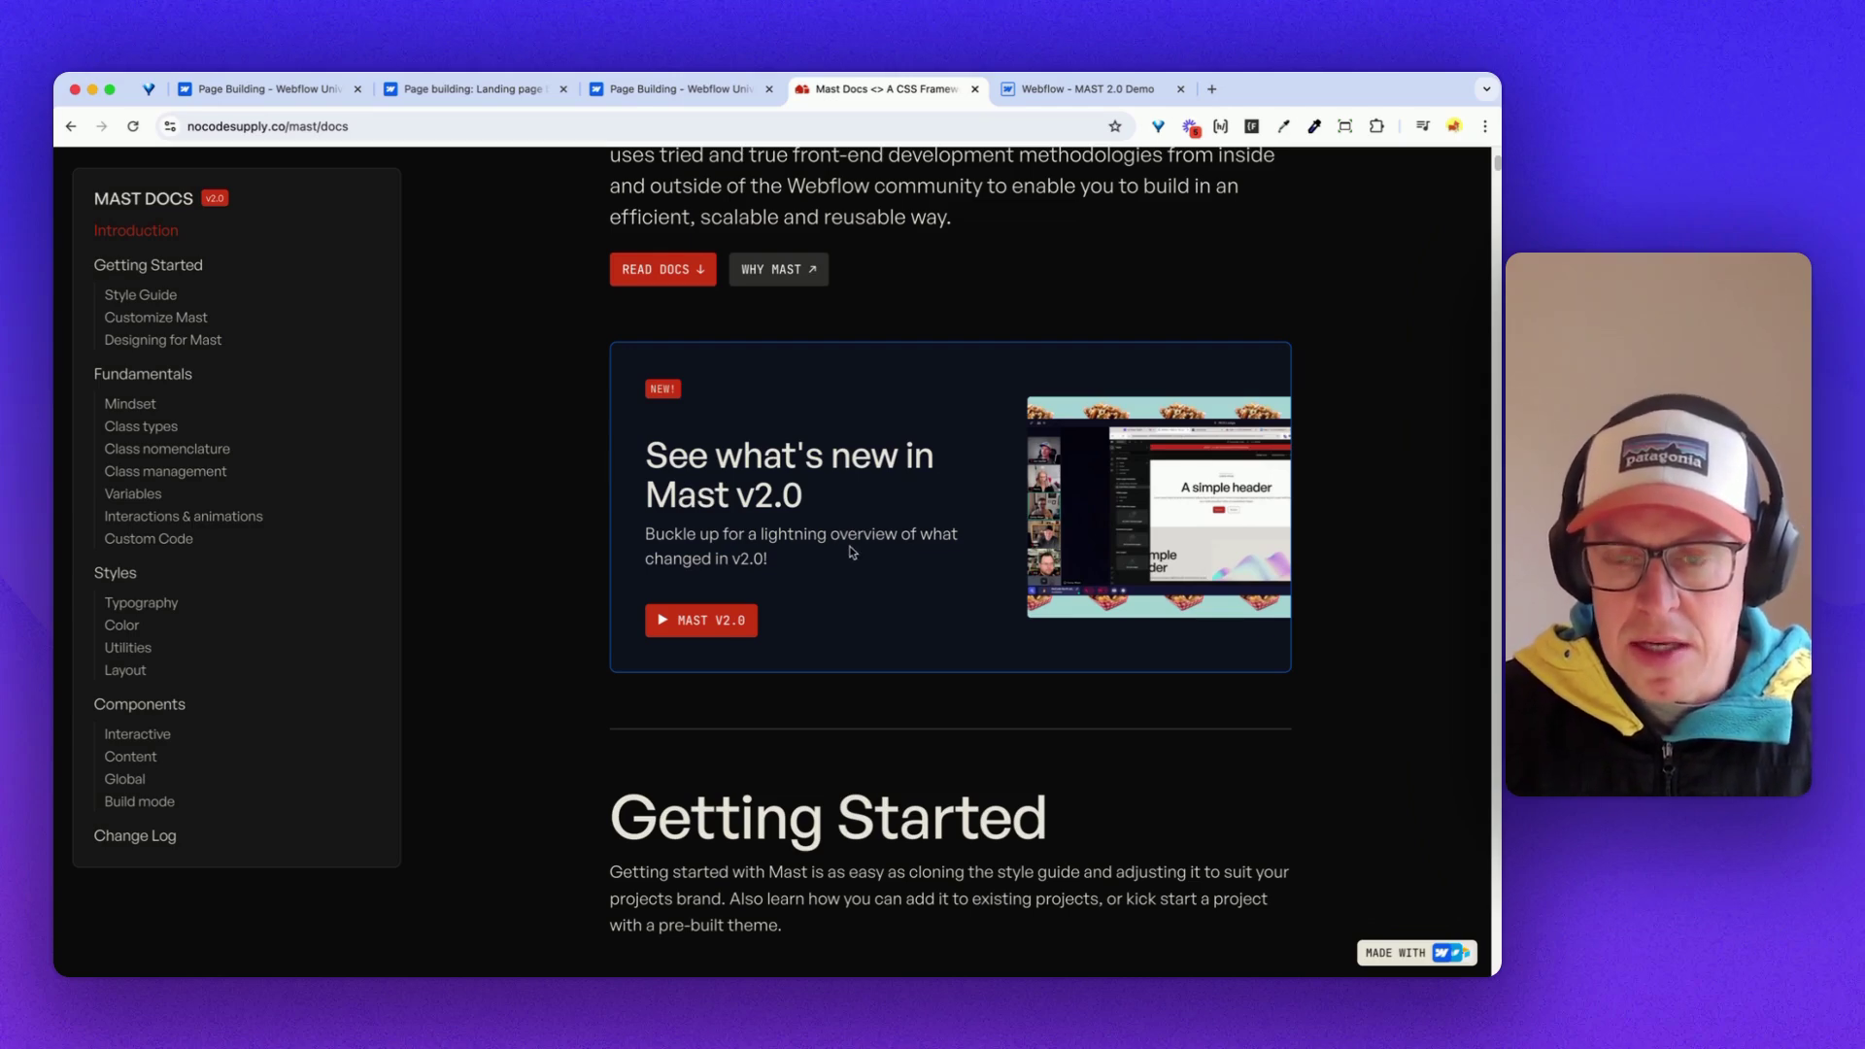
pyautogui.scroll(-6, 843, 532)
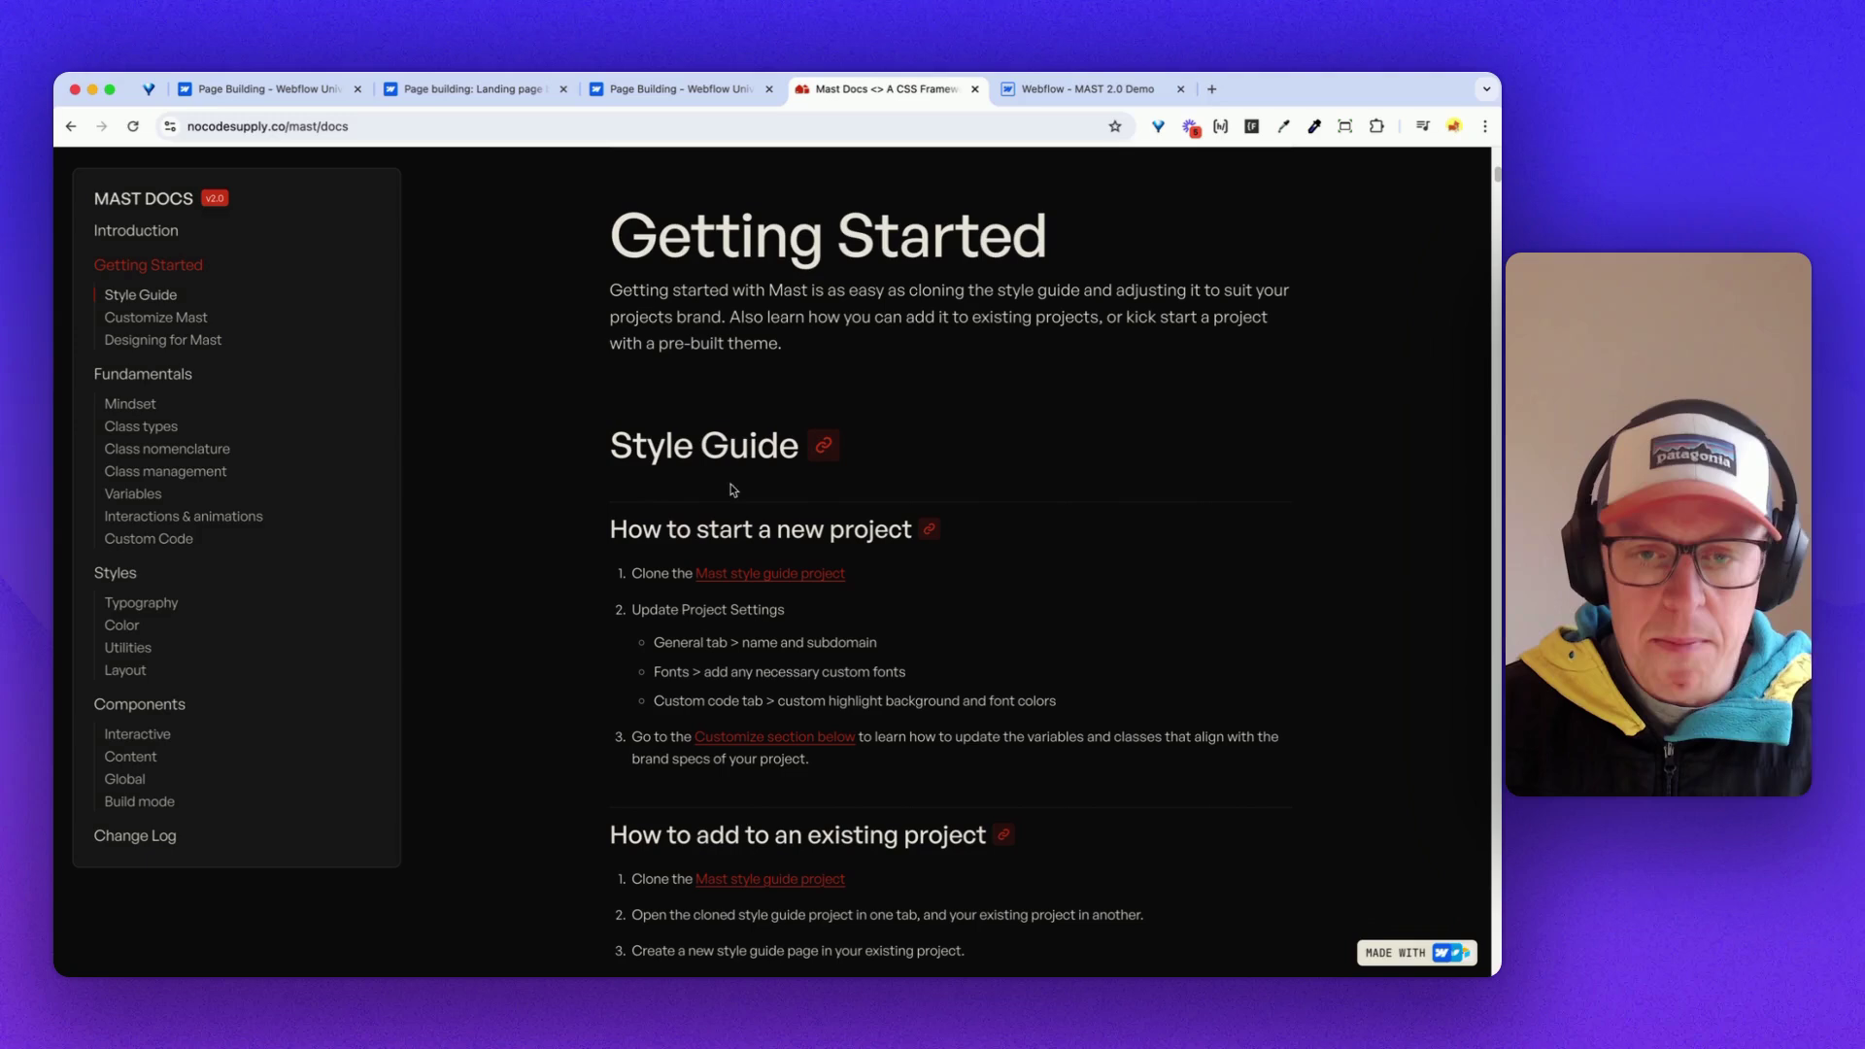
# - Switch to the MAST 2.0 Demo project in Webflow and open the Build Mode Template page
pyautogui.click(1022, 90)
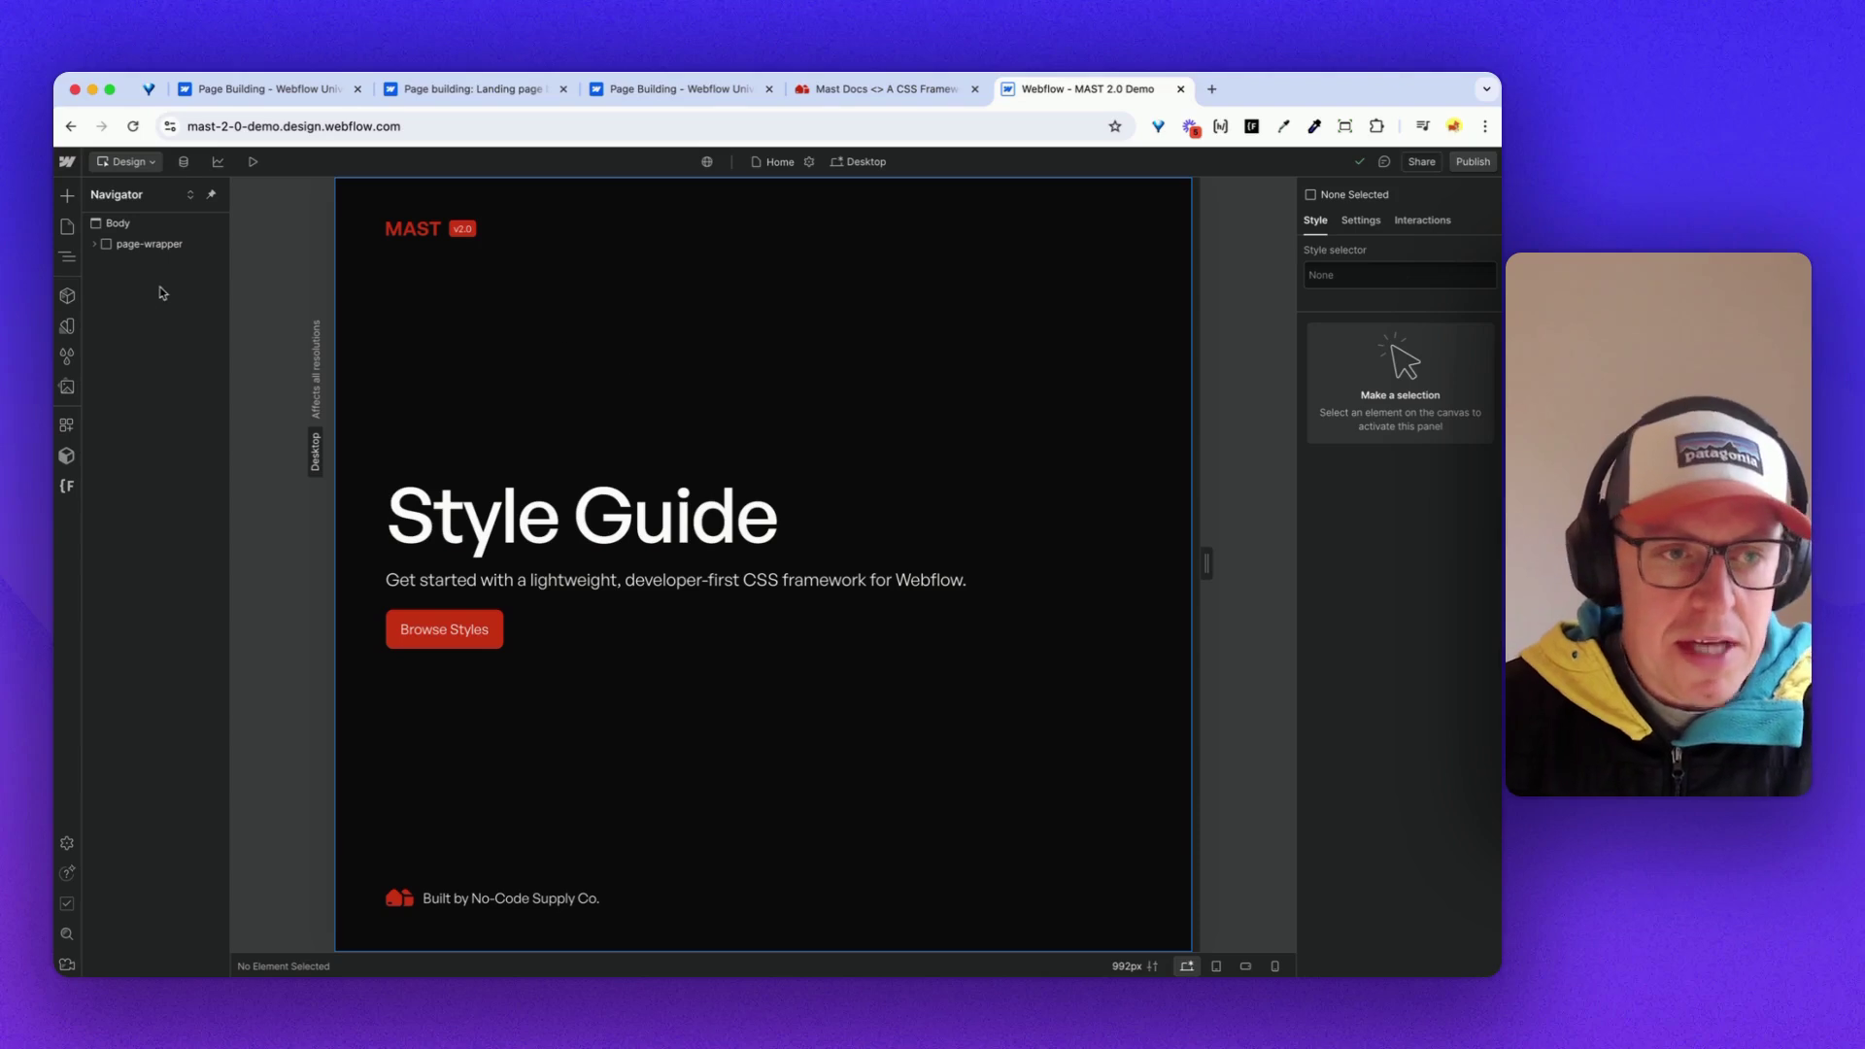
pyautogui.click(529, 580)
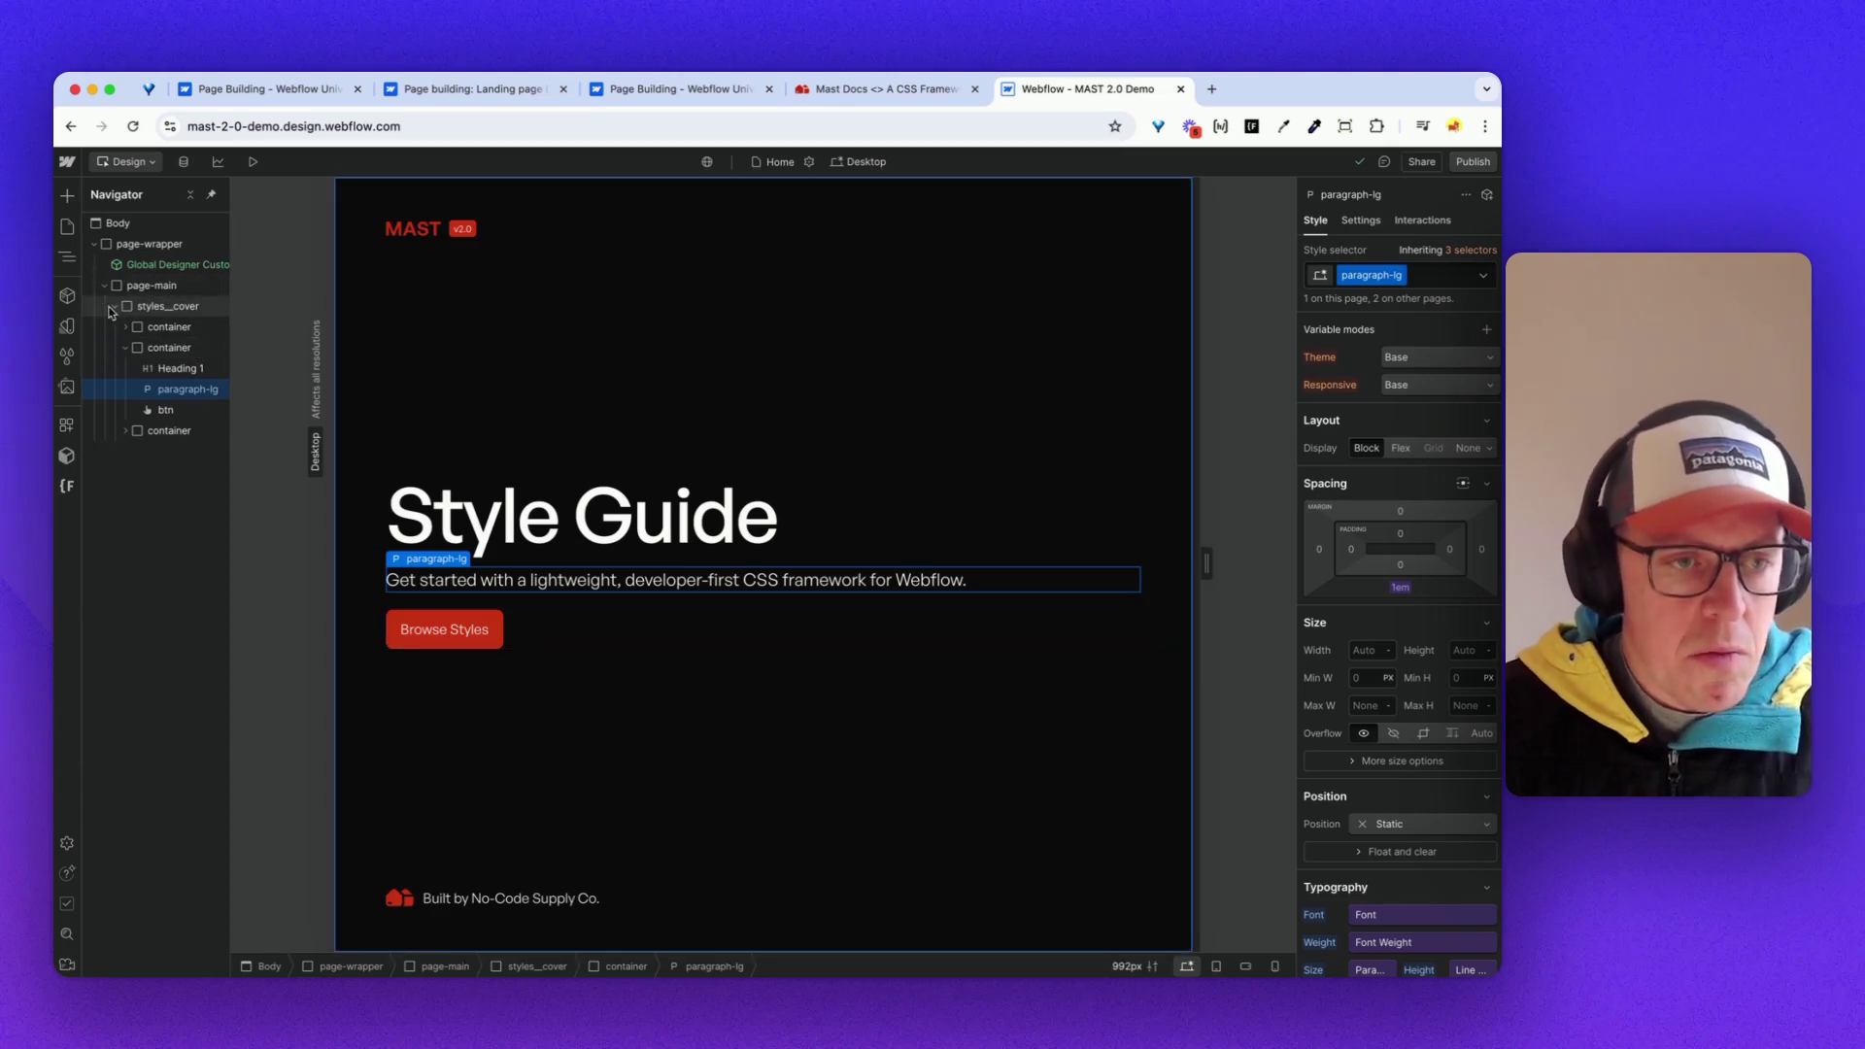
pyautogui.click(68, 231)
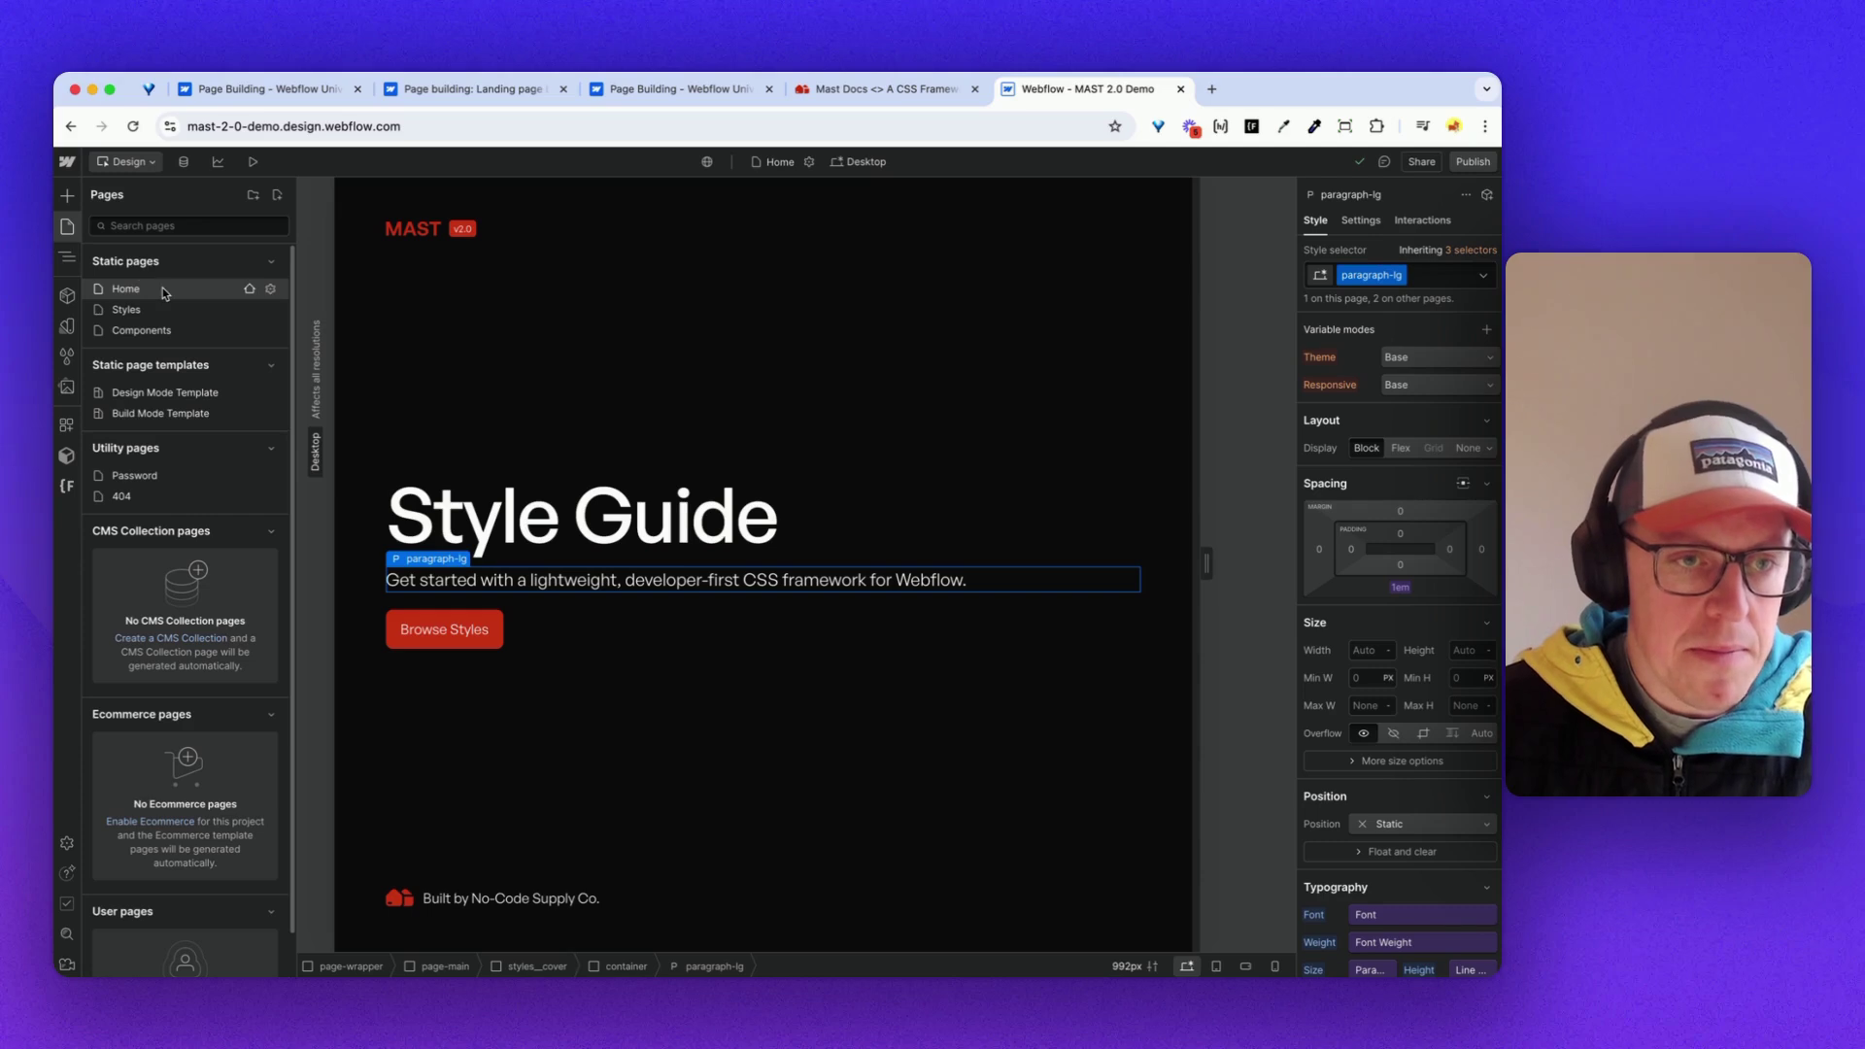
pyautogui.click(161, 413)
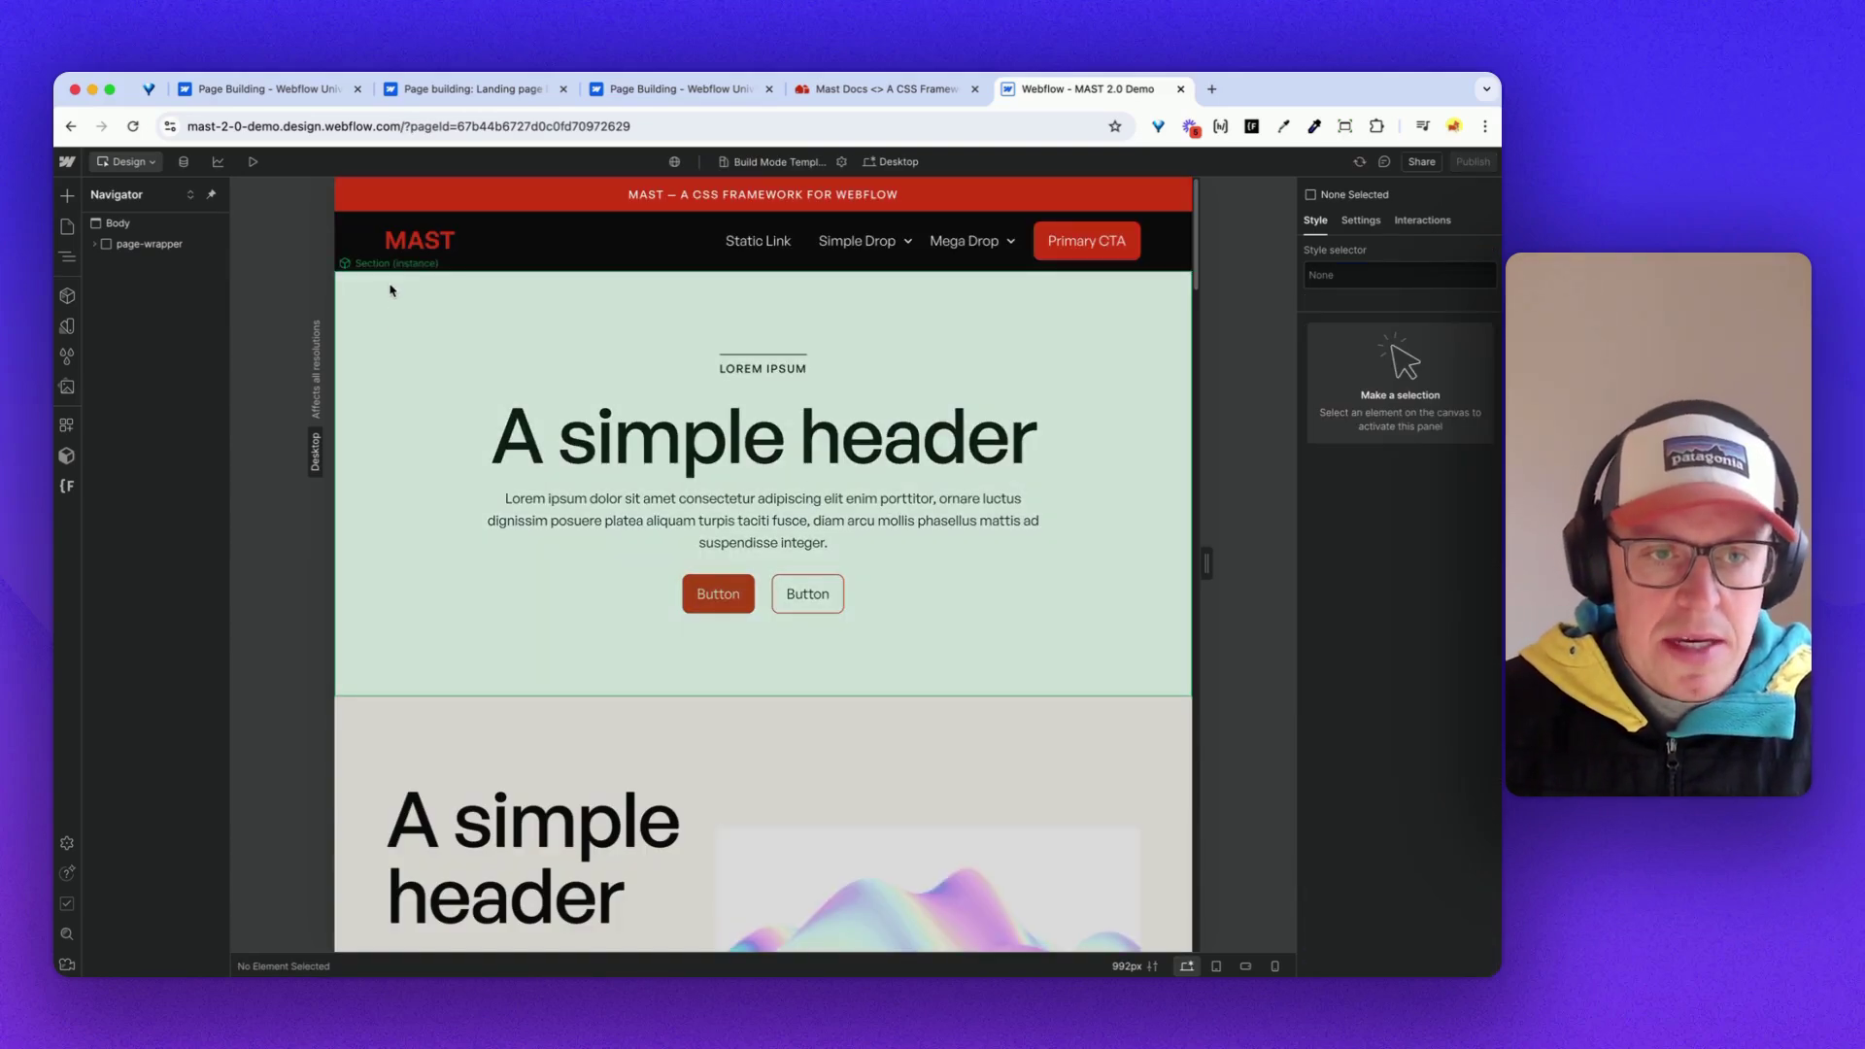
# - Examine the Color Mode property of the section instances, from the opening header section through the two icon-grid sections
pyautogui.click(396, 298)
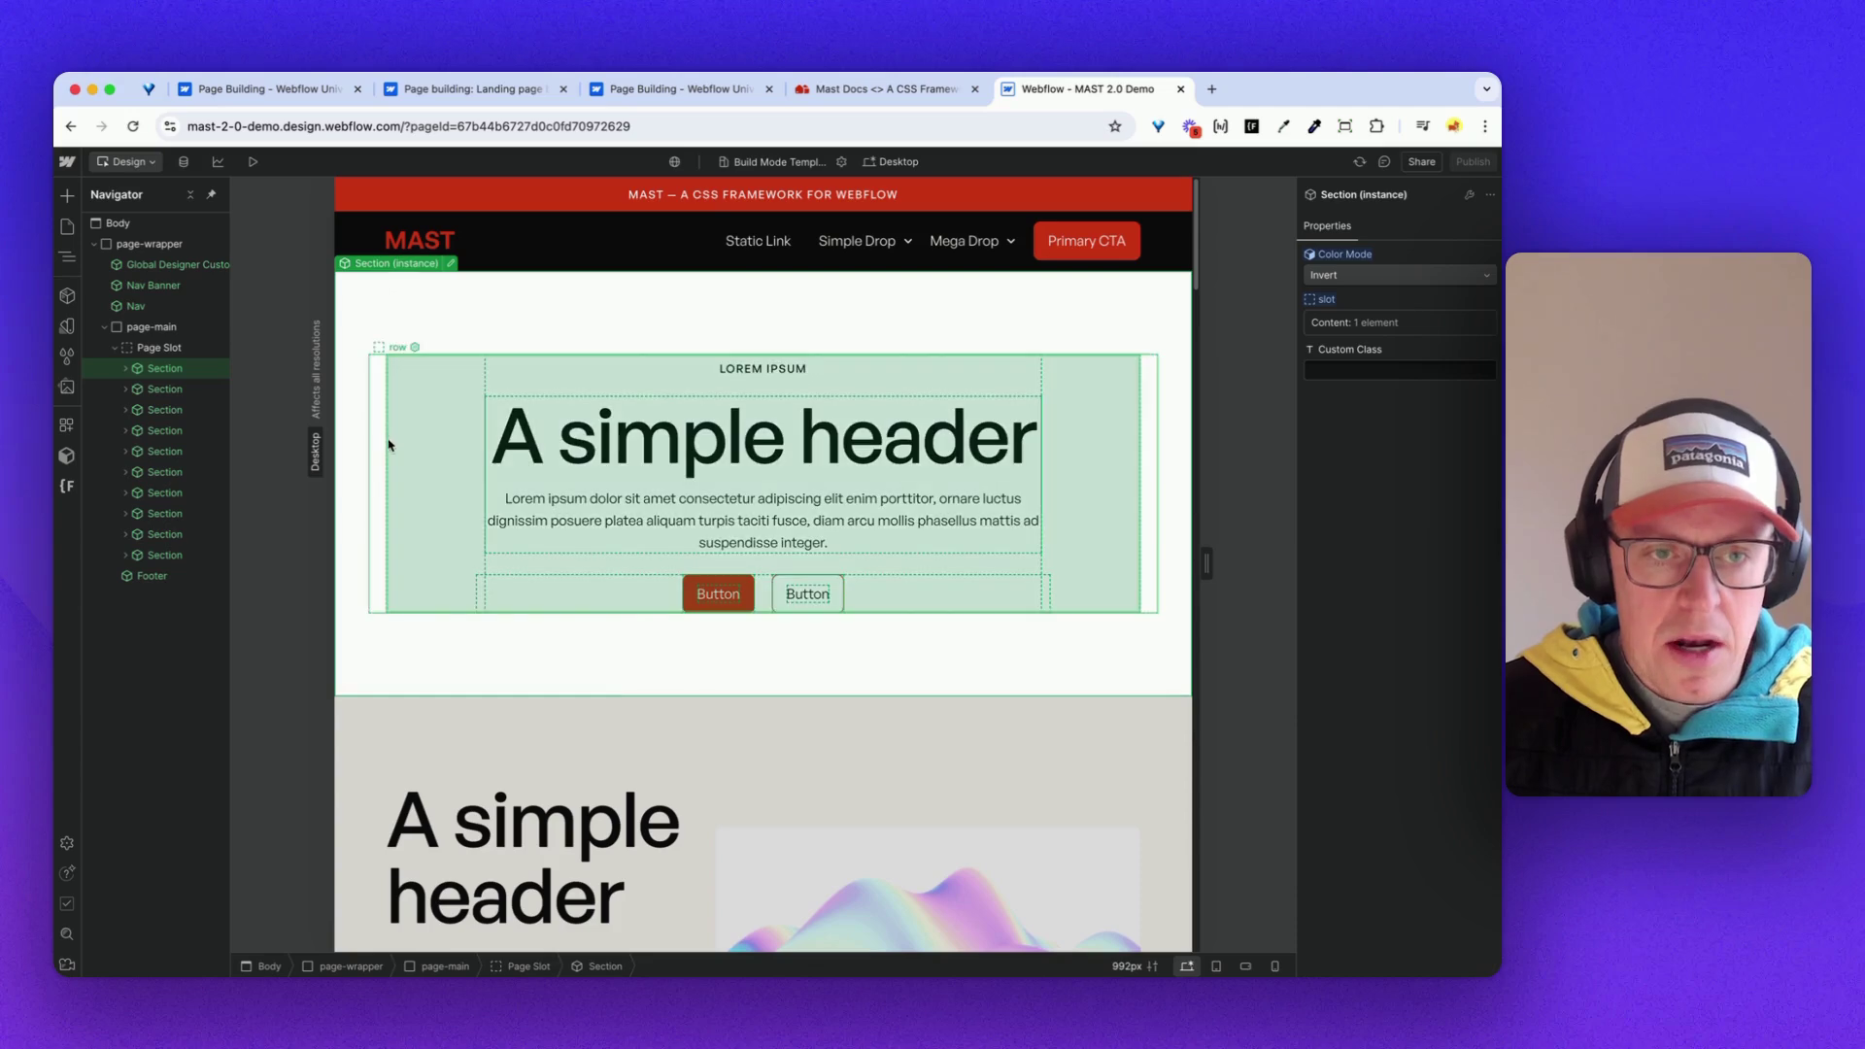
pyautogui.scroll(-2, 392, 467)
pyautogui.scroll(-10, 446, 637)
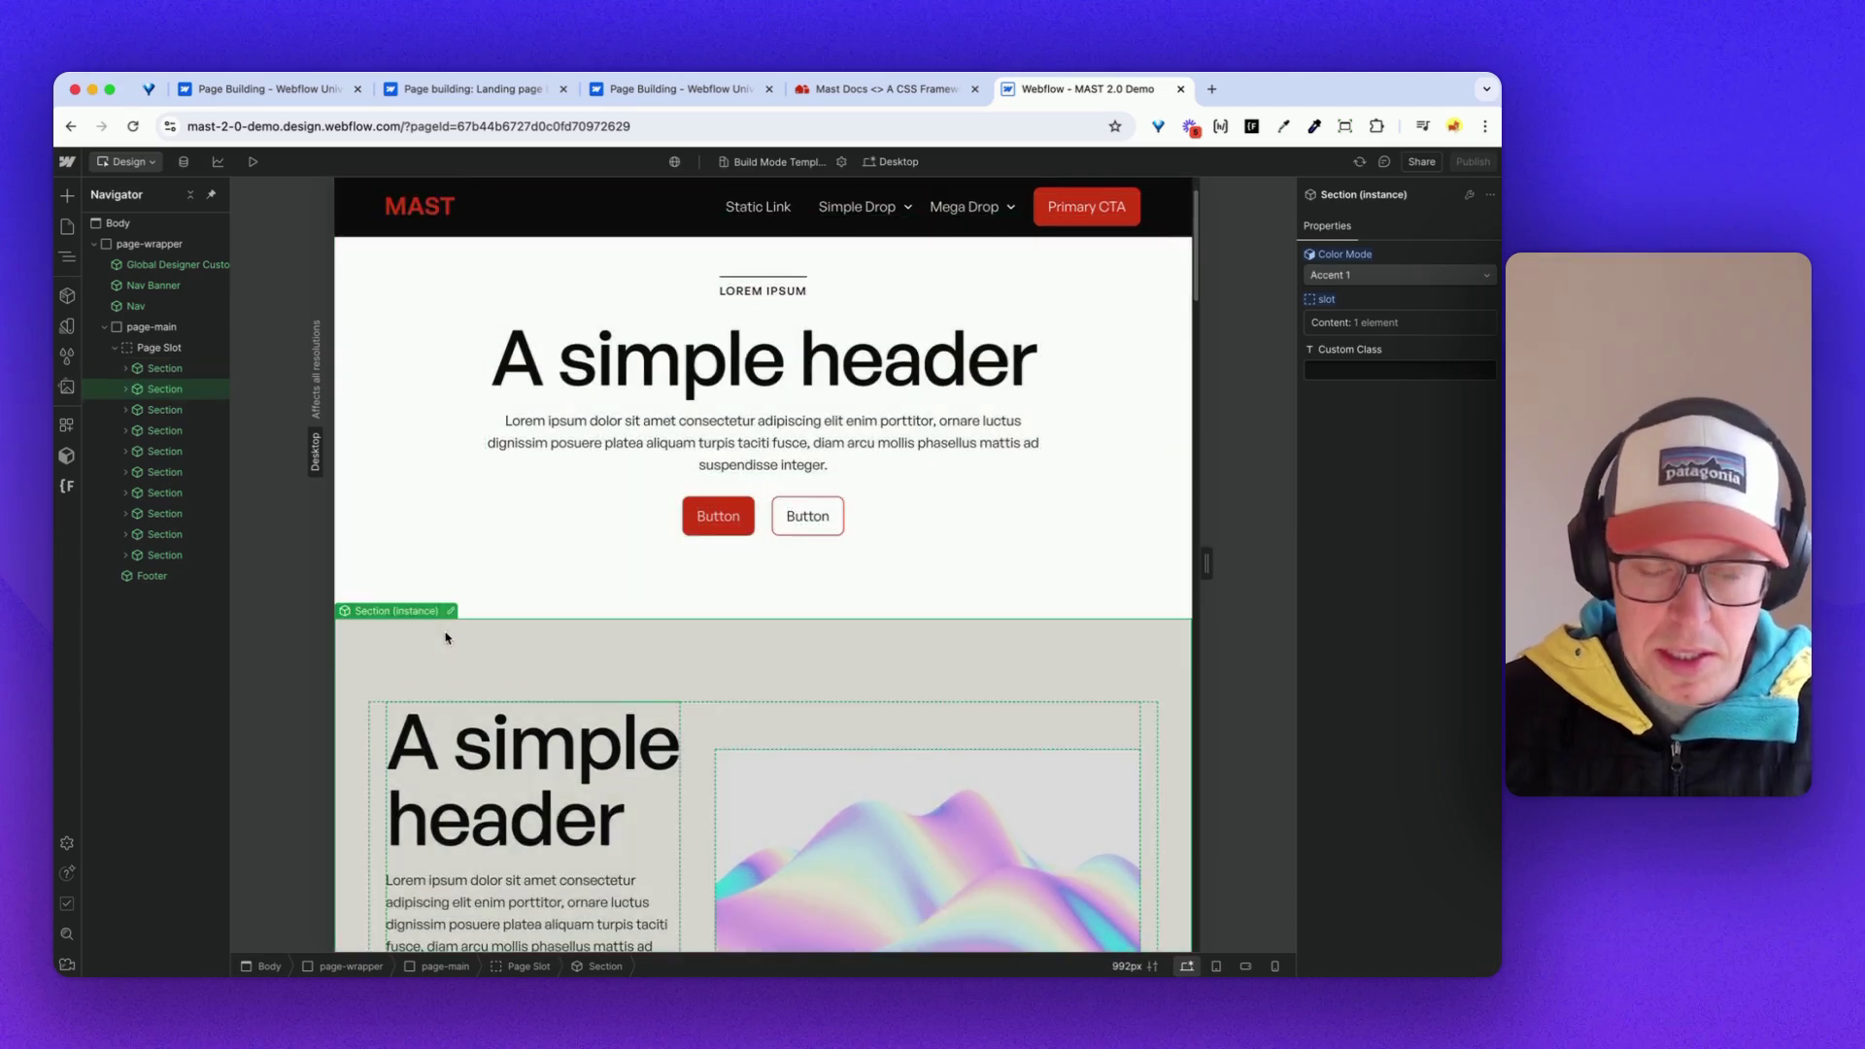
pyautogui.click(493, 357)
pyautogui.scroll(-5, 492, 358)
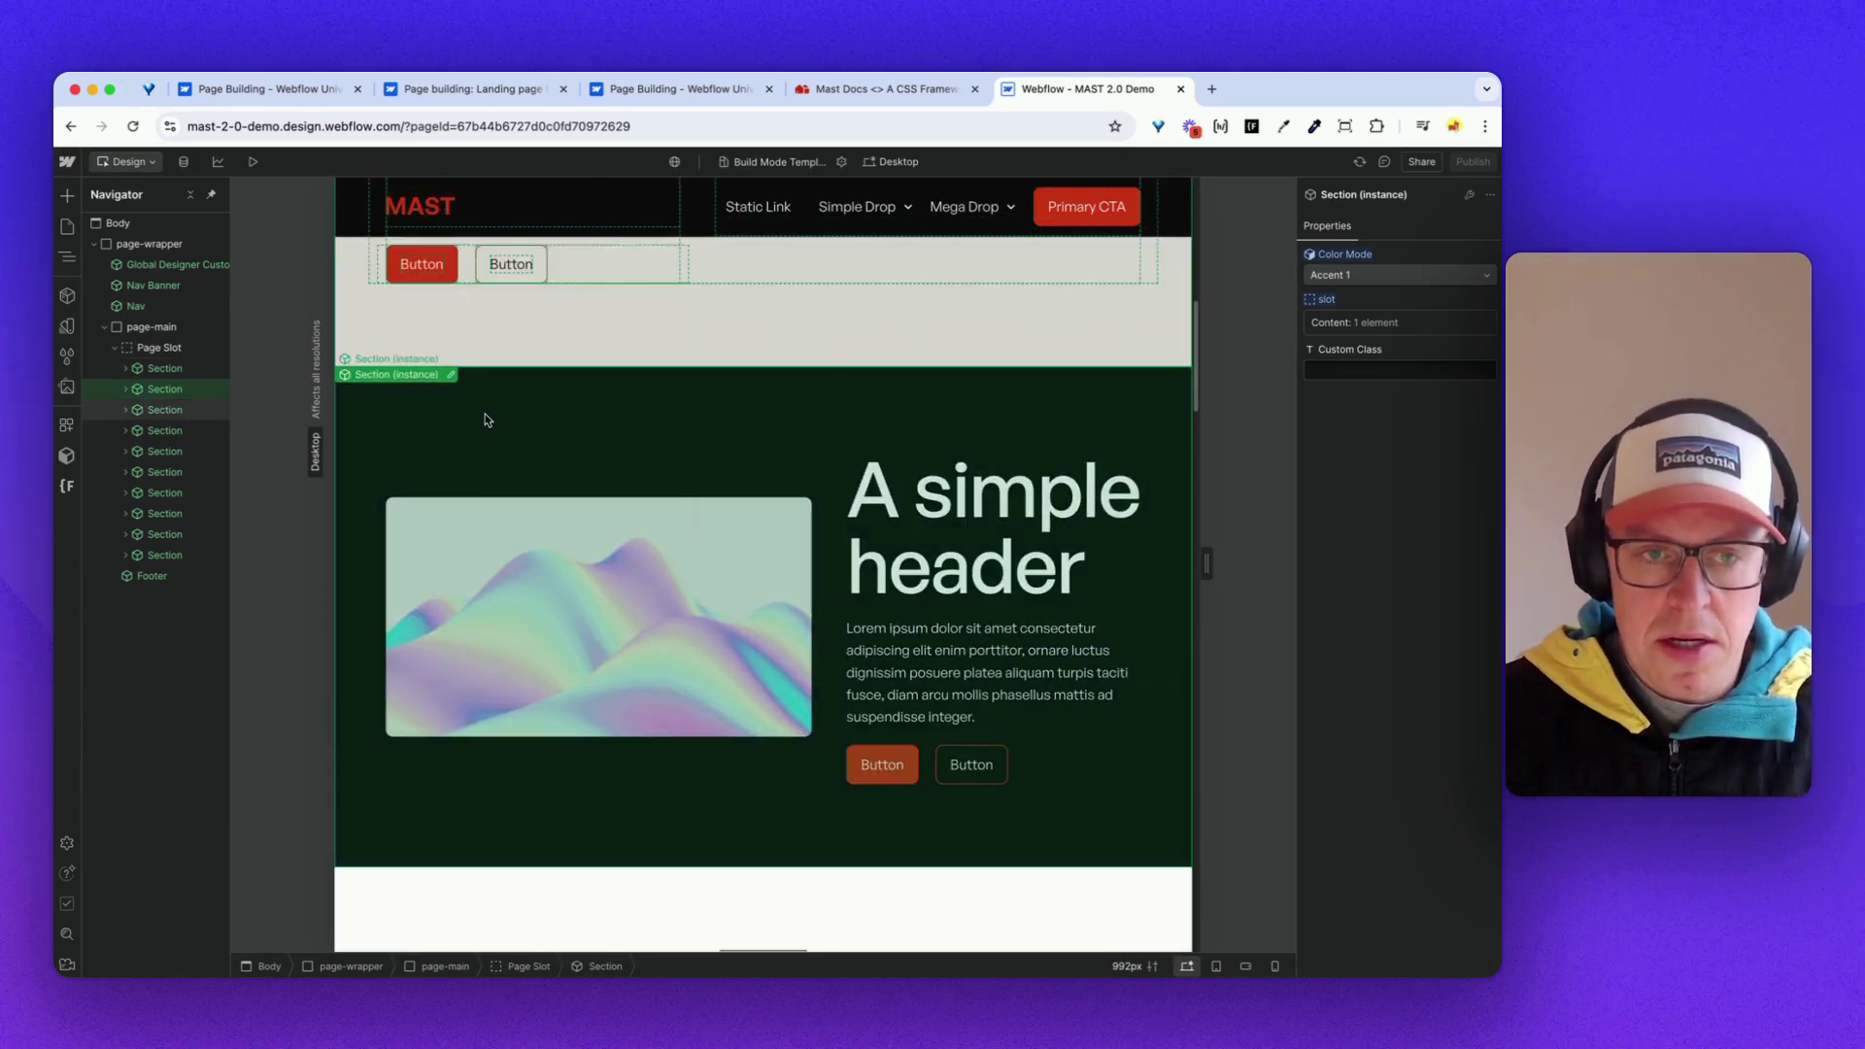
pyautogui.click(486, 413)
pyautogui.scroll(-5, 486, 413)
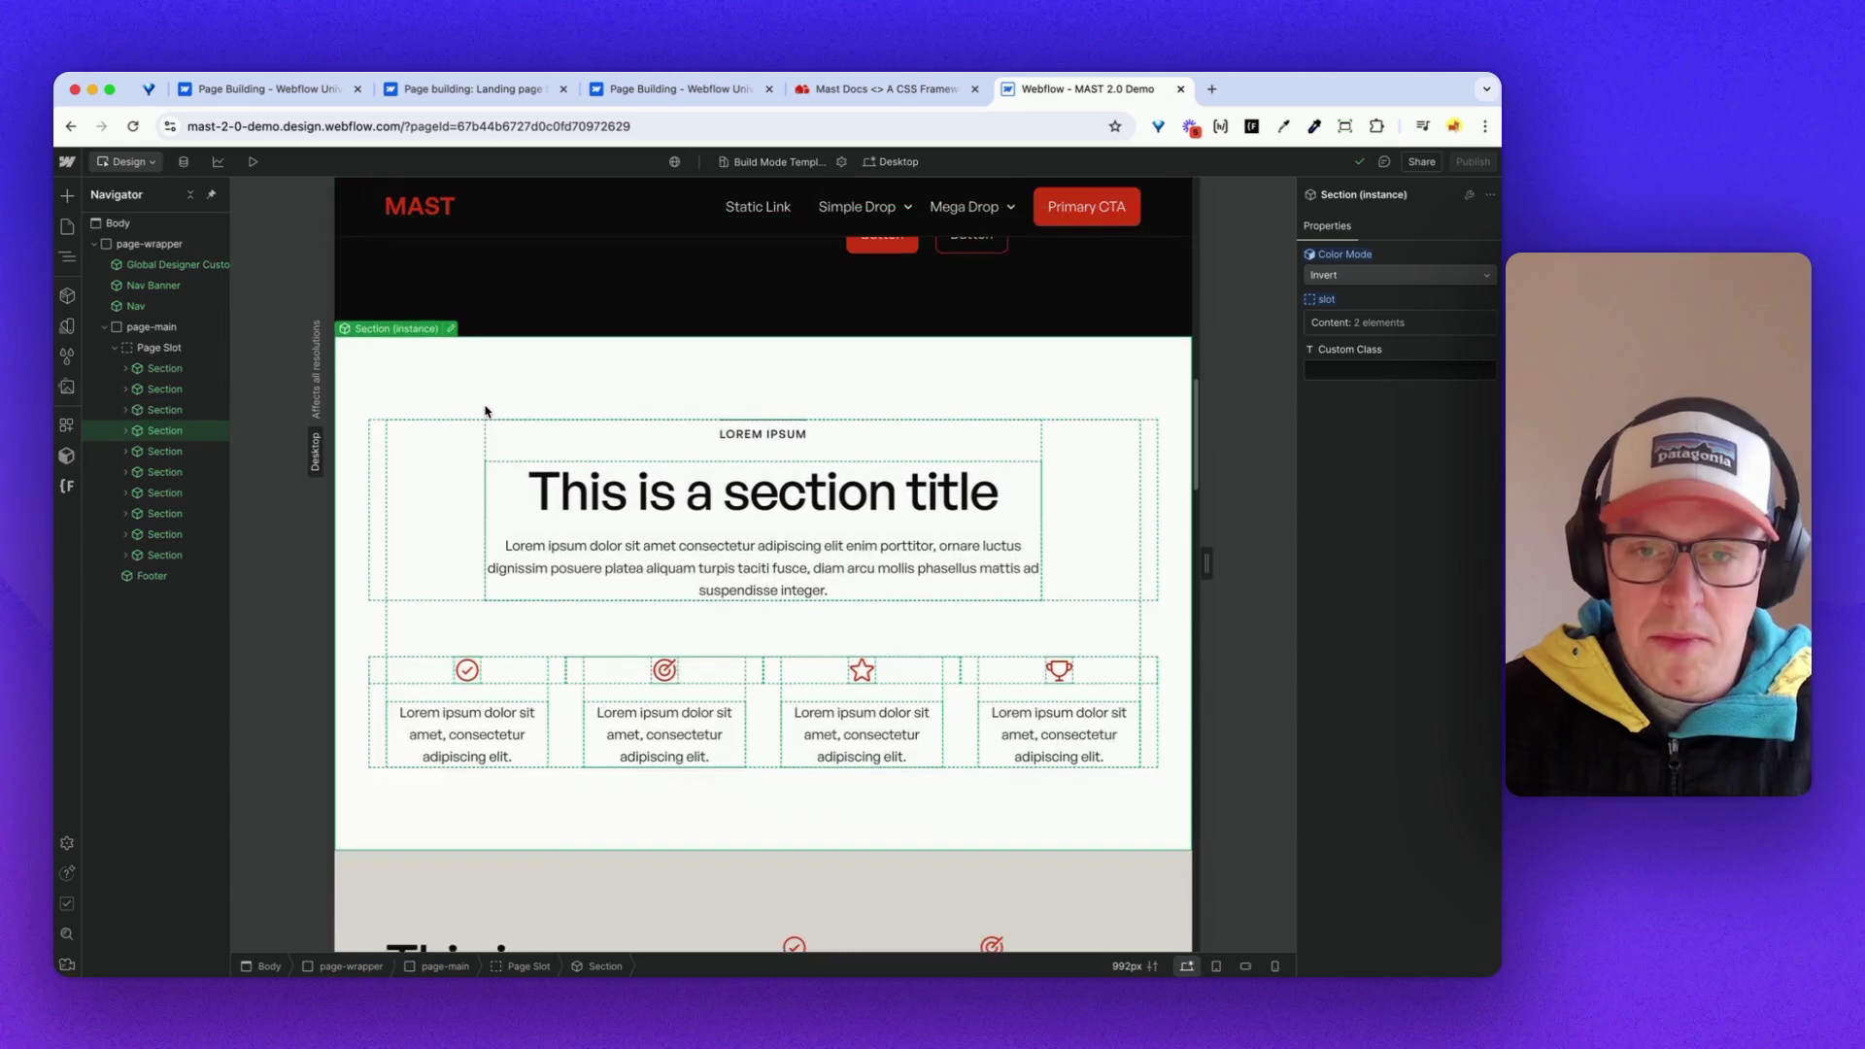
pyautogui.click(485, 411)
pyautogui.scroll(-5, 491, 408)
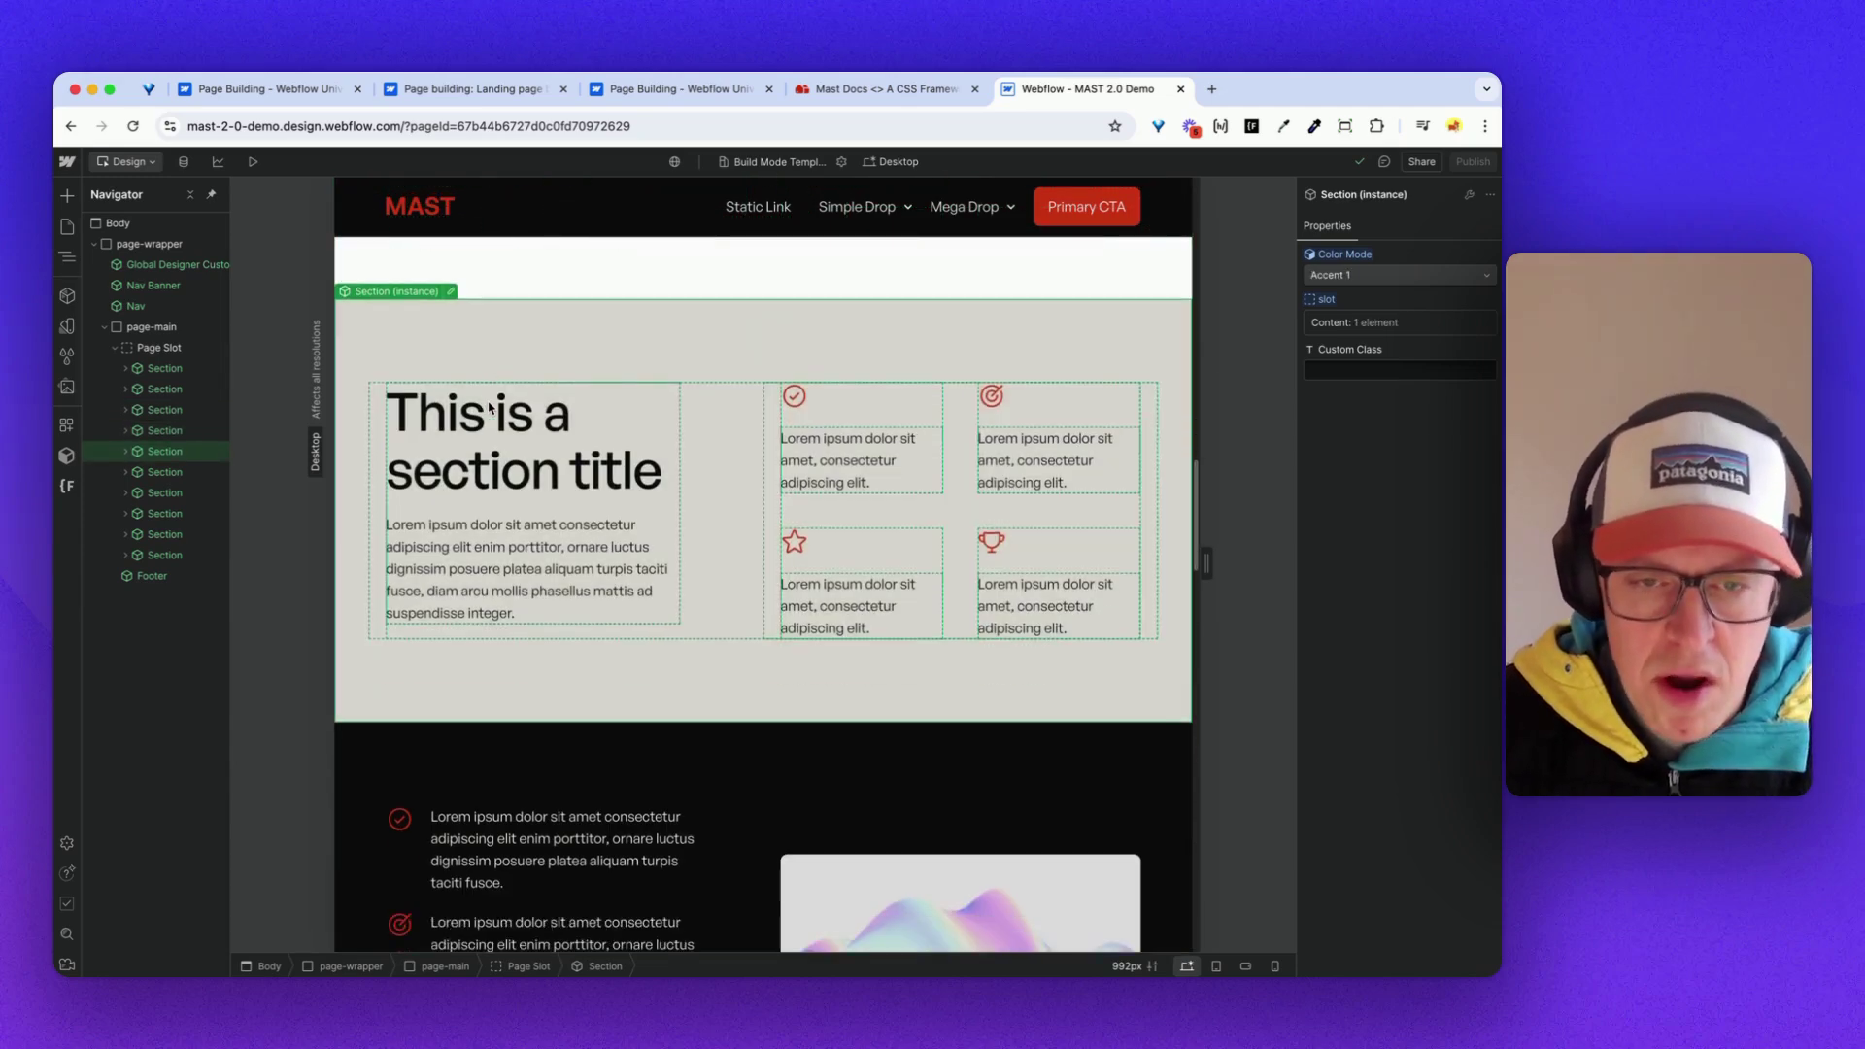
# - Examine the Color Mode of the remaining sections, from the icon list with image through the "This is another title" section, then return to the page start
pyautogui.click(491, 361)
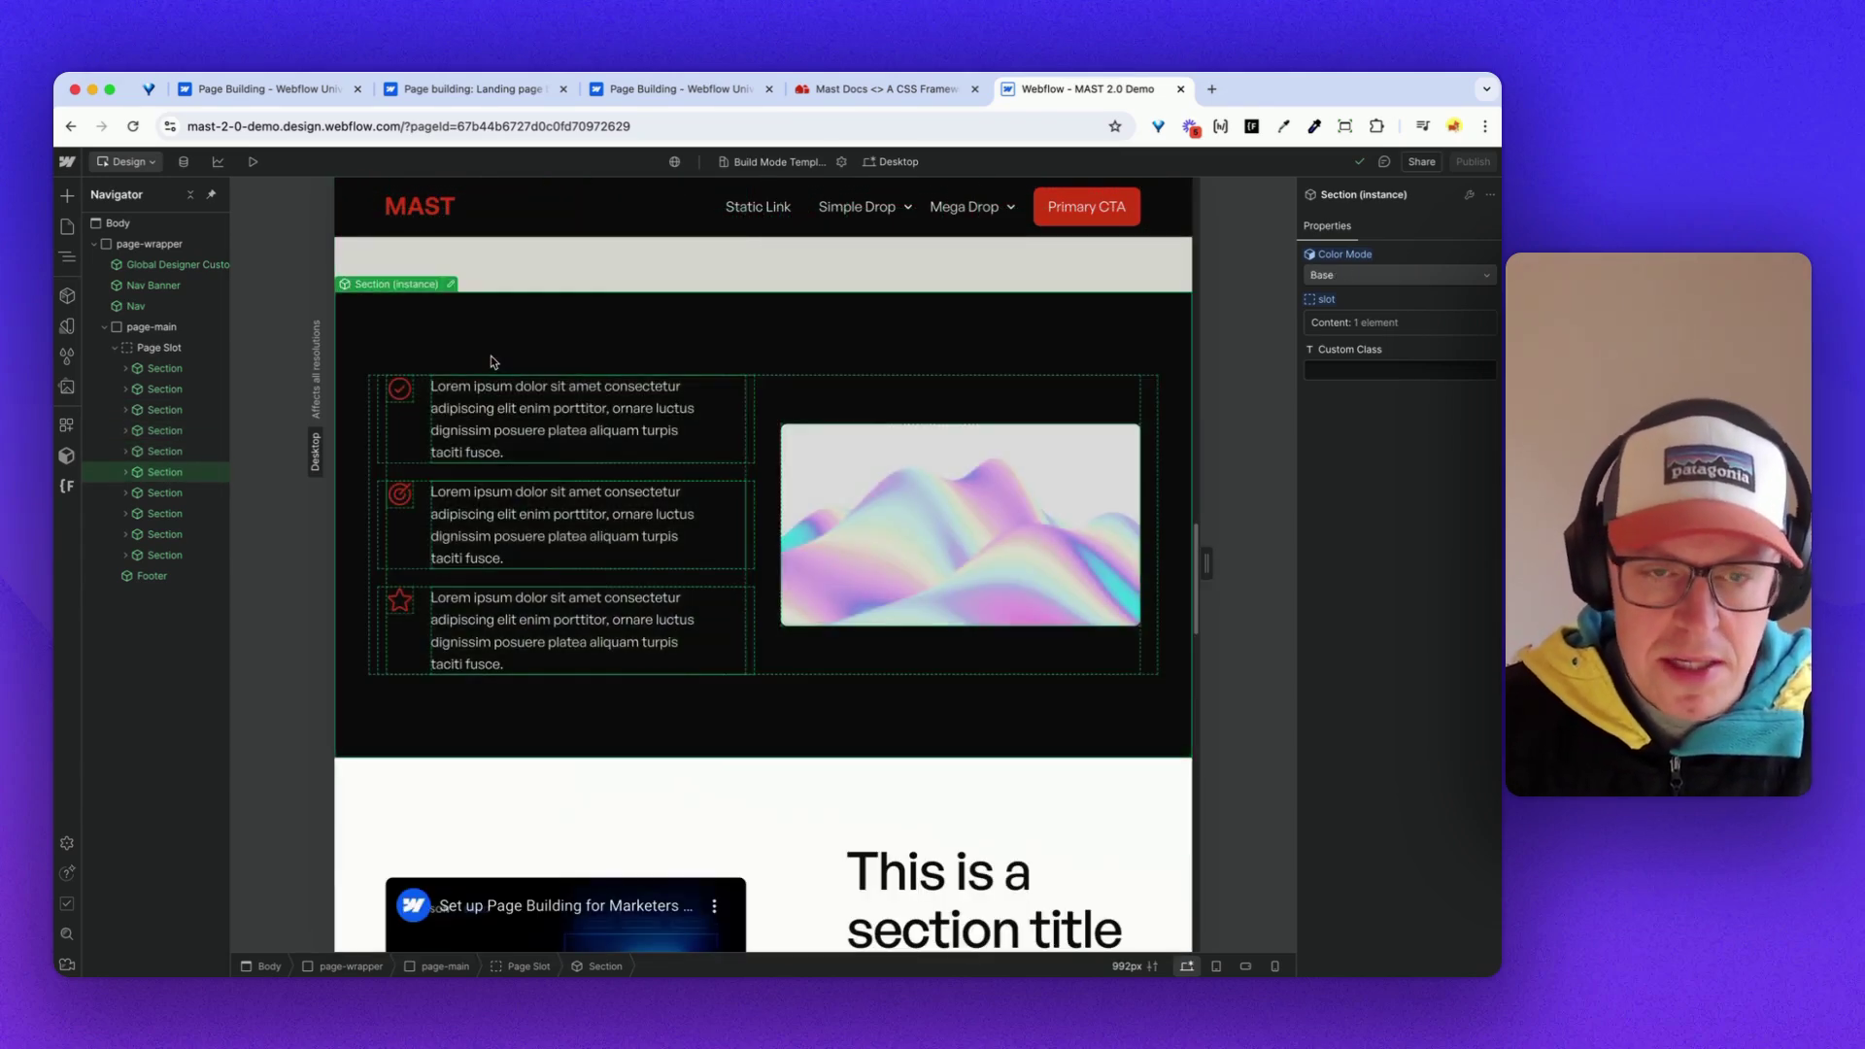
pyautogui.scroll(-3, 493, 362)
pyautogui.click(497, 479)
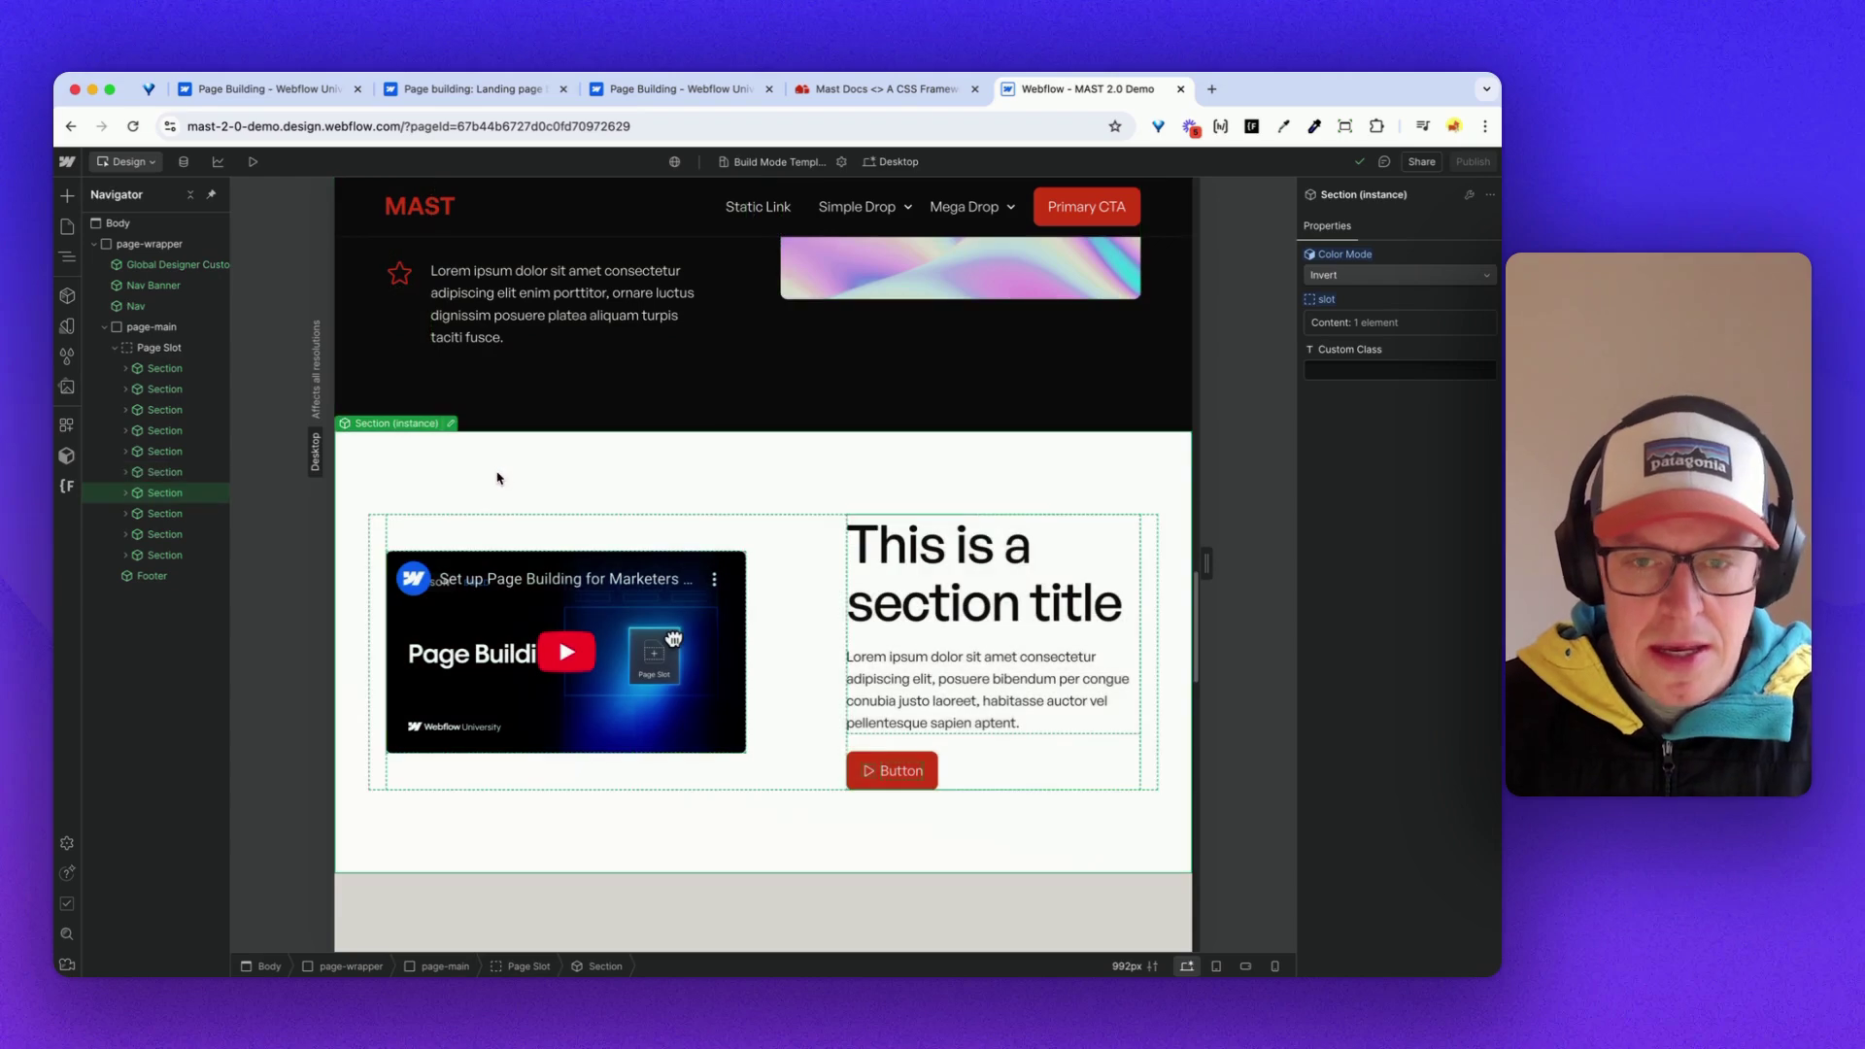
pyautogui.scroll(-4, 499, 476)
pyautogui.click(500, 505)
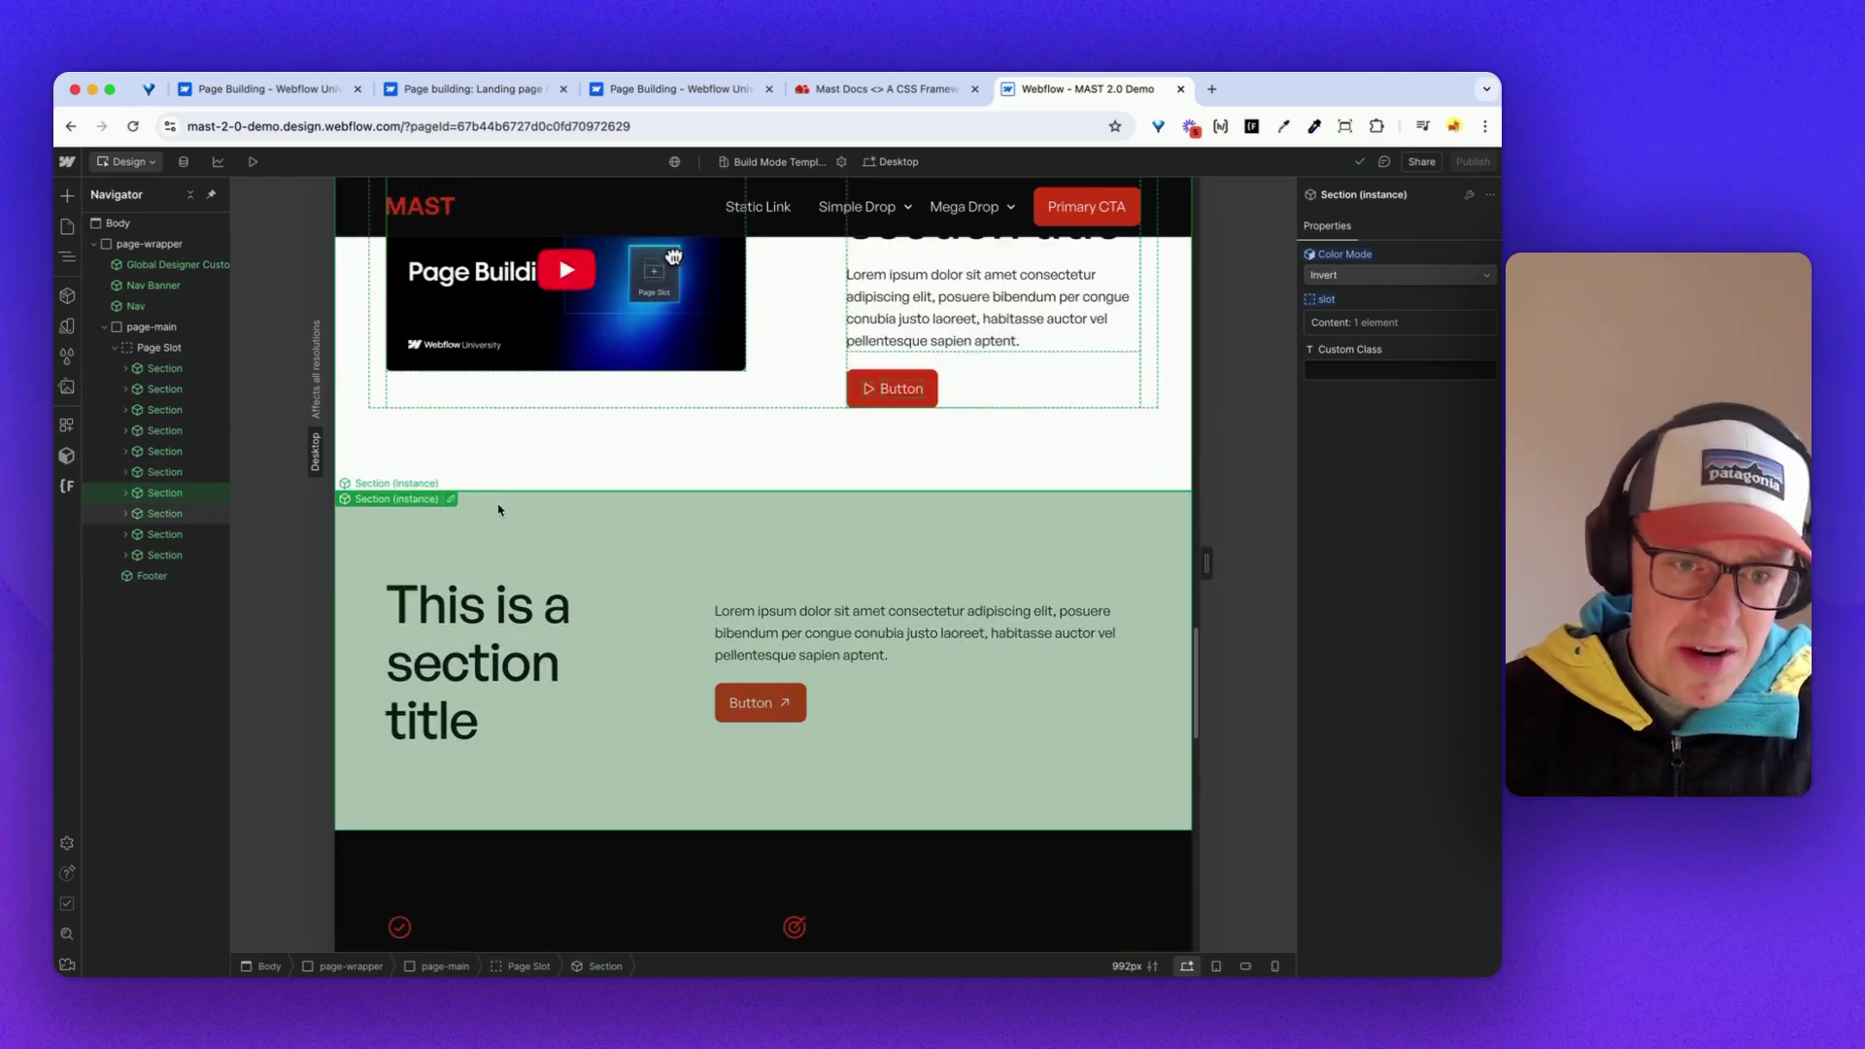
pyautogui.scroll(-4, 513, 515)
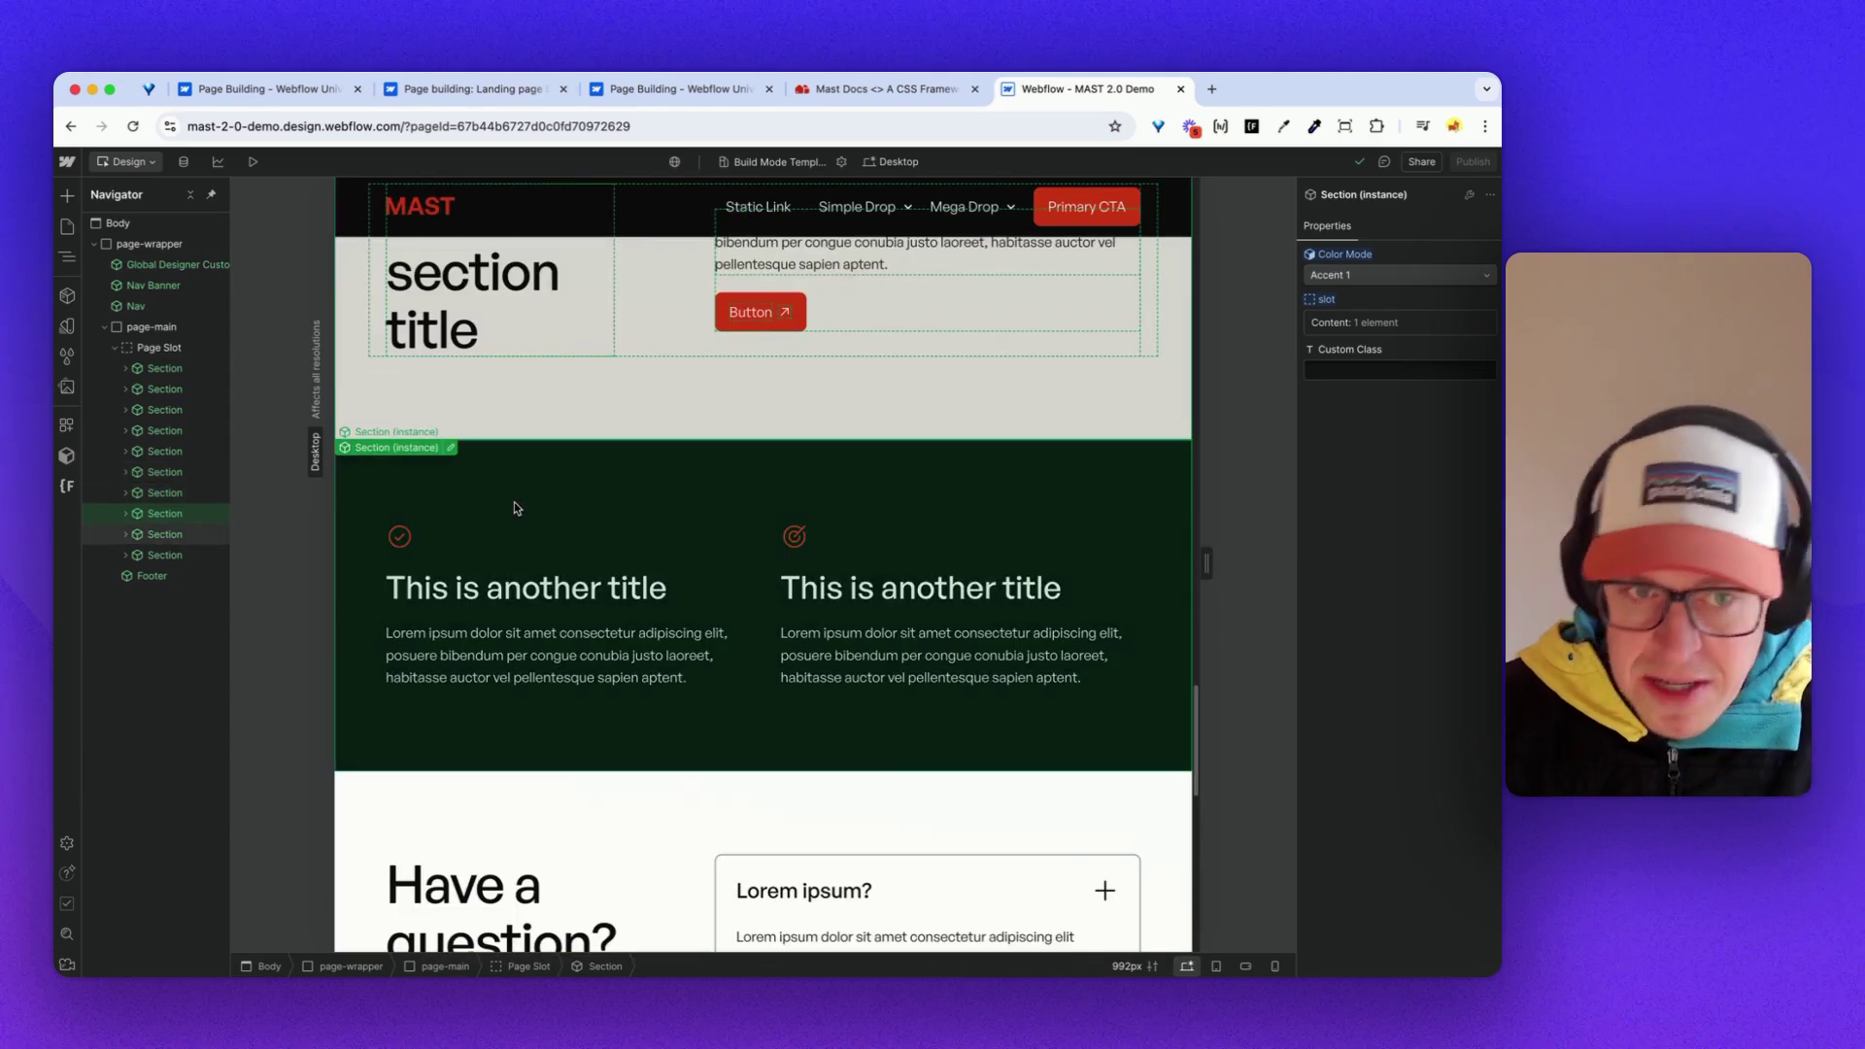
pyautogui.click(514, 501)
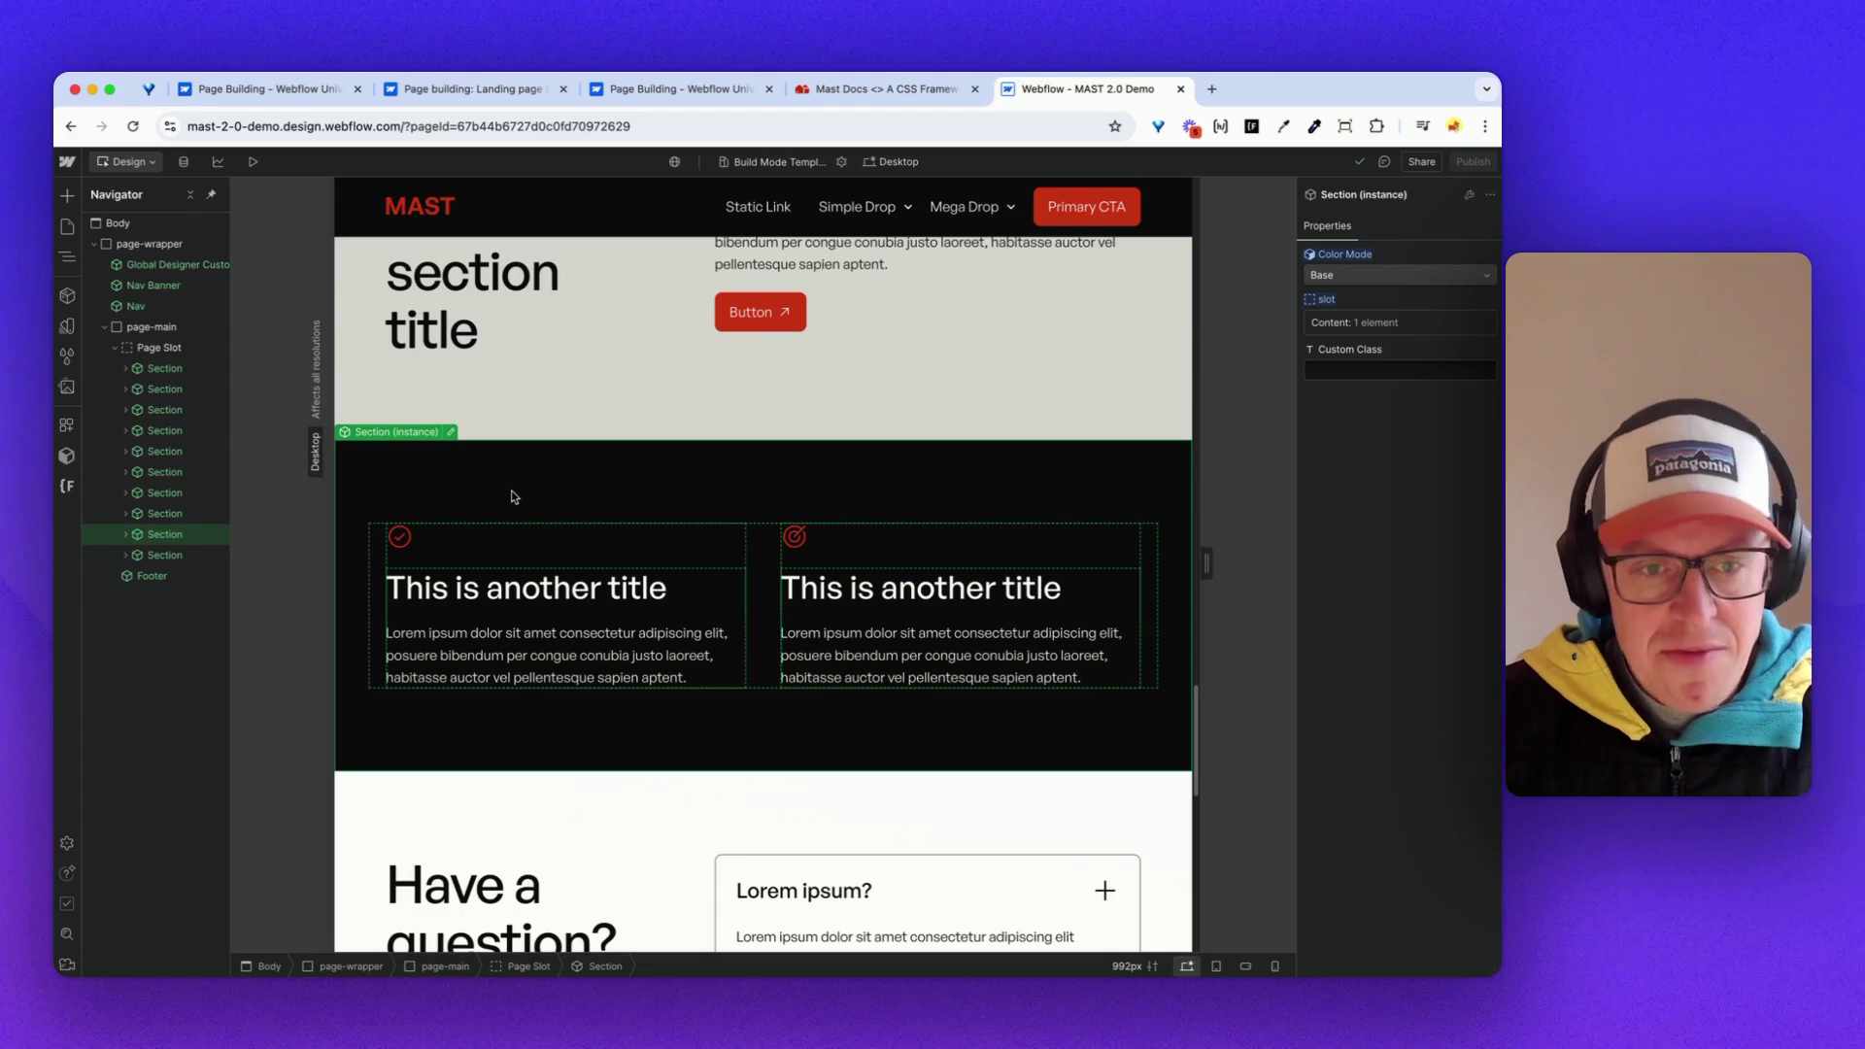
pyautogui.scroll(-3, 514, 497)
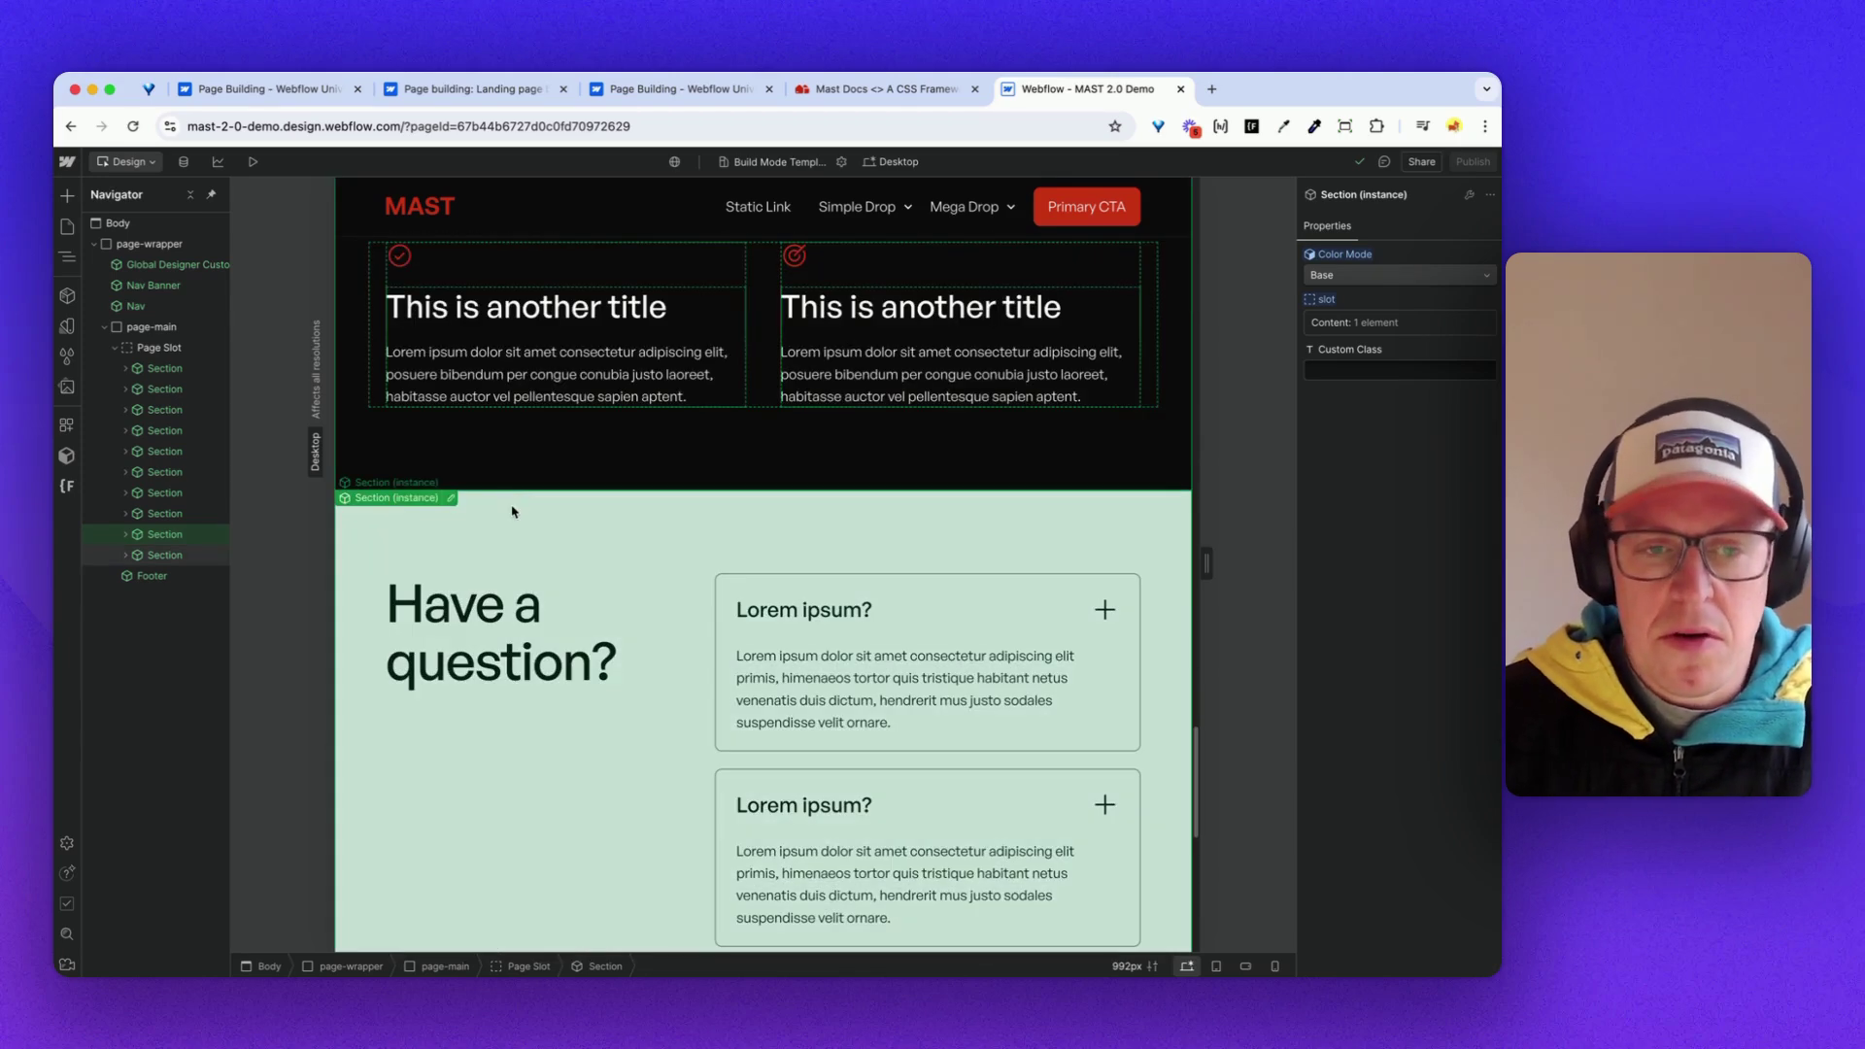
pyautogui.scroll(10, 512, 509)
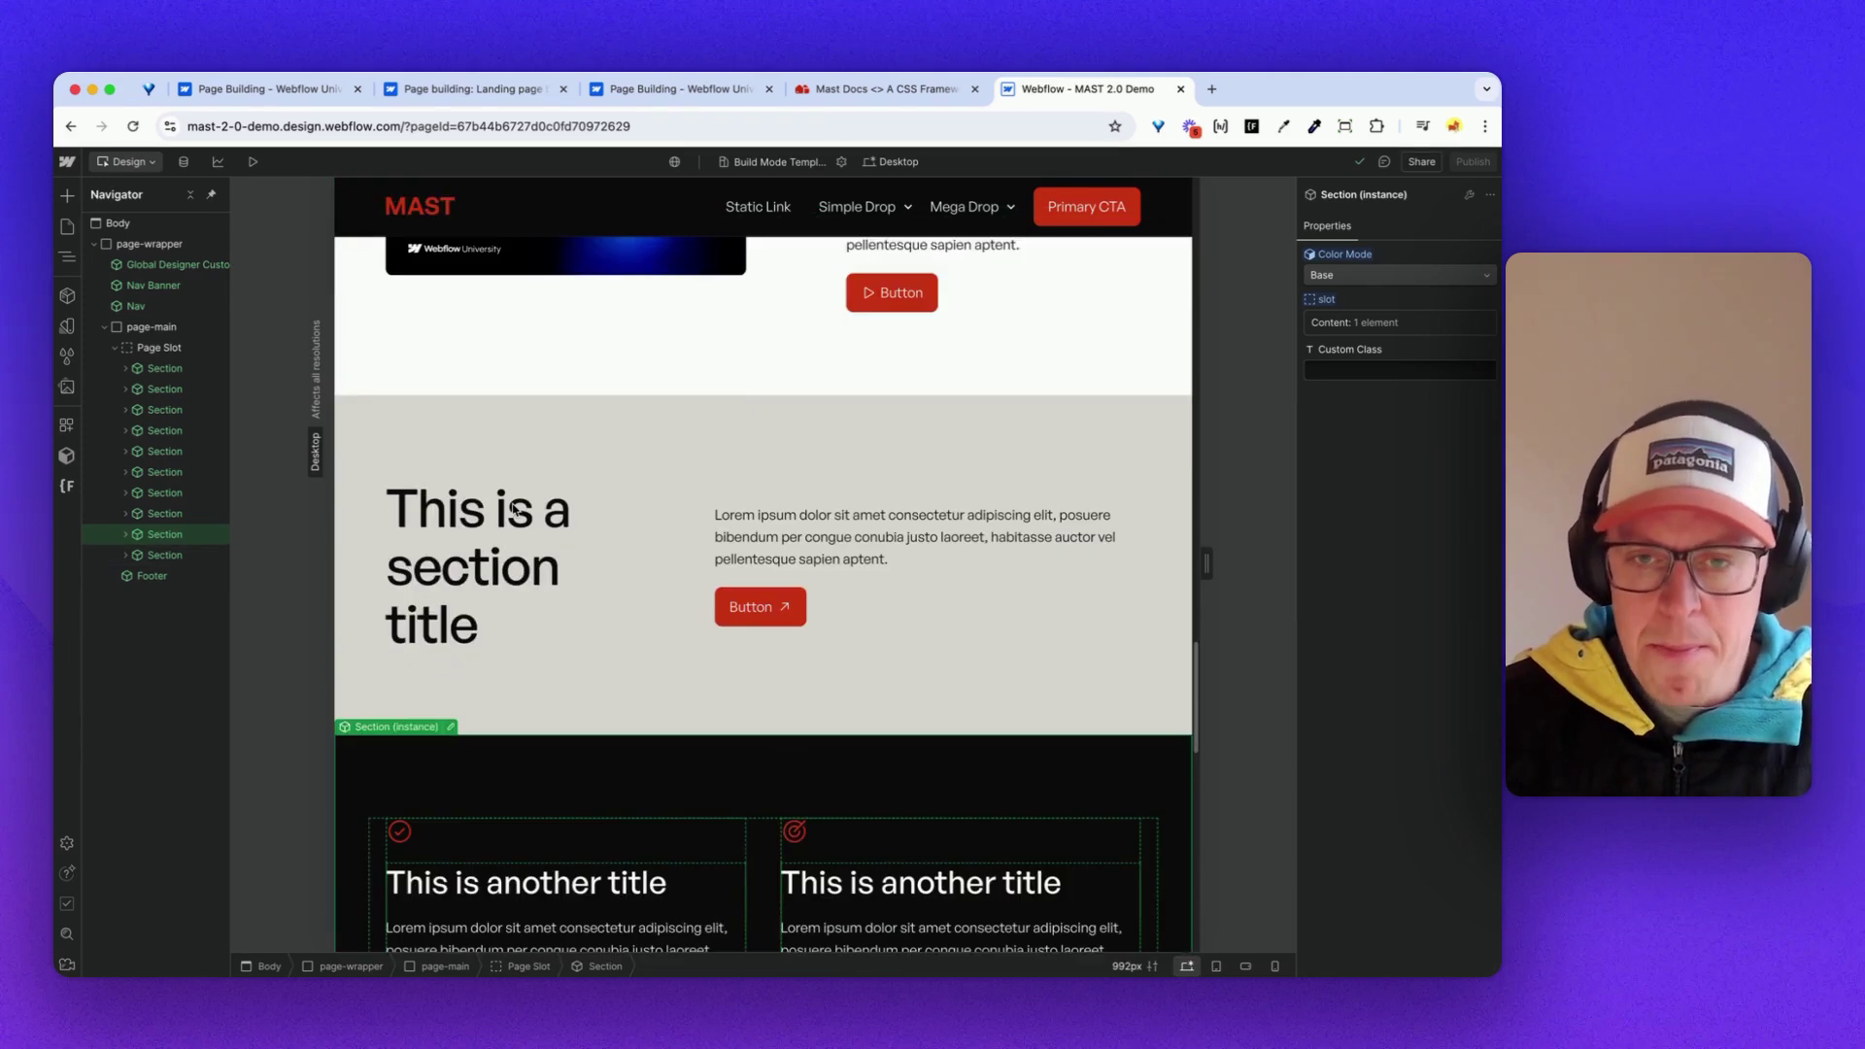
pyautogui.scroll(10, 512, 505)
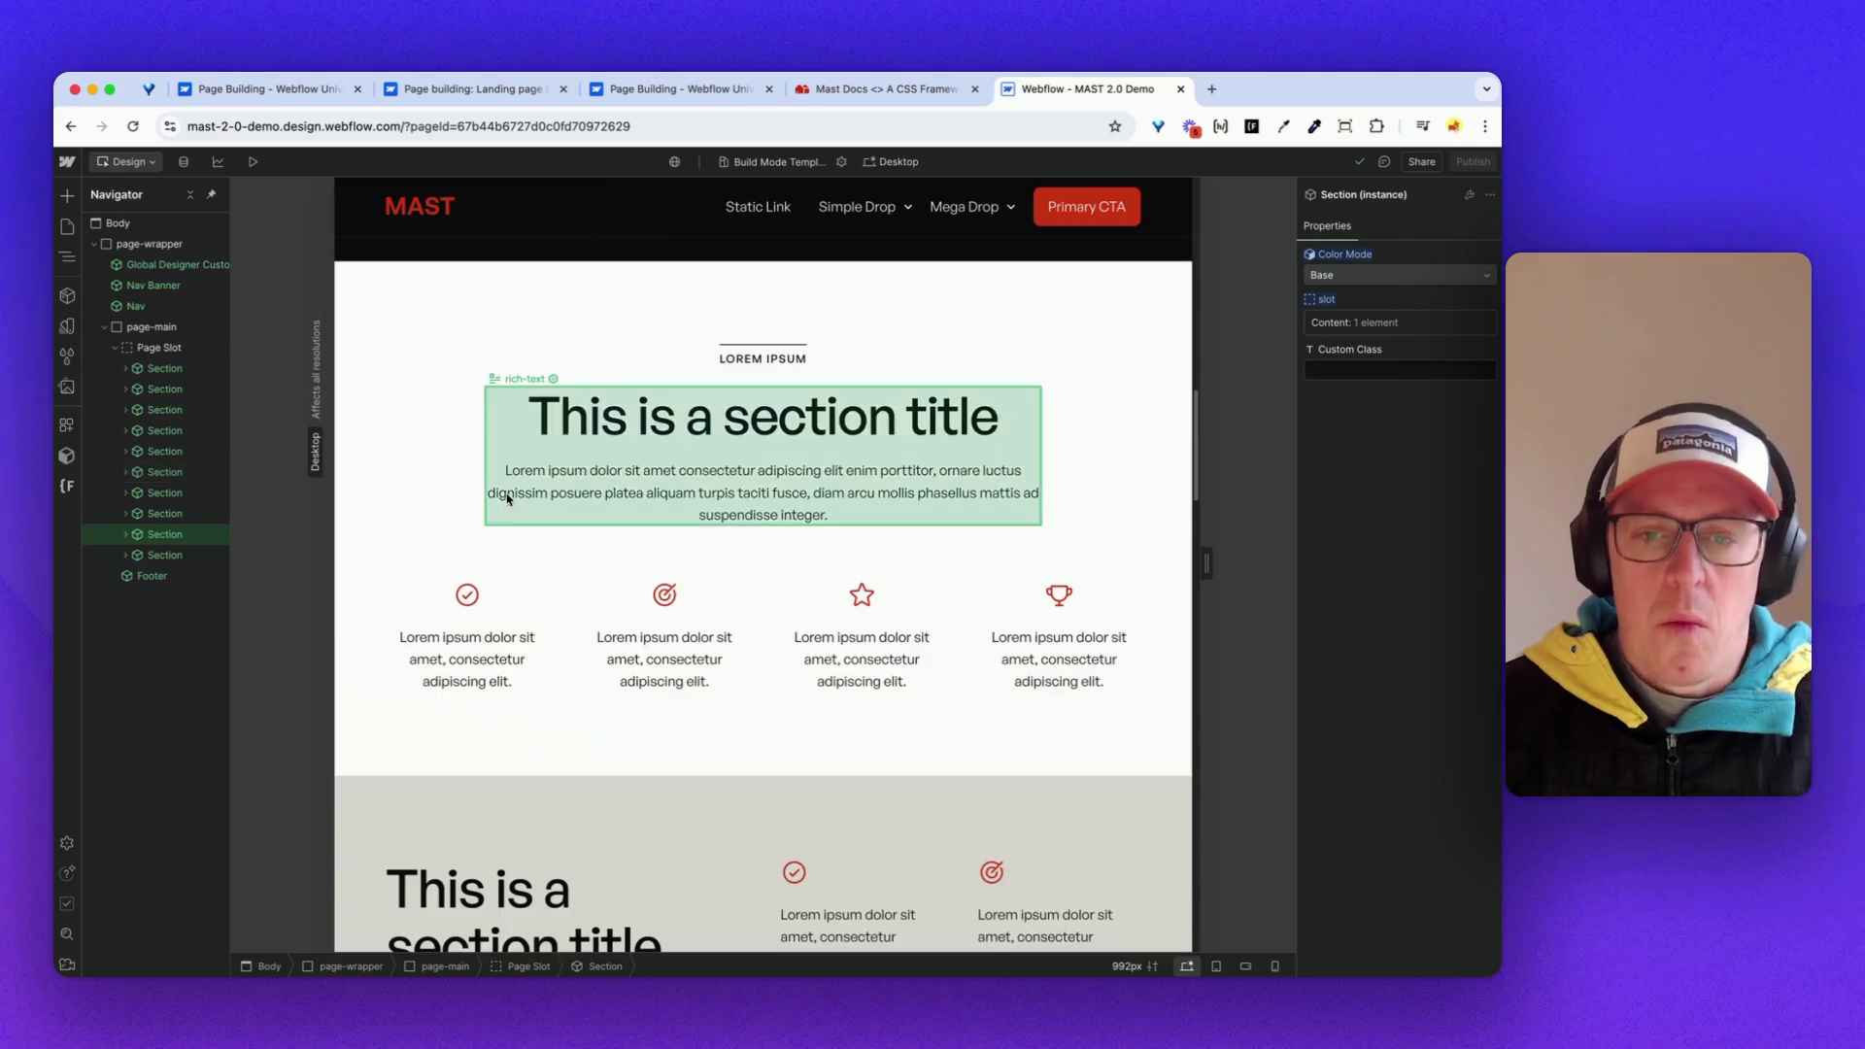
pyautogui.scroll(10, 507, 499)
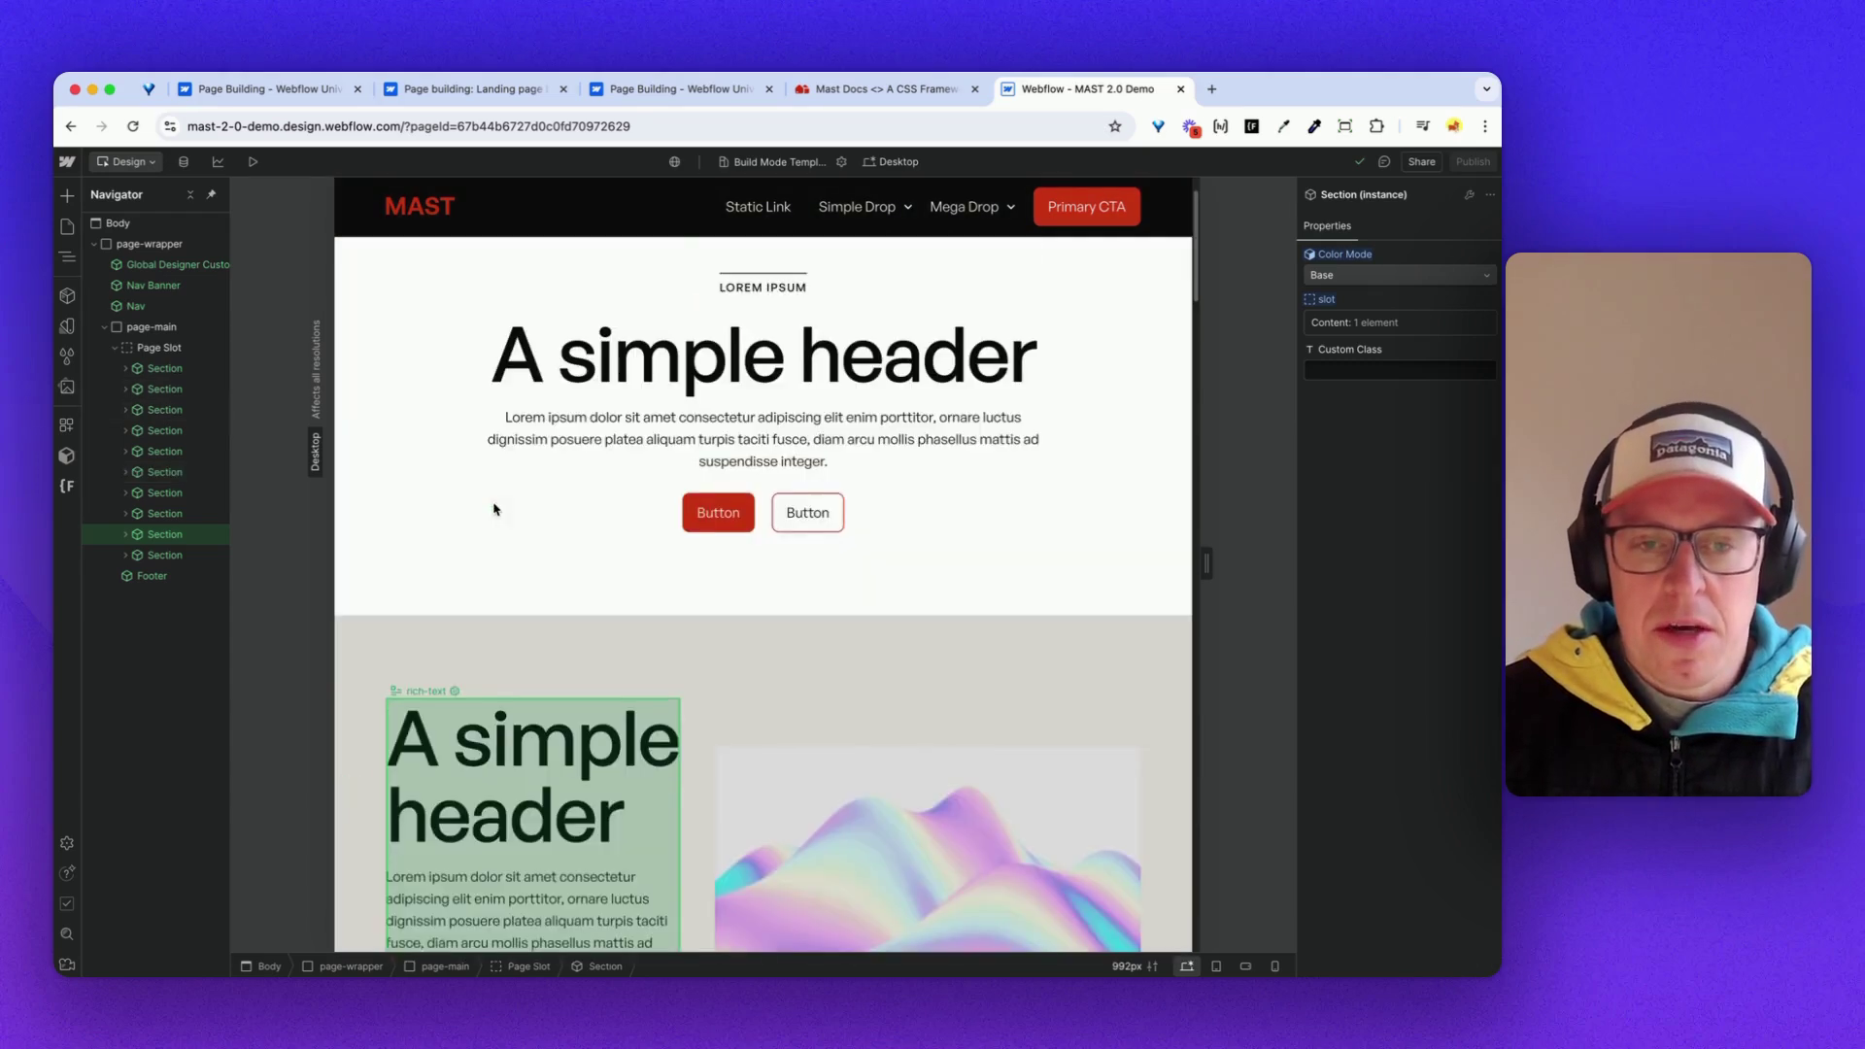
# - Compare the Color Mode settings of the first four section instances and review how their backgrounds alternate on the page
pyautogui.click(466, 319)
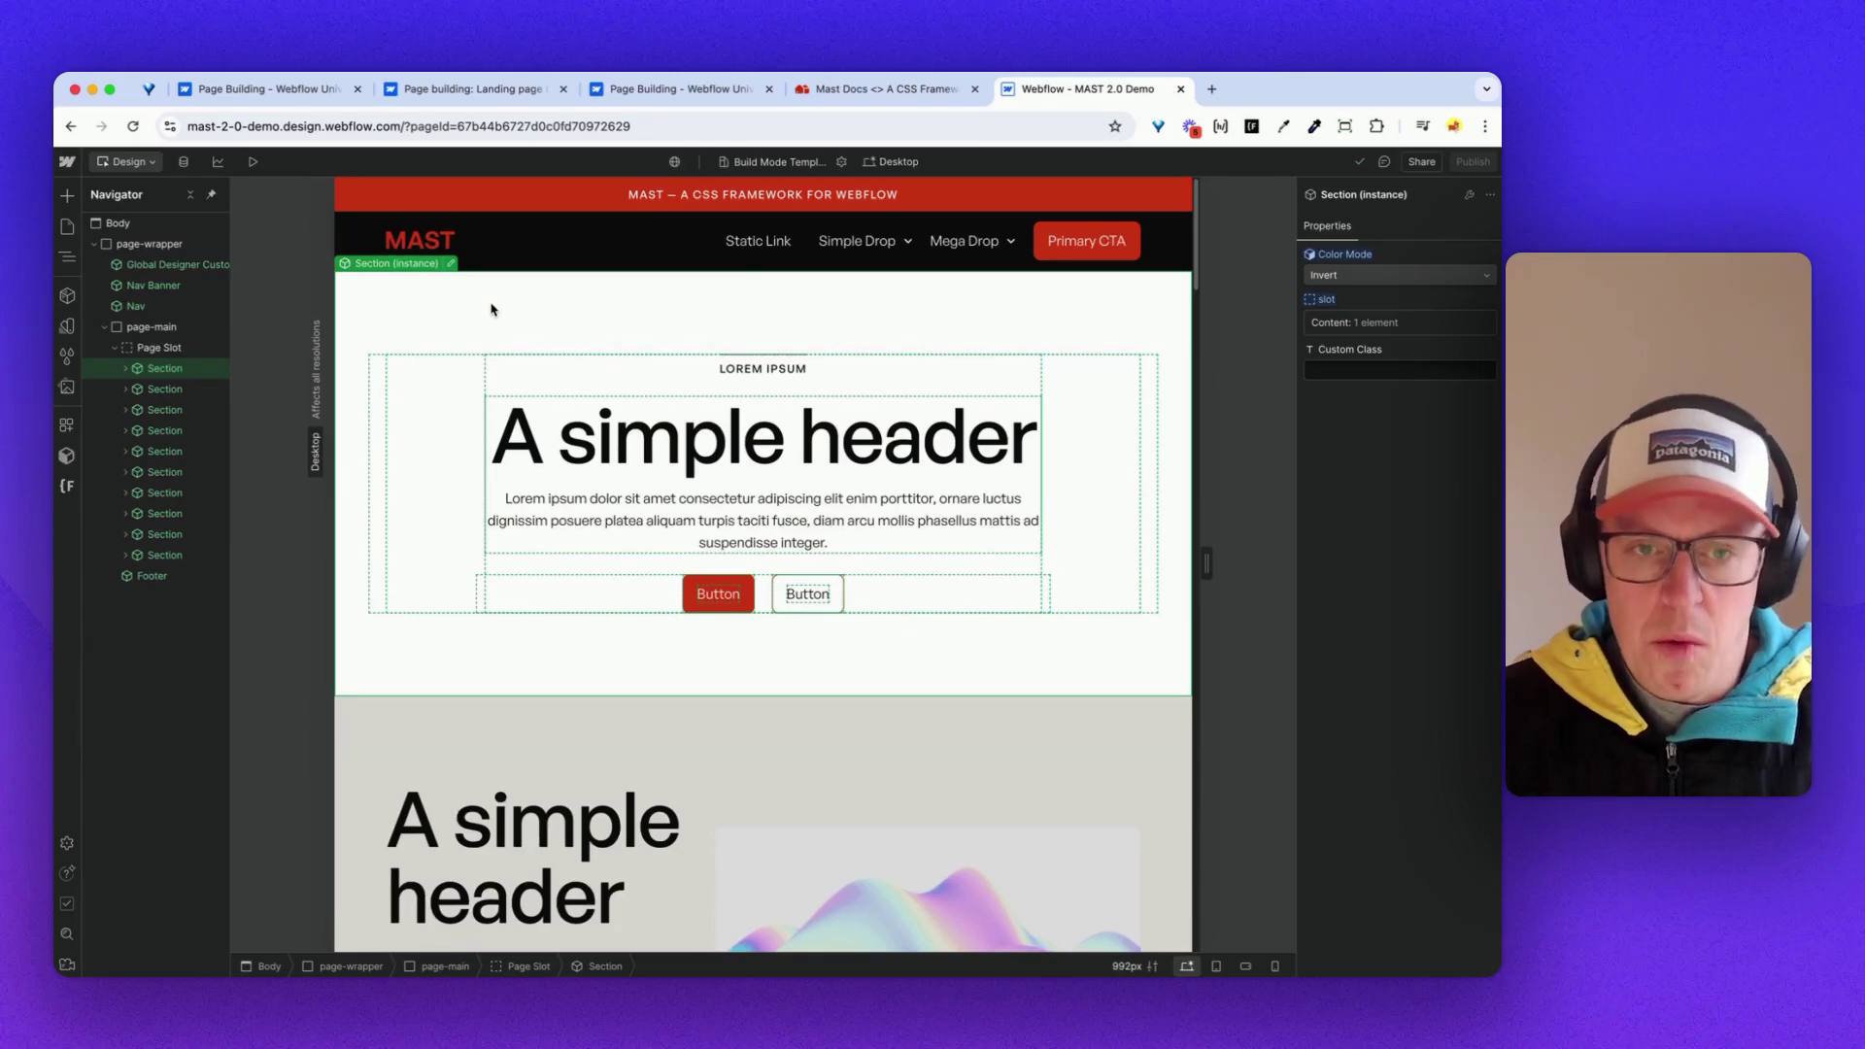
pyautogui.scroll(-3, 490, 309)
pyautogui.click(511, 434)
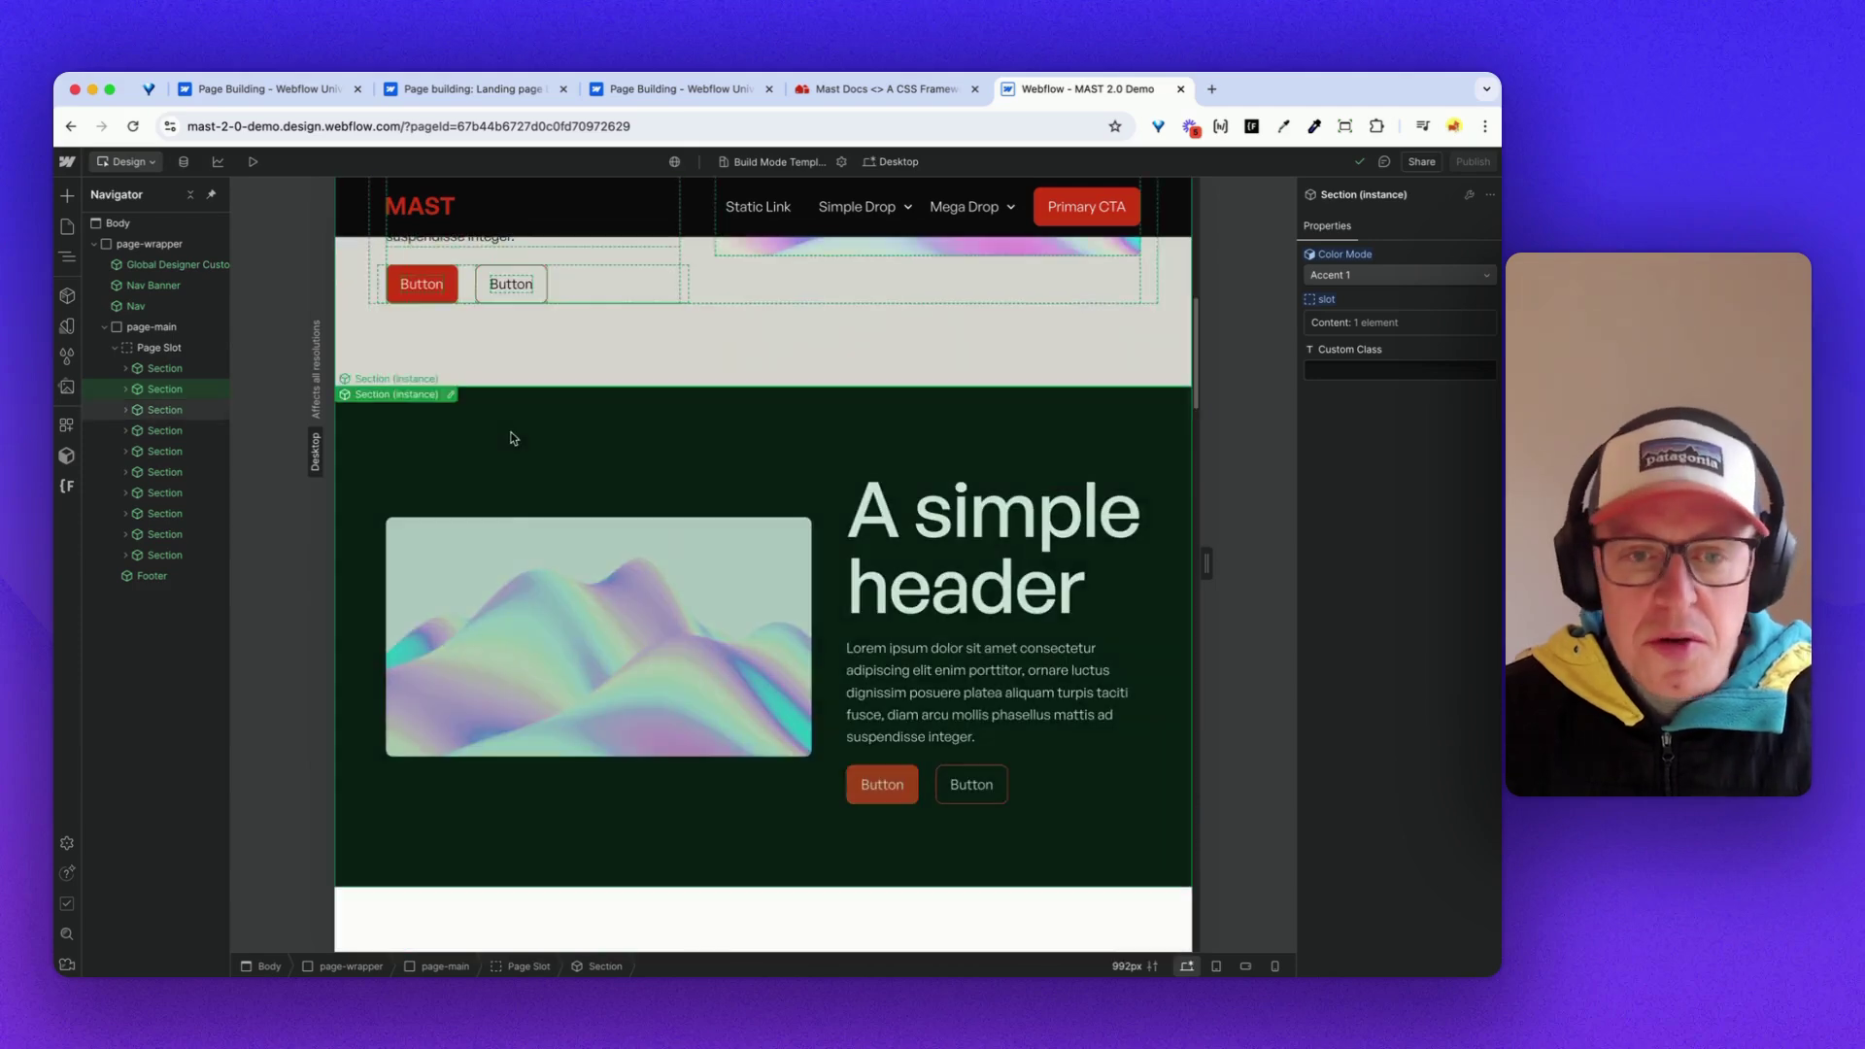
pyautogui.click(546, 440)
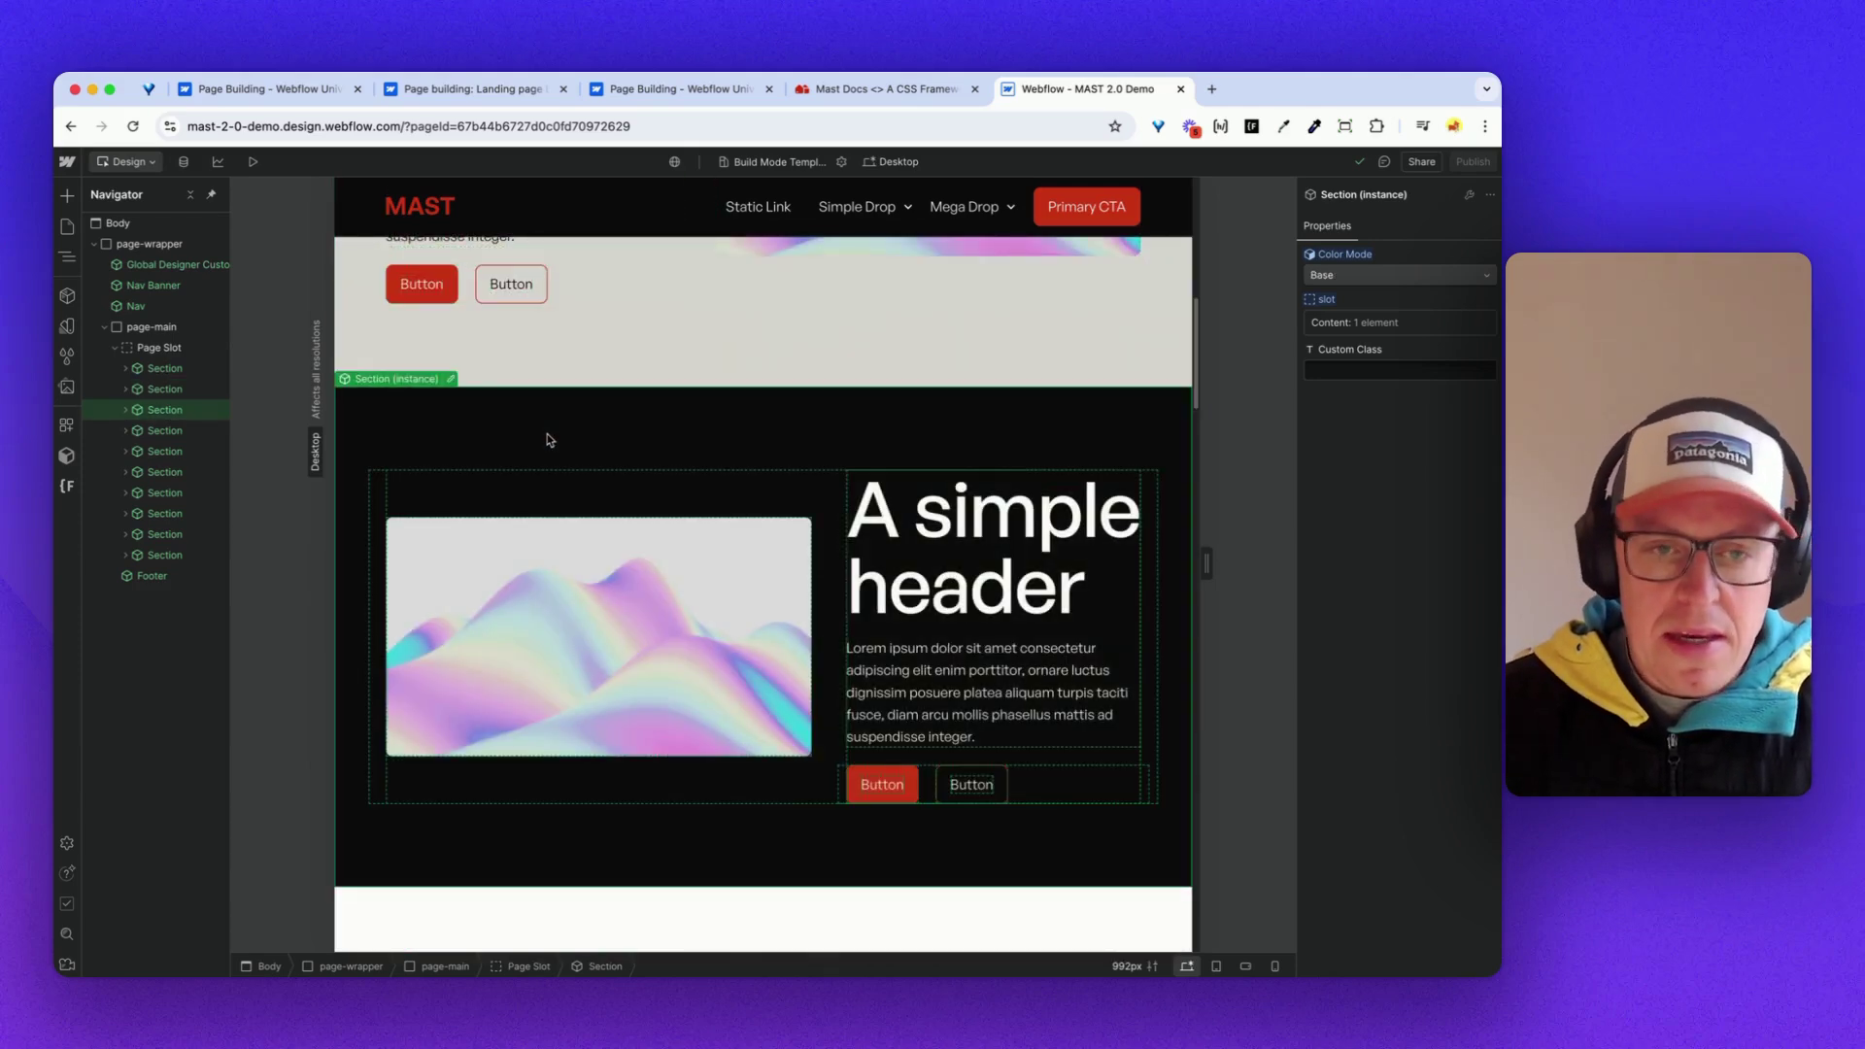
pyautogui.scroll(-3, 545, 434)
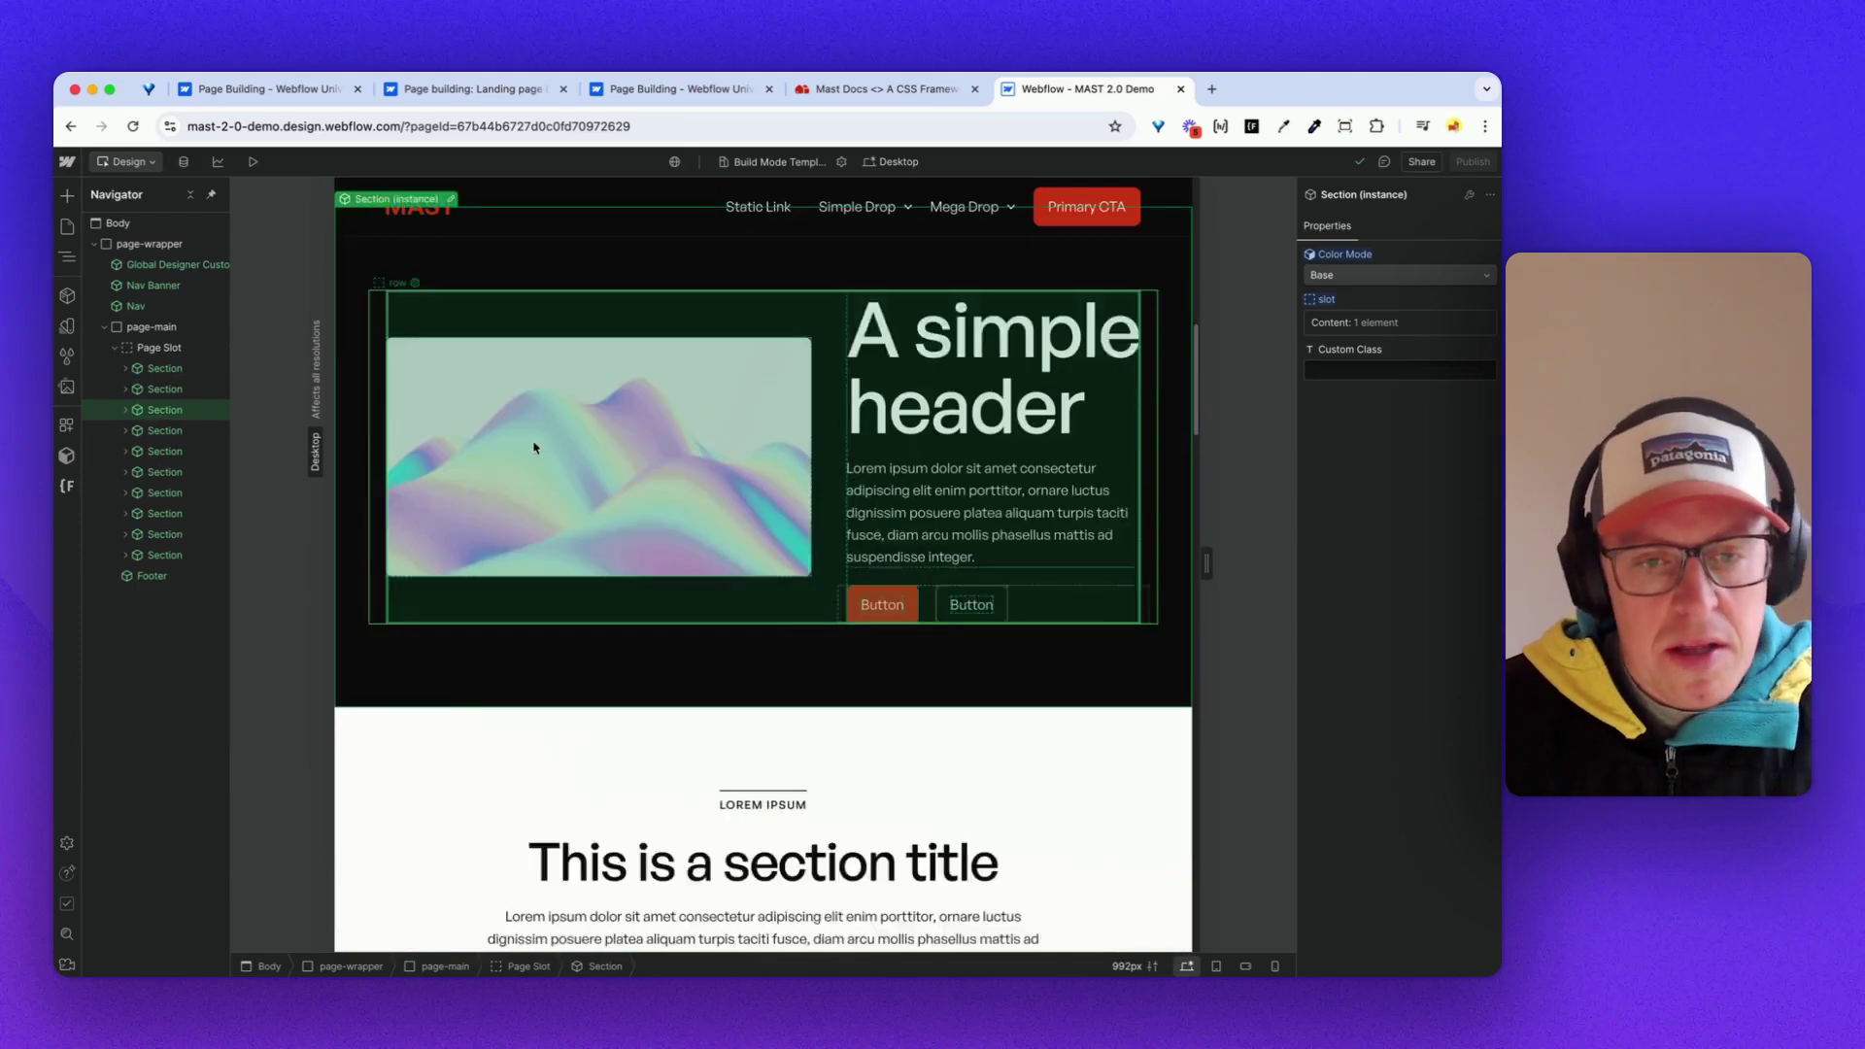
pyautogui.click(541, 637)
pyautogui.scroll(-3, 525, 583)
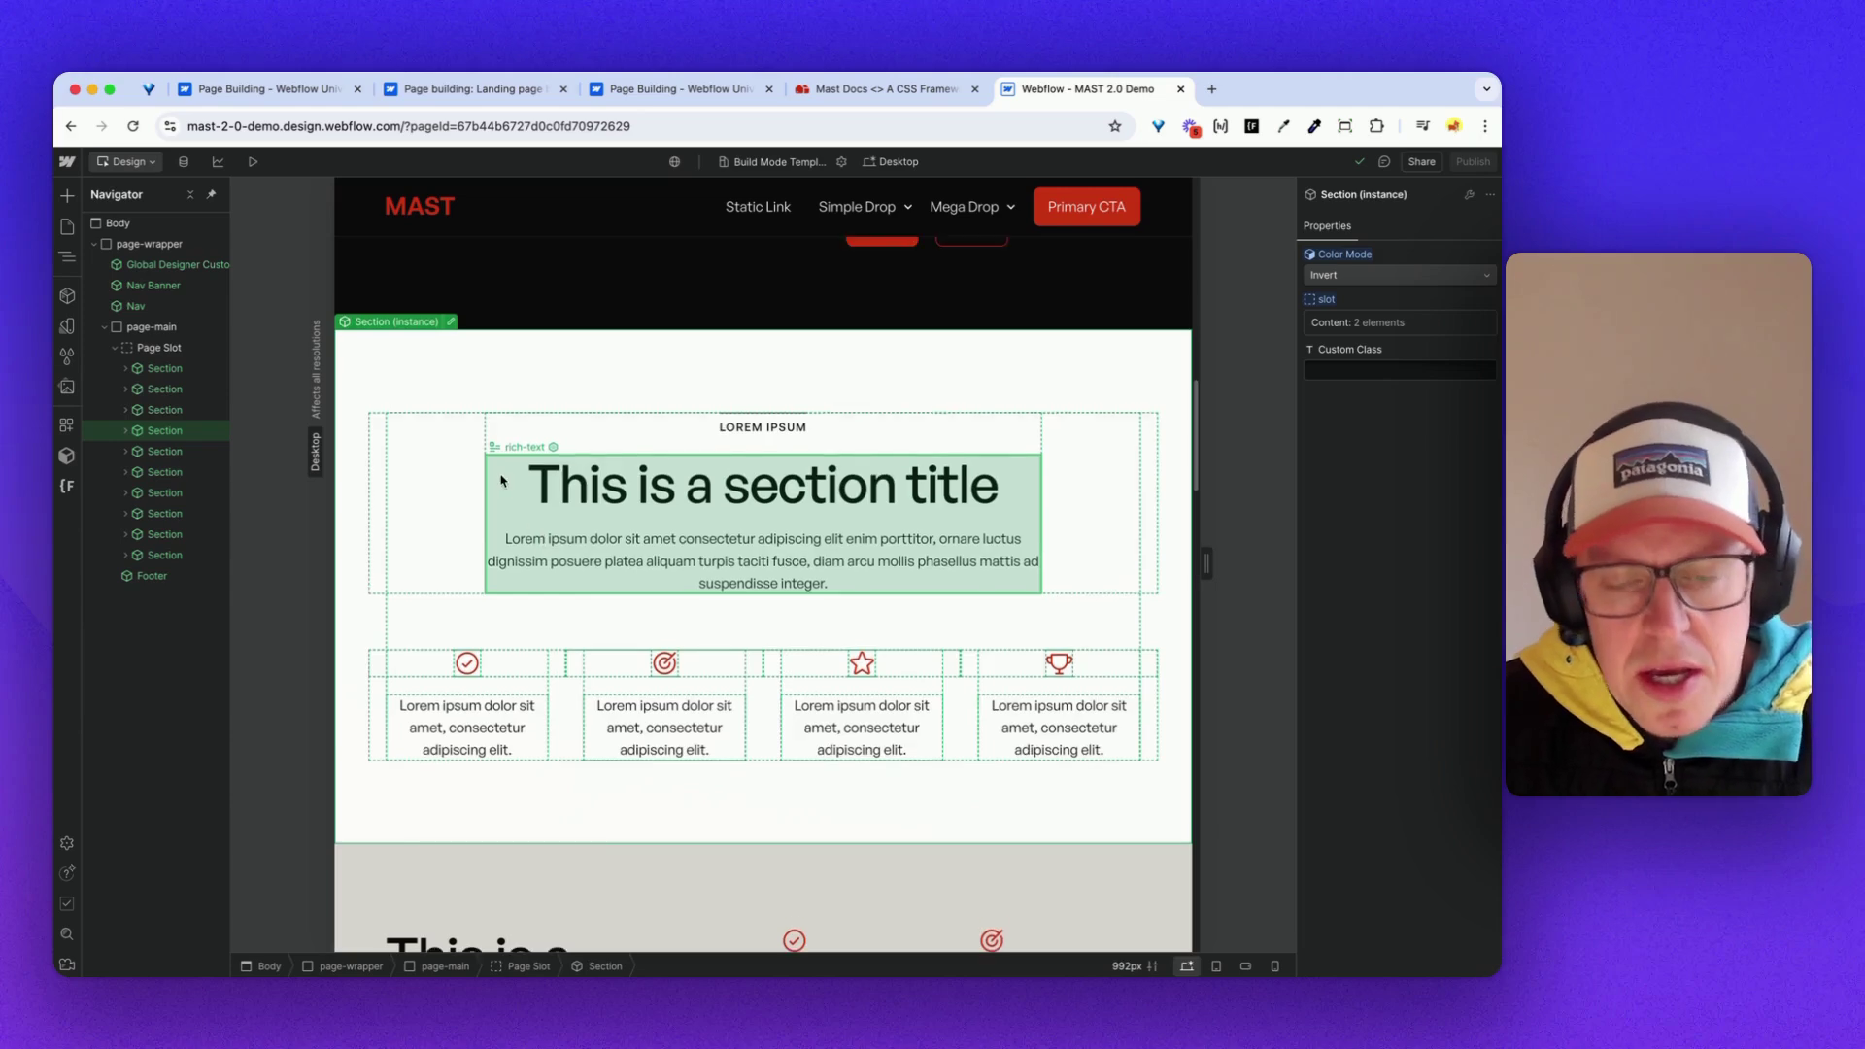
pyautogui.scroll(3, 501, 486)
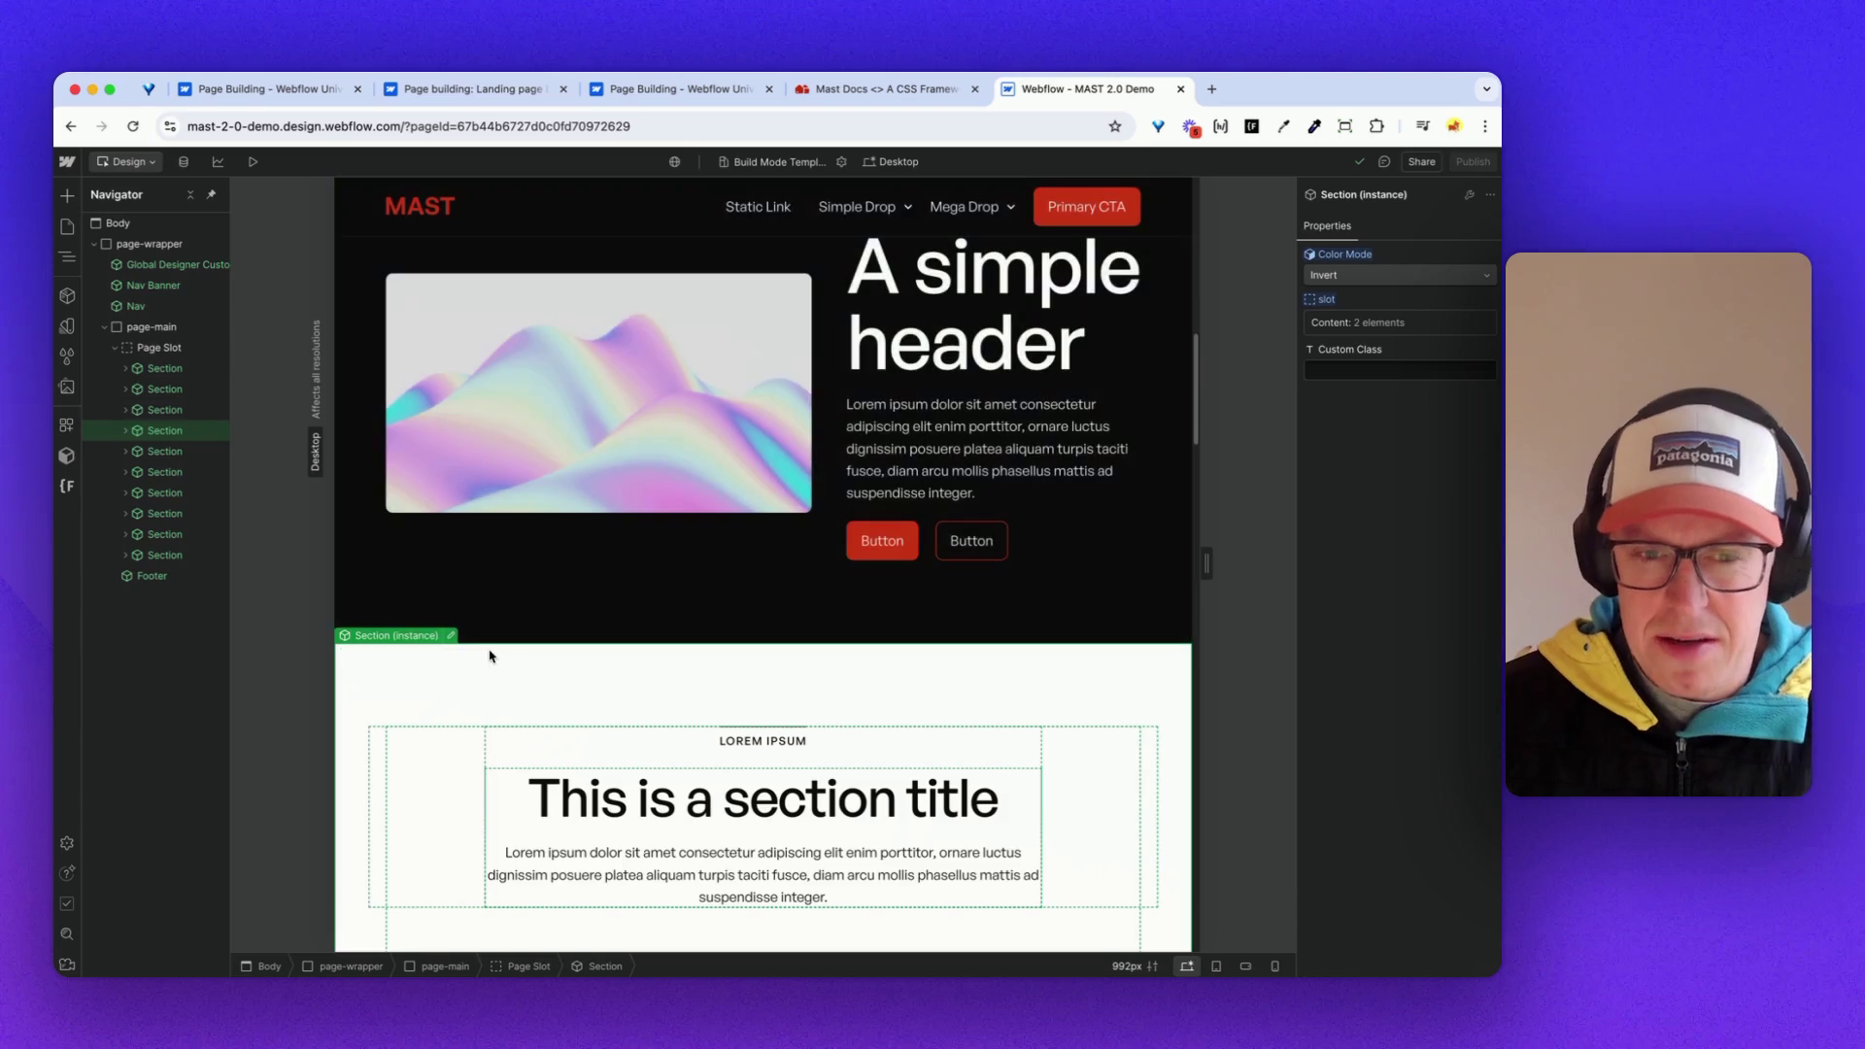
pyautogui.scroll(-10, 496, 632)
pyautogui.scroll(8, 503, 626)
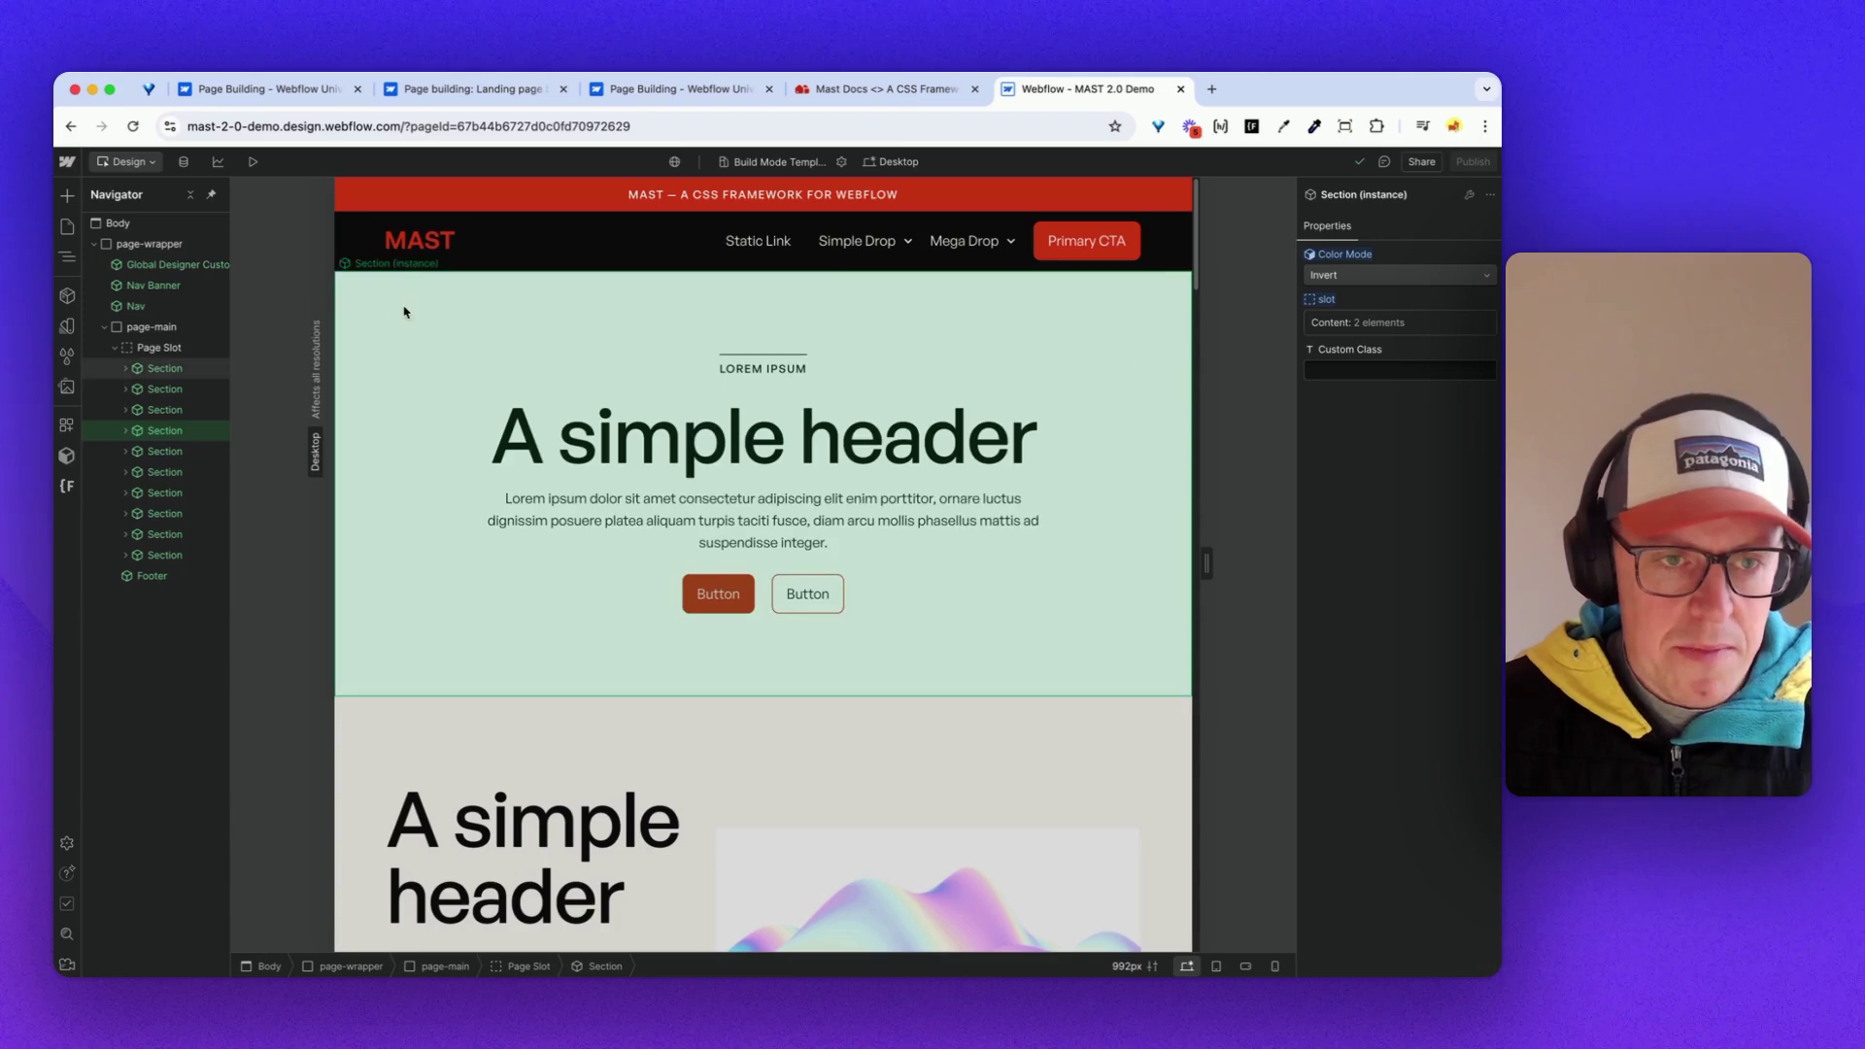
# - Open the first section's component for editing and examine the spacing, typography and background styles of its base section class
pyautogui.doubleClick(404, 312)
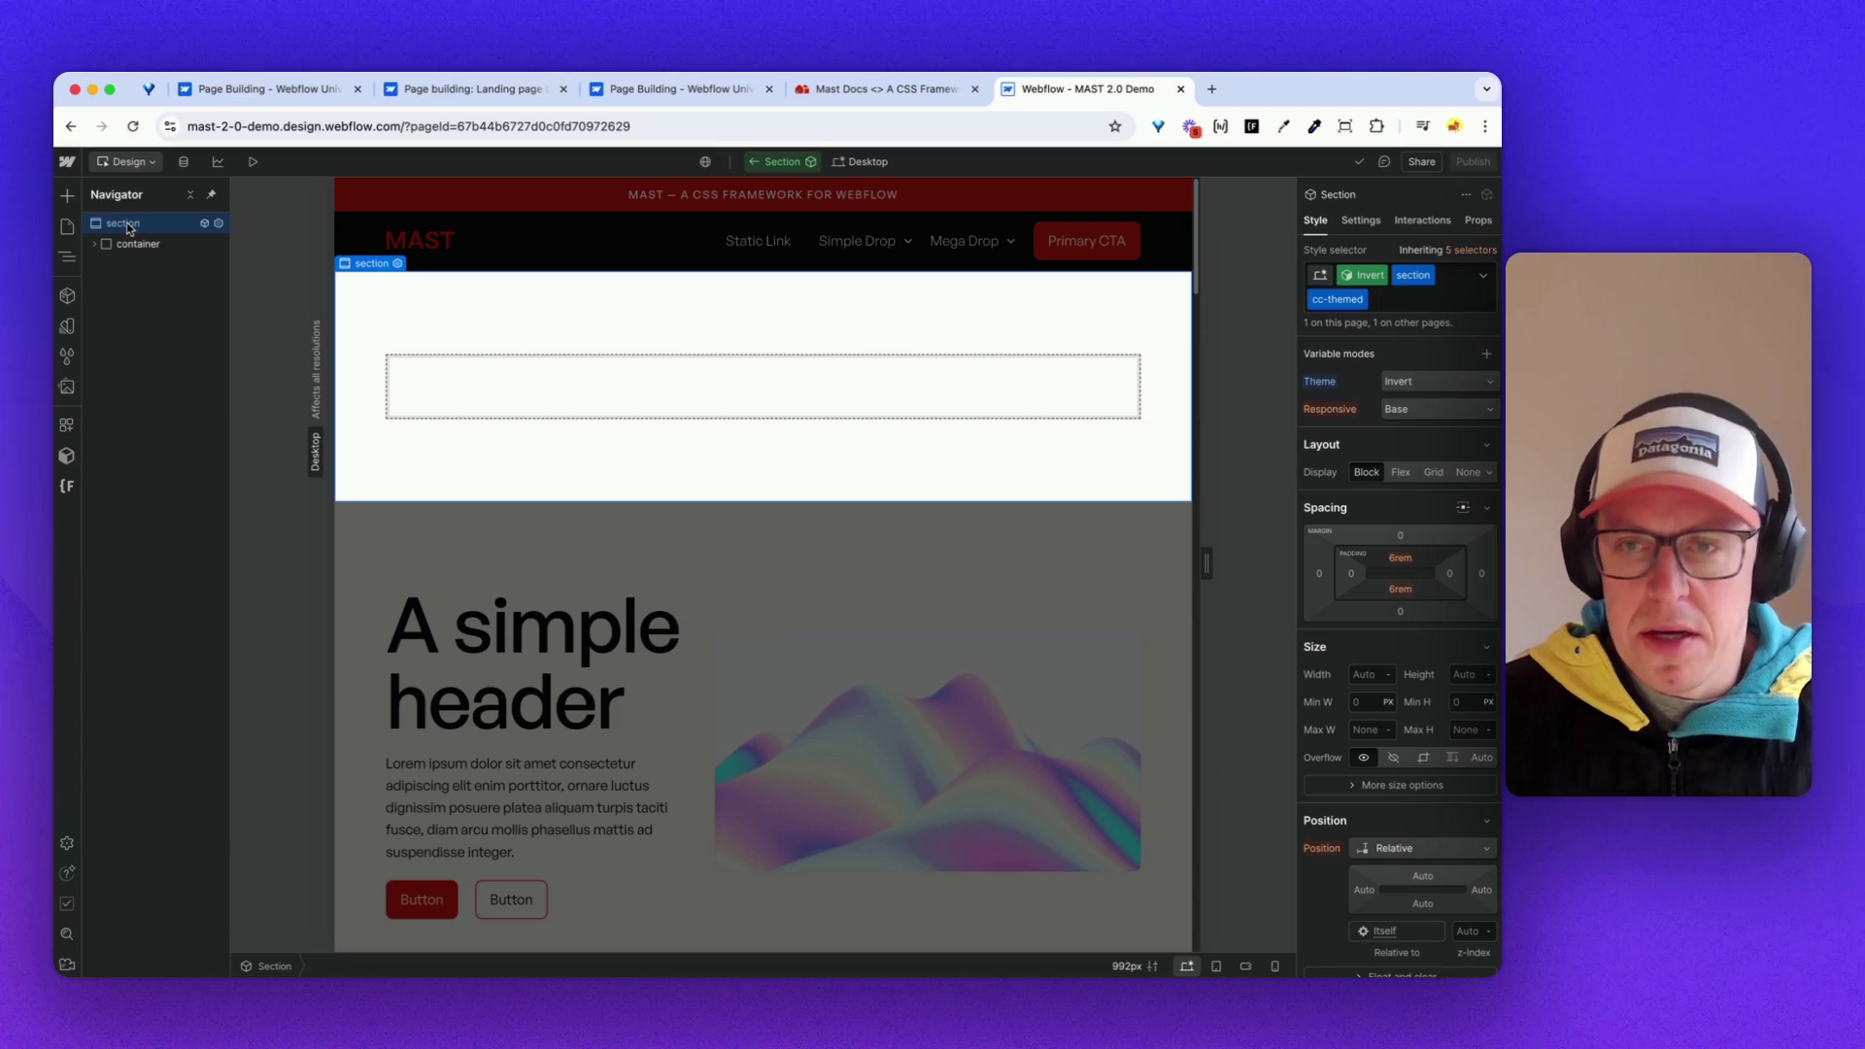
pyautogui.click(1471, 250)
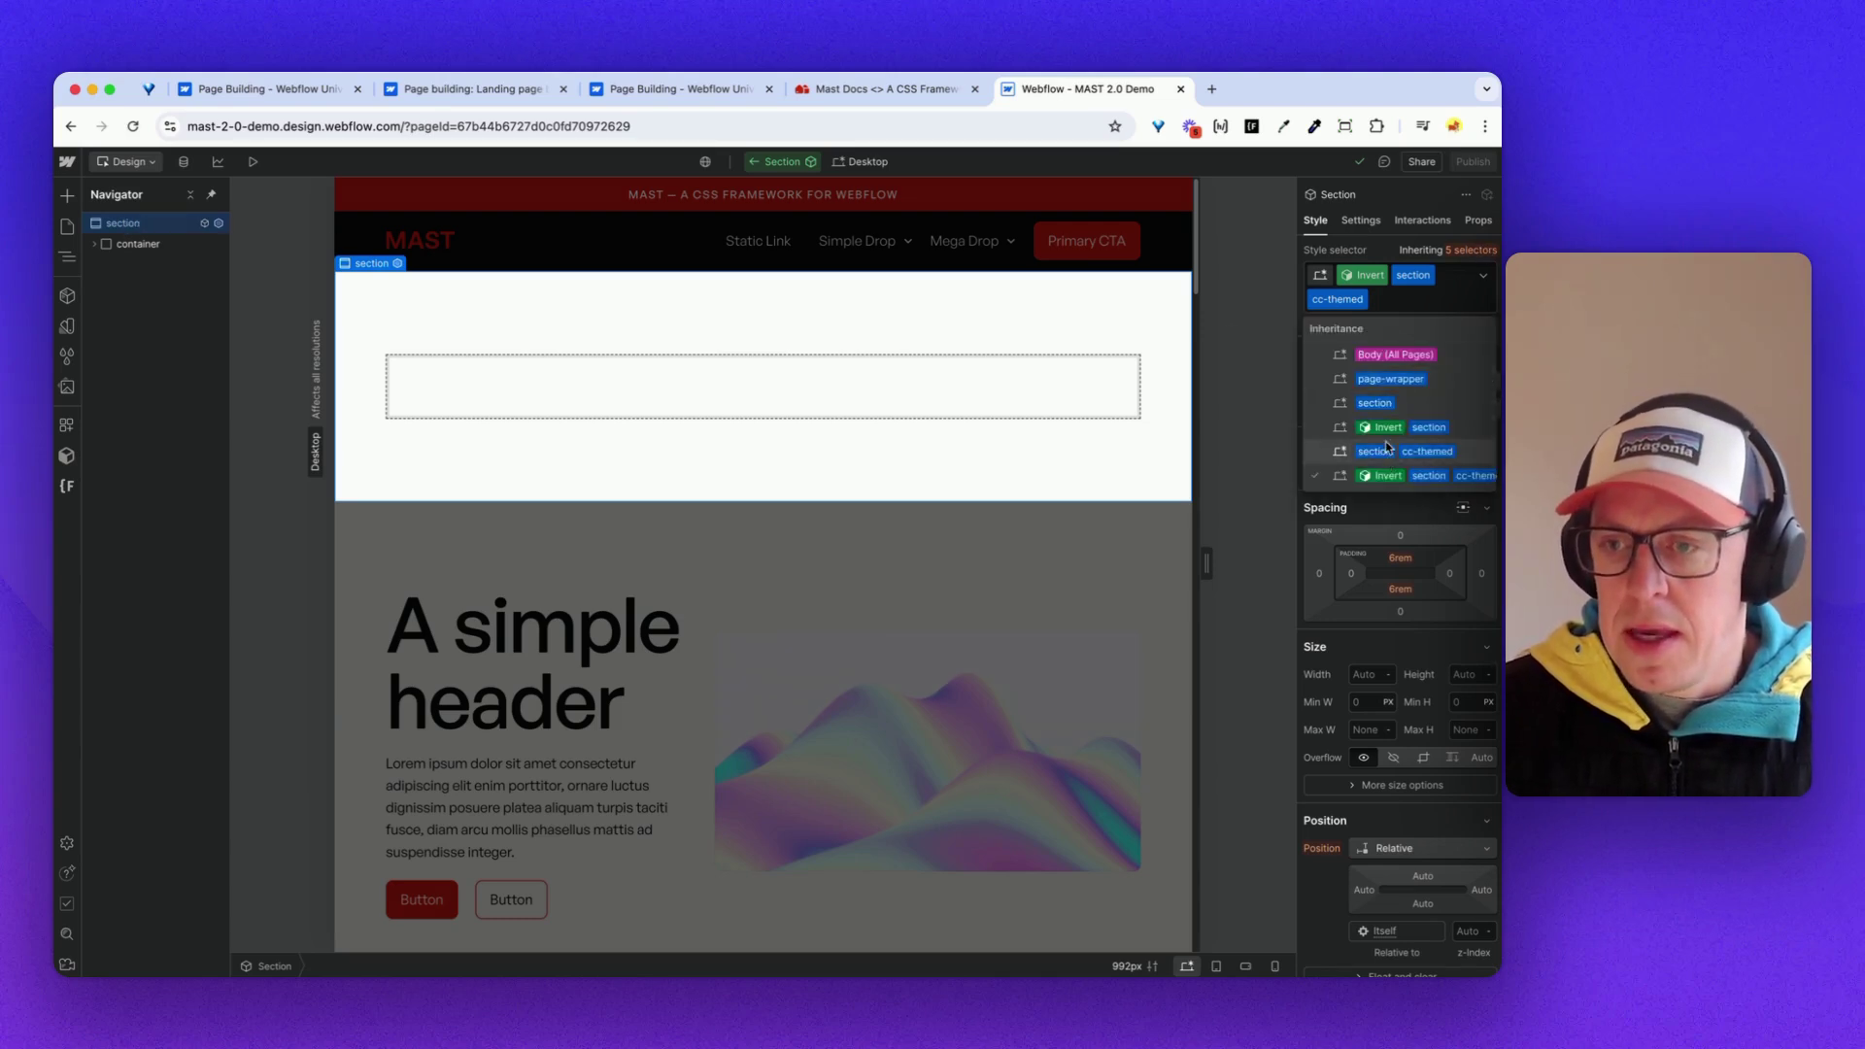
pyautogui.click(1389, 402)
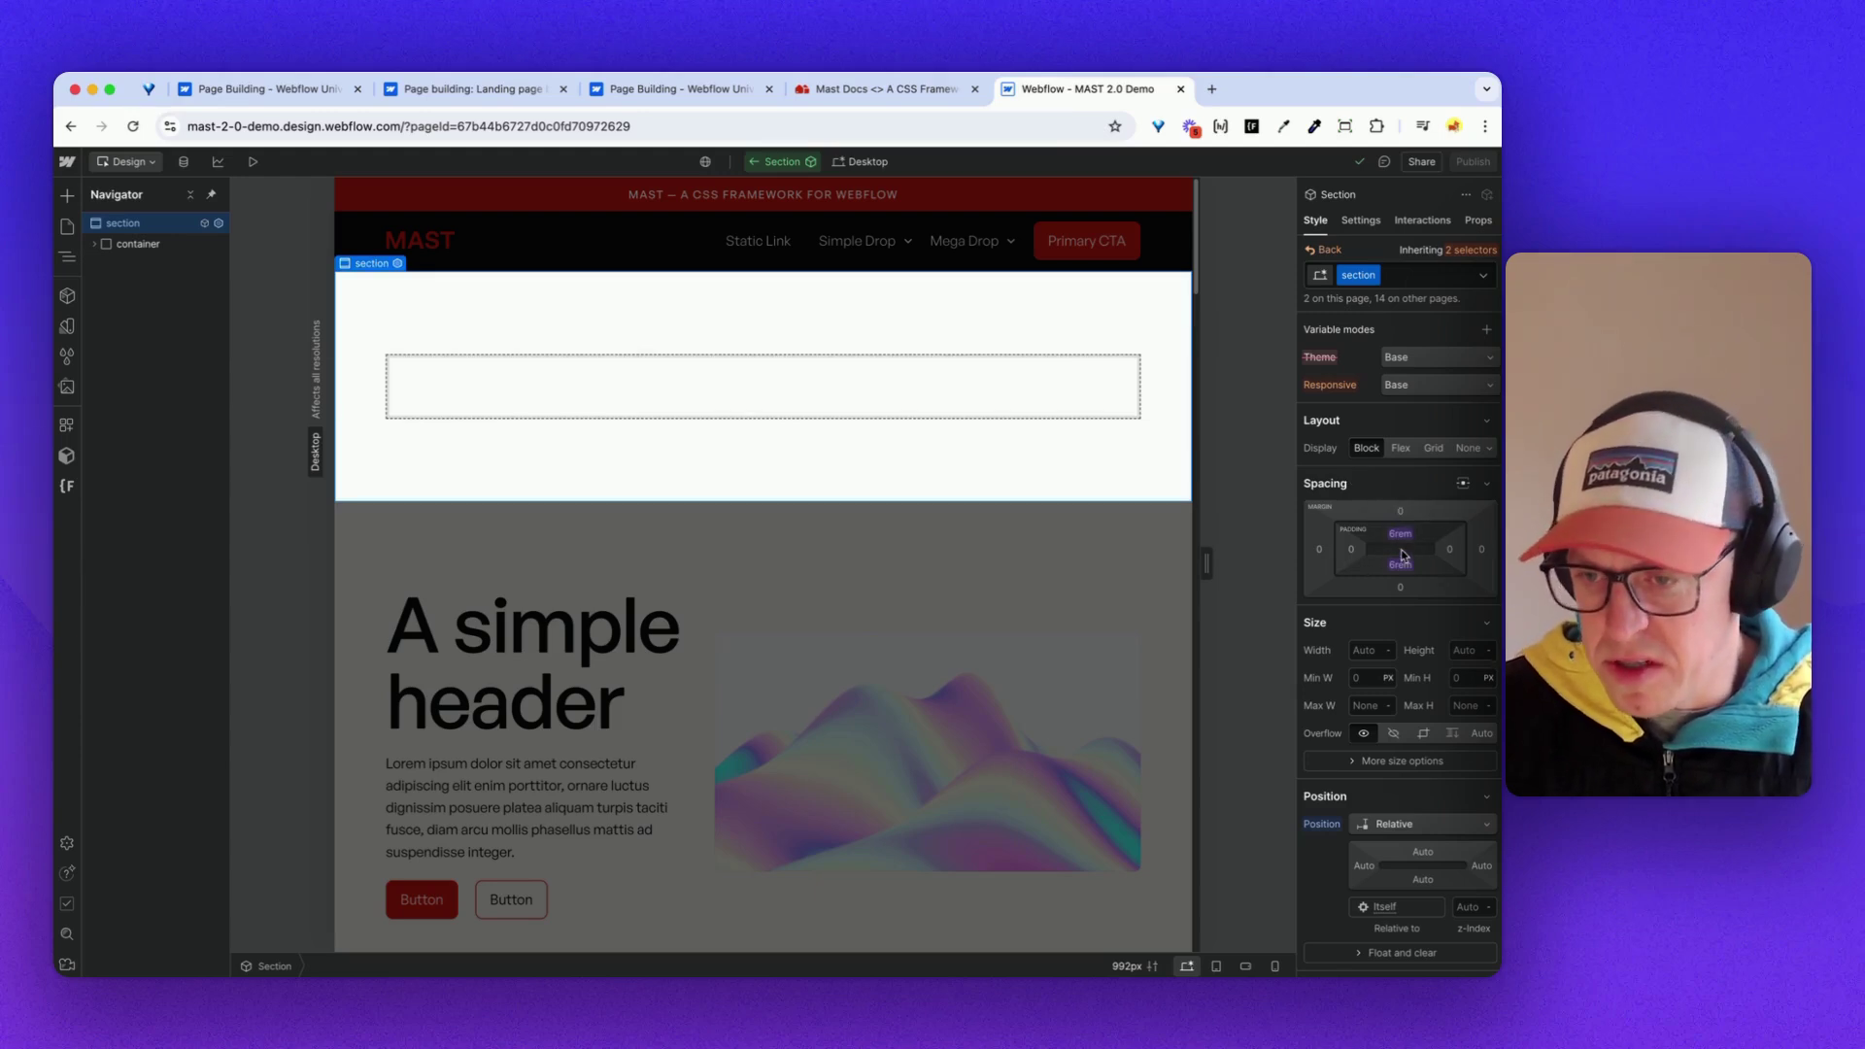
pyautogui.scroll(-7, 1379, 582)
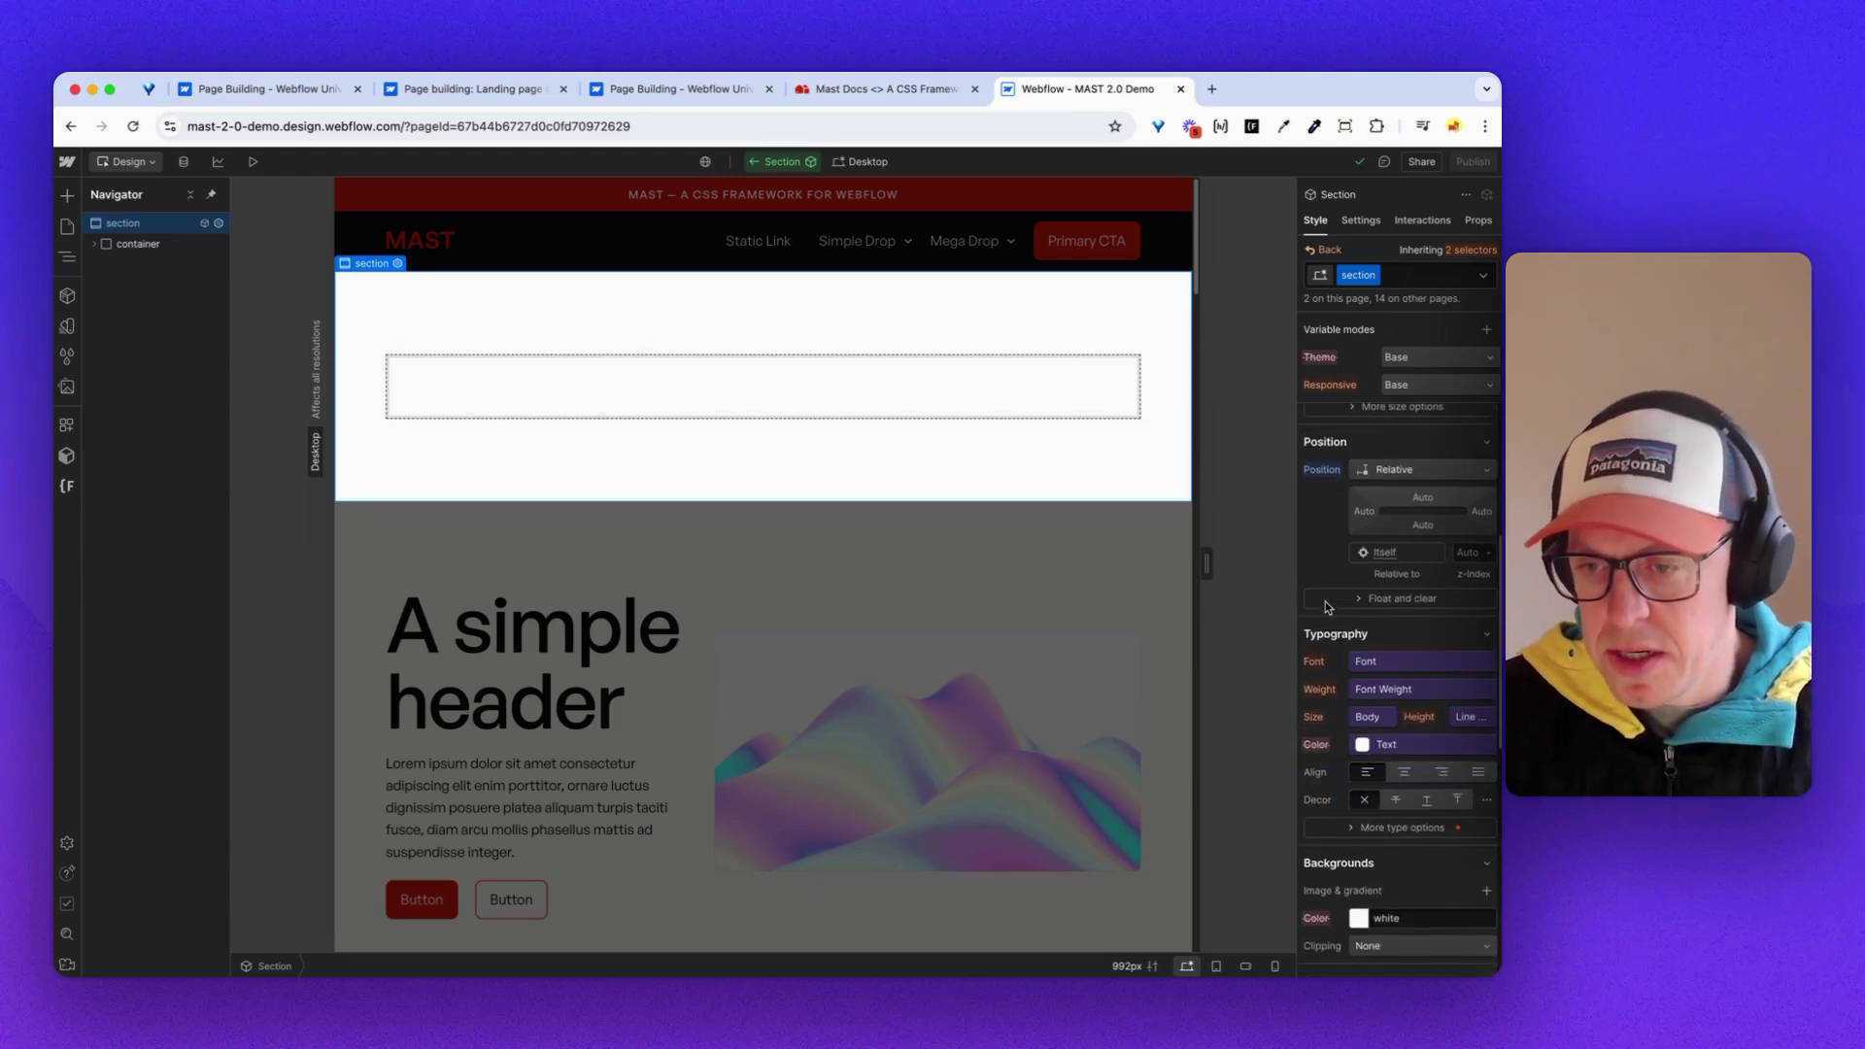
pyautogui.scroll(5, 1327, 604)
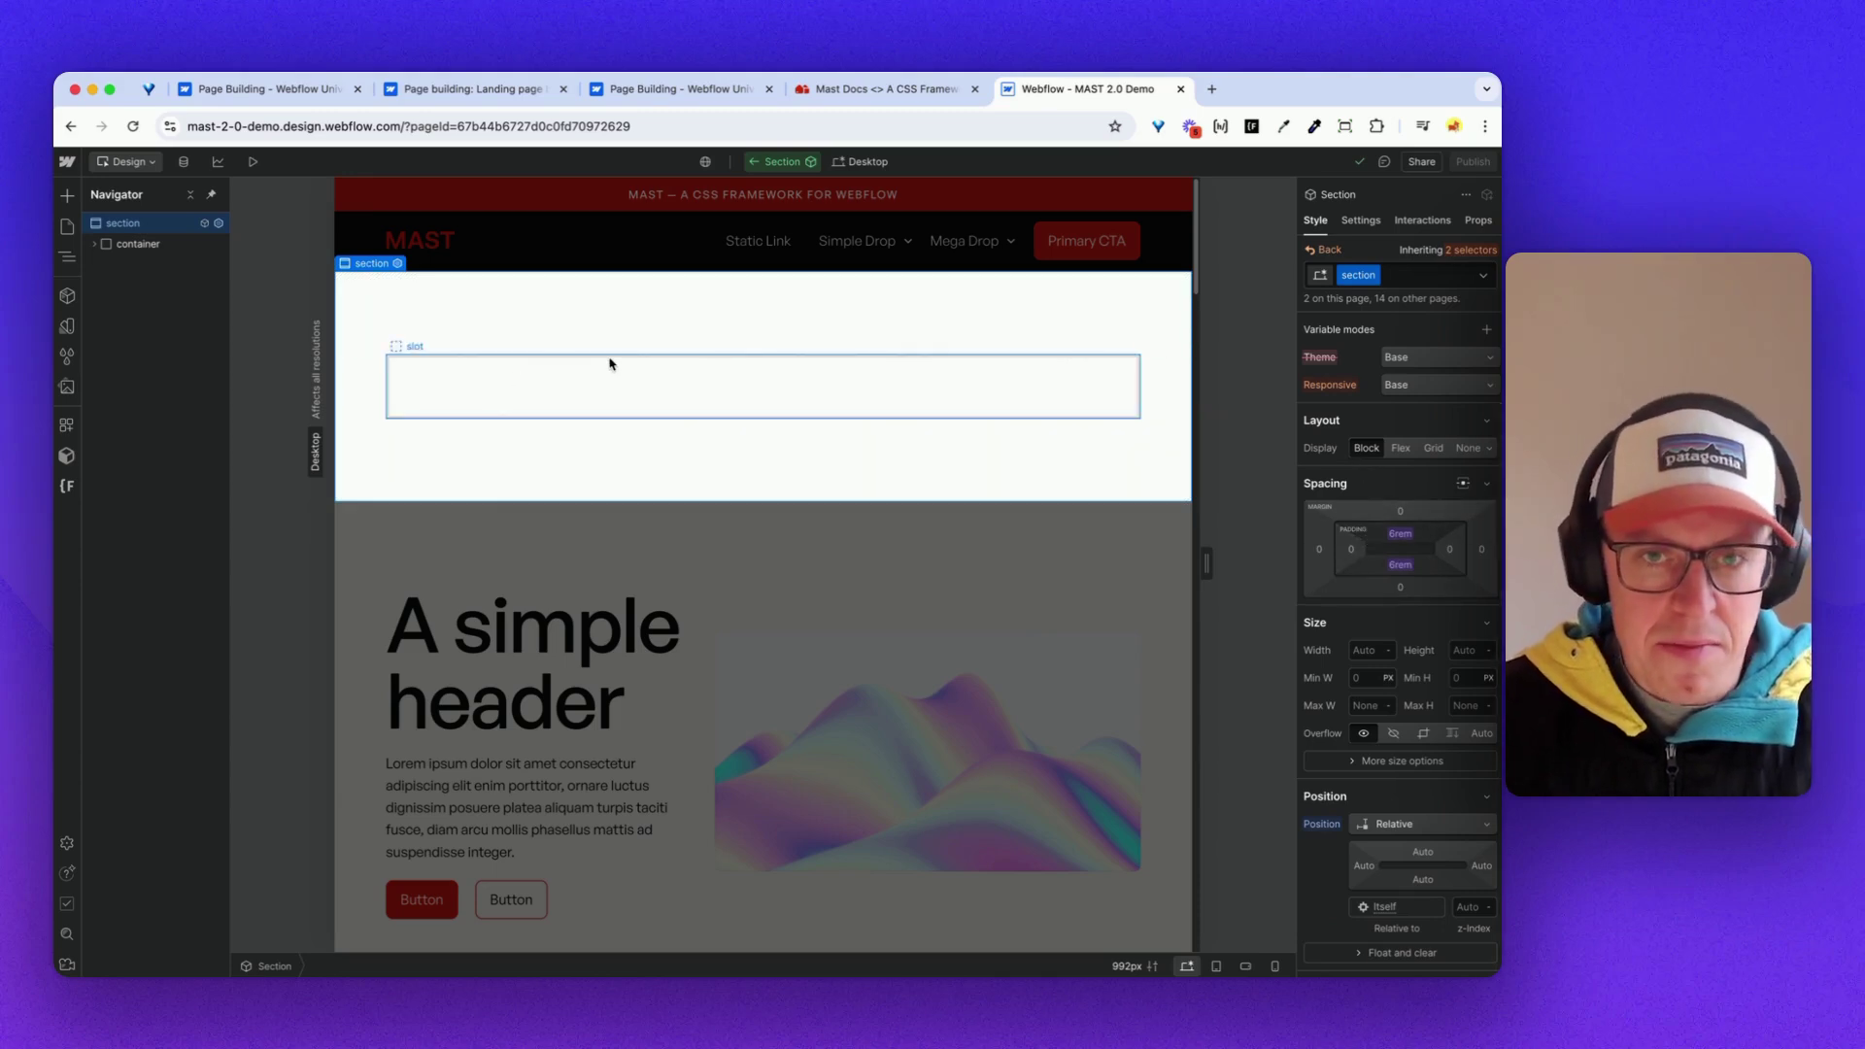
# - Examine the Section component's container in the Base variant and the slot nested in it, then return to the page
pyautogui.click(94, 244)
pyautogui.click(145, 245)
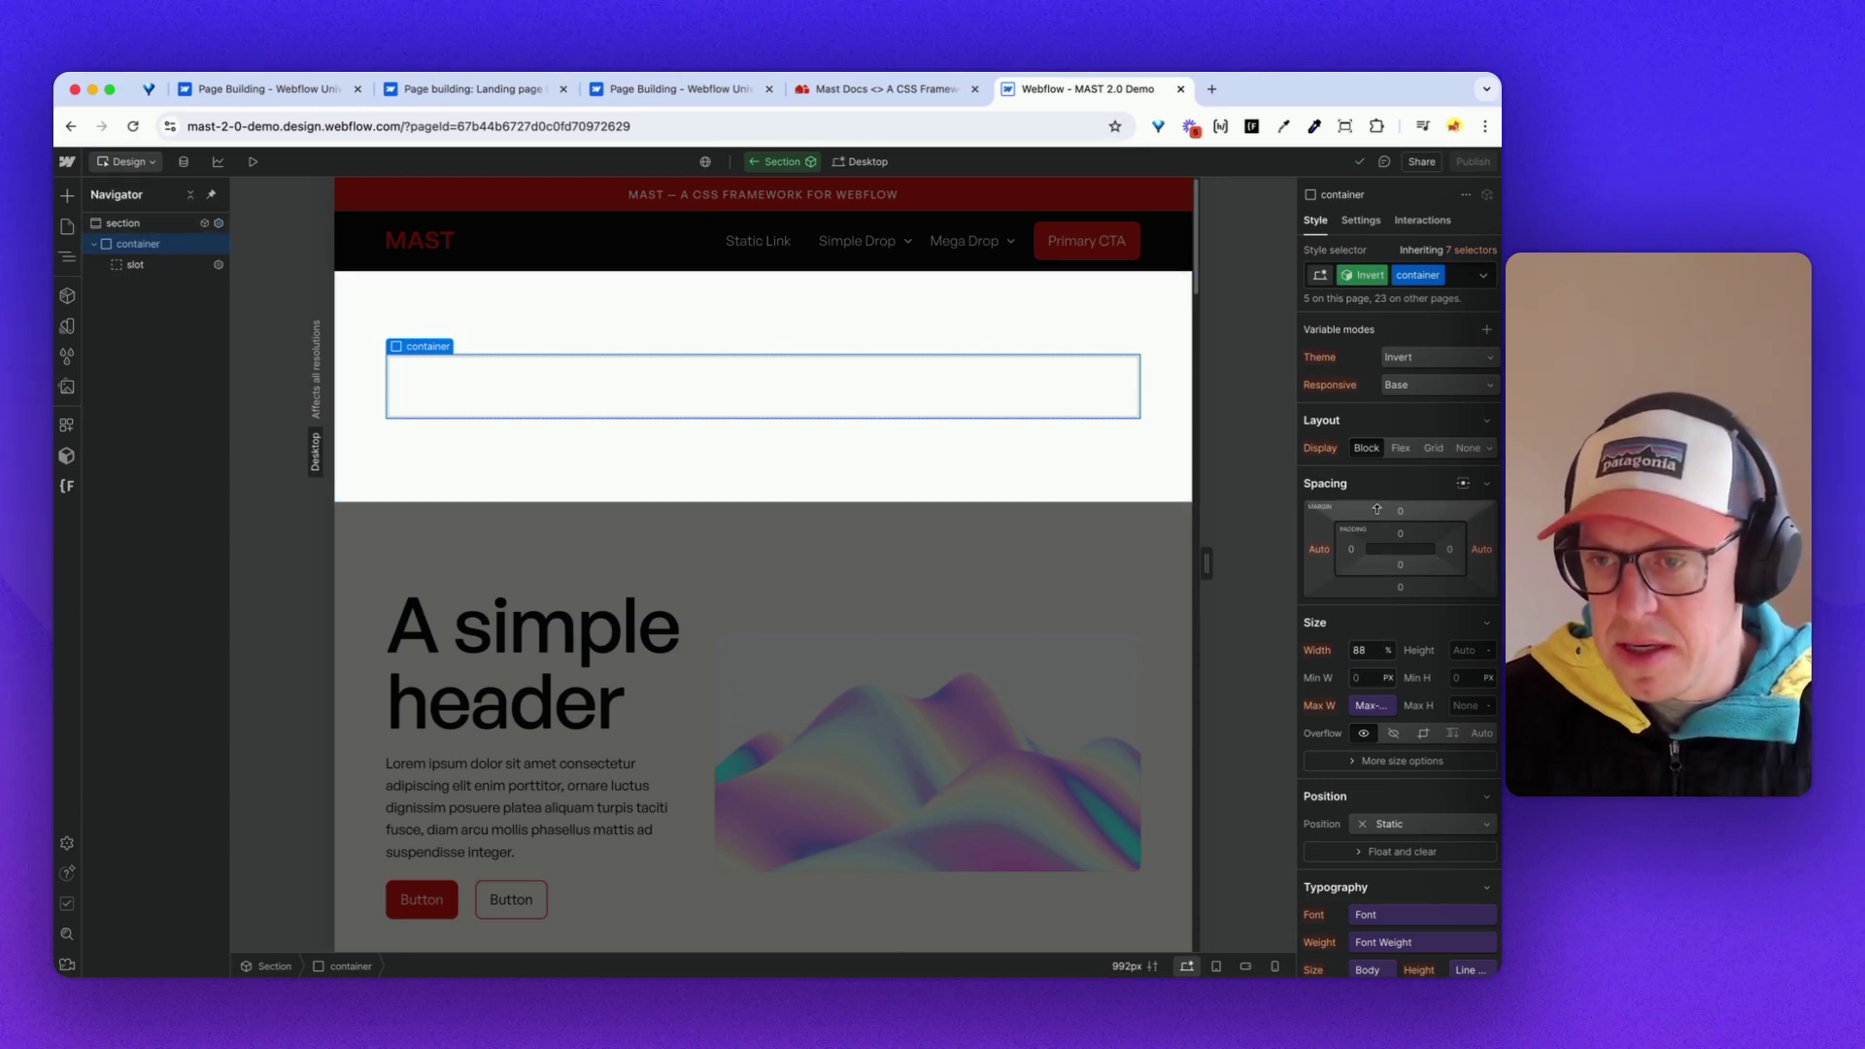
pyautogui.click(1350, 275)
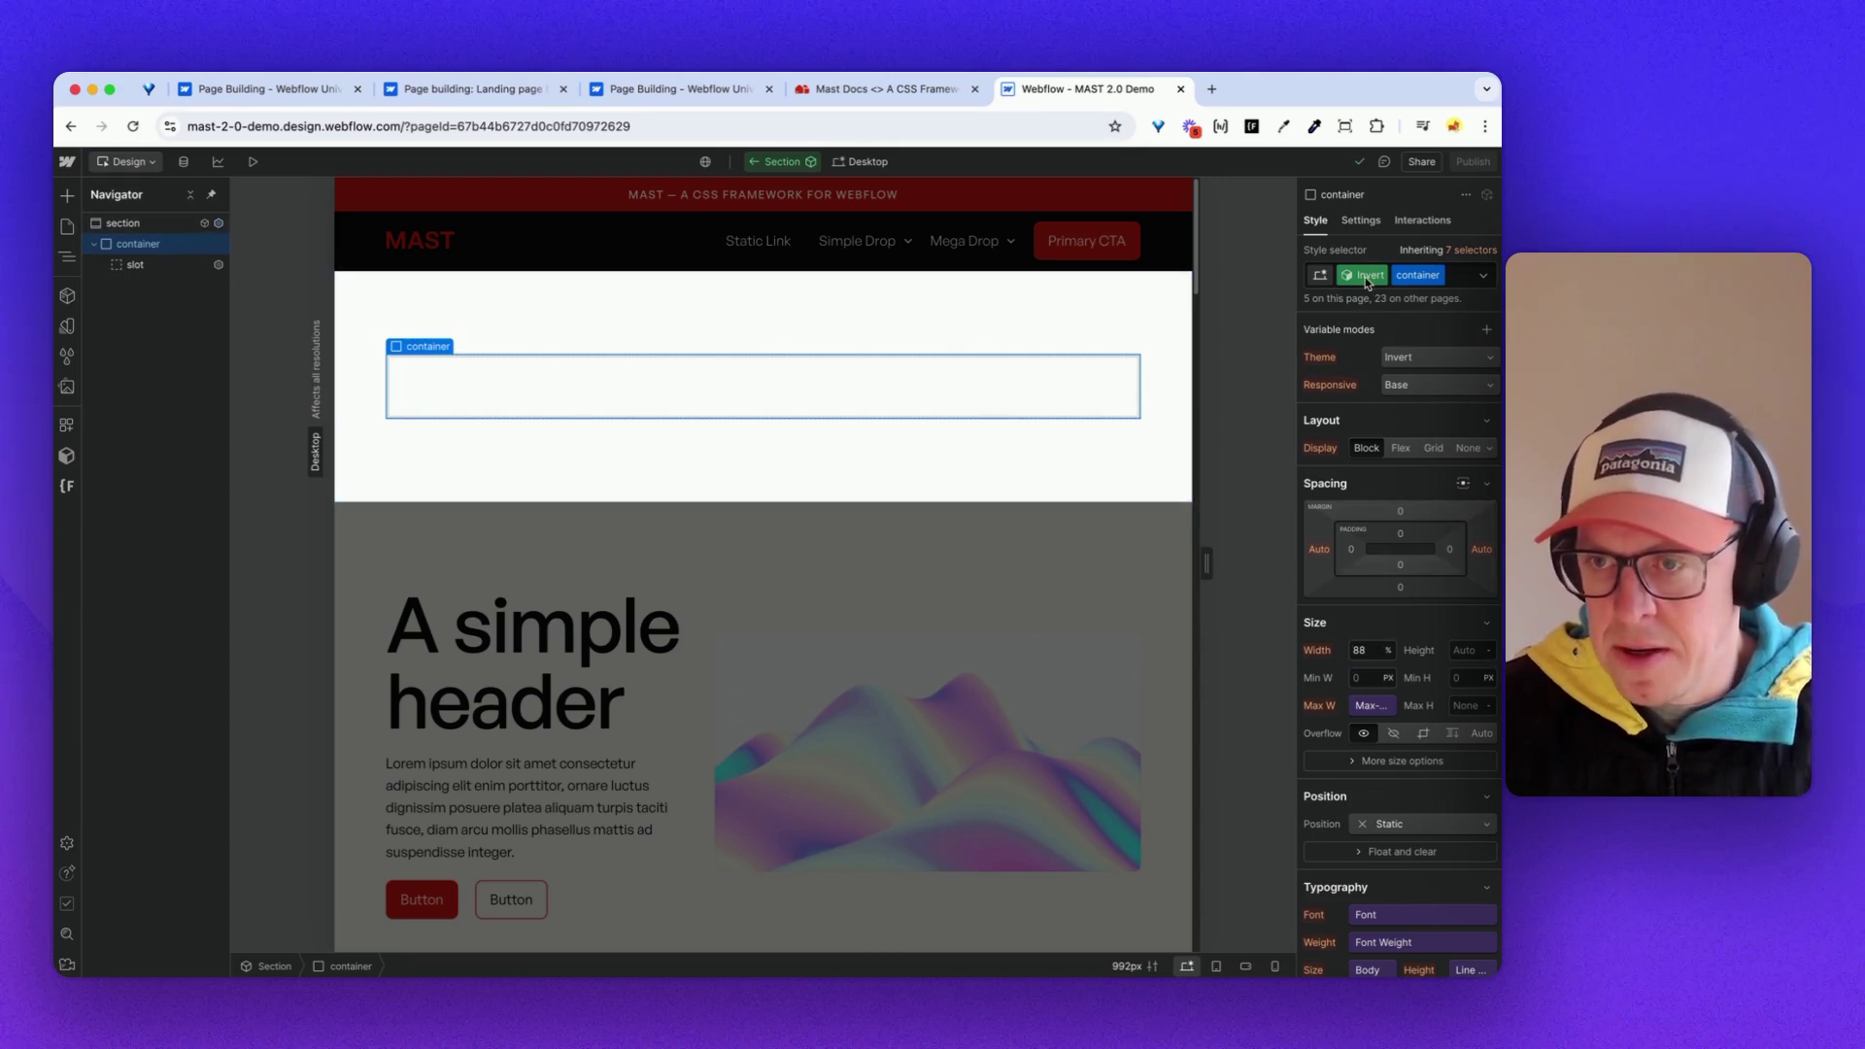
pyautogui.click(1353, 346)
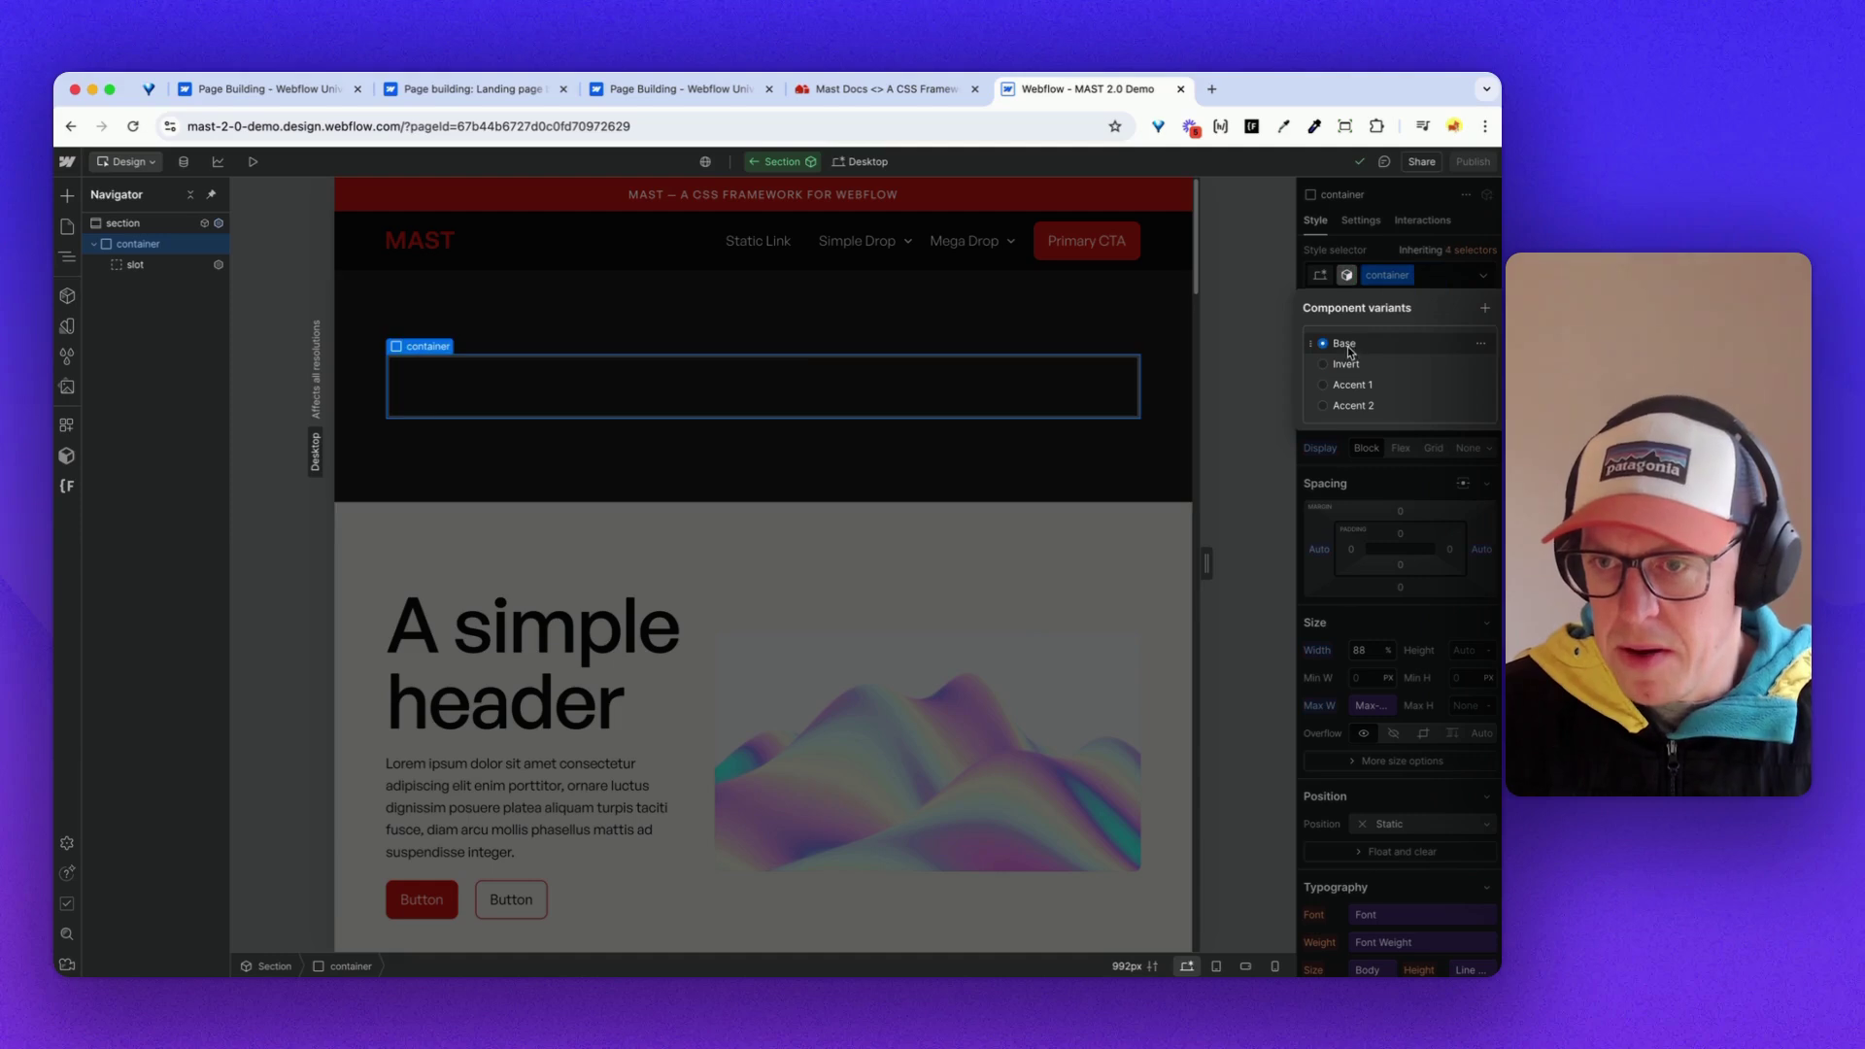
pyautogui.click(1360, 282)
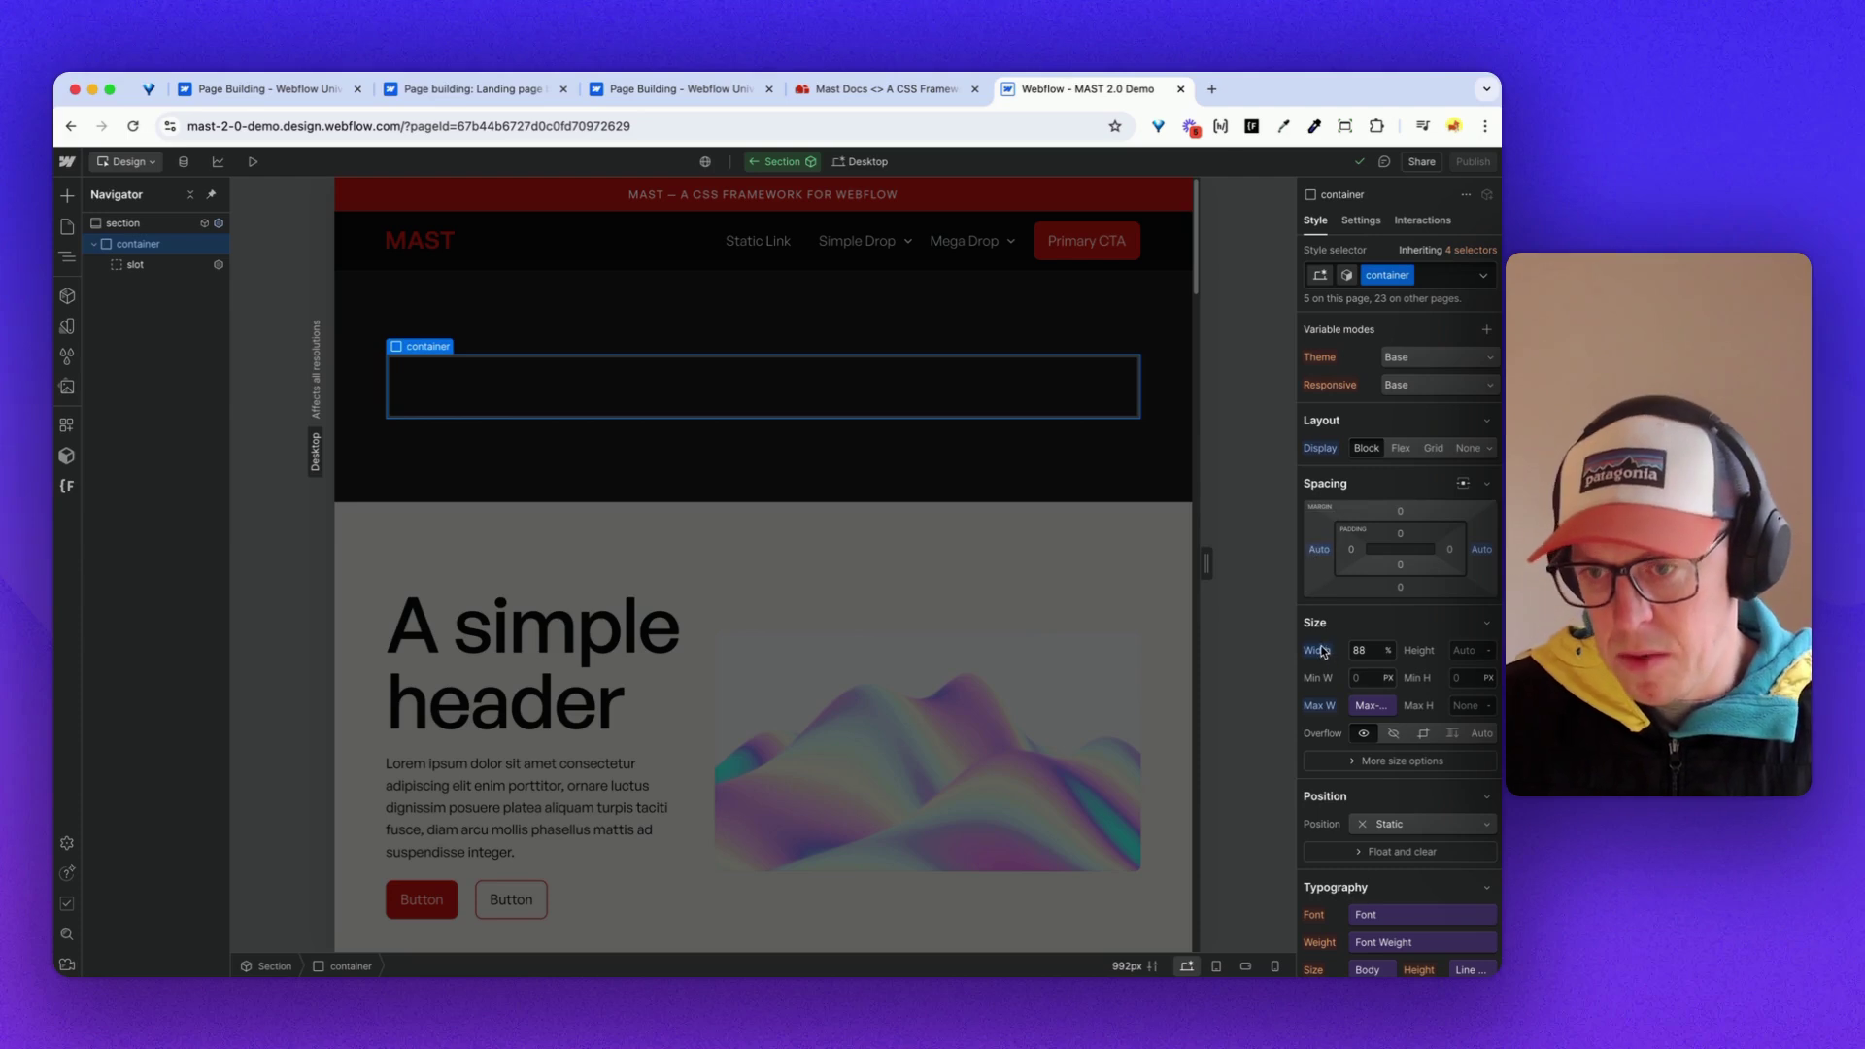
pyautogui.moveTo(1363, 714)
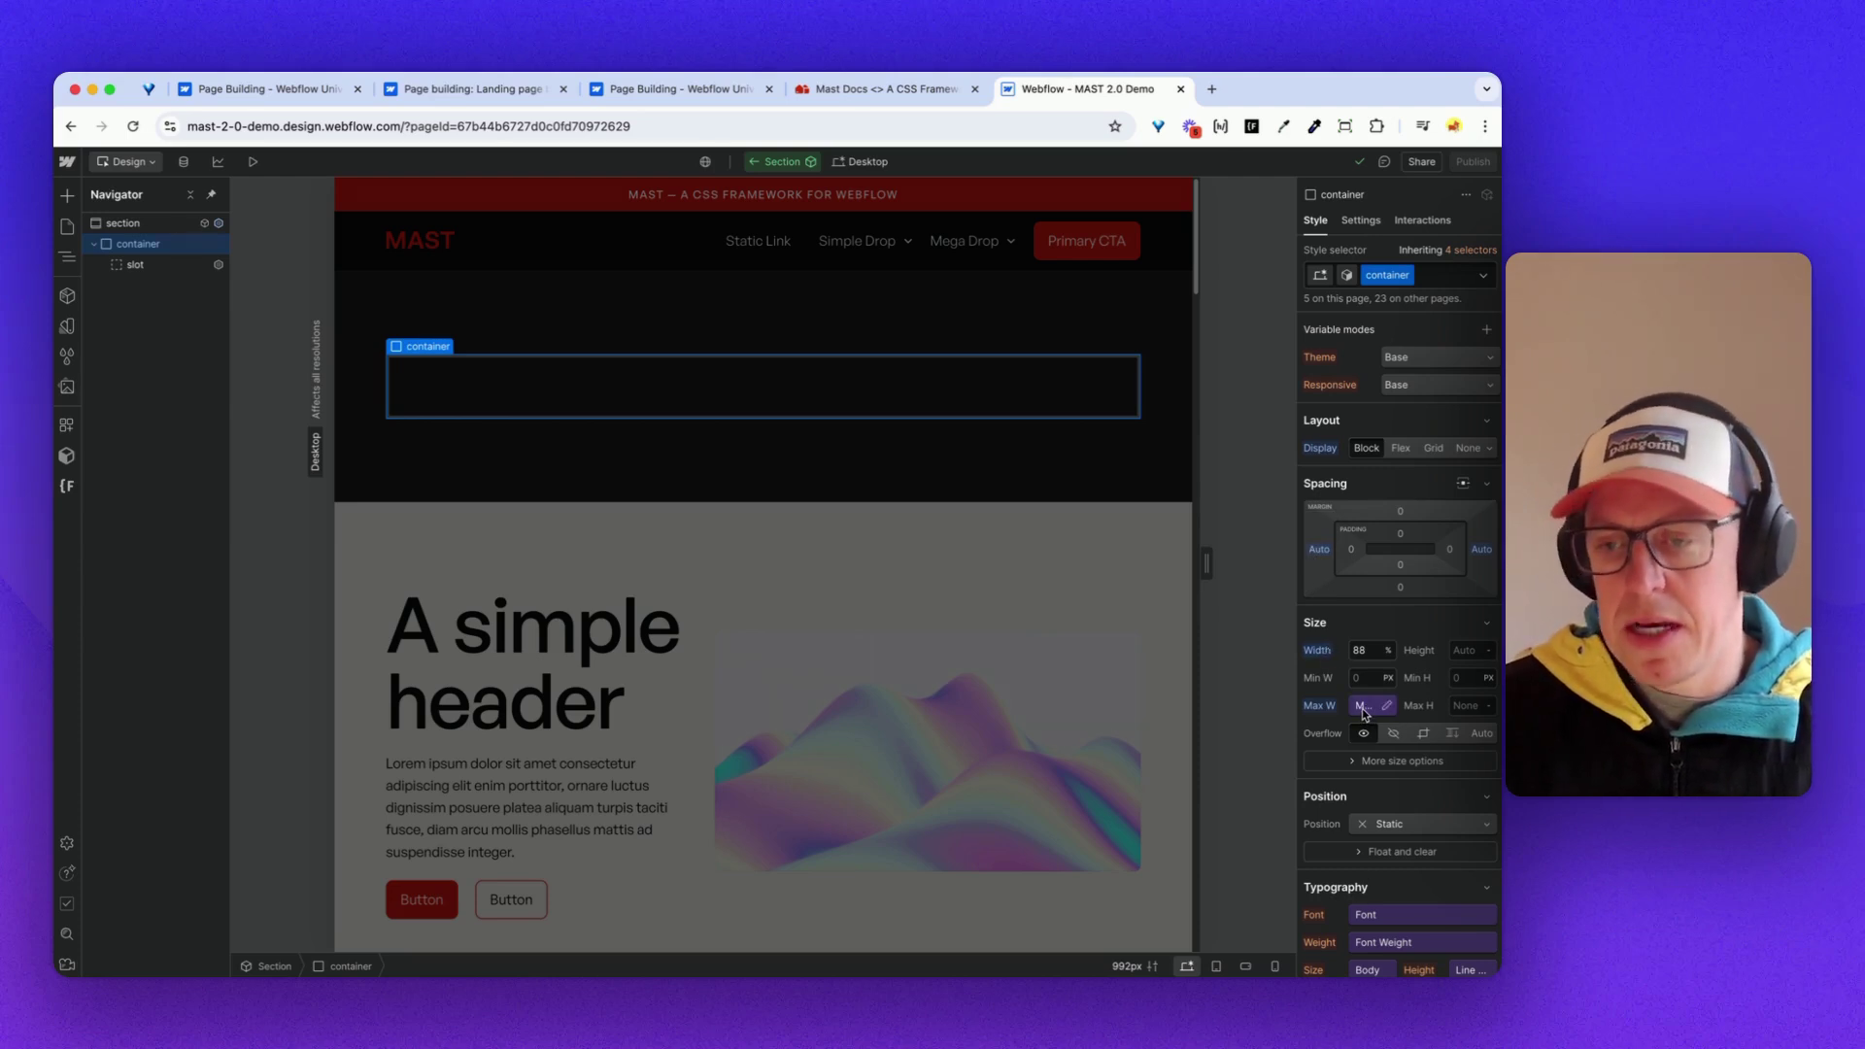
pyautogui.scroll(-4, 1363, 714)
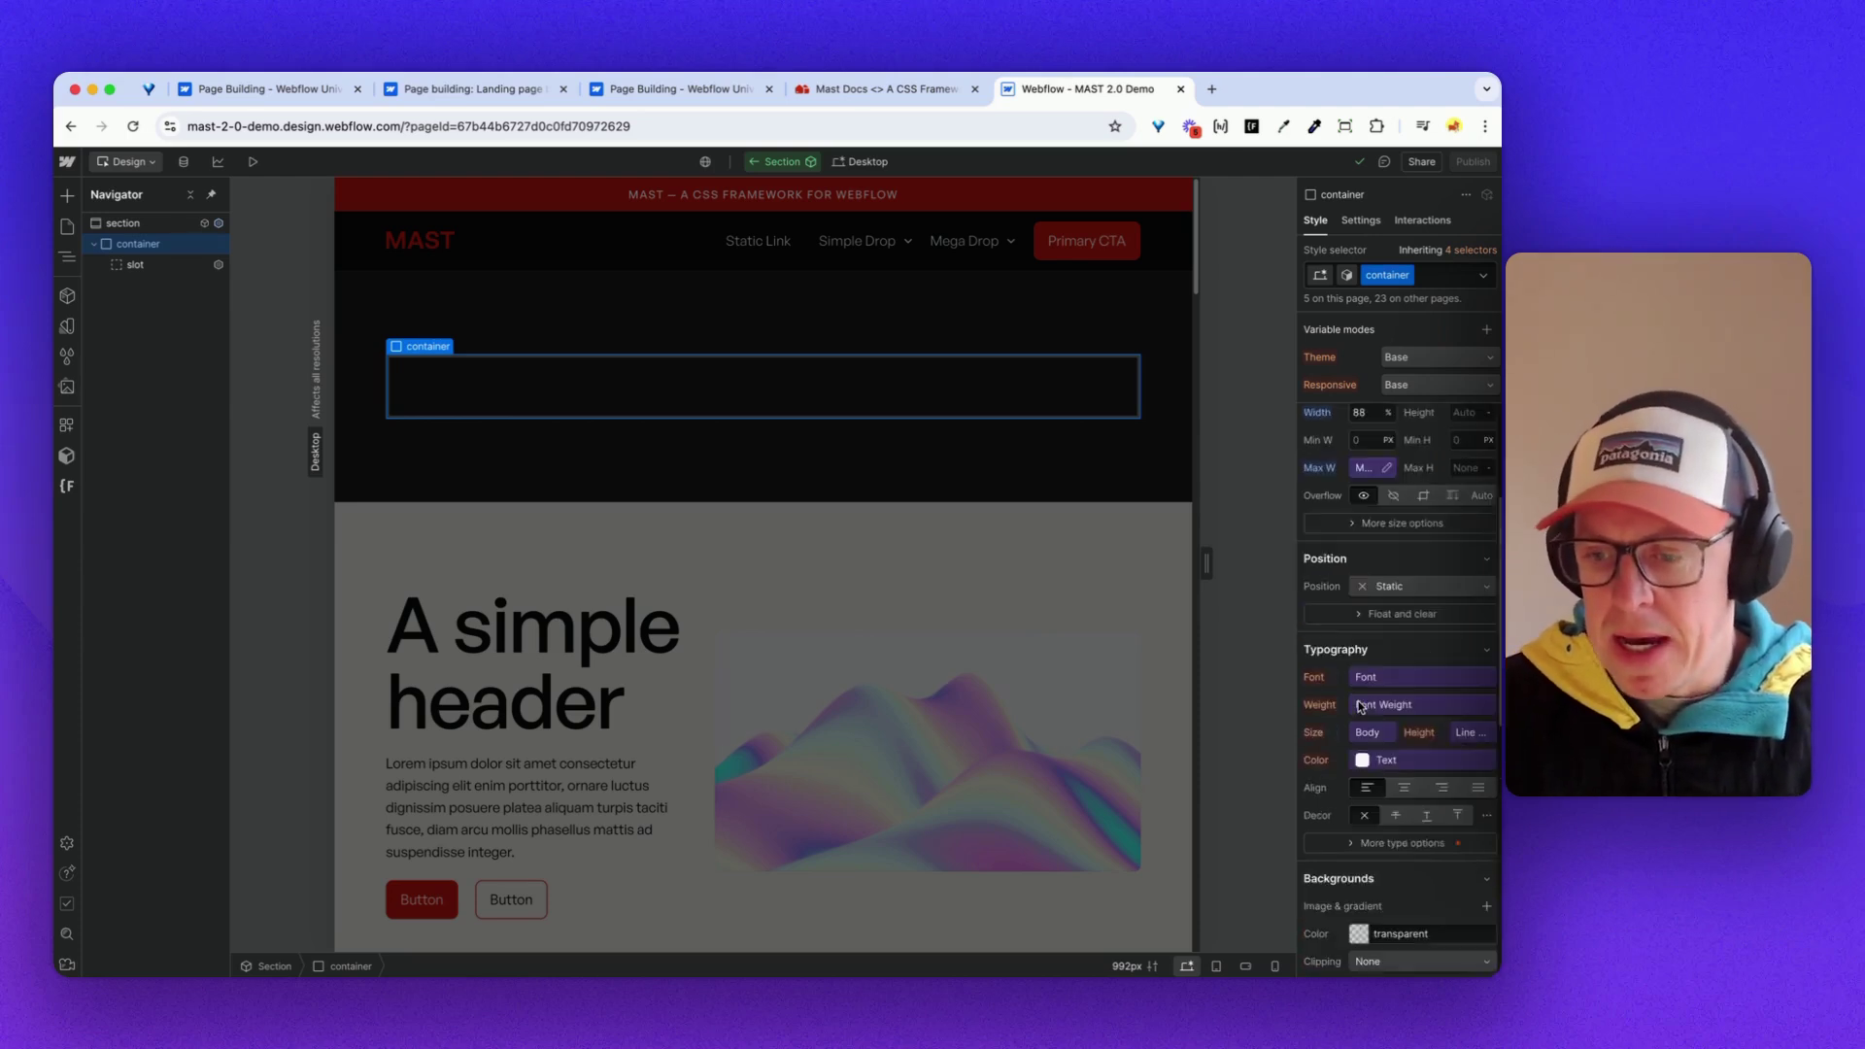
pyautogui.click(138, 264)
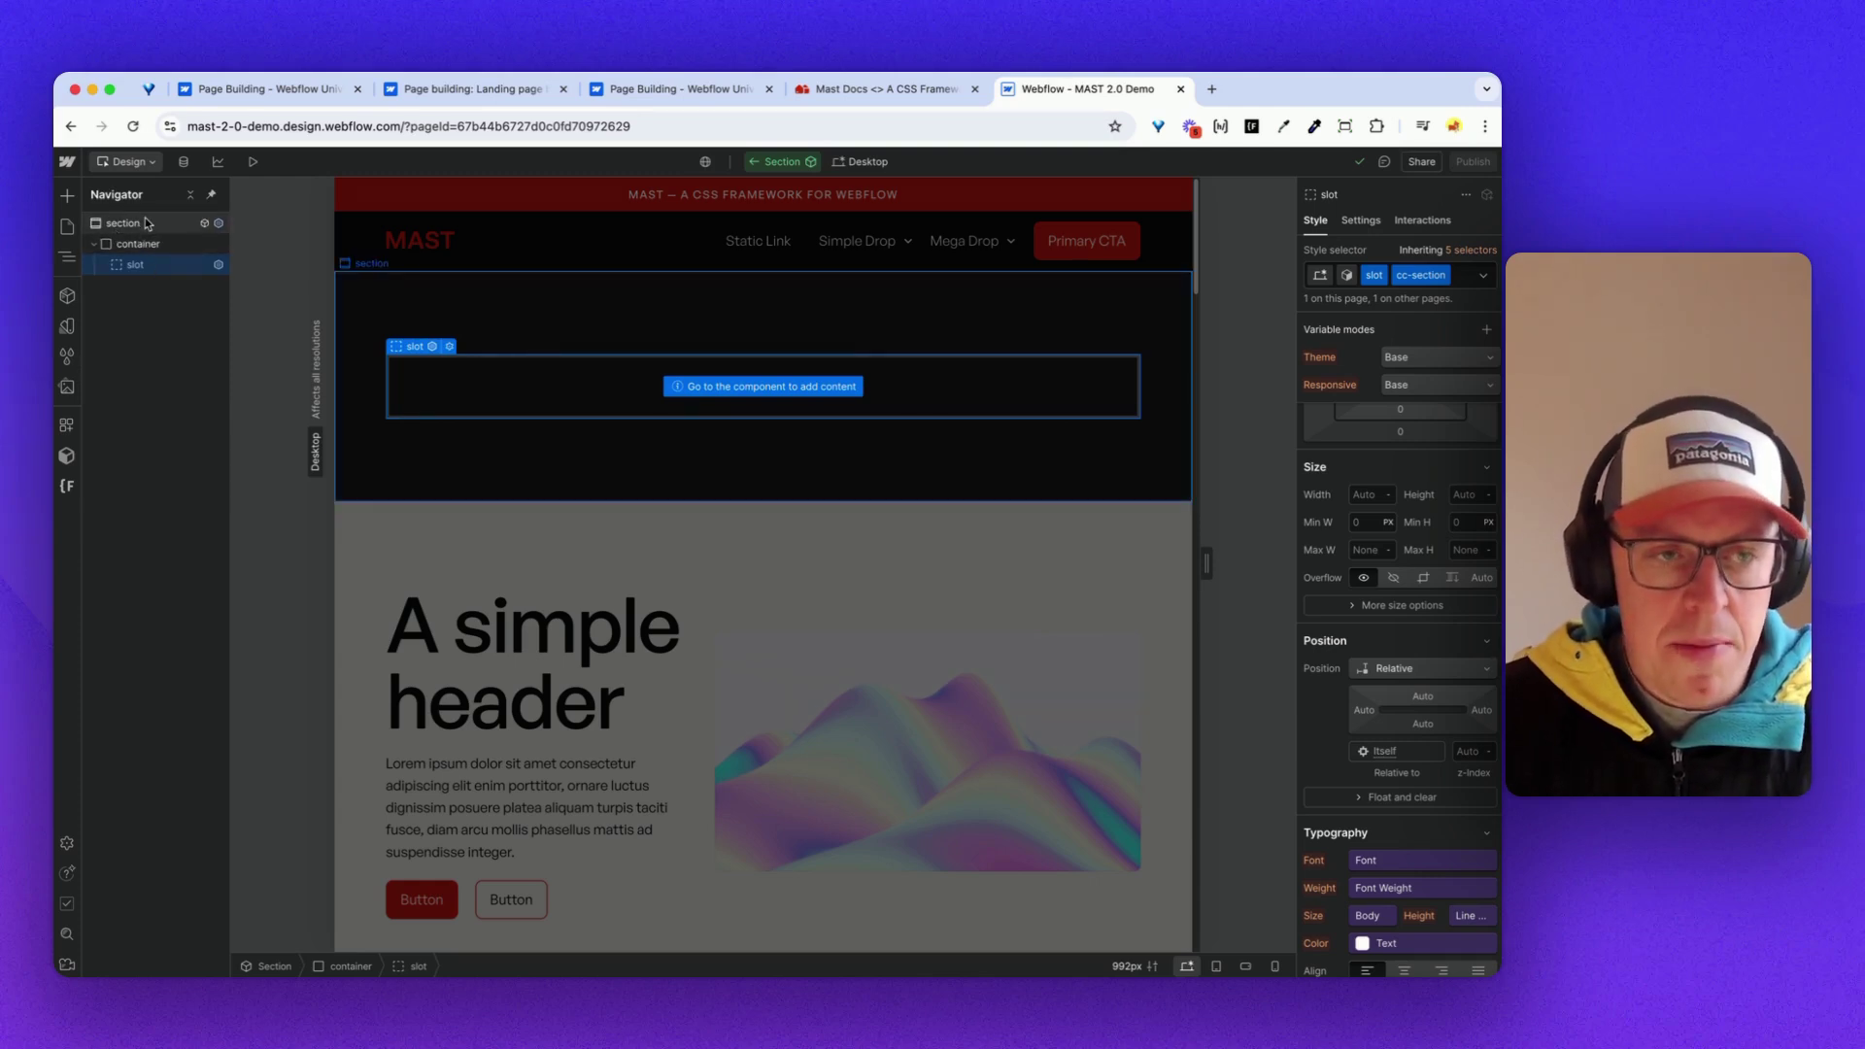
pyautogui.click(763, 162)
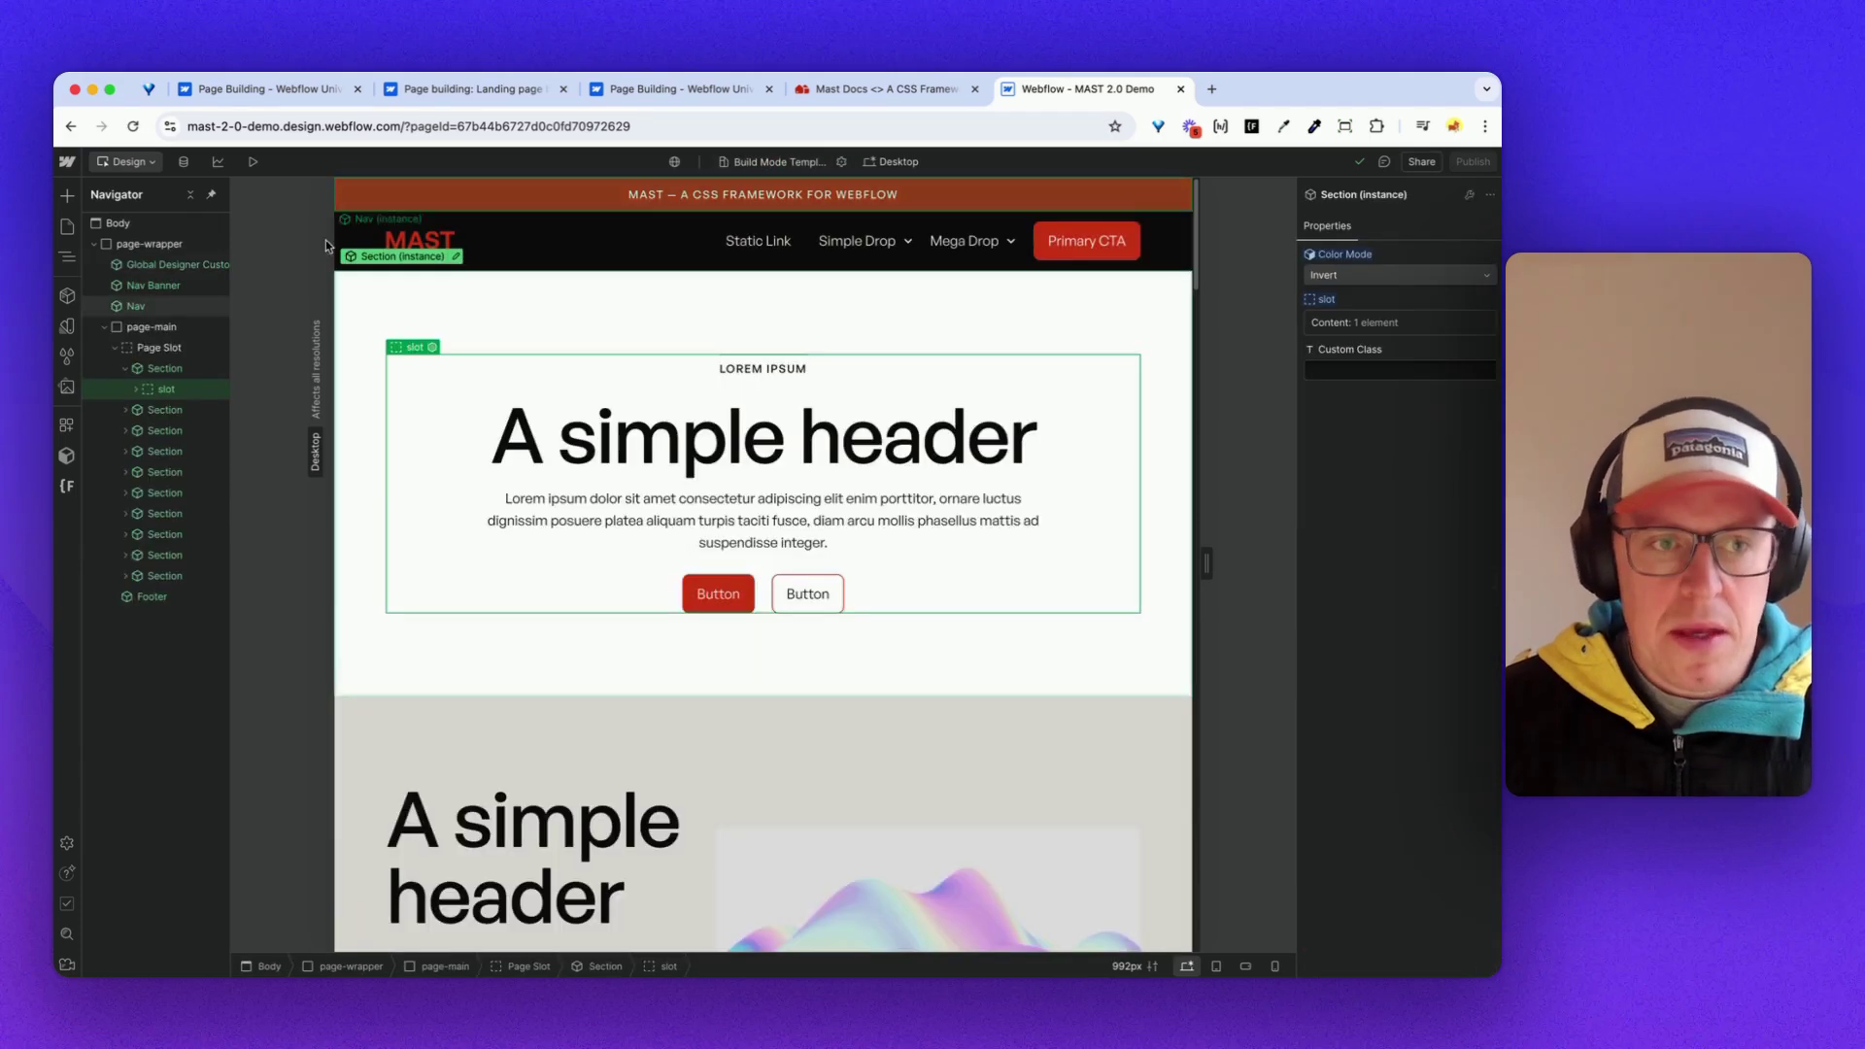
# - Expand the first section's slot down to the contents of the Grid - Row instance's row slot
pyautogui.click(136, 389)
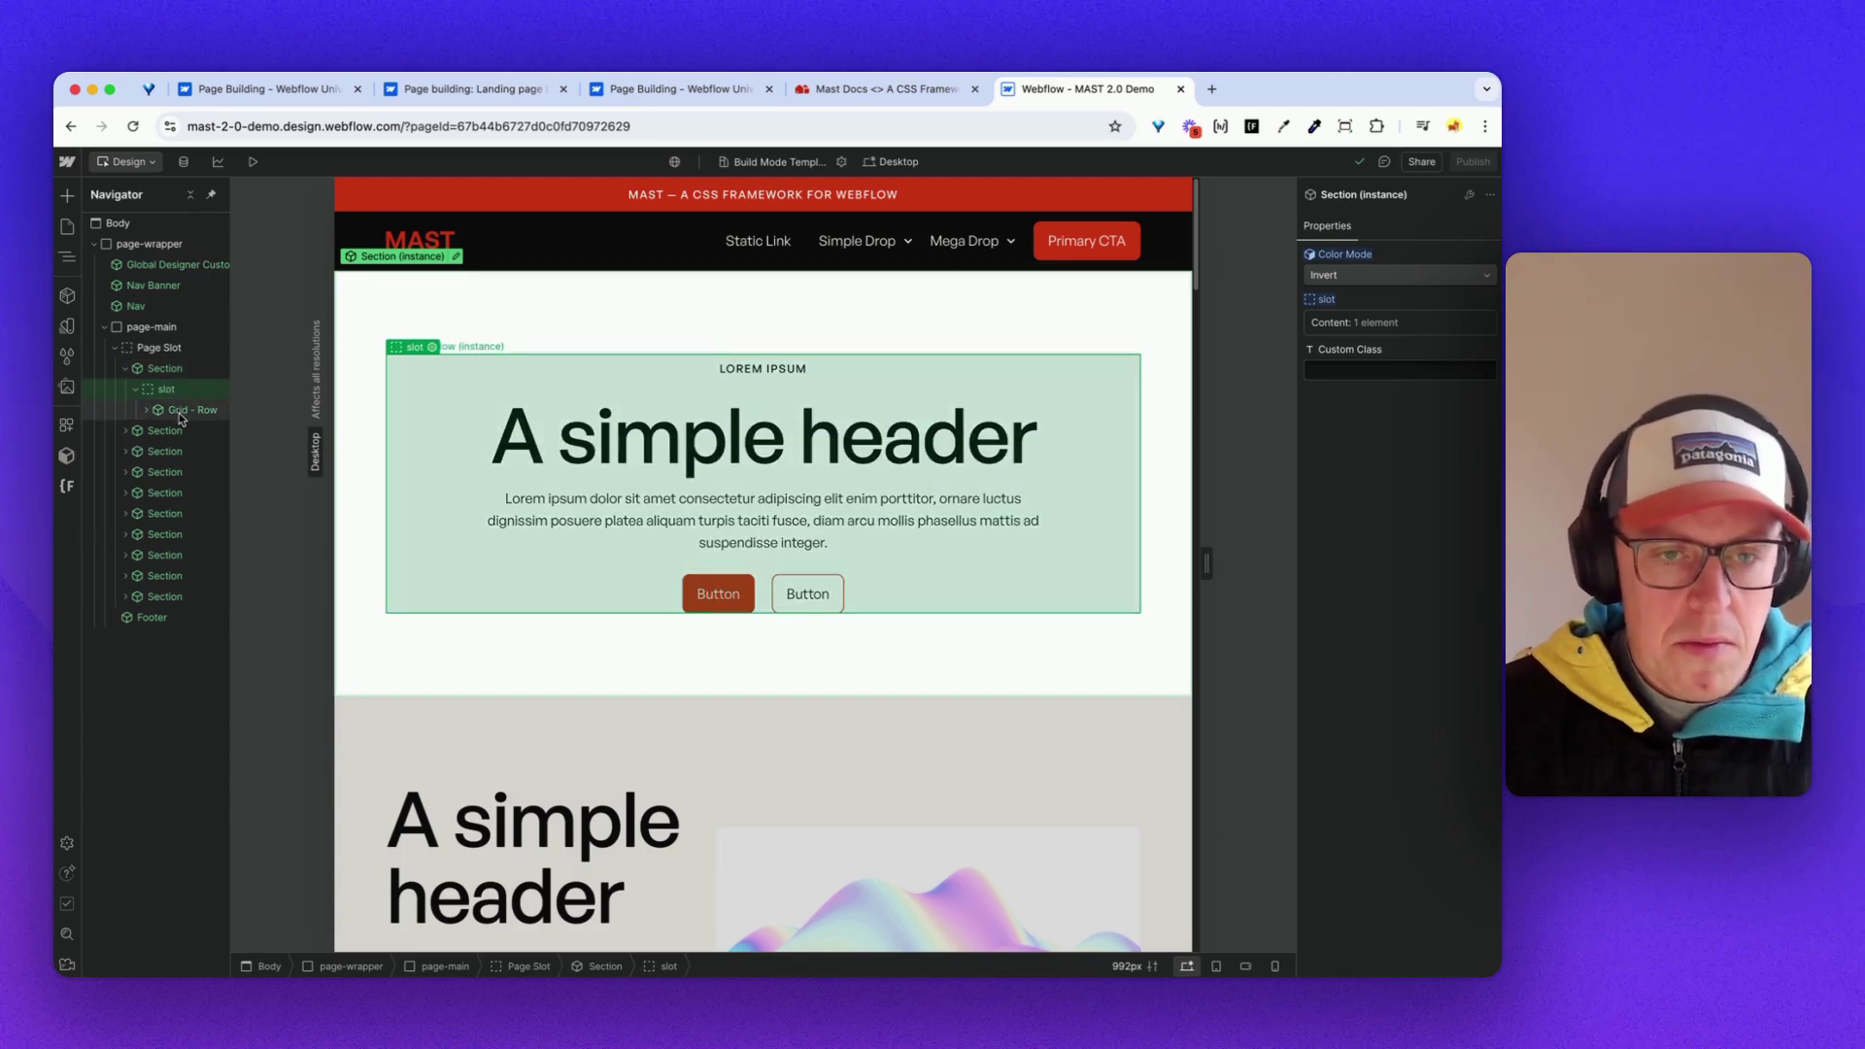
pyautogui.click(179, 409)
pyautogui.click(146, 411)
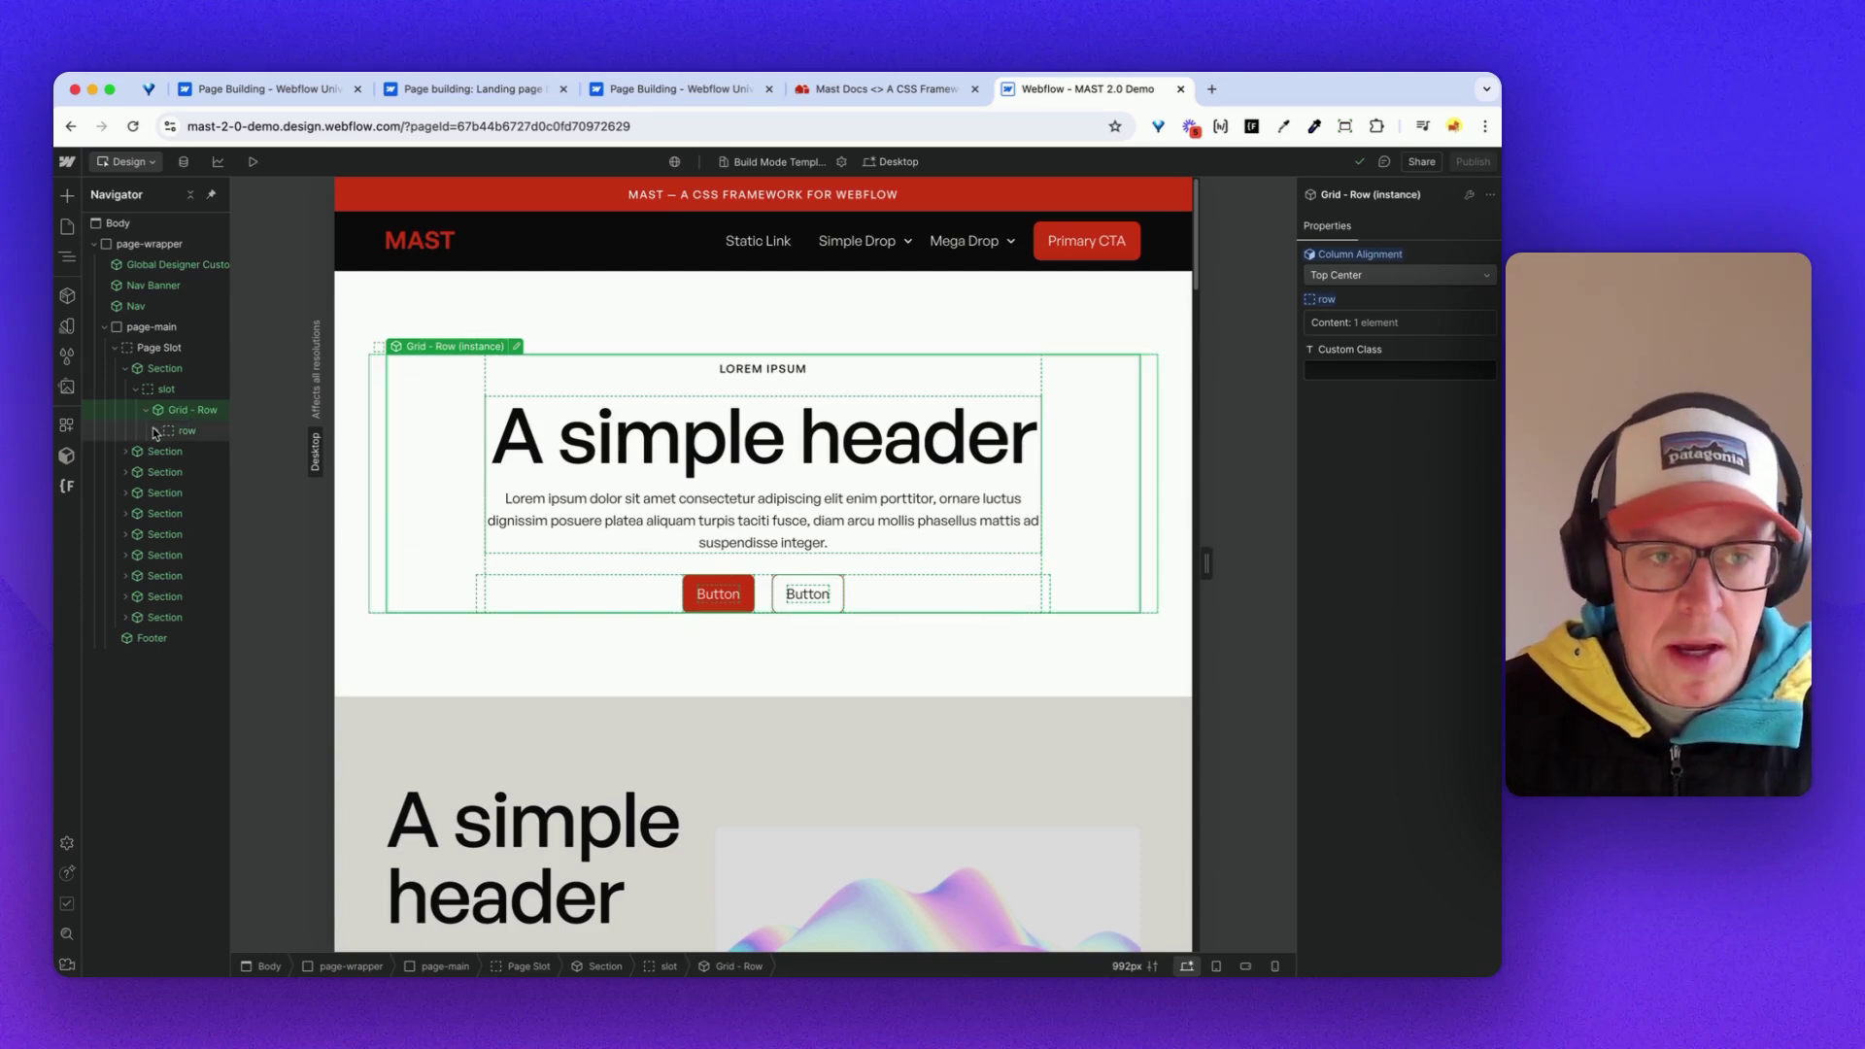
pyautogui.click(156, 429)
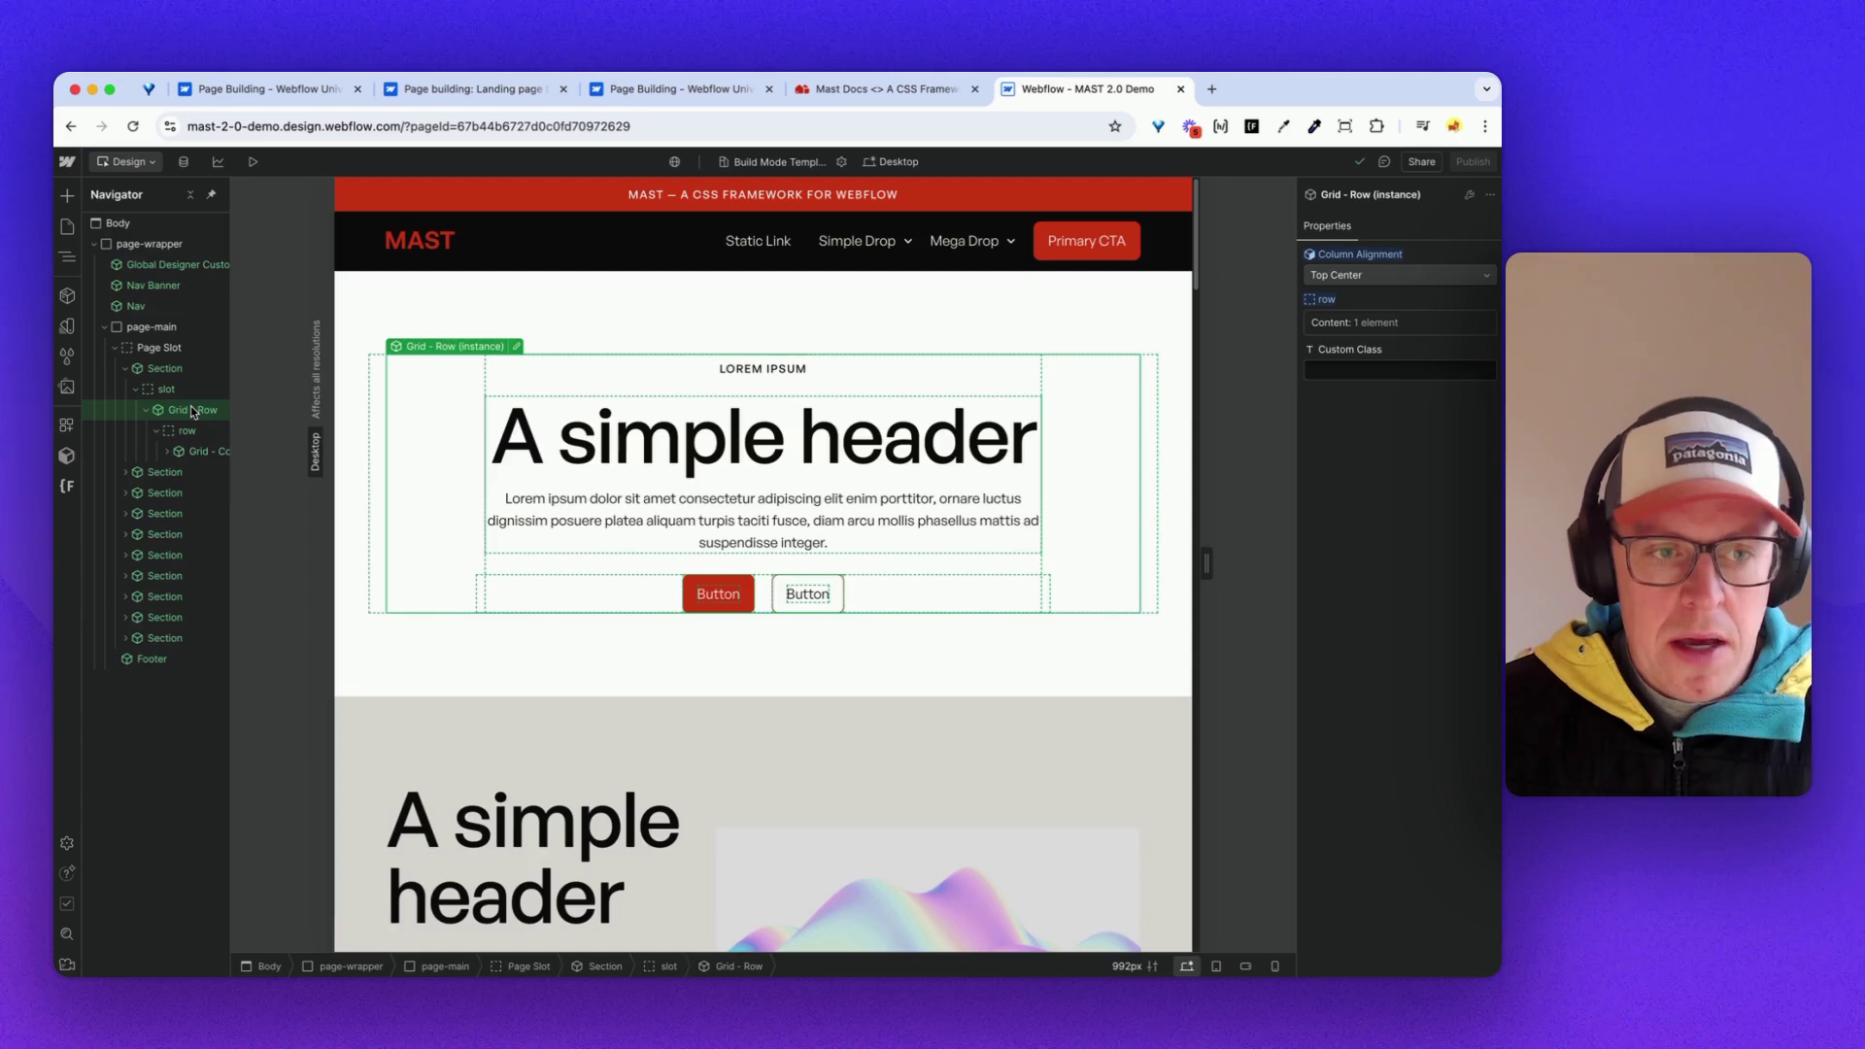
# - Open the Grid - Row component, examine its row slot's layout in the Top Left variant, and return to the page
pyautogui.doubleClick(192, 411)
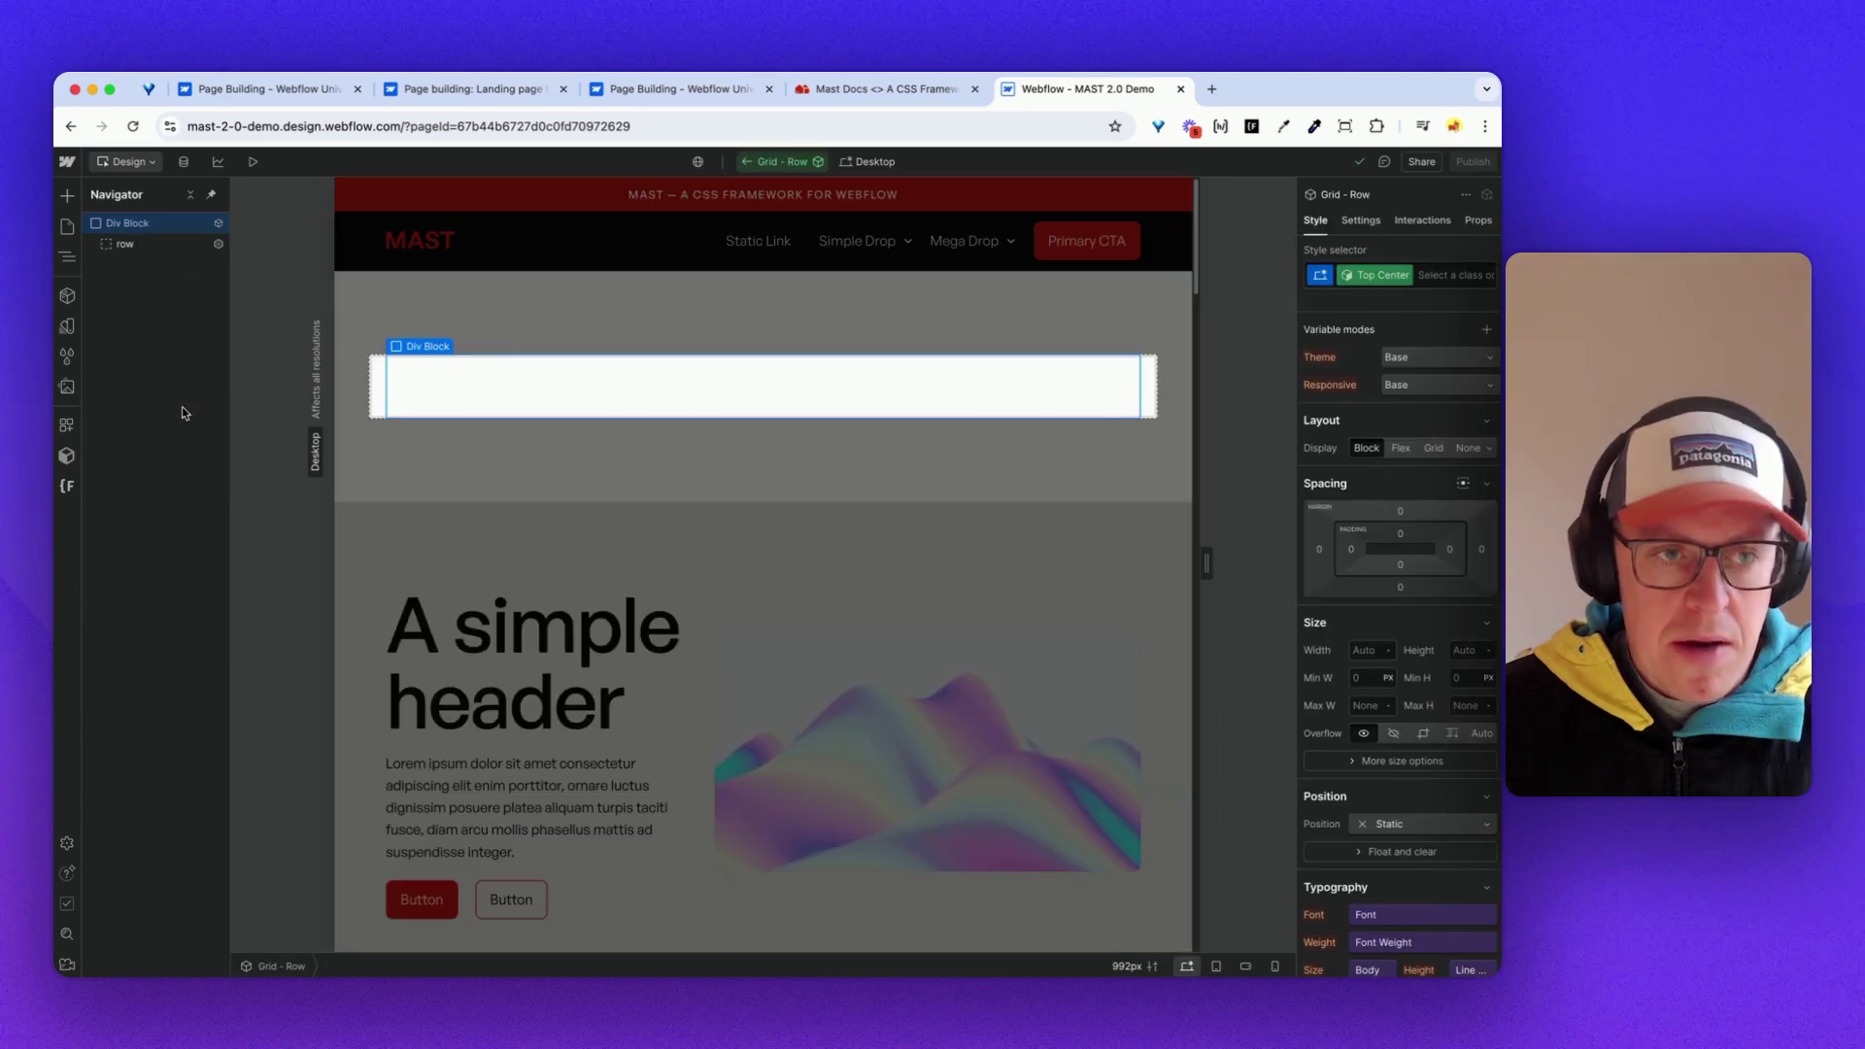
pyautogui.click(145, 245)
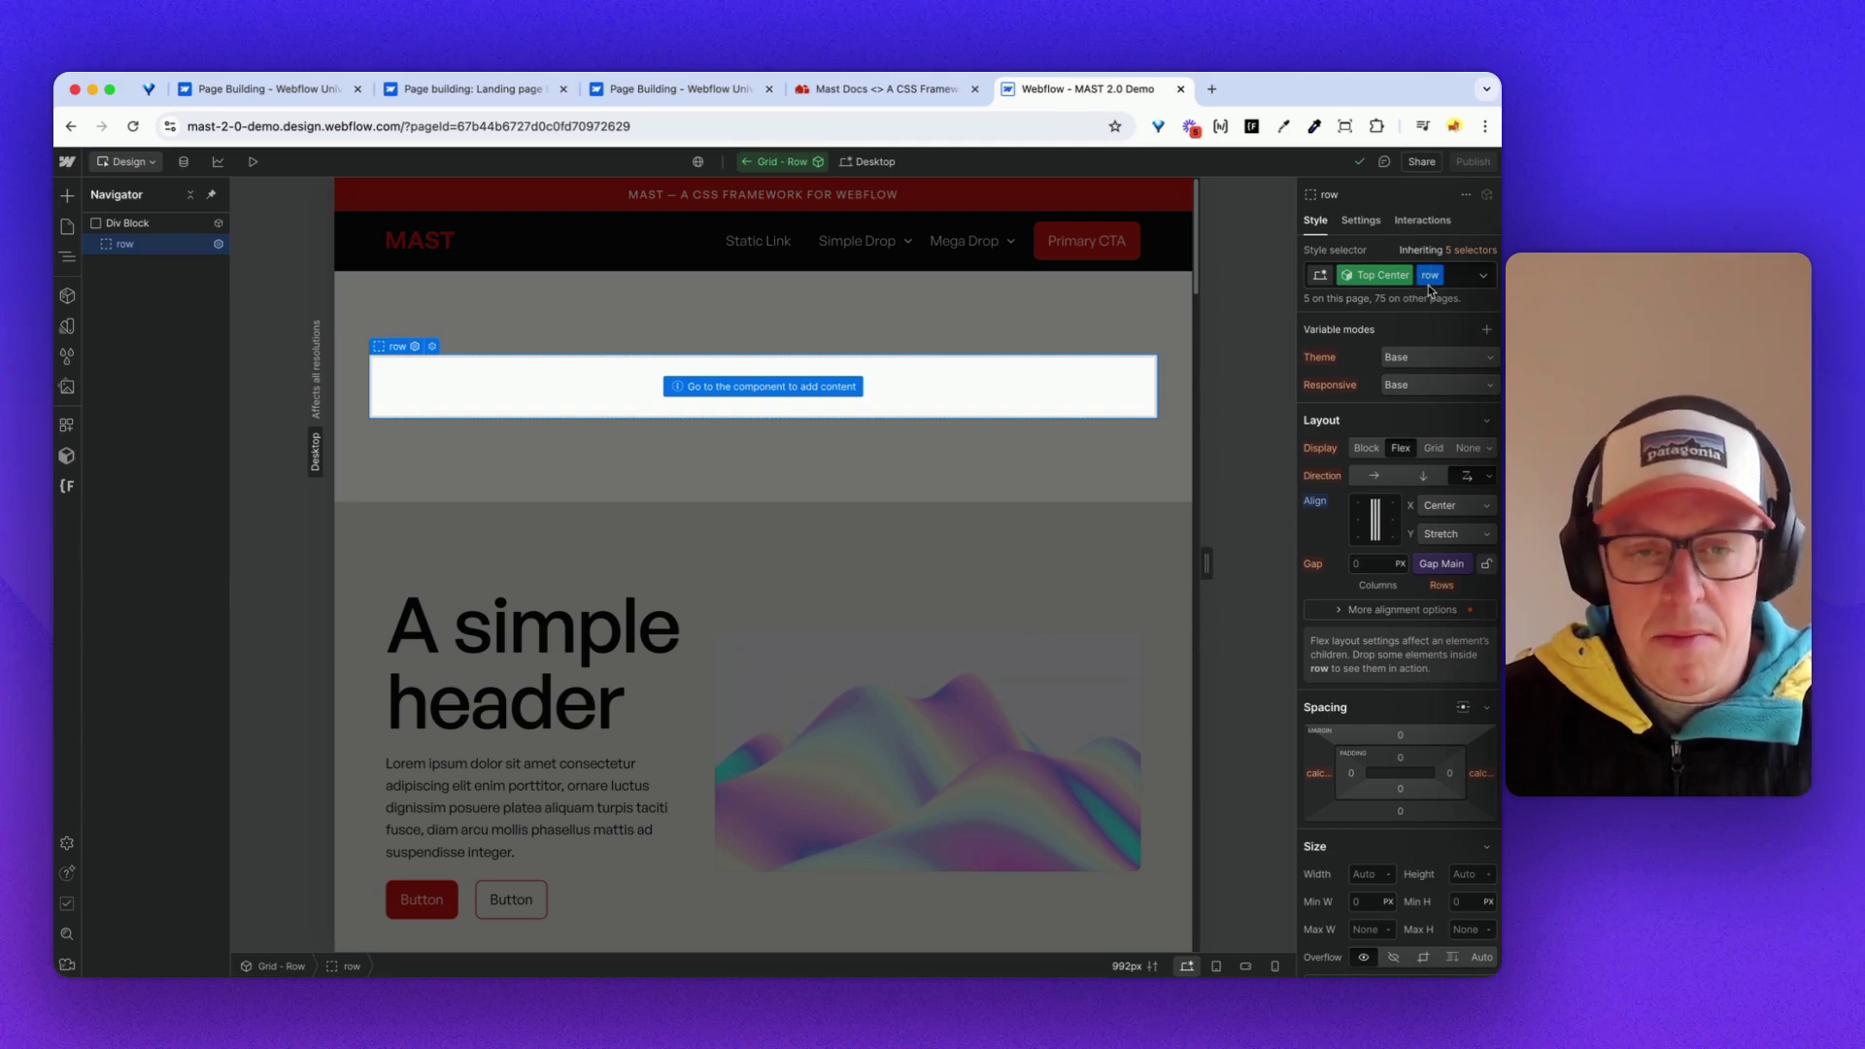
pyautogui.click(1366, 276)
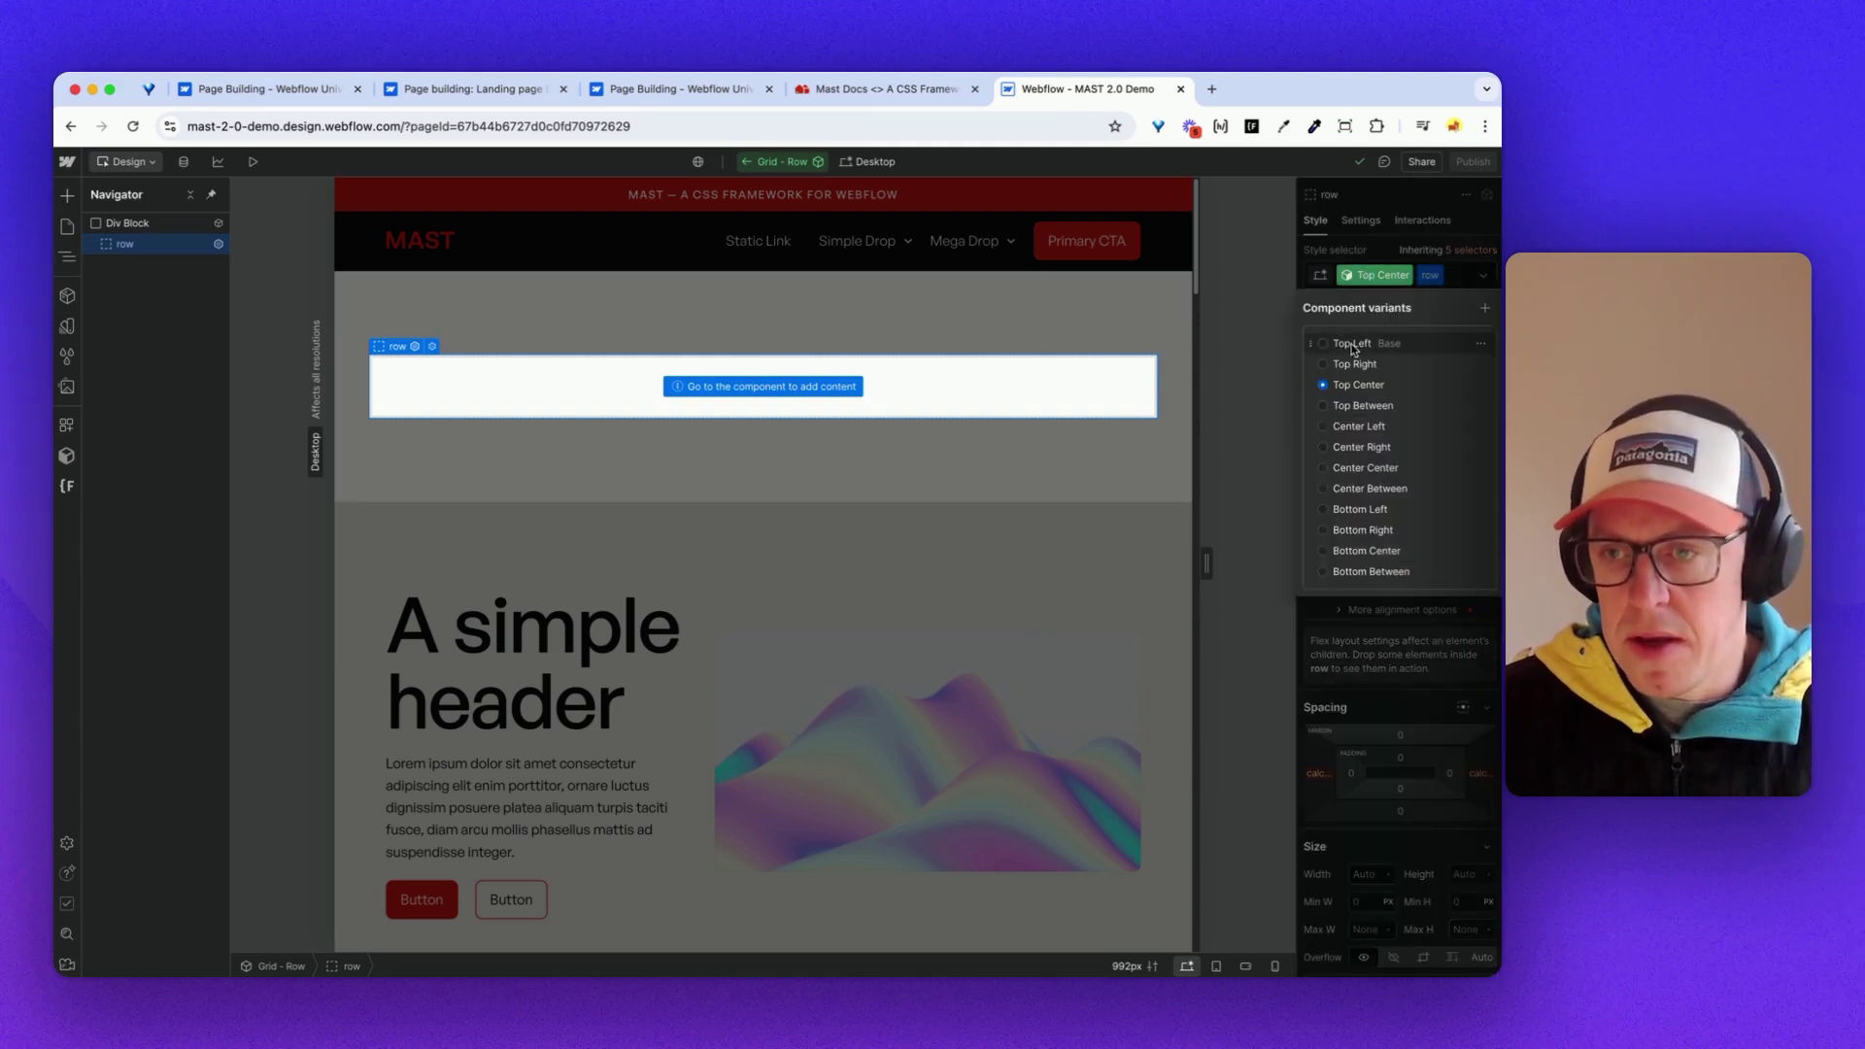
pyautogui.click(1351, 344)
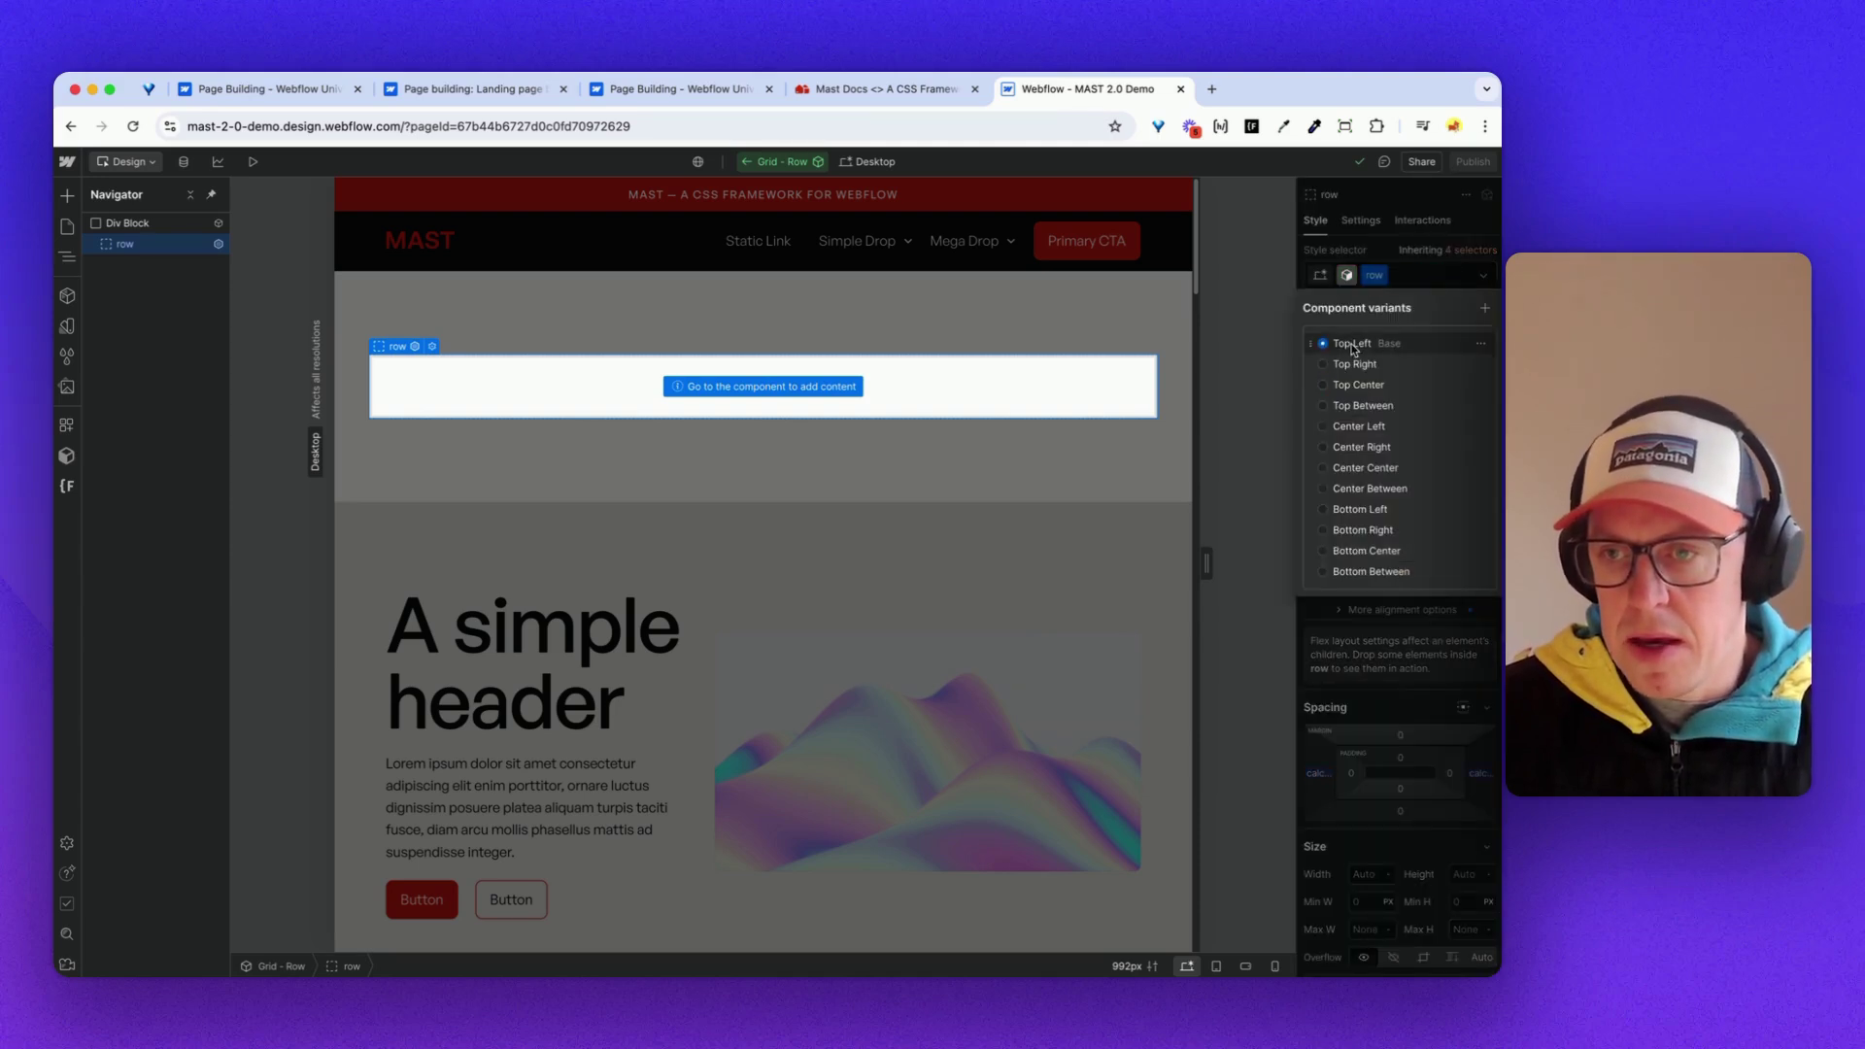
pyautogui.click(1387, 250)
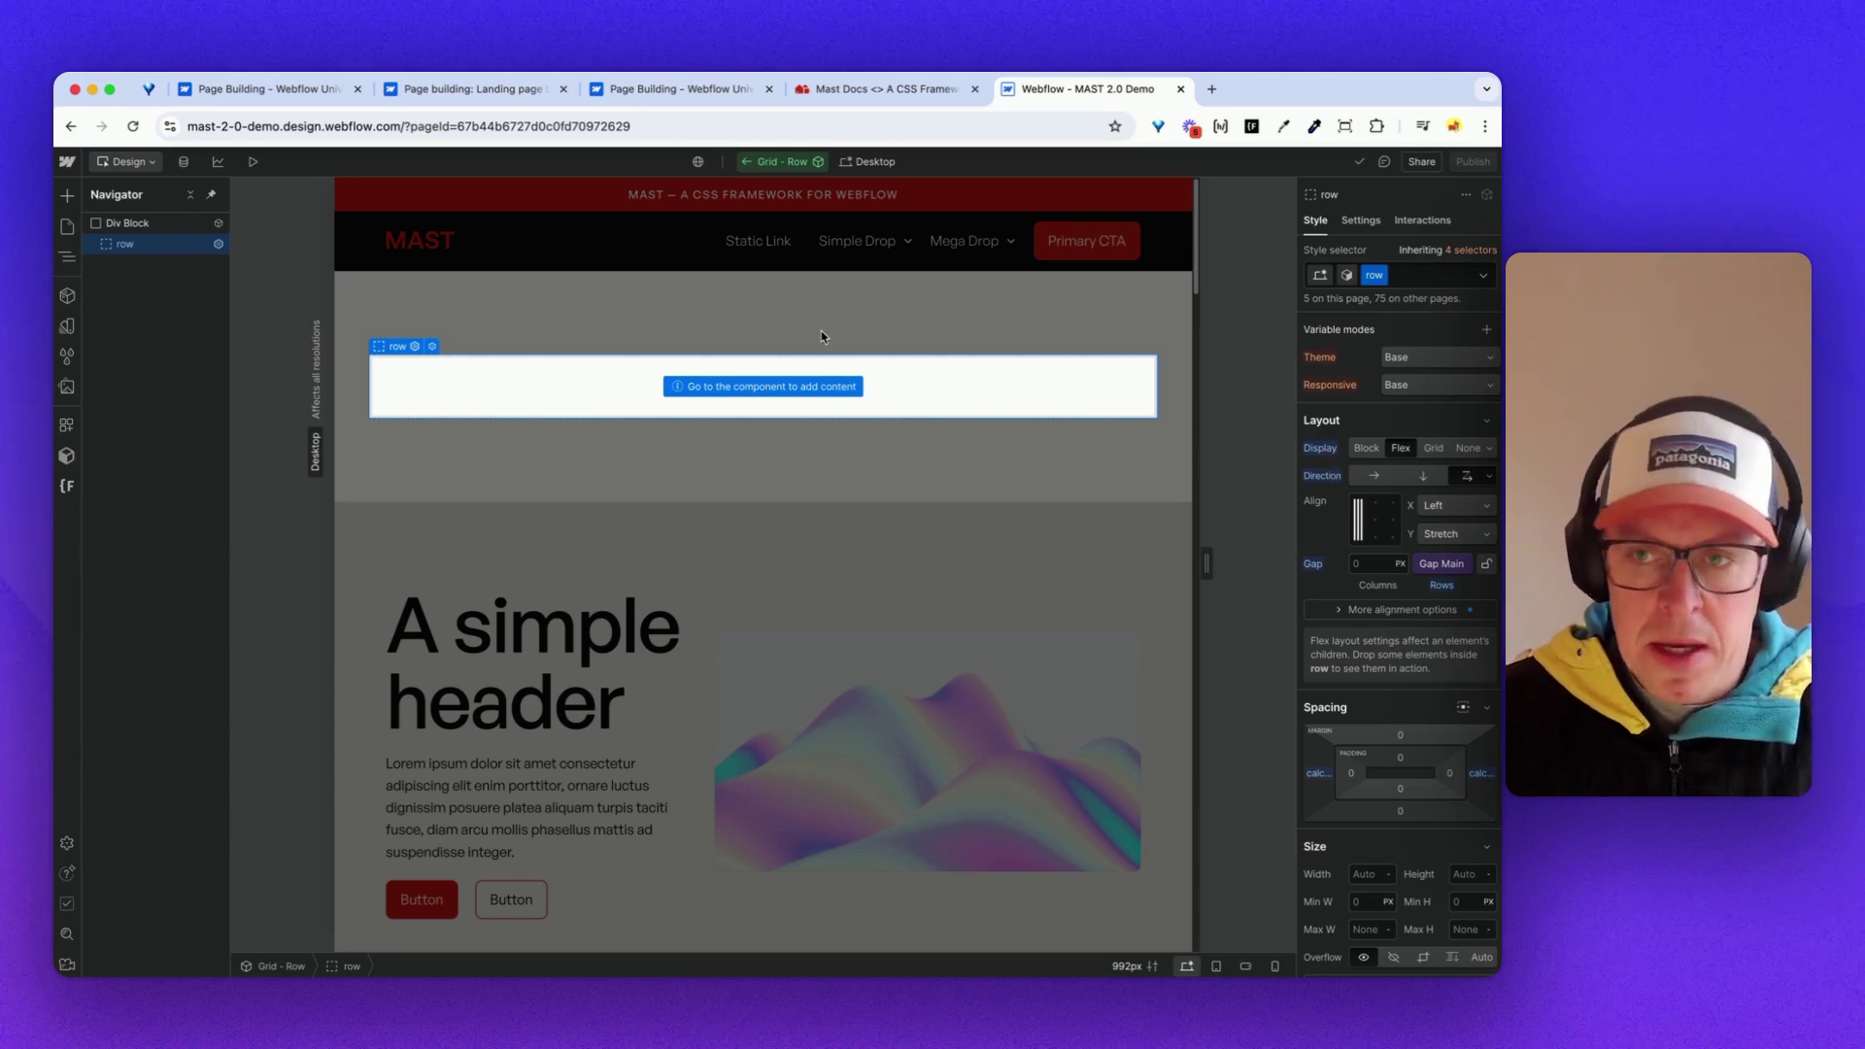
pyautogui.click(748, 162)
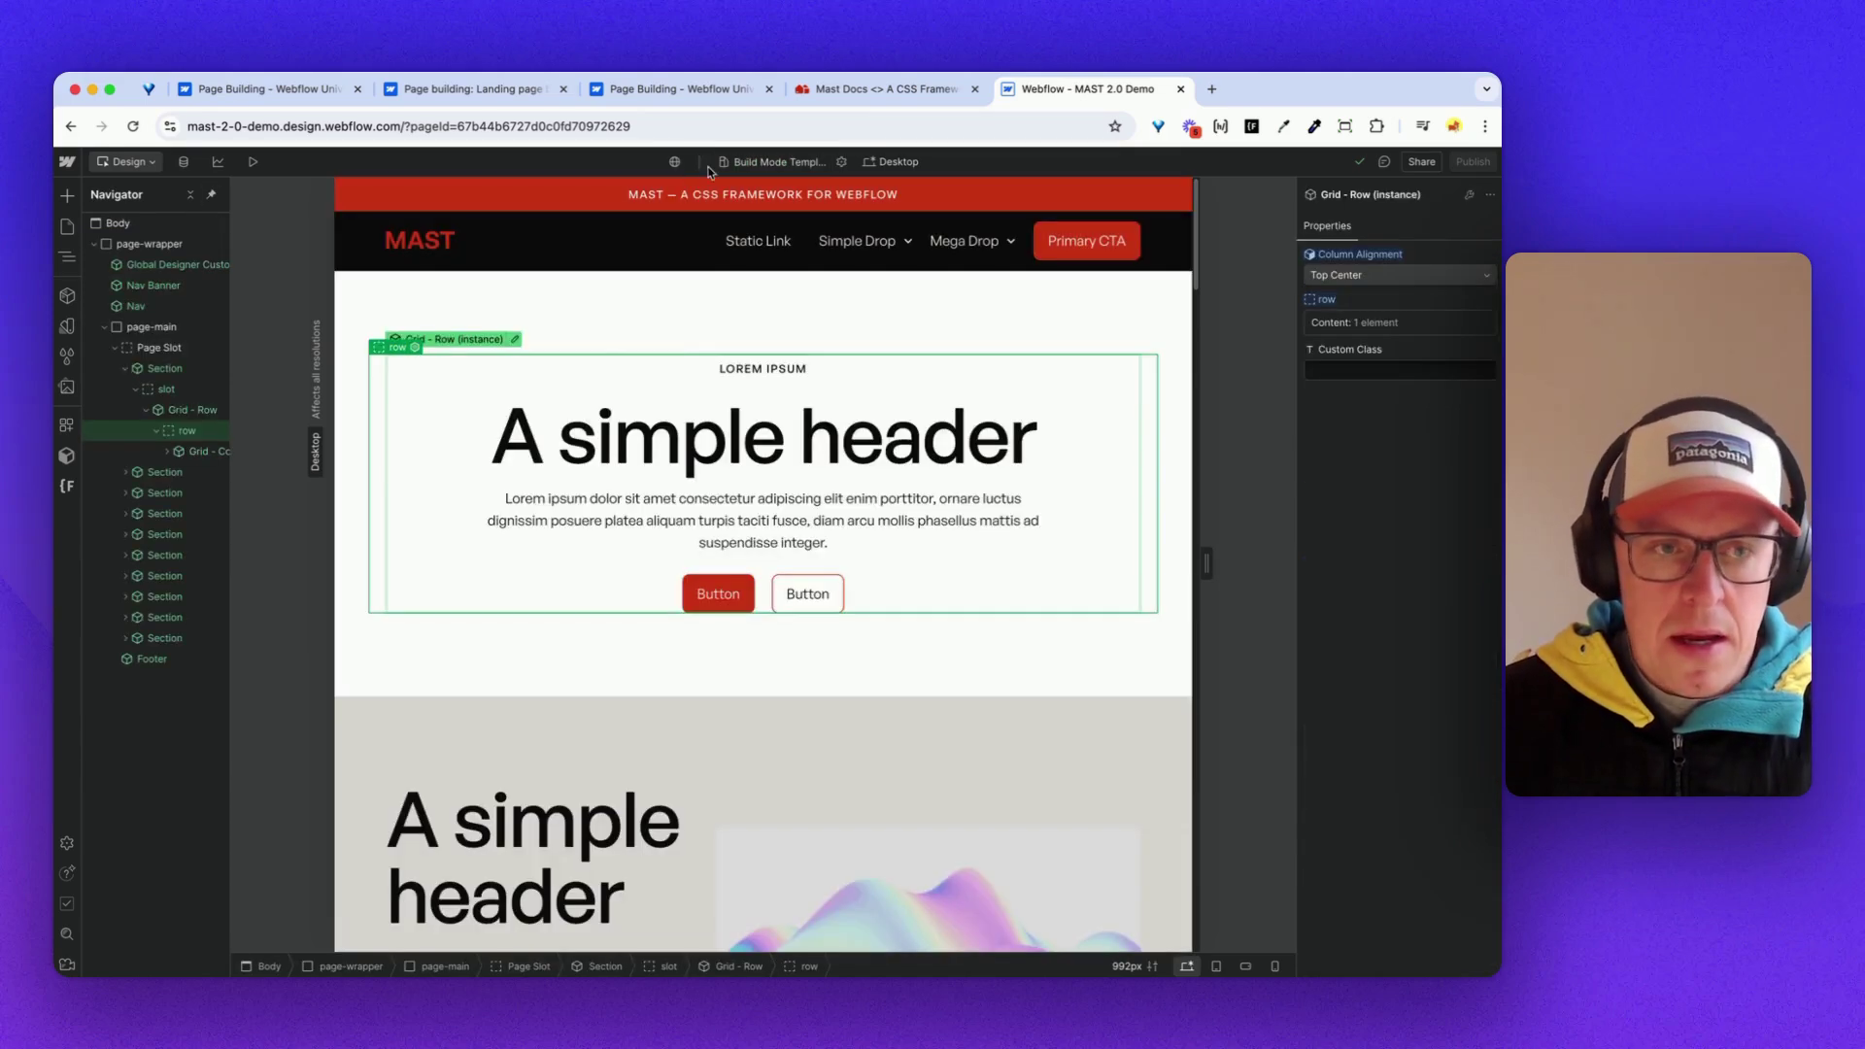
# - Look briefly into the Grid - Column component, return to the page, and widen the element tree to fit the nested names
pyautogui.doubleClick(207, 453)
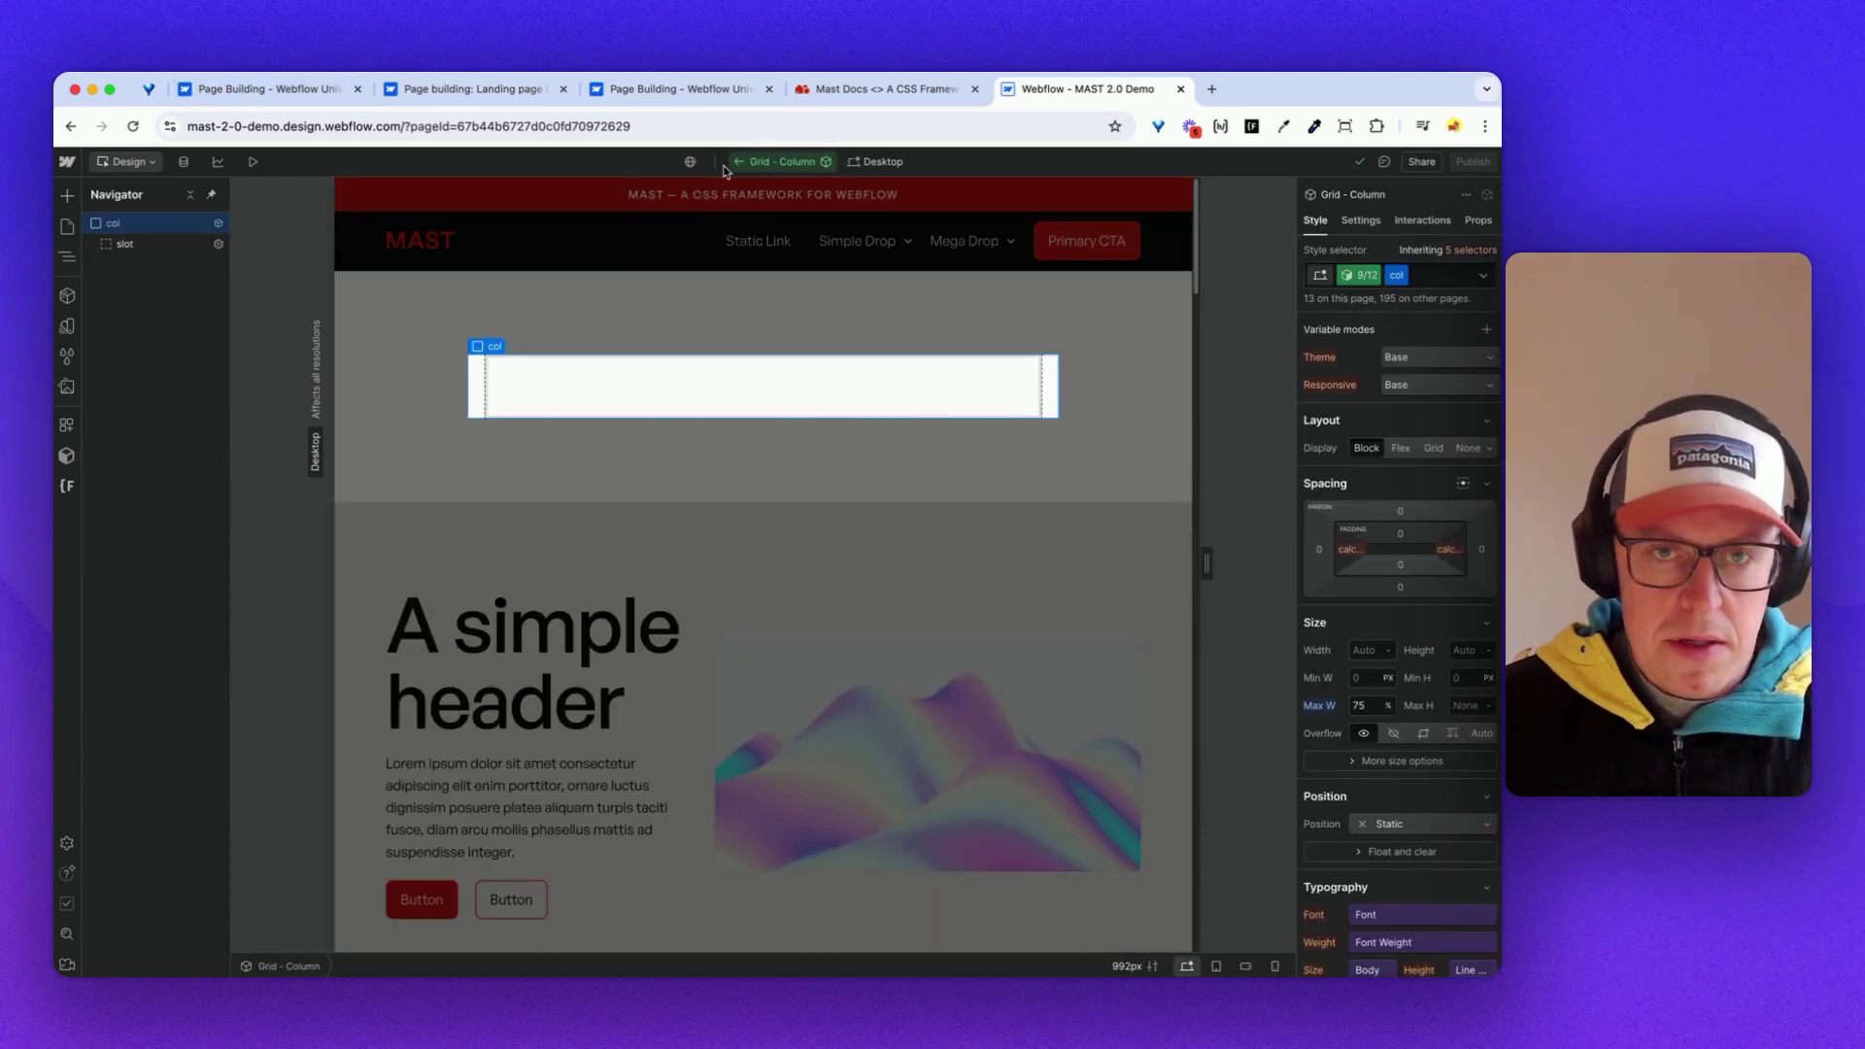
pyautogui.click(743, 162)
pyautogui.moveTo(226, 300); pyautogui.dragTo(317, 303)
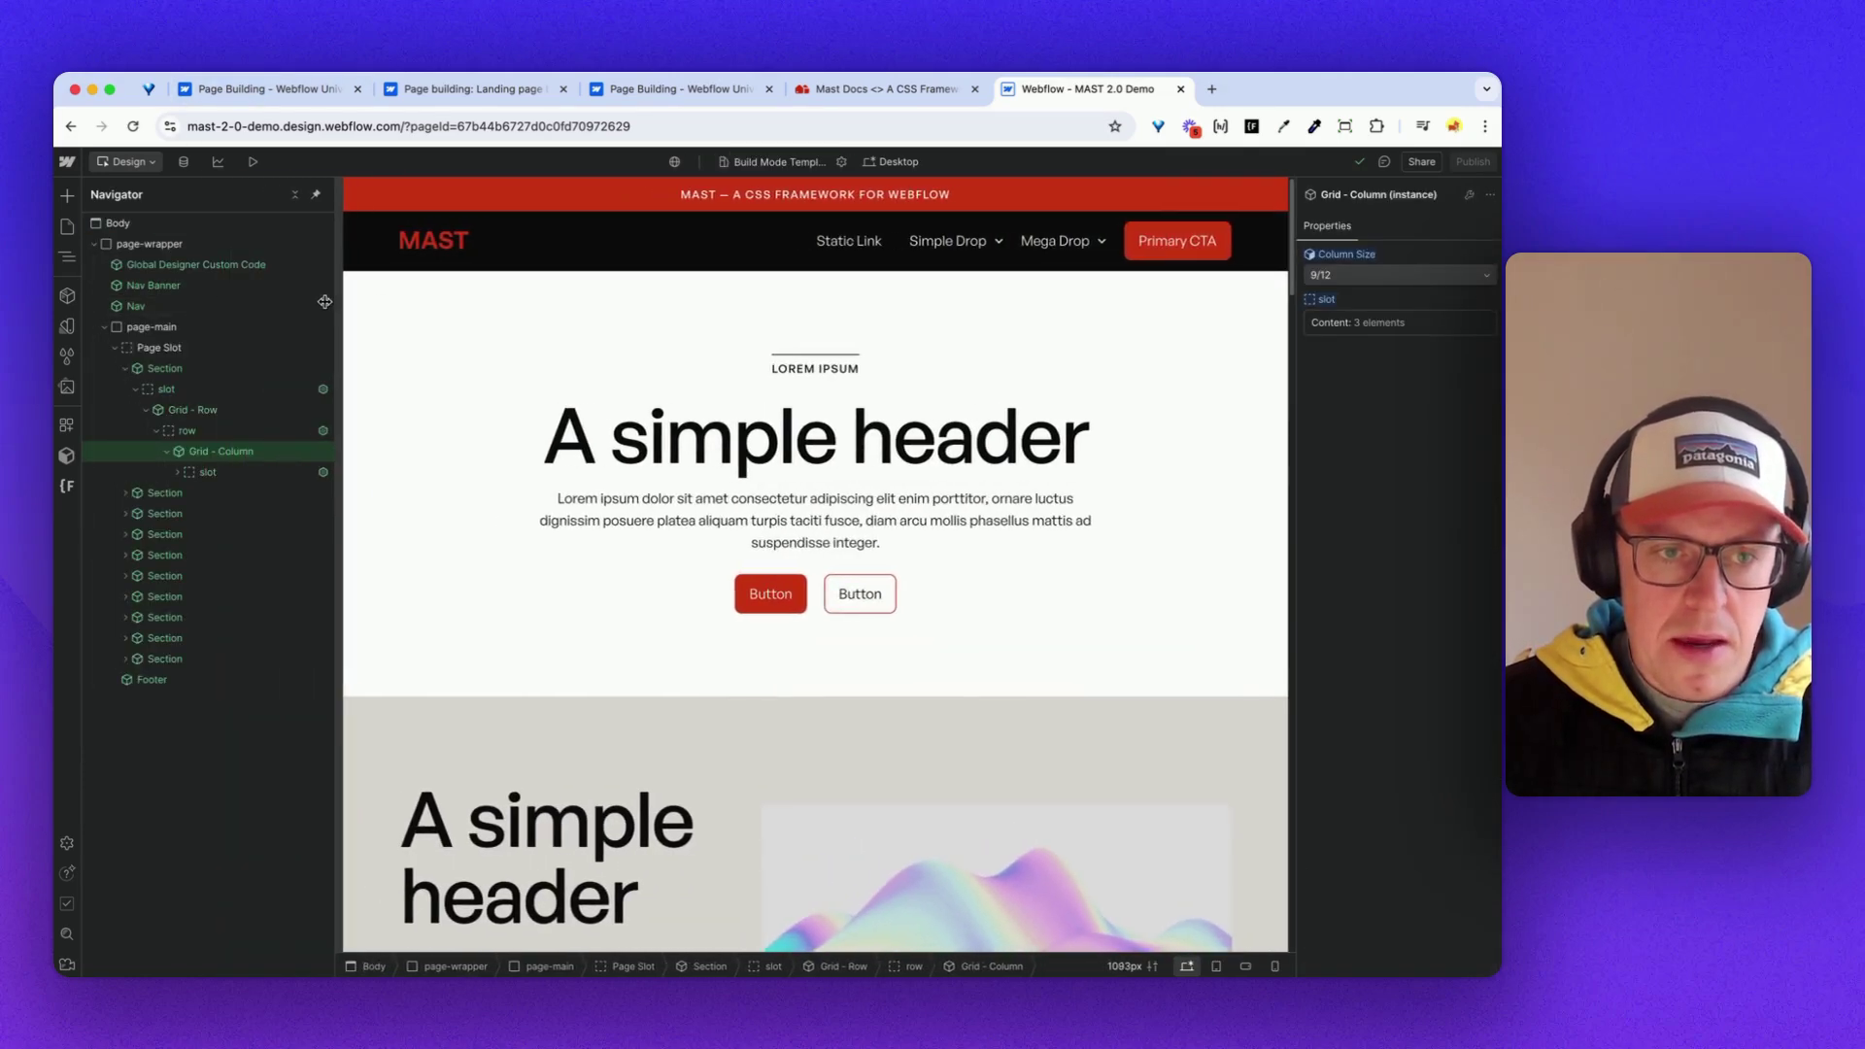
# - Open the Grid - Column component, examine its col padding in the Full variant and its slot's layout, and return to the page
pyautogui.doubleClick(208, 450)
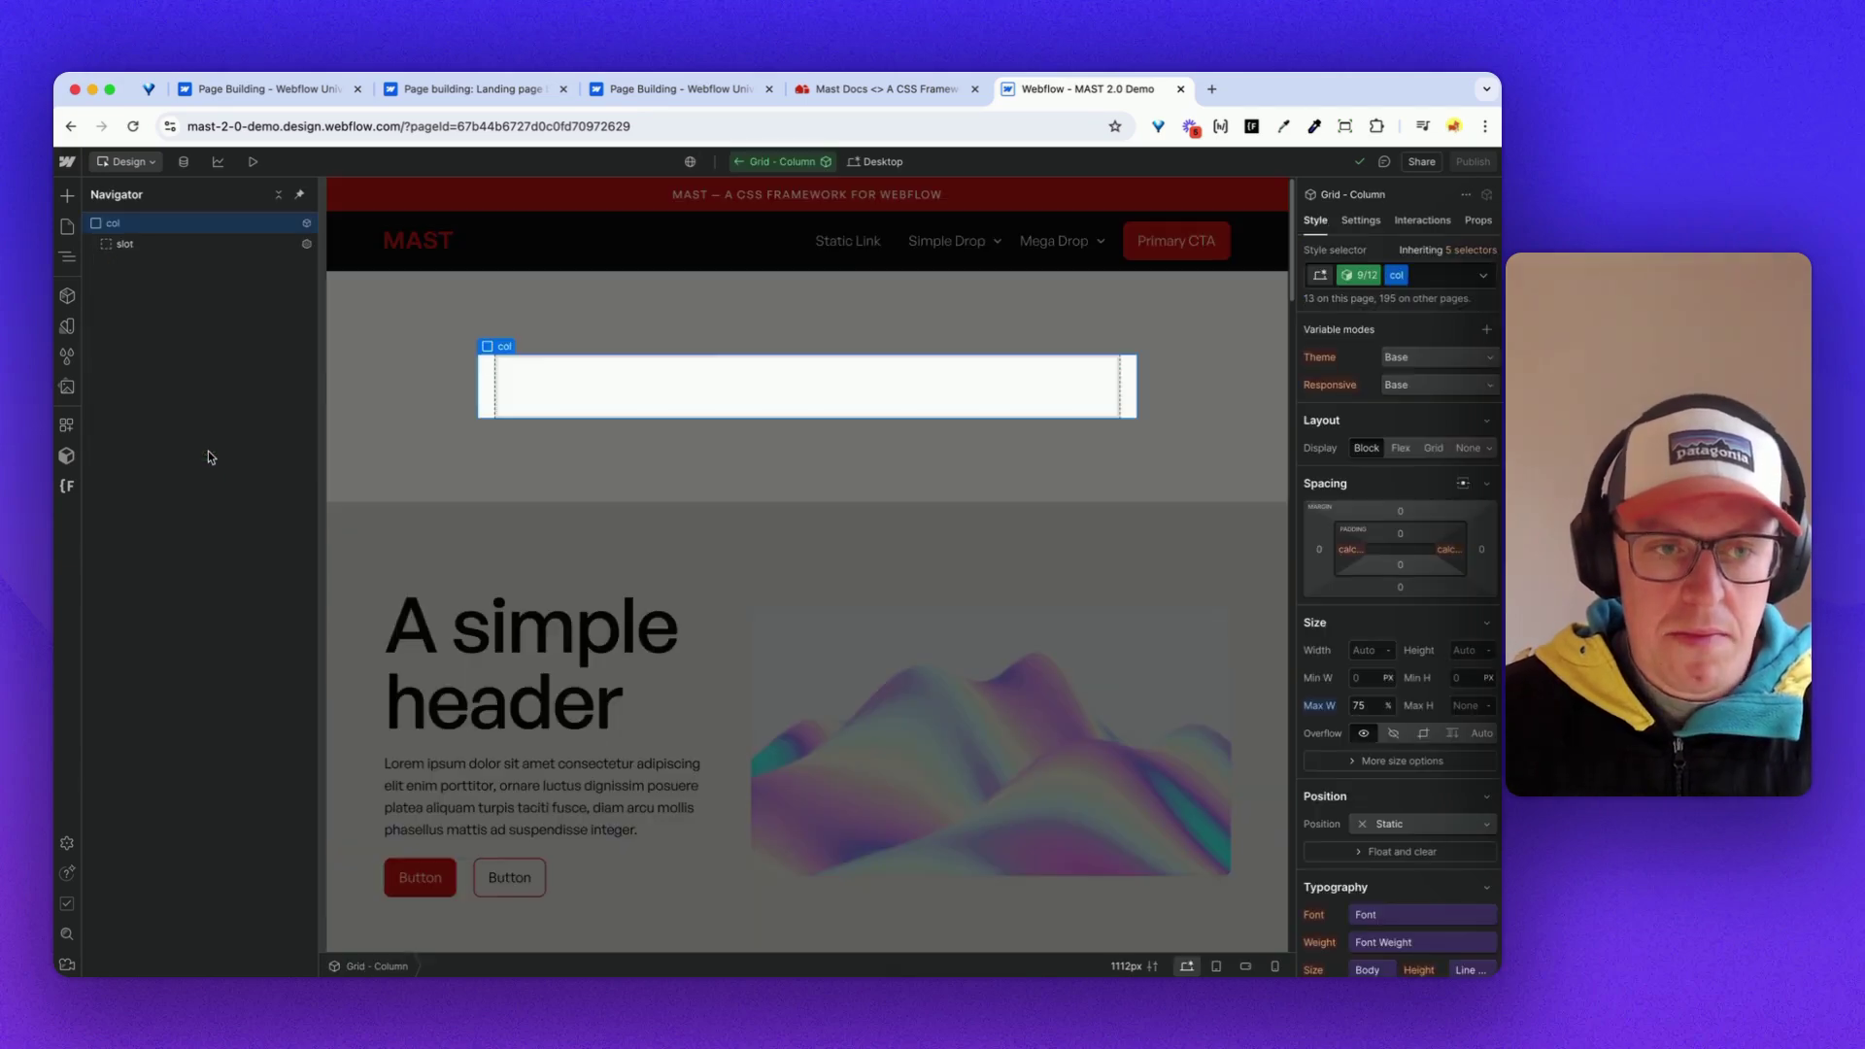
pyautogui.click(1361, 275)
pyautogui.click(1352, 345)
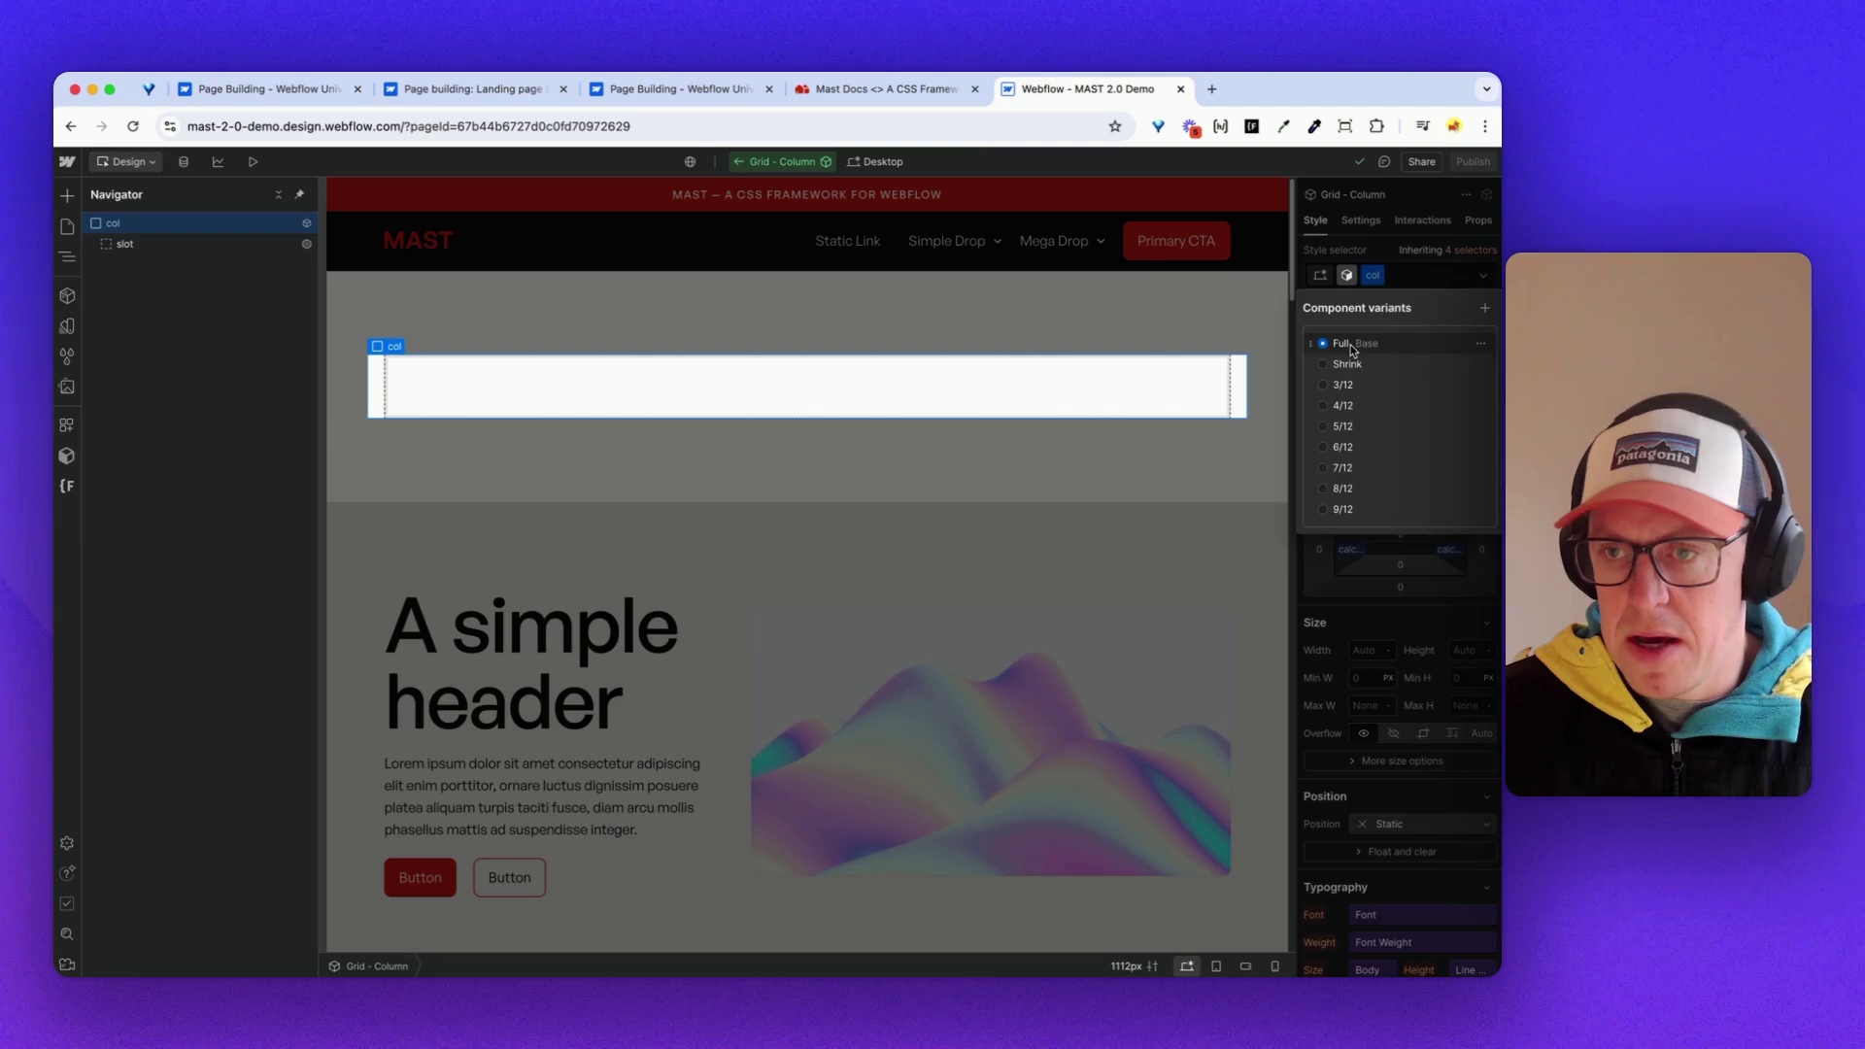
pyautogui.click(1371, 277)
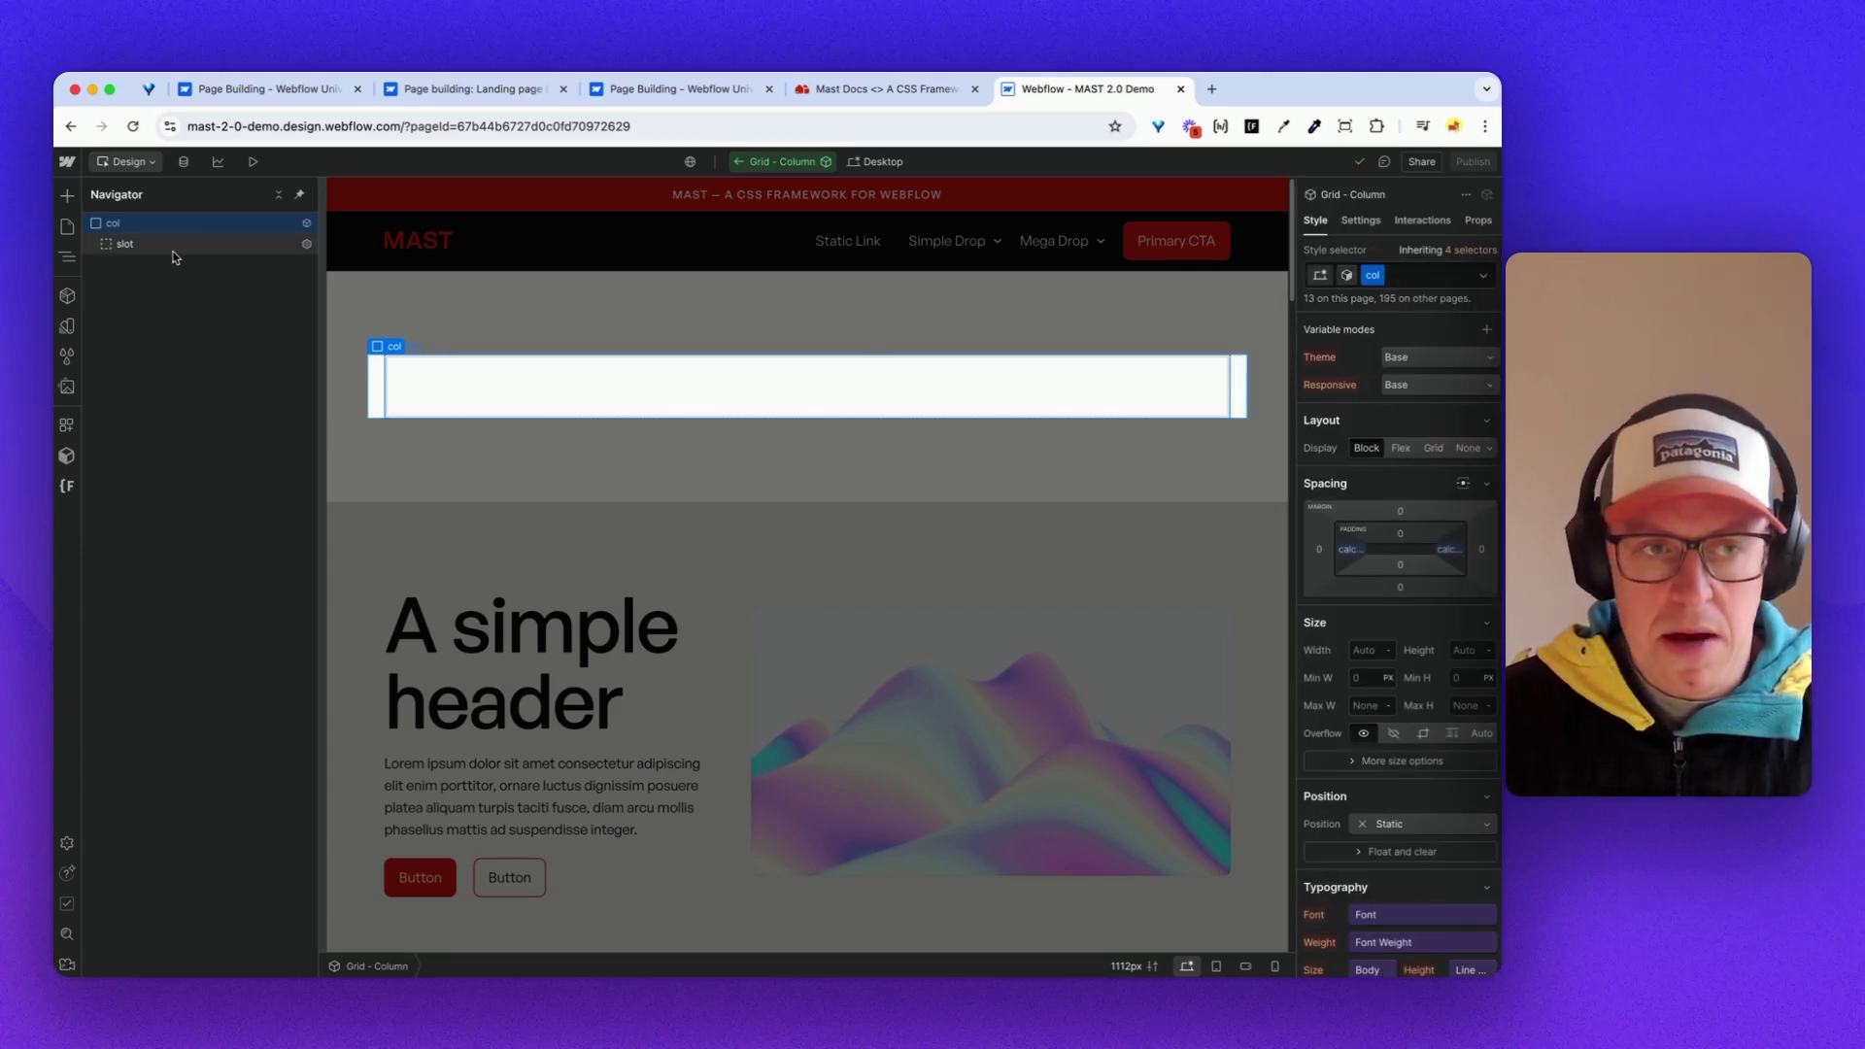
pyautogui.click(1351, 550)
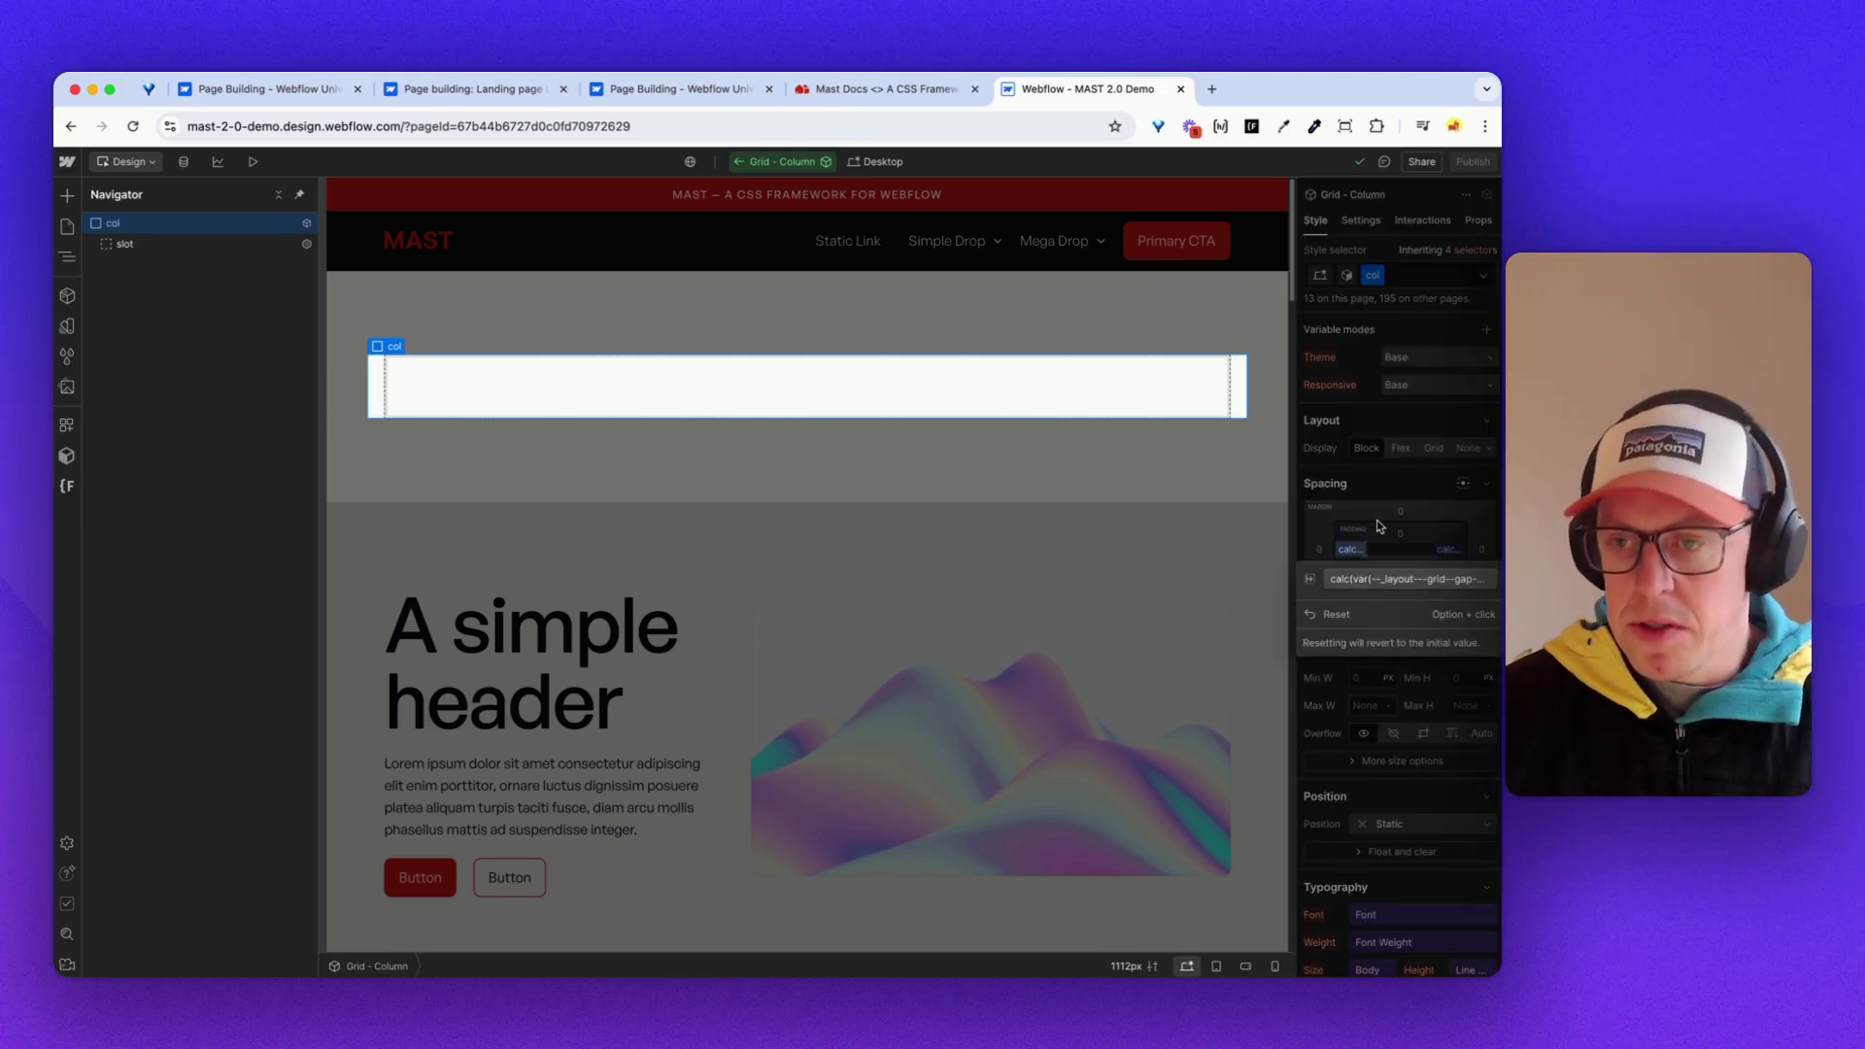
pyautogui.press('Escape')
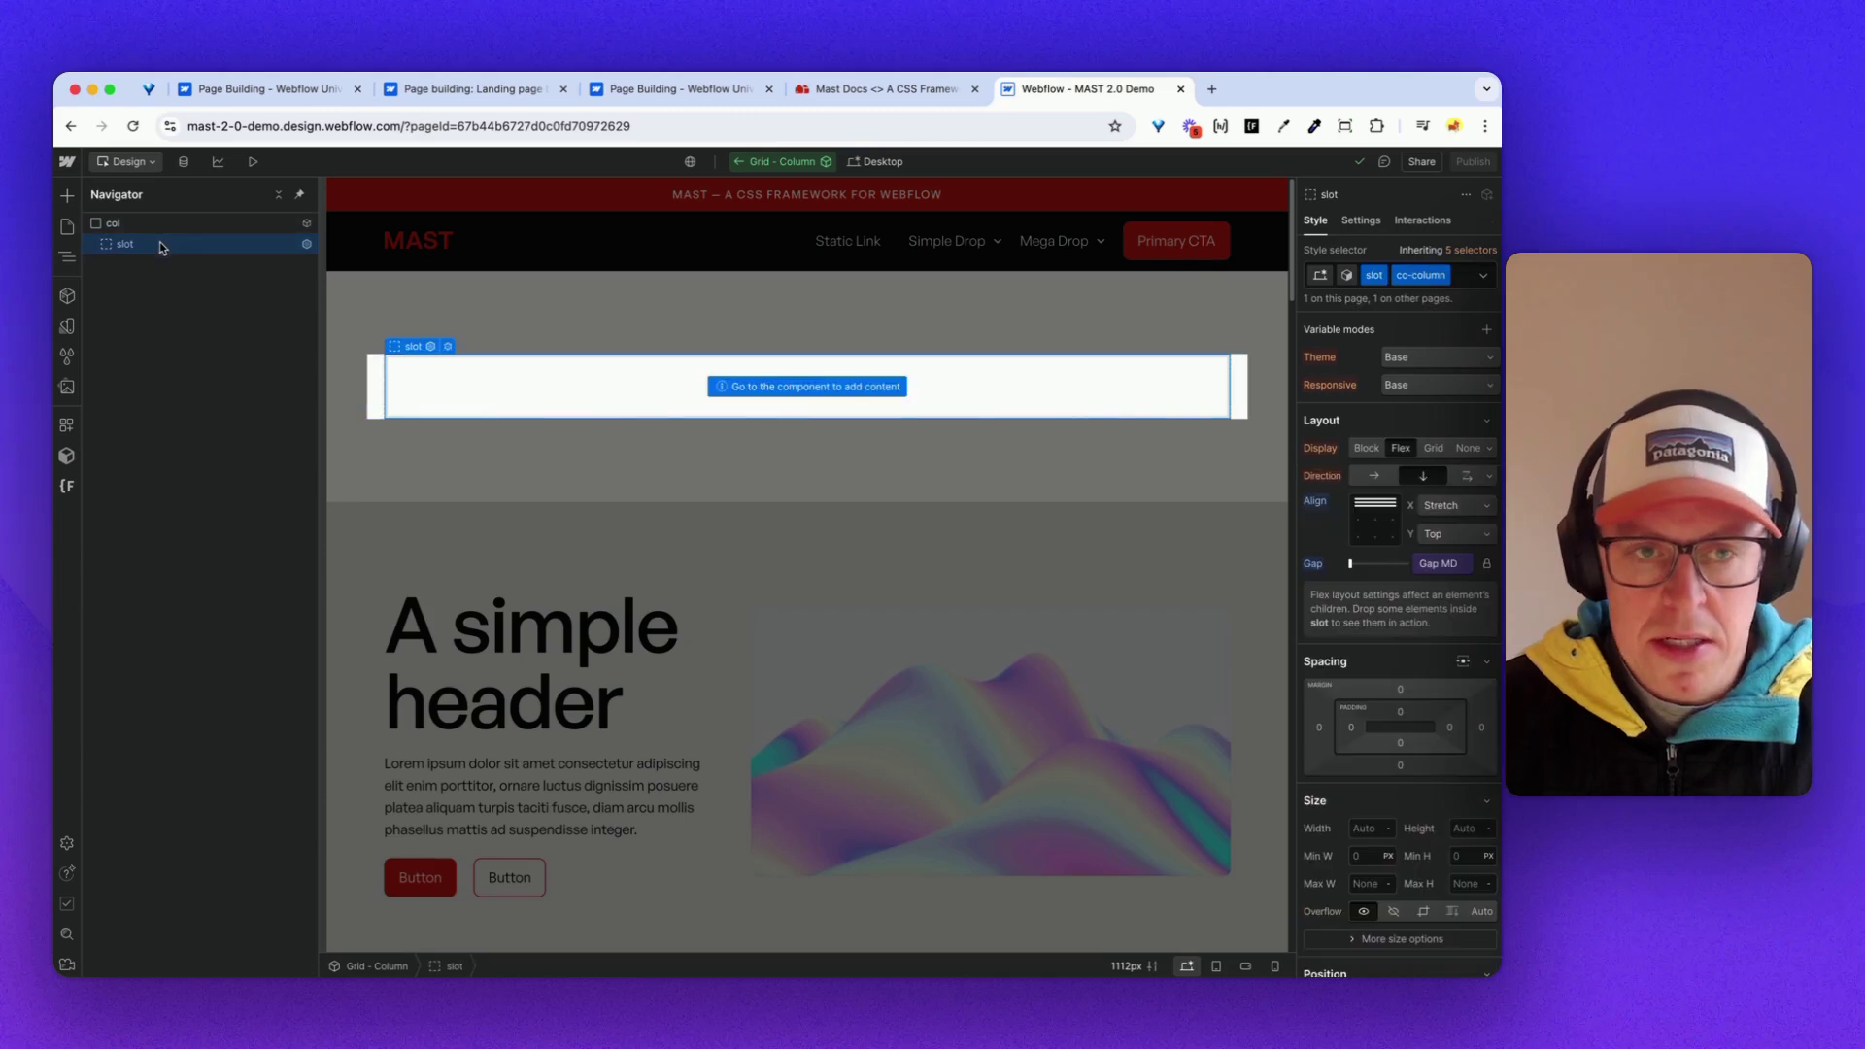
pyautogui.click(743, 160)
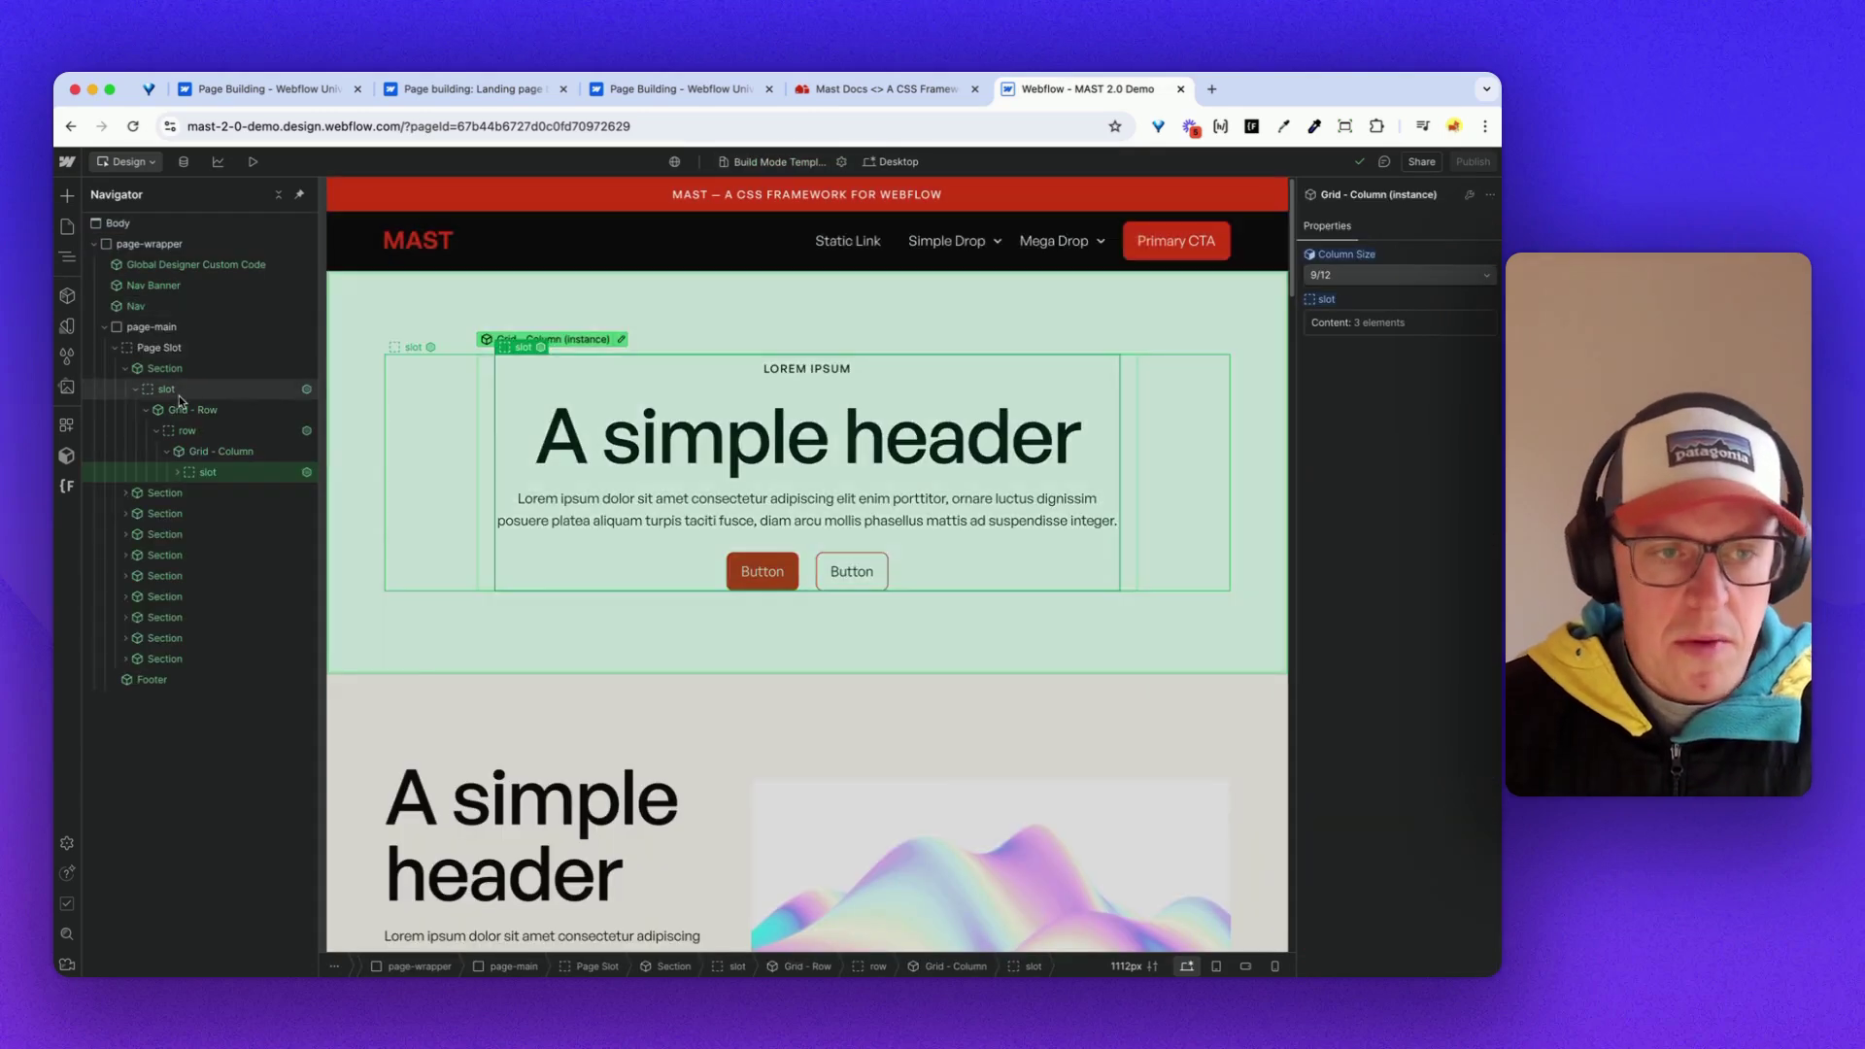
# - Review the Grid - Row and Grid - Column instance properties in the first section and duplicate the Grid - Column within its row
pyautogui.click(196, 410)
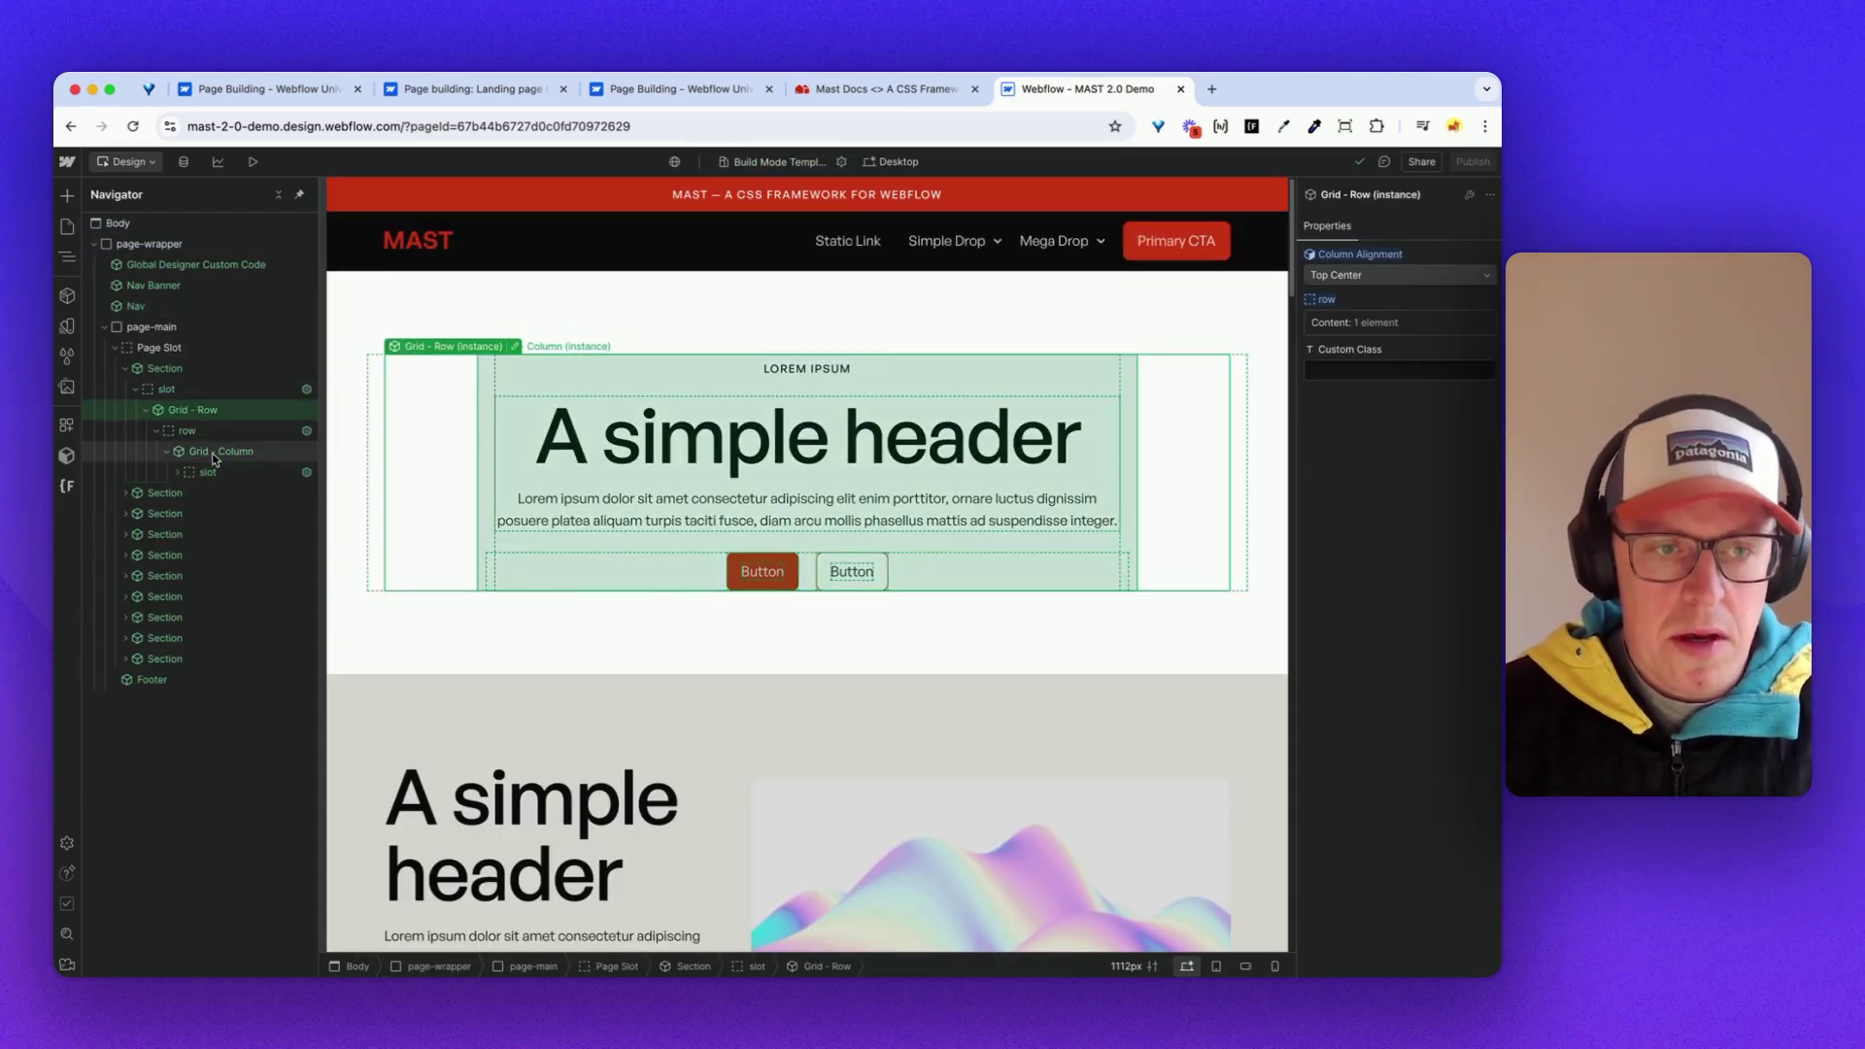
pyautogui.click(201, 451)
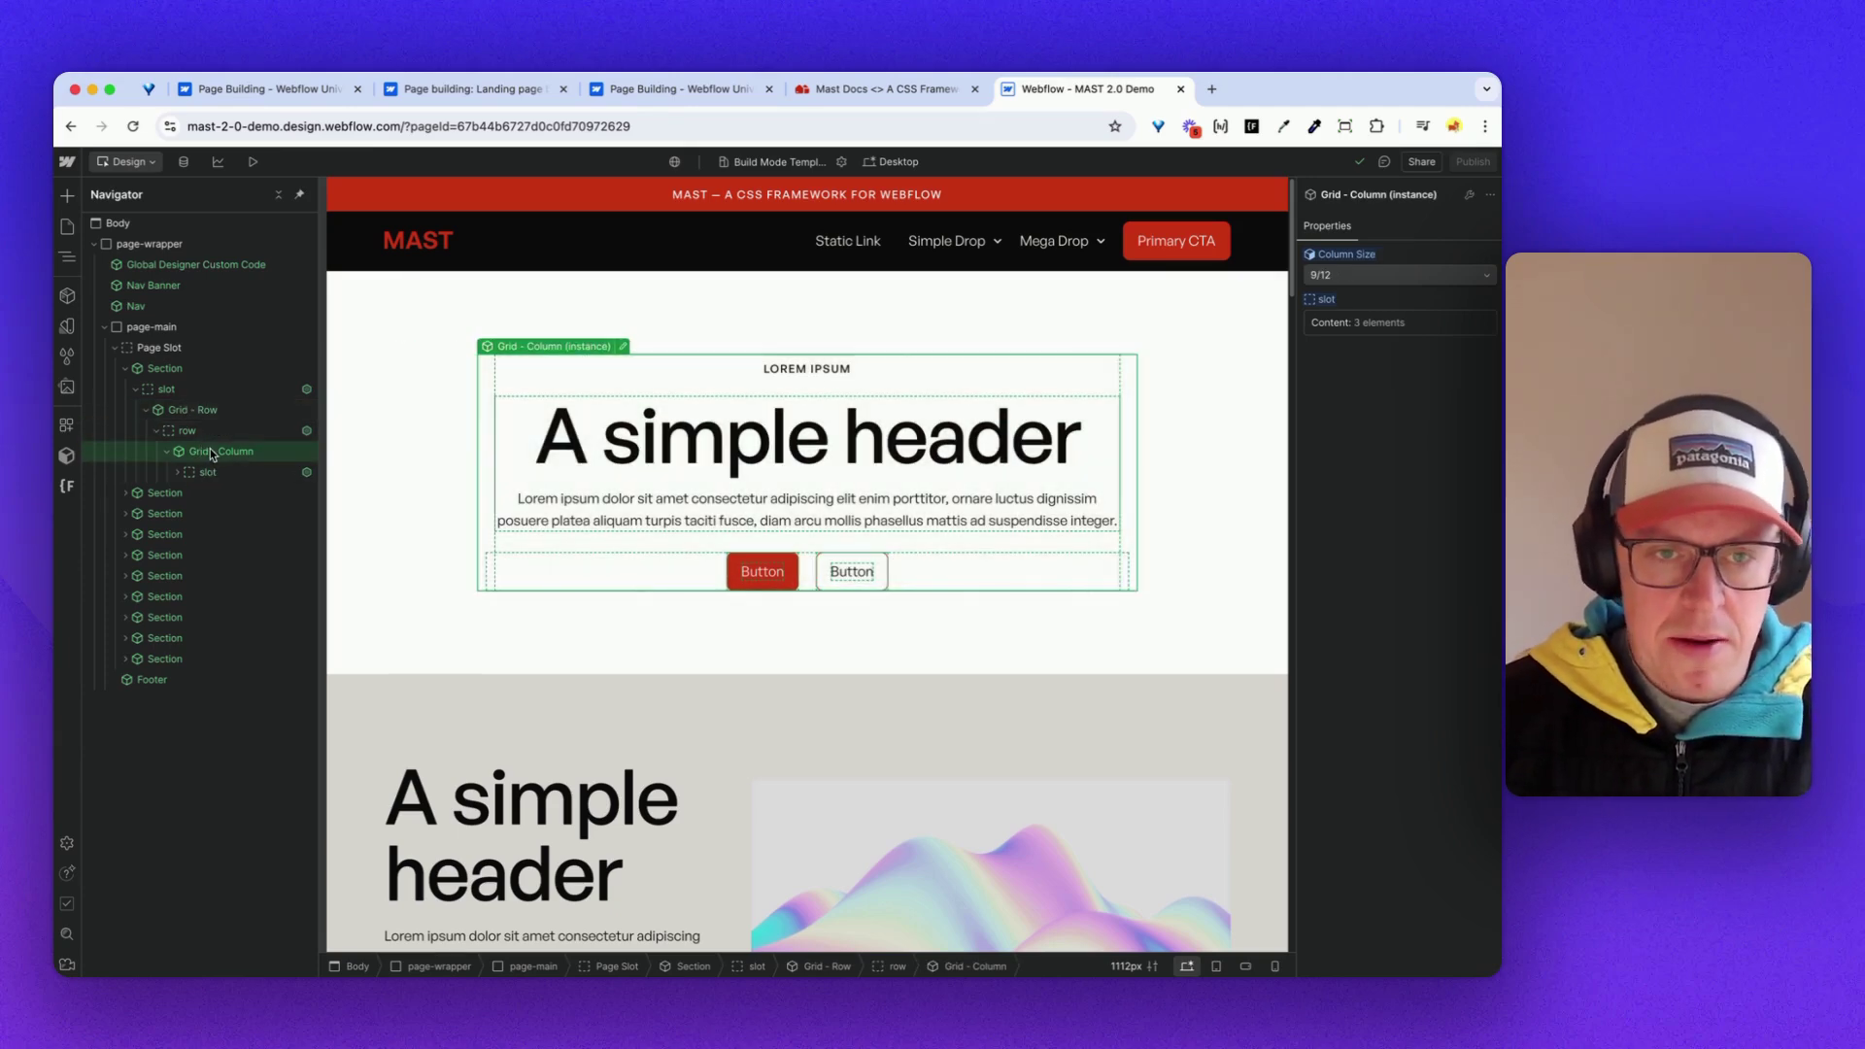
pyautogui.click(206, 413)
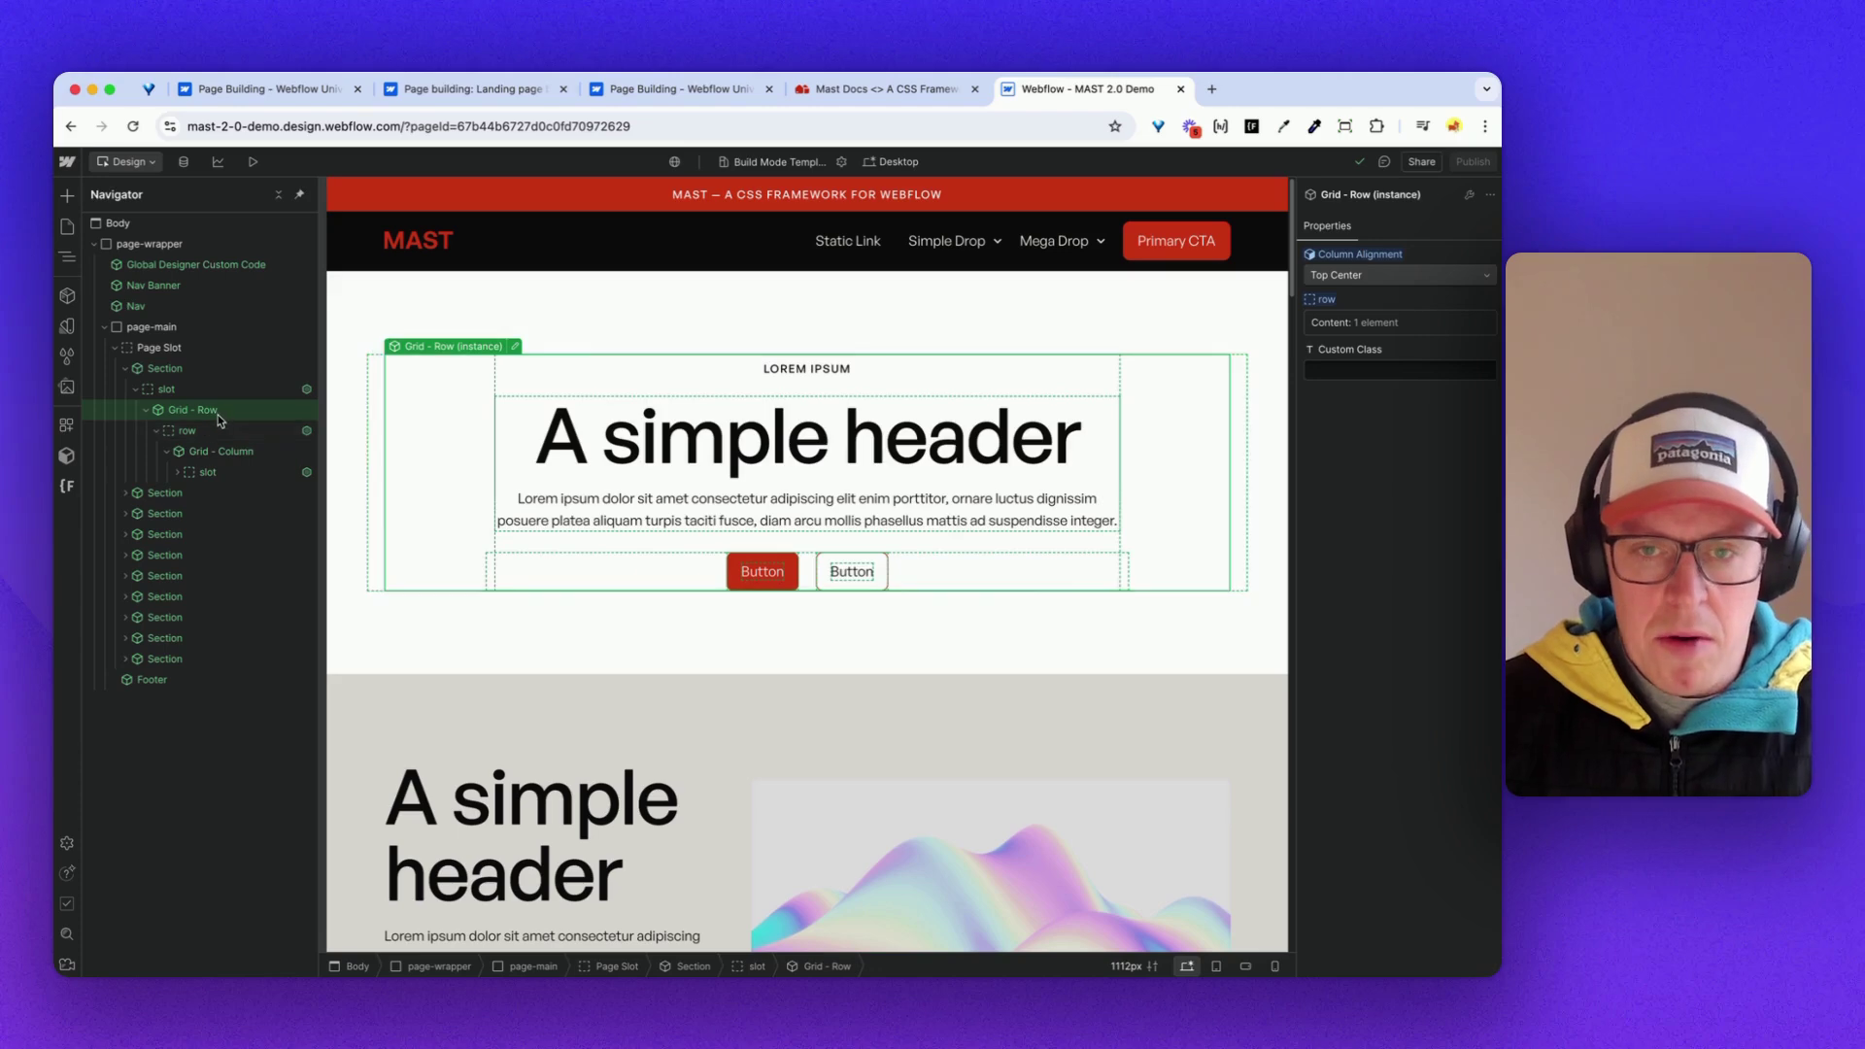
pyautogui.click(213, 457)
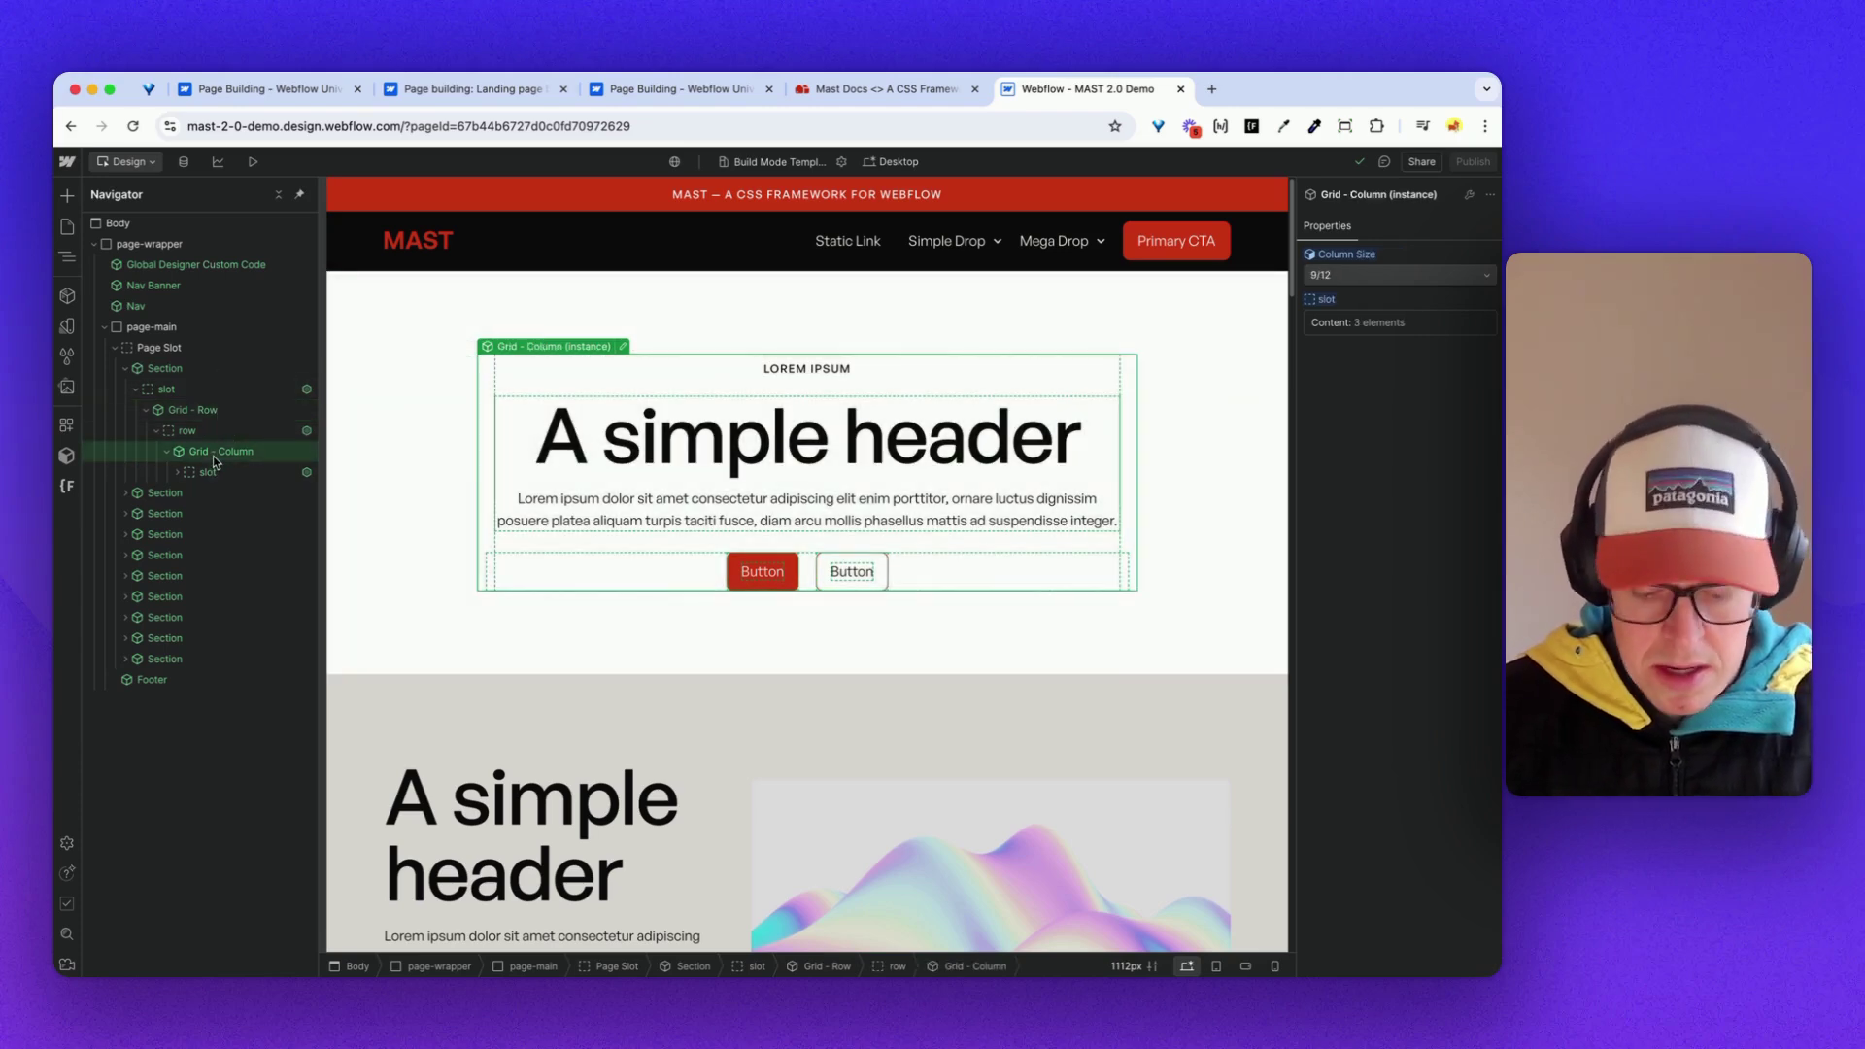
pyautogui.press('super+d')
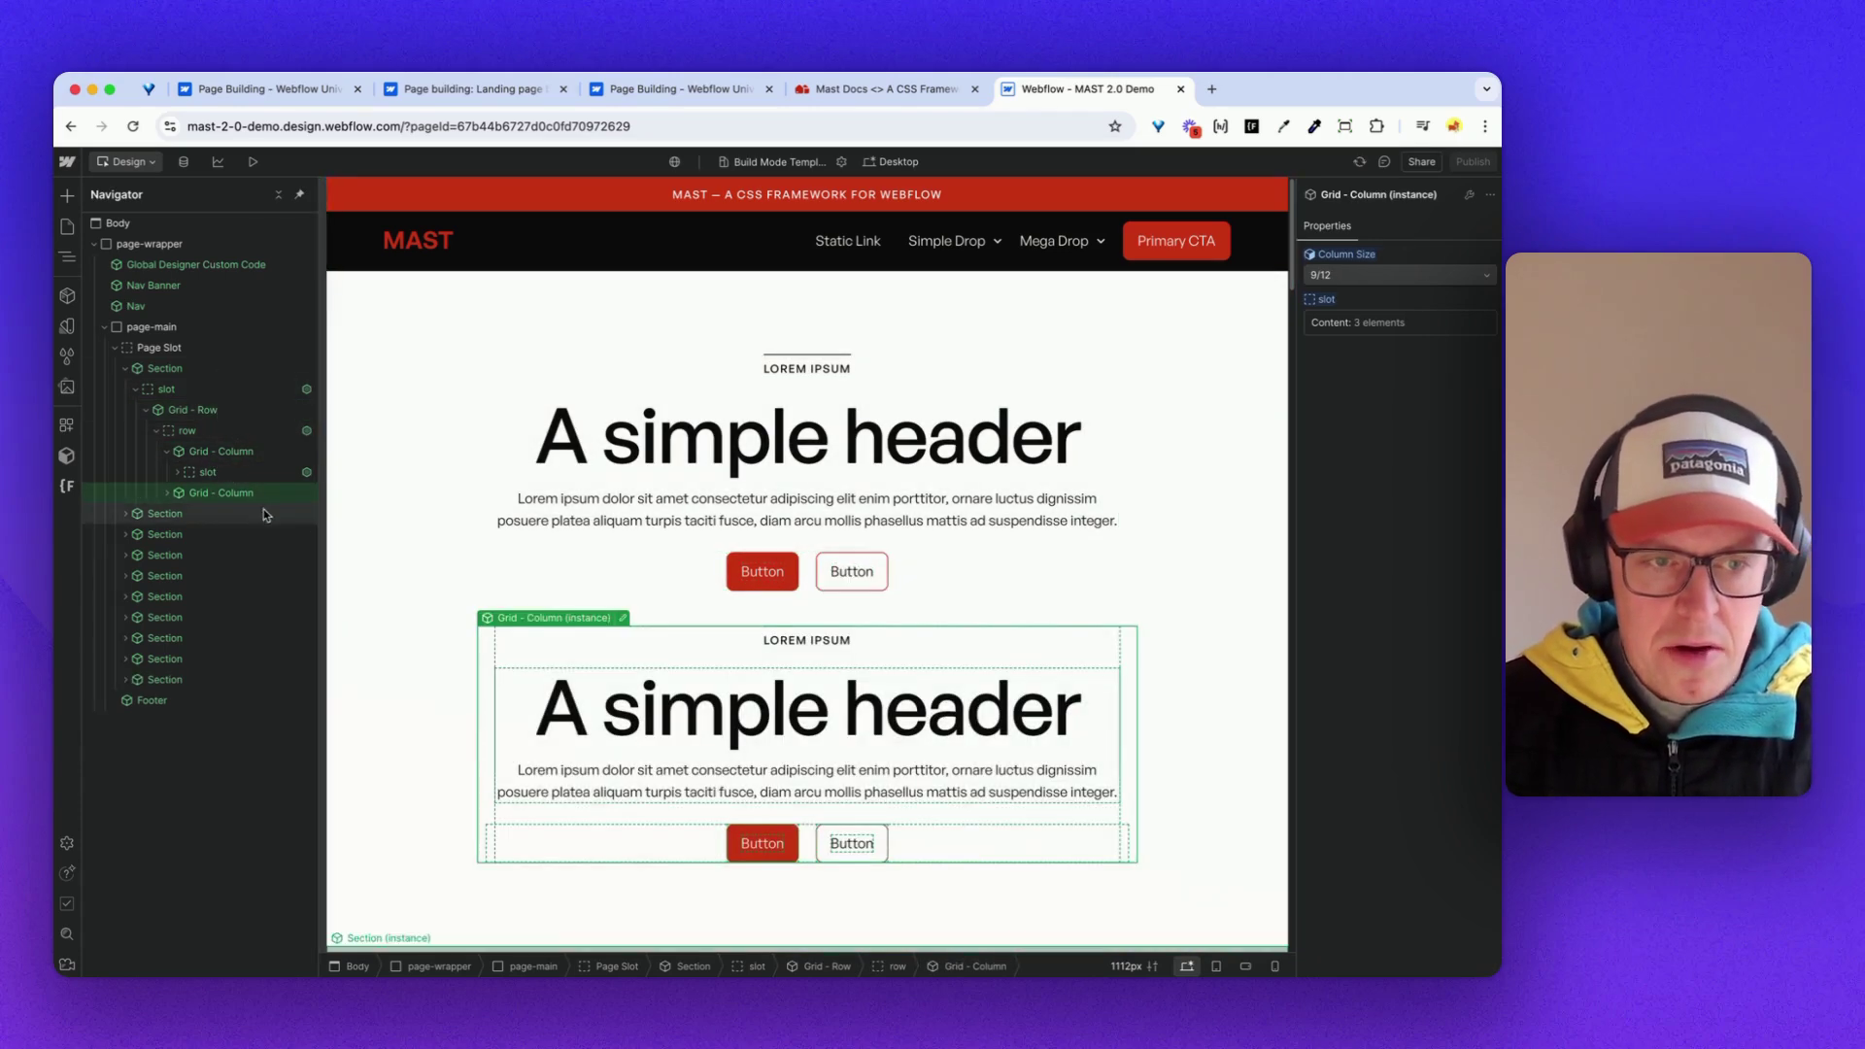
# - Set the Column Size of both Grid - Column instances in the first section's row to 6/12
pyautogui.click(221, 454)
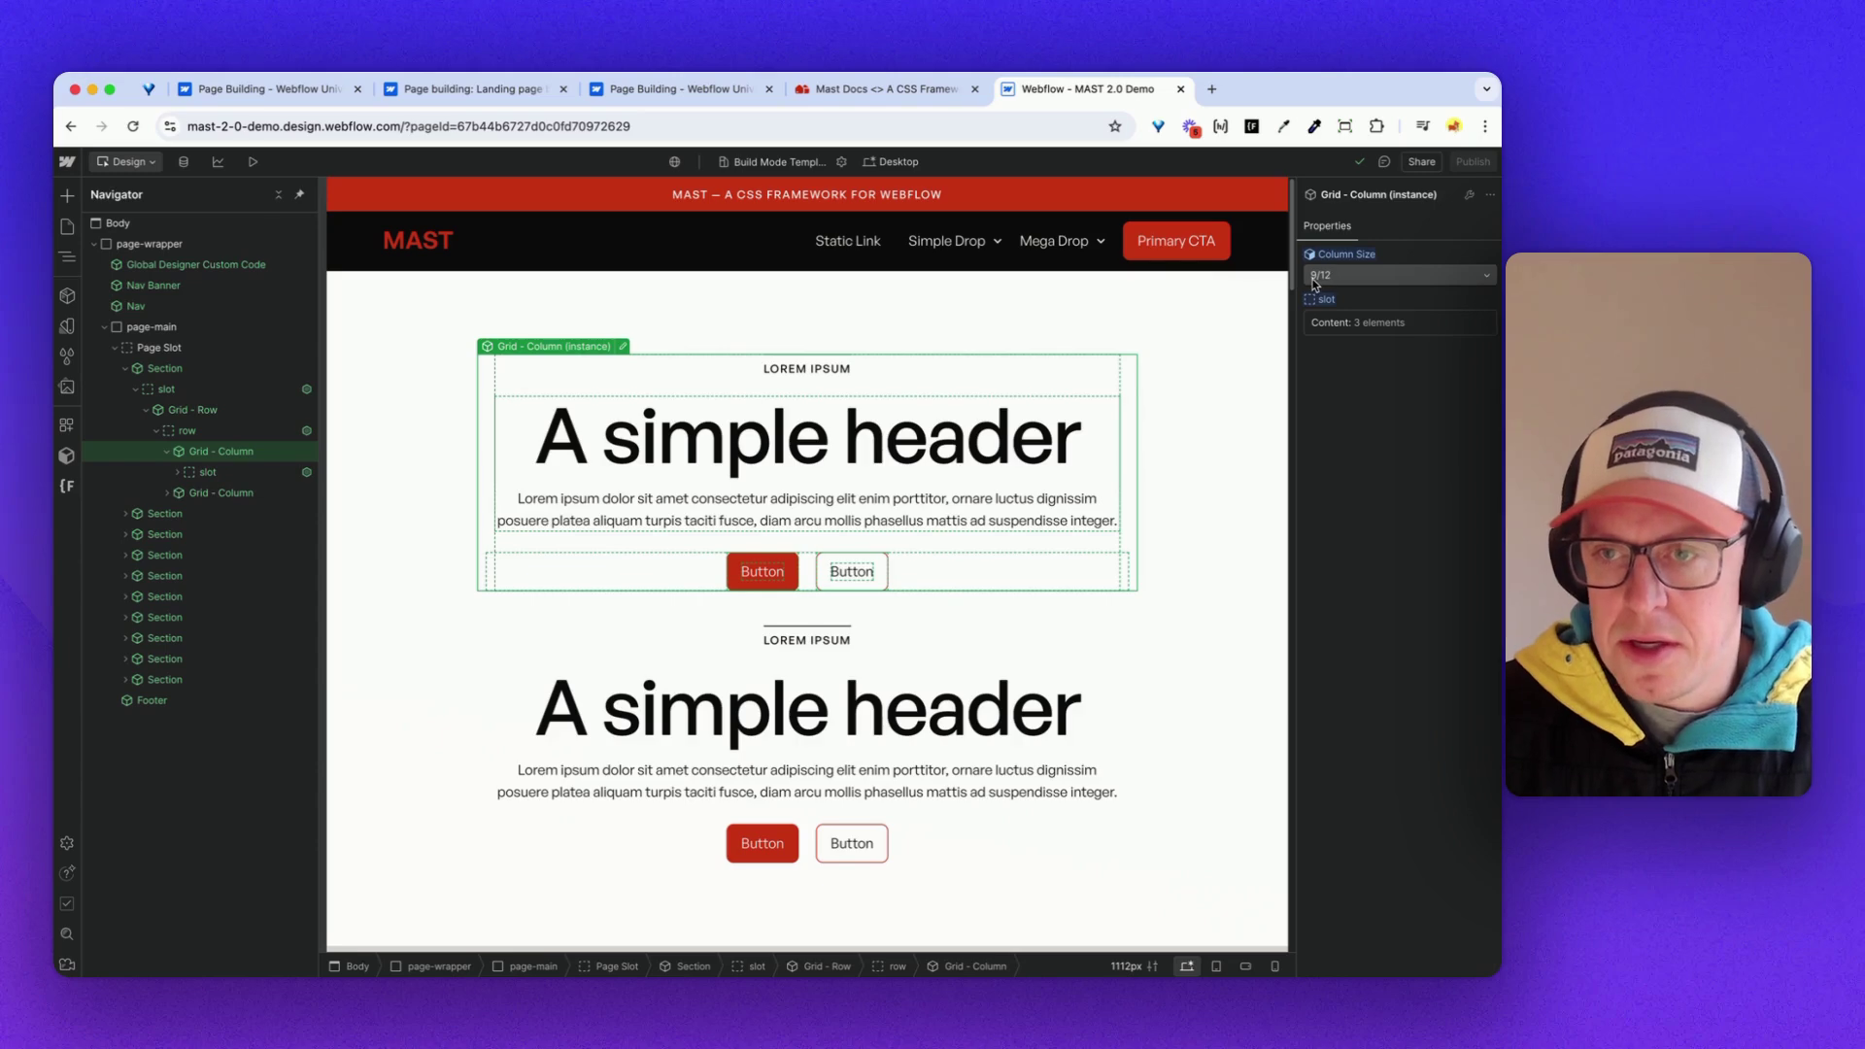
pyautogui.click(1328, 278)
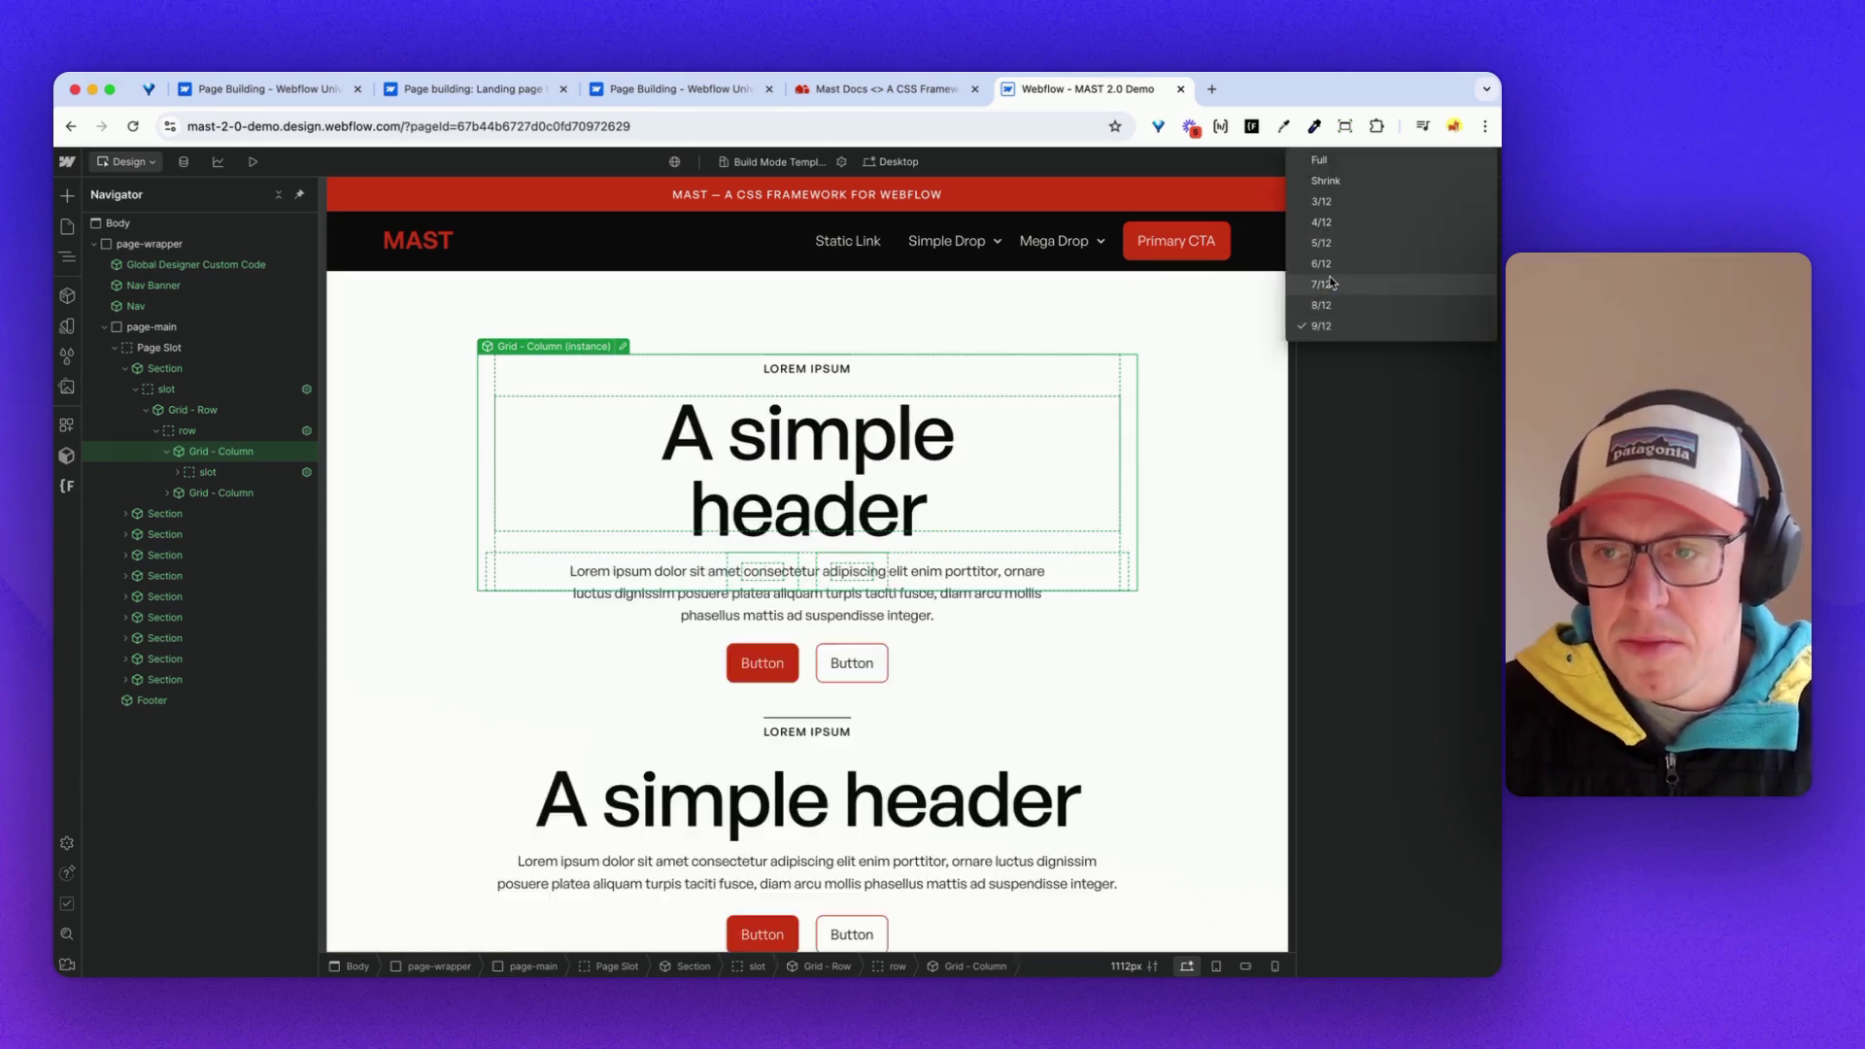
pyautogui.click(1329, 263)
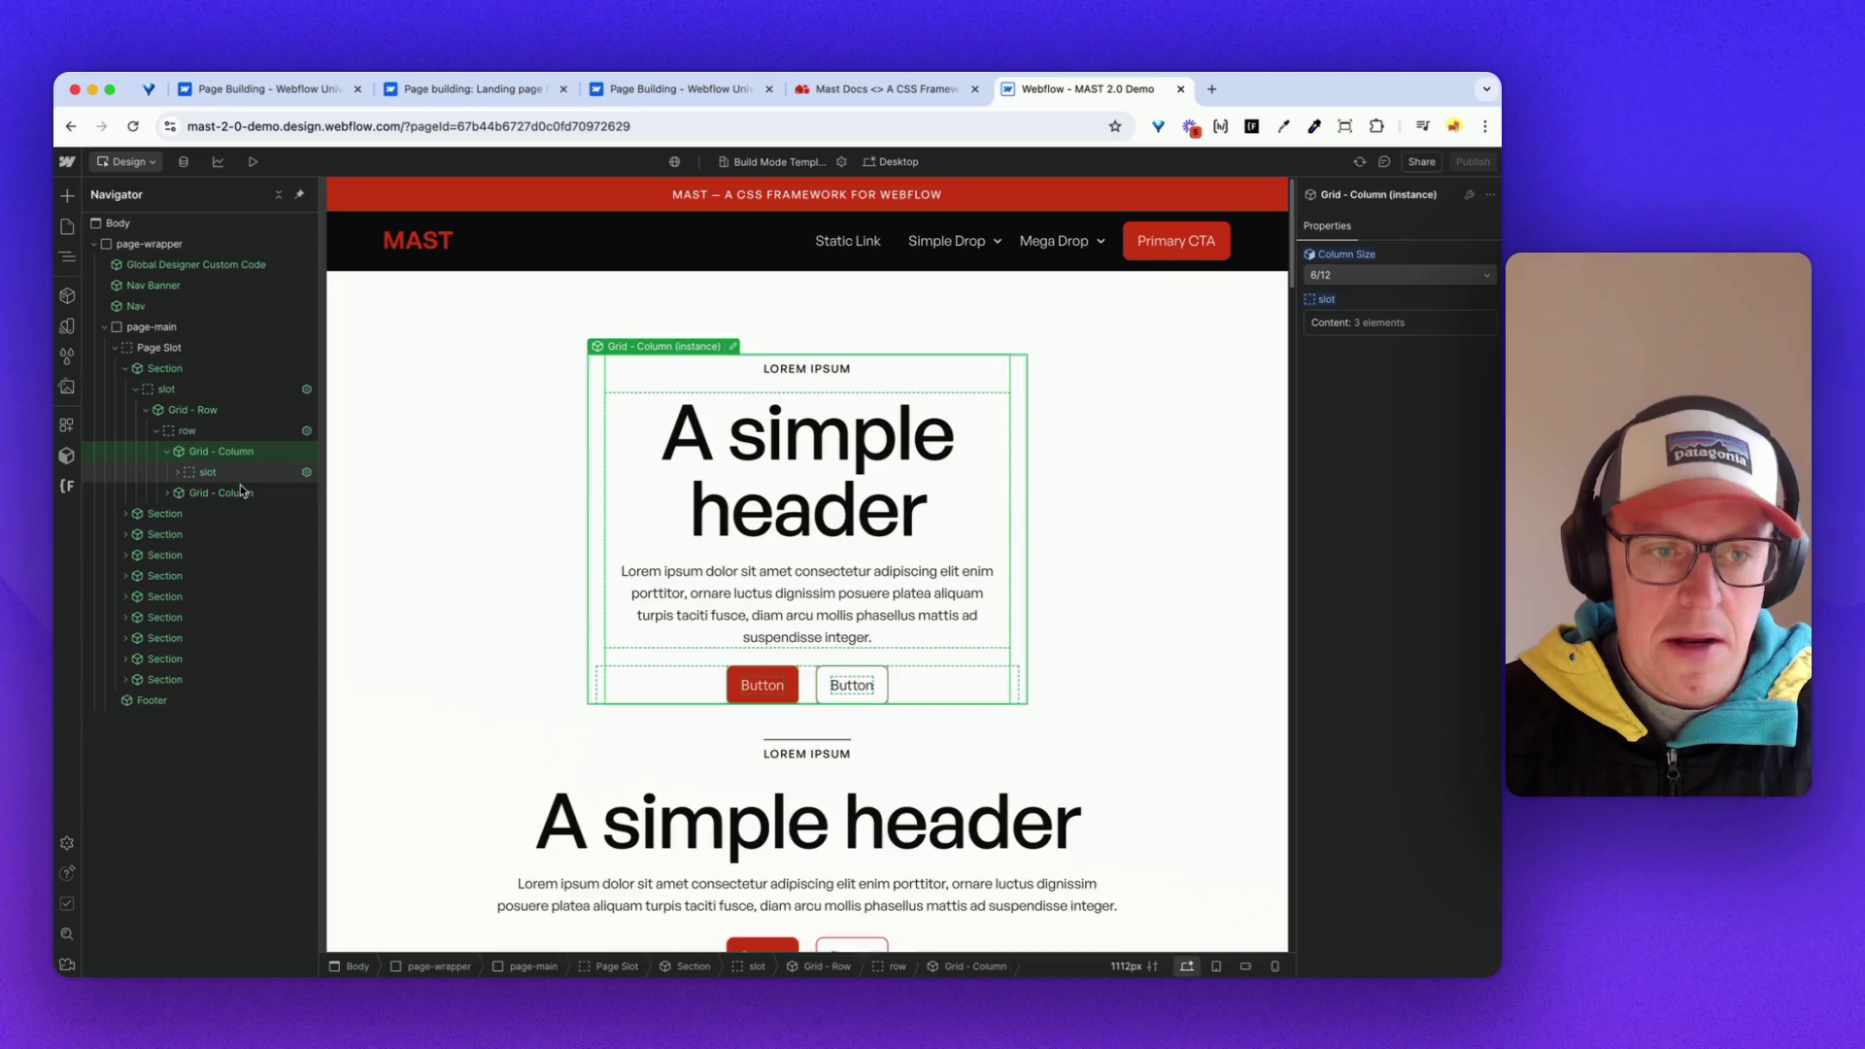
pyautogui.click(221, 492)
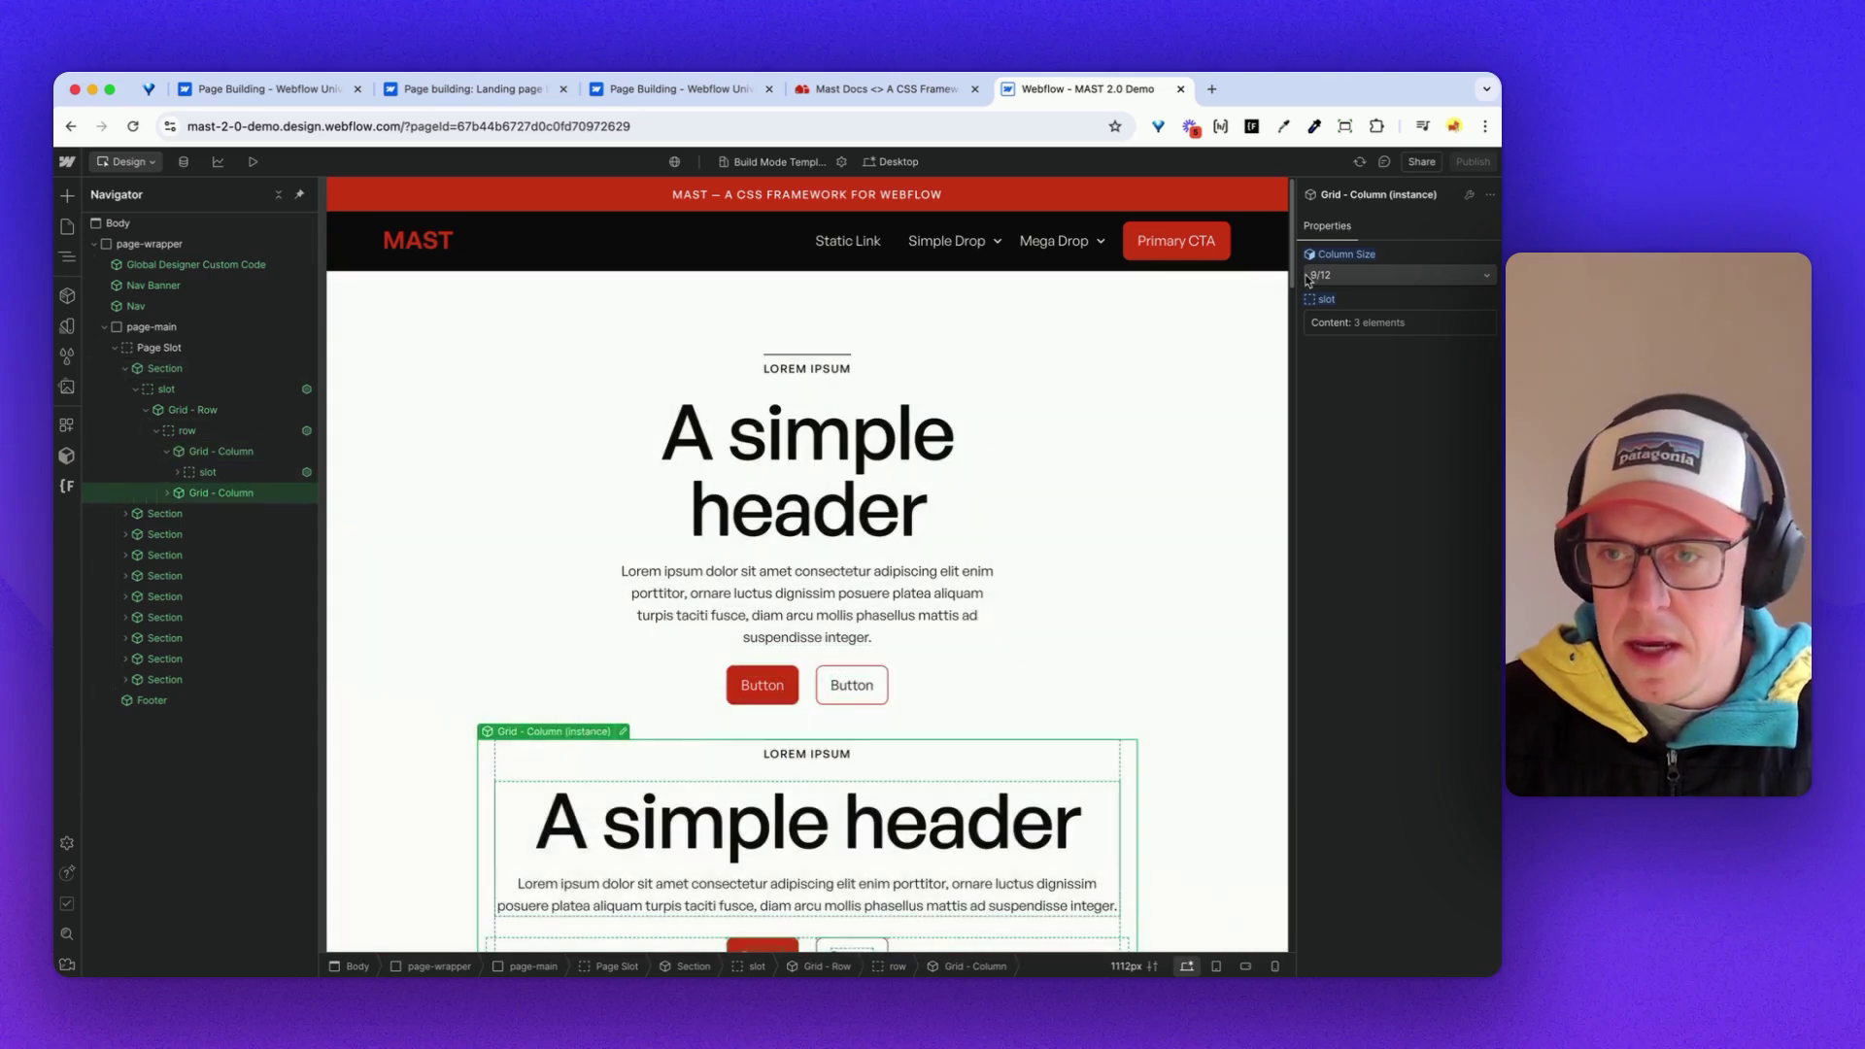
pyautogui.click(1308, 278)
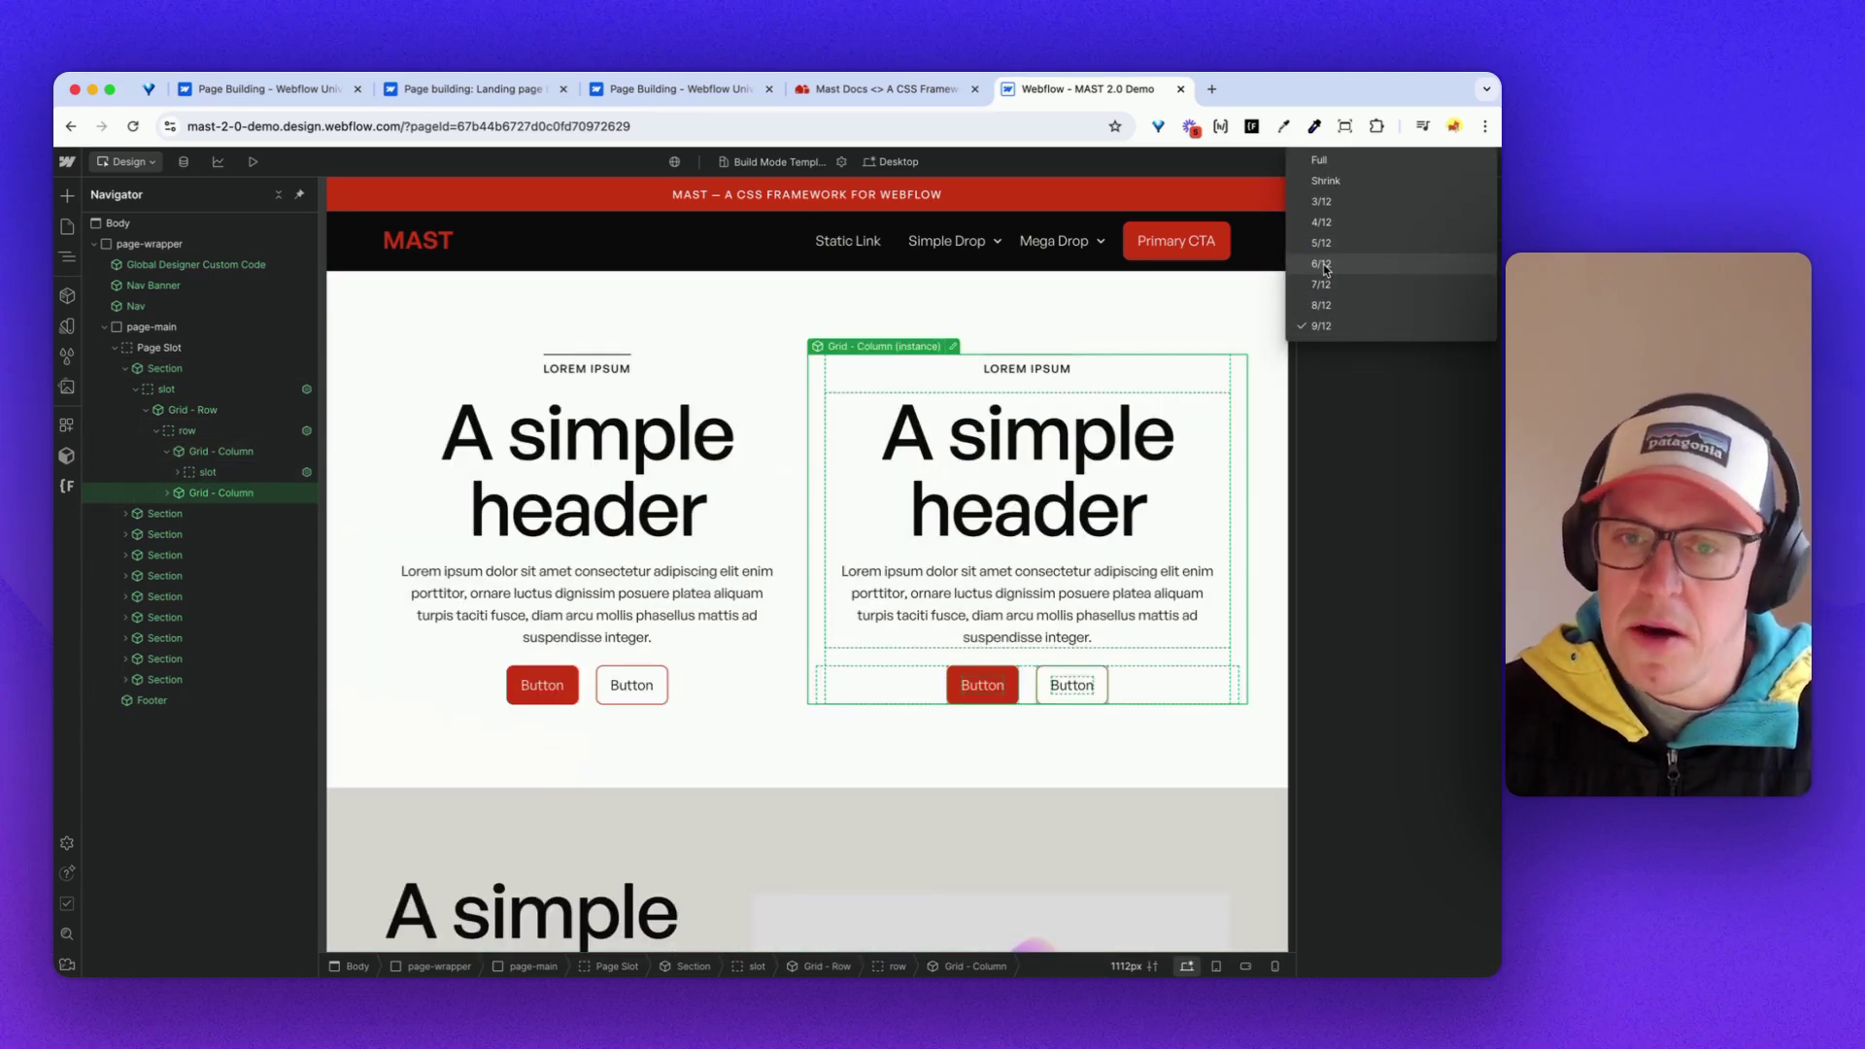
pyautogui.click(1323, 264)
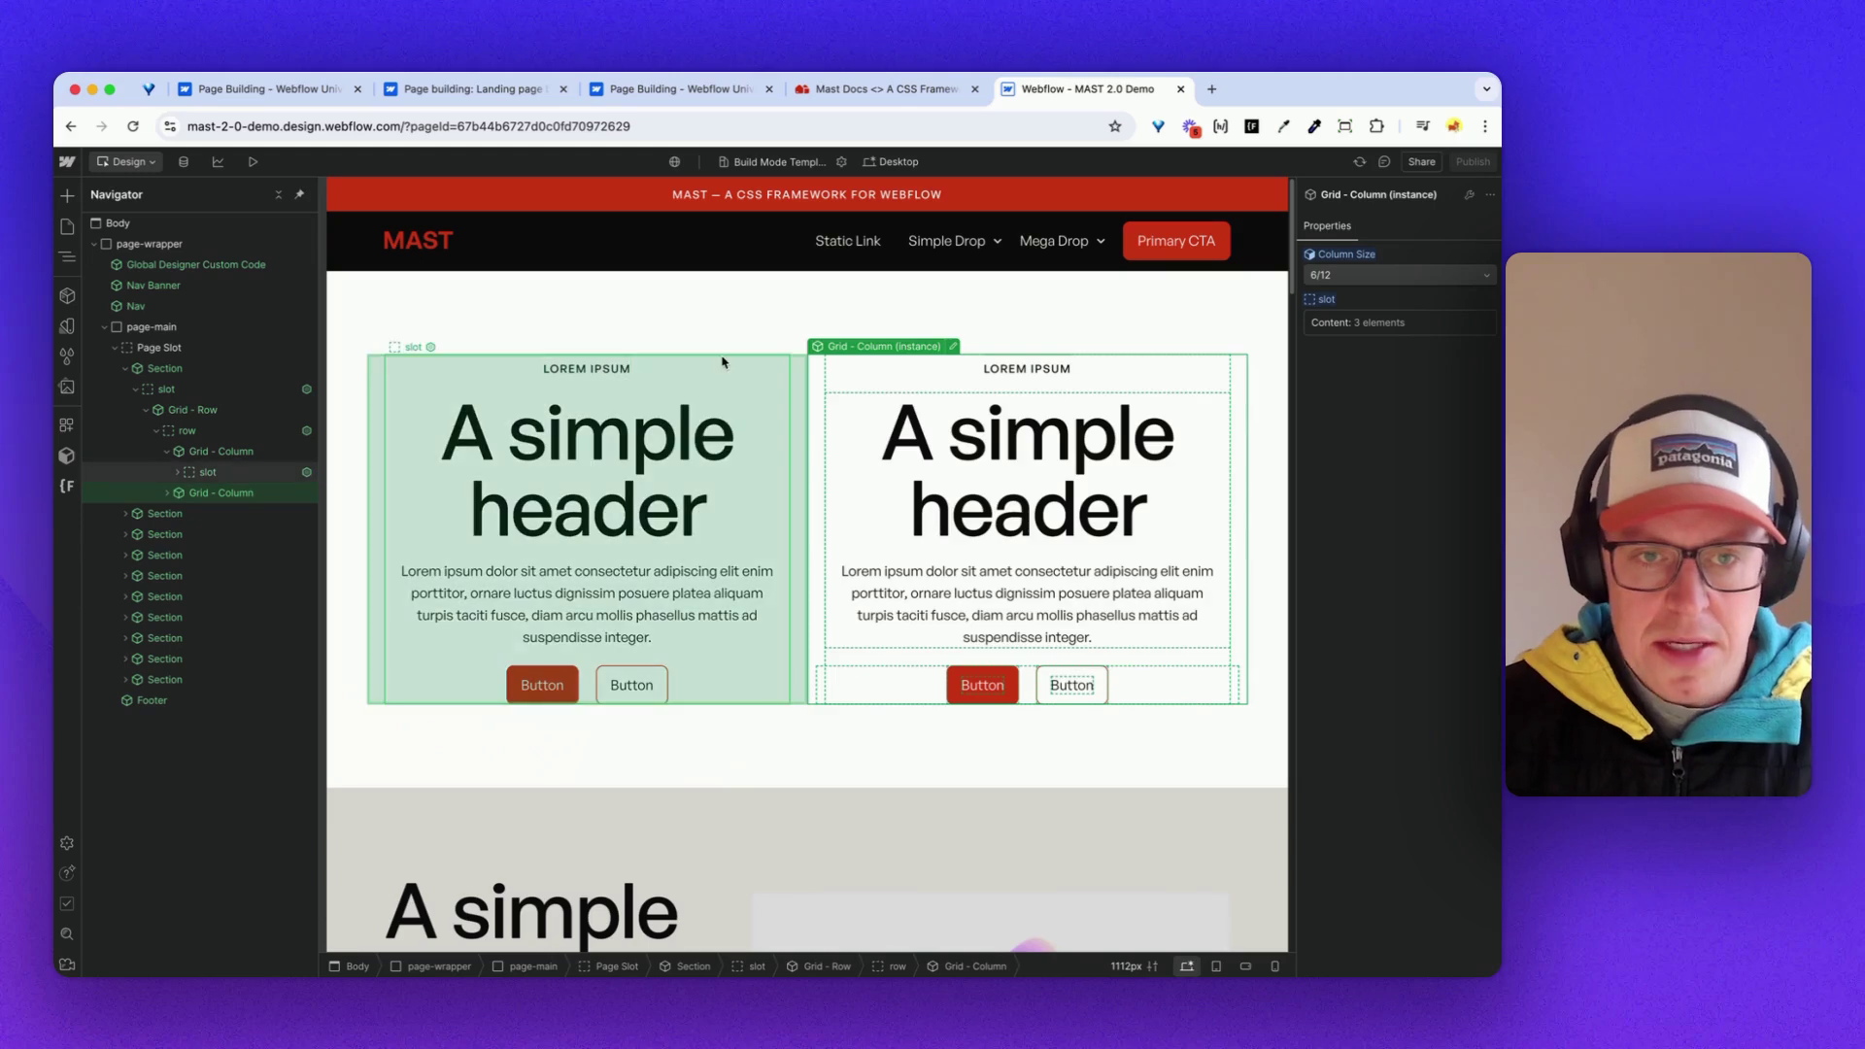
# - Review the second column's slot, the first Grid - Column and their parent Grid - Row's properties in the first section
pyautogui.click(958, 437)
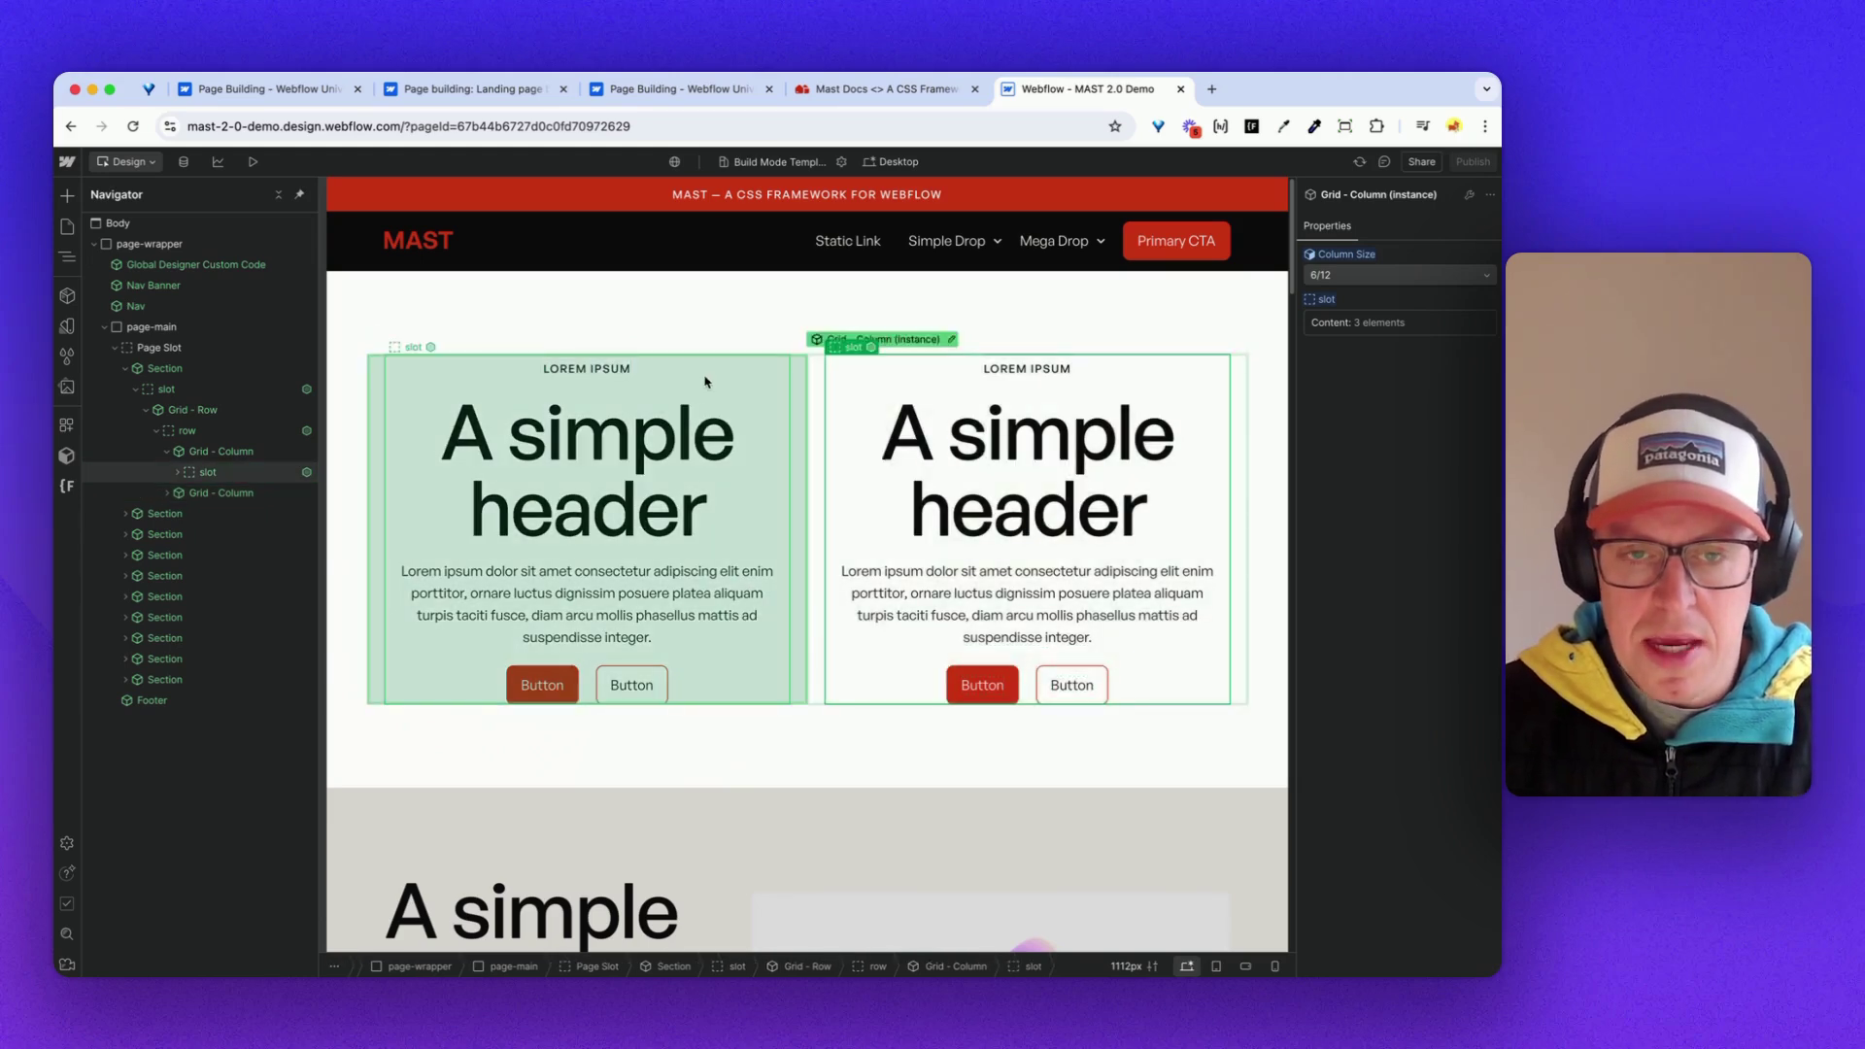
pyautogui.click(233, 454)
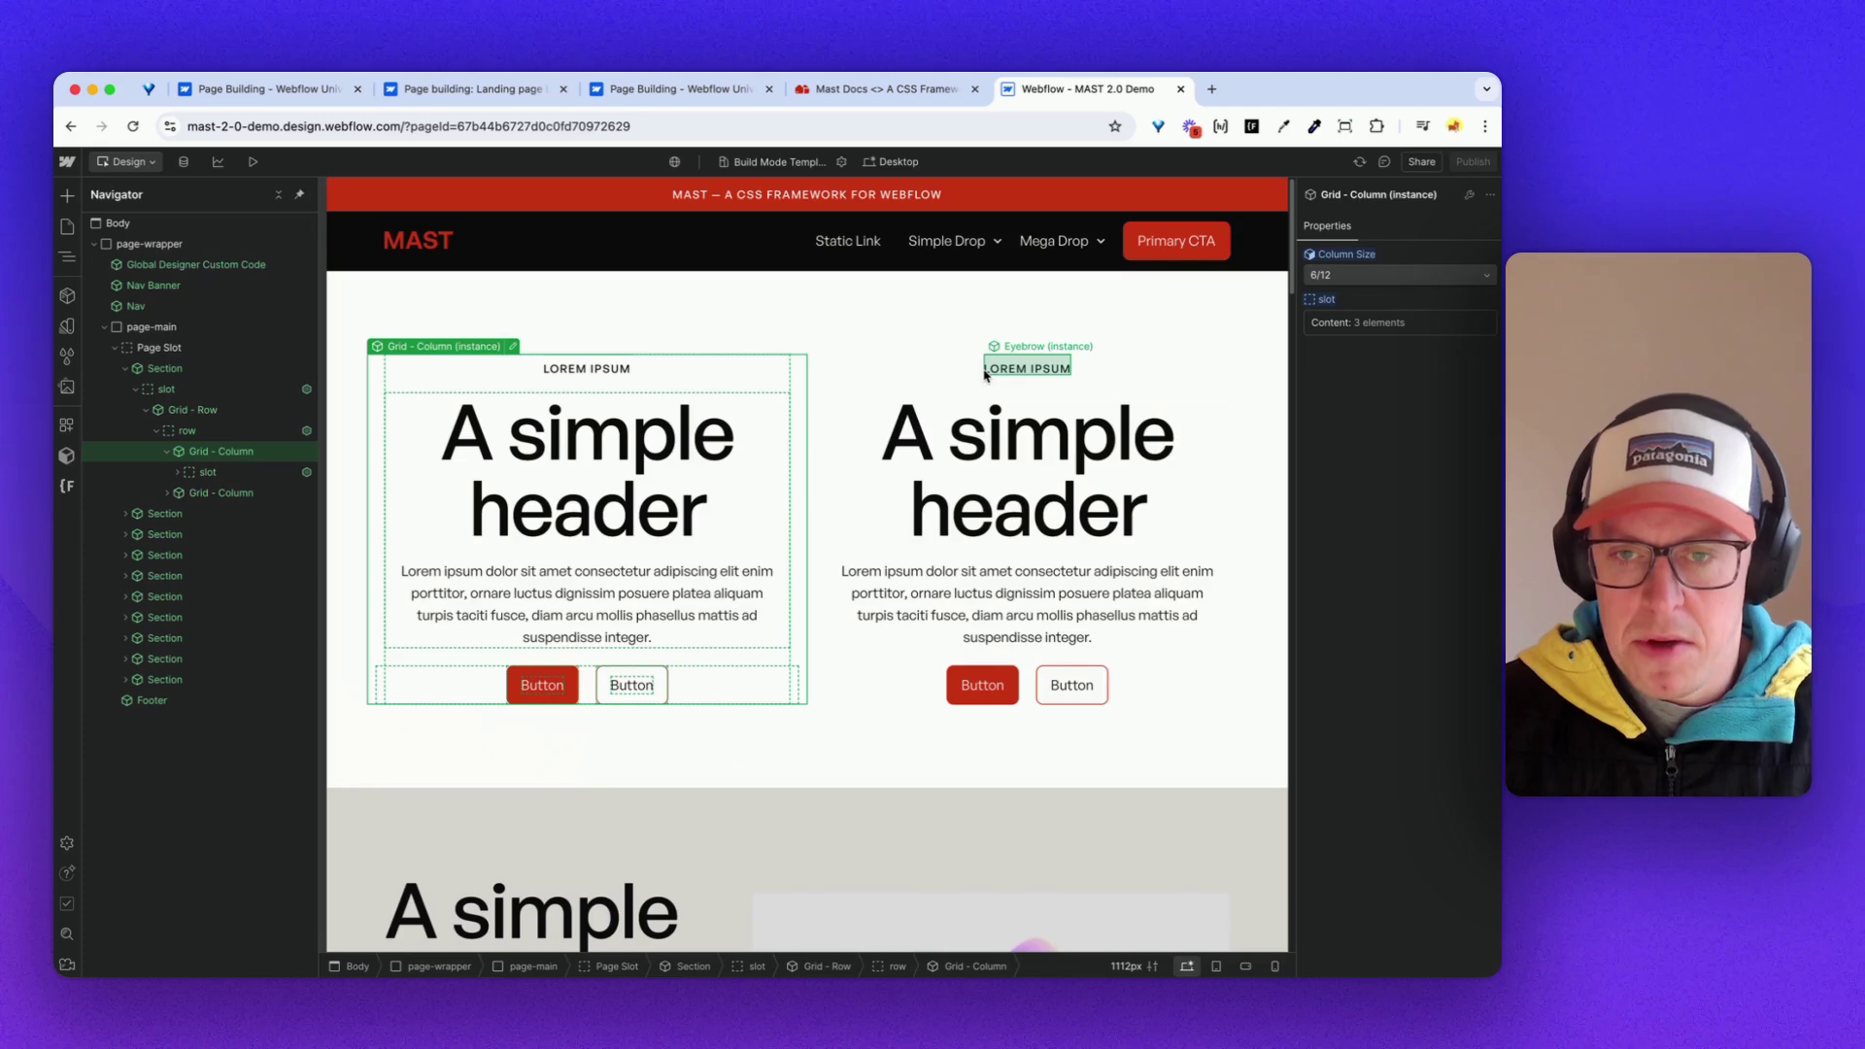
pyautogui.click(214, 412)
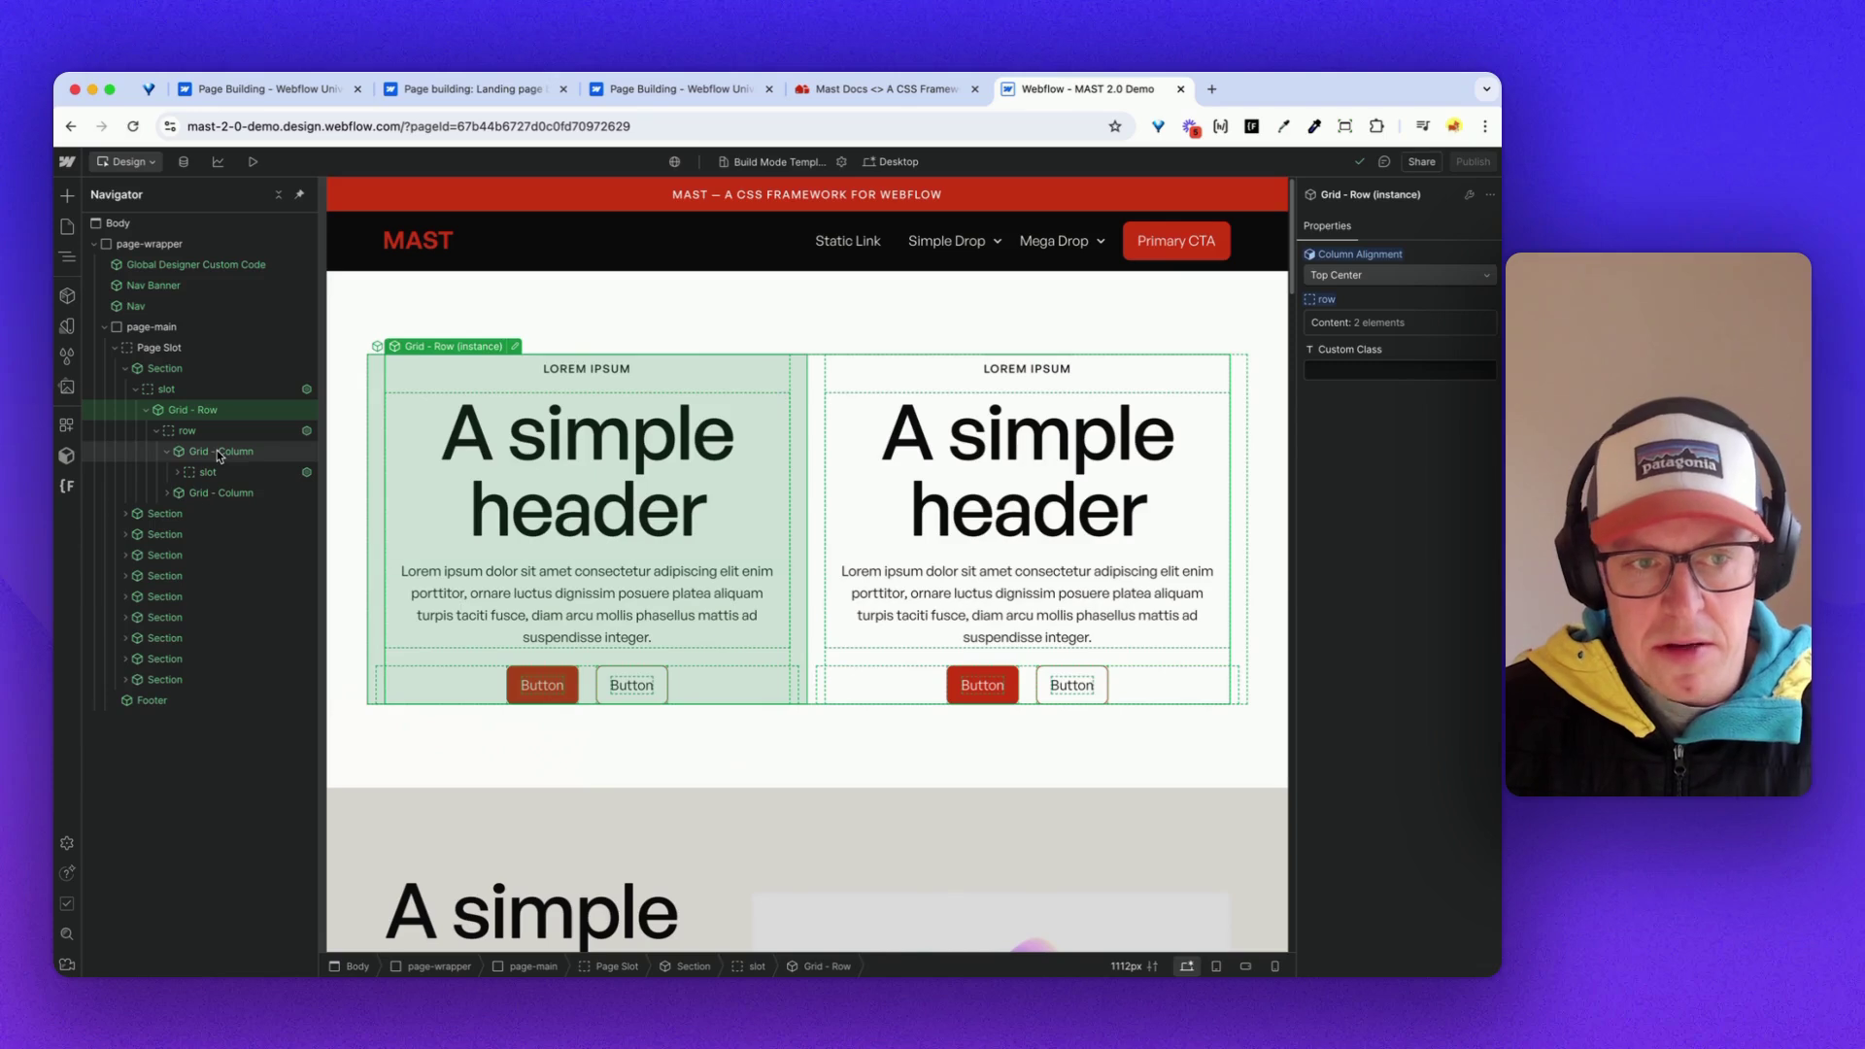
# - Open the first Grid - Column component and examine the col element's maximum width in the 6/12 and Full variants
pyautogui.doubleClick(219, 453)
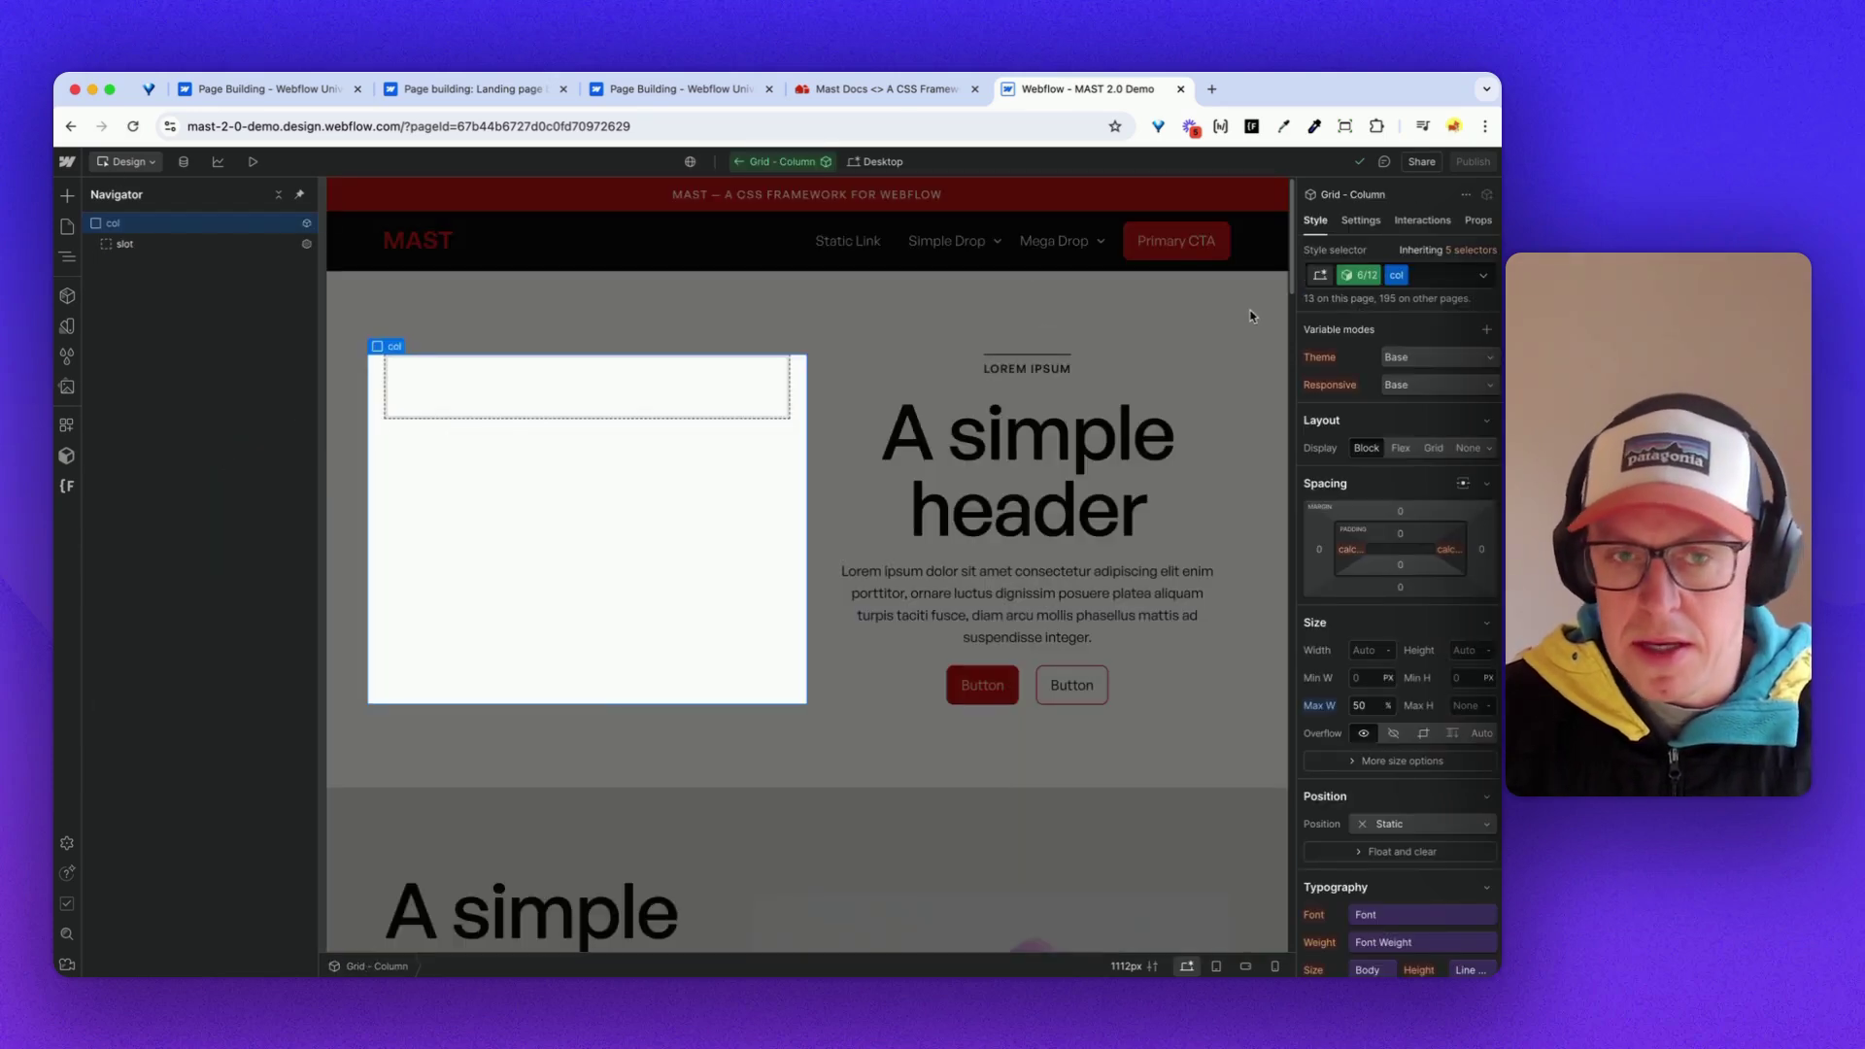
pyautogui.click(1370, 703)
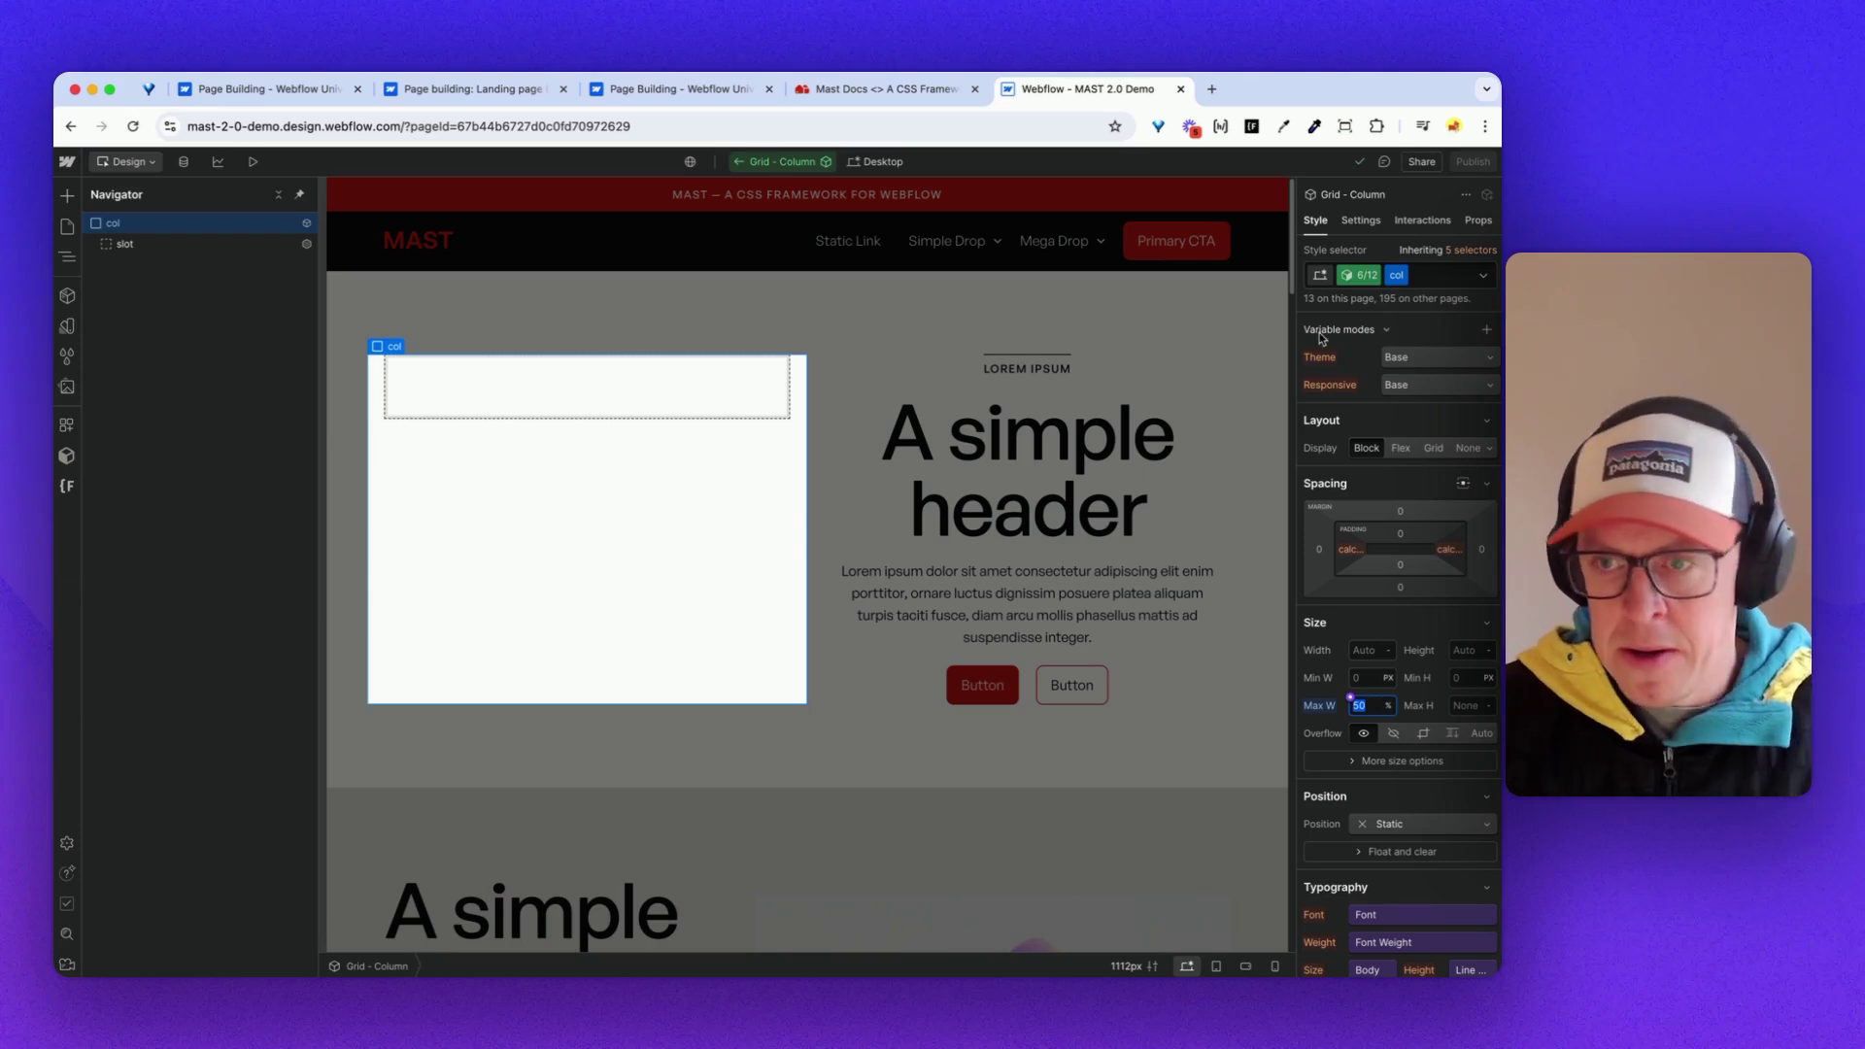
pyautogui.click(1355, 276)
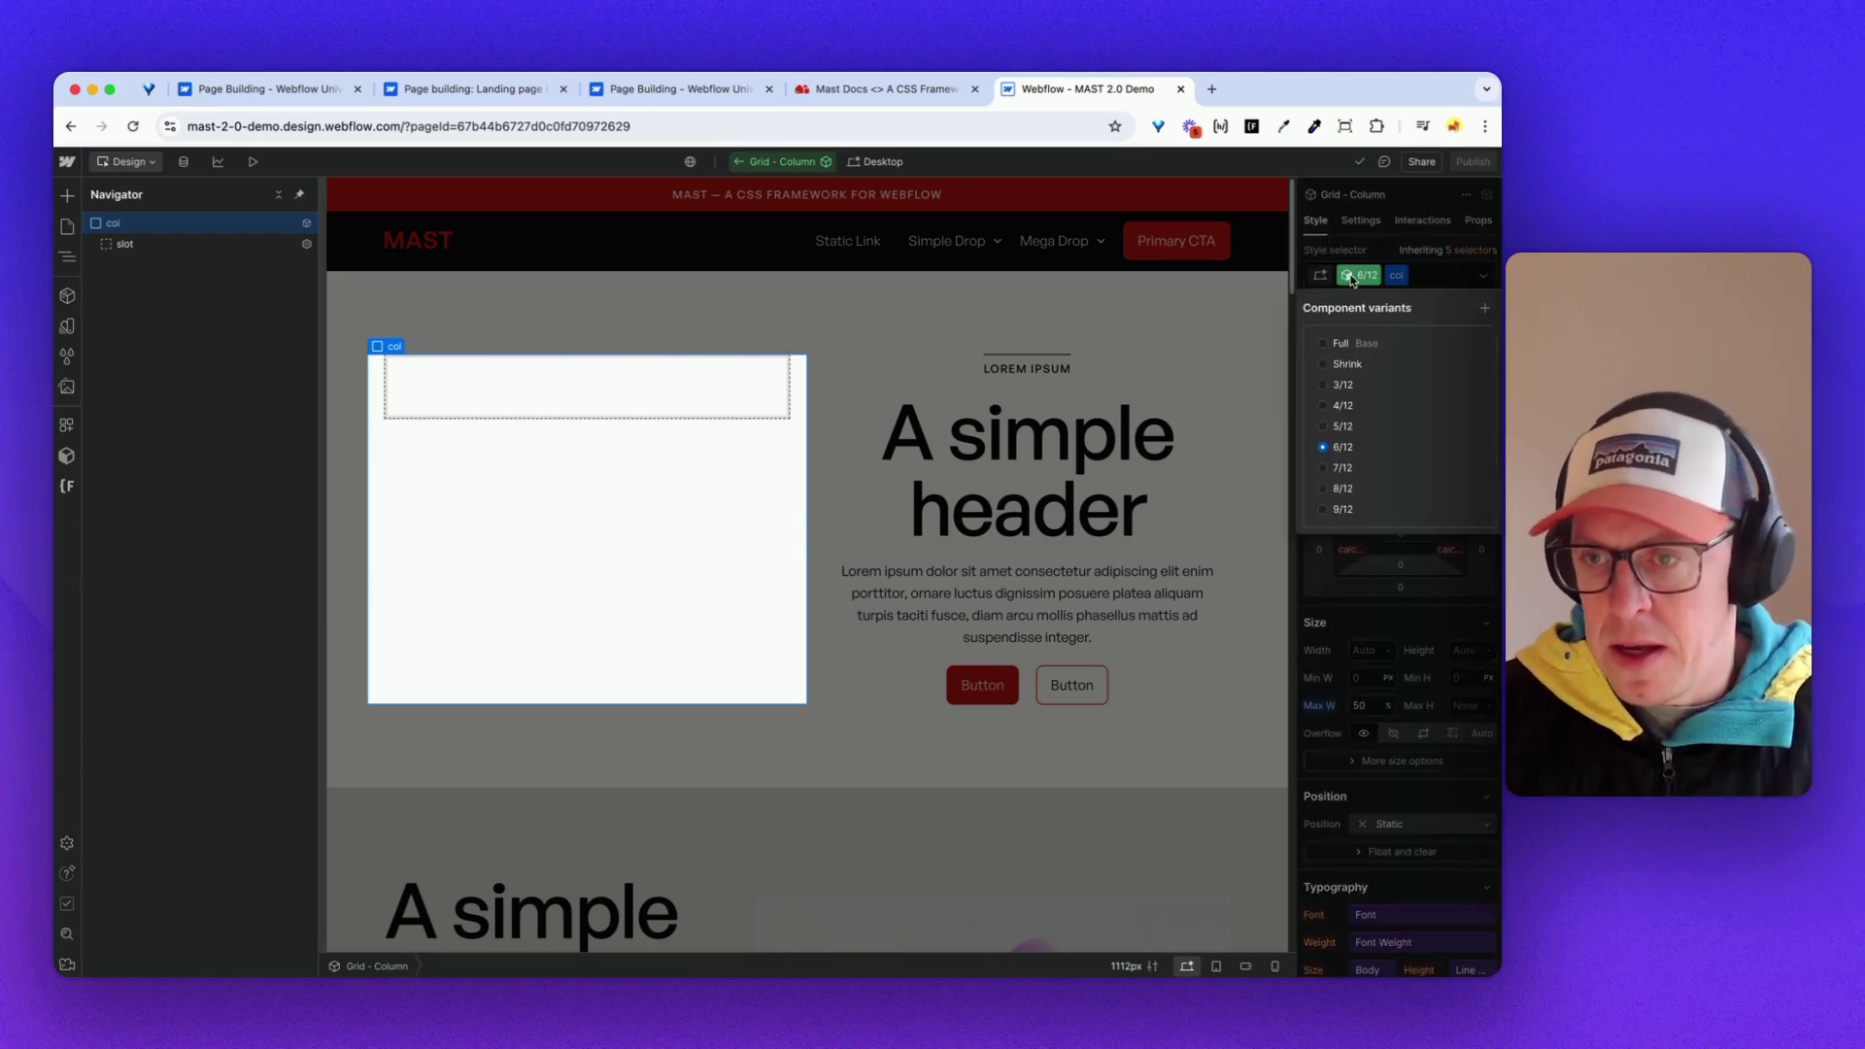
pyautogui.click(1340, 345)
pyautogui.click(1350, 659)
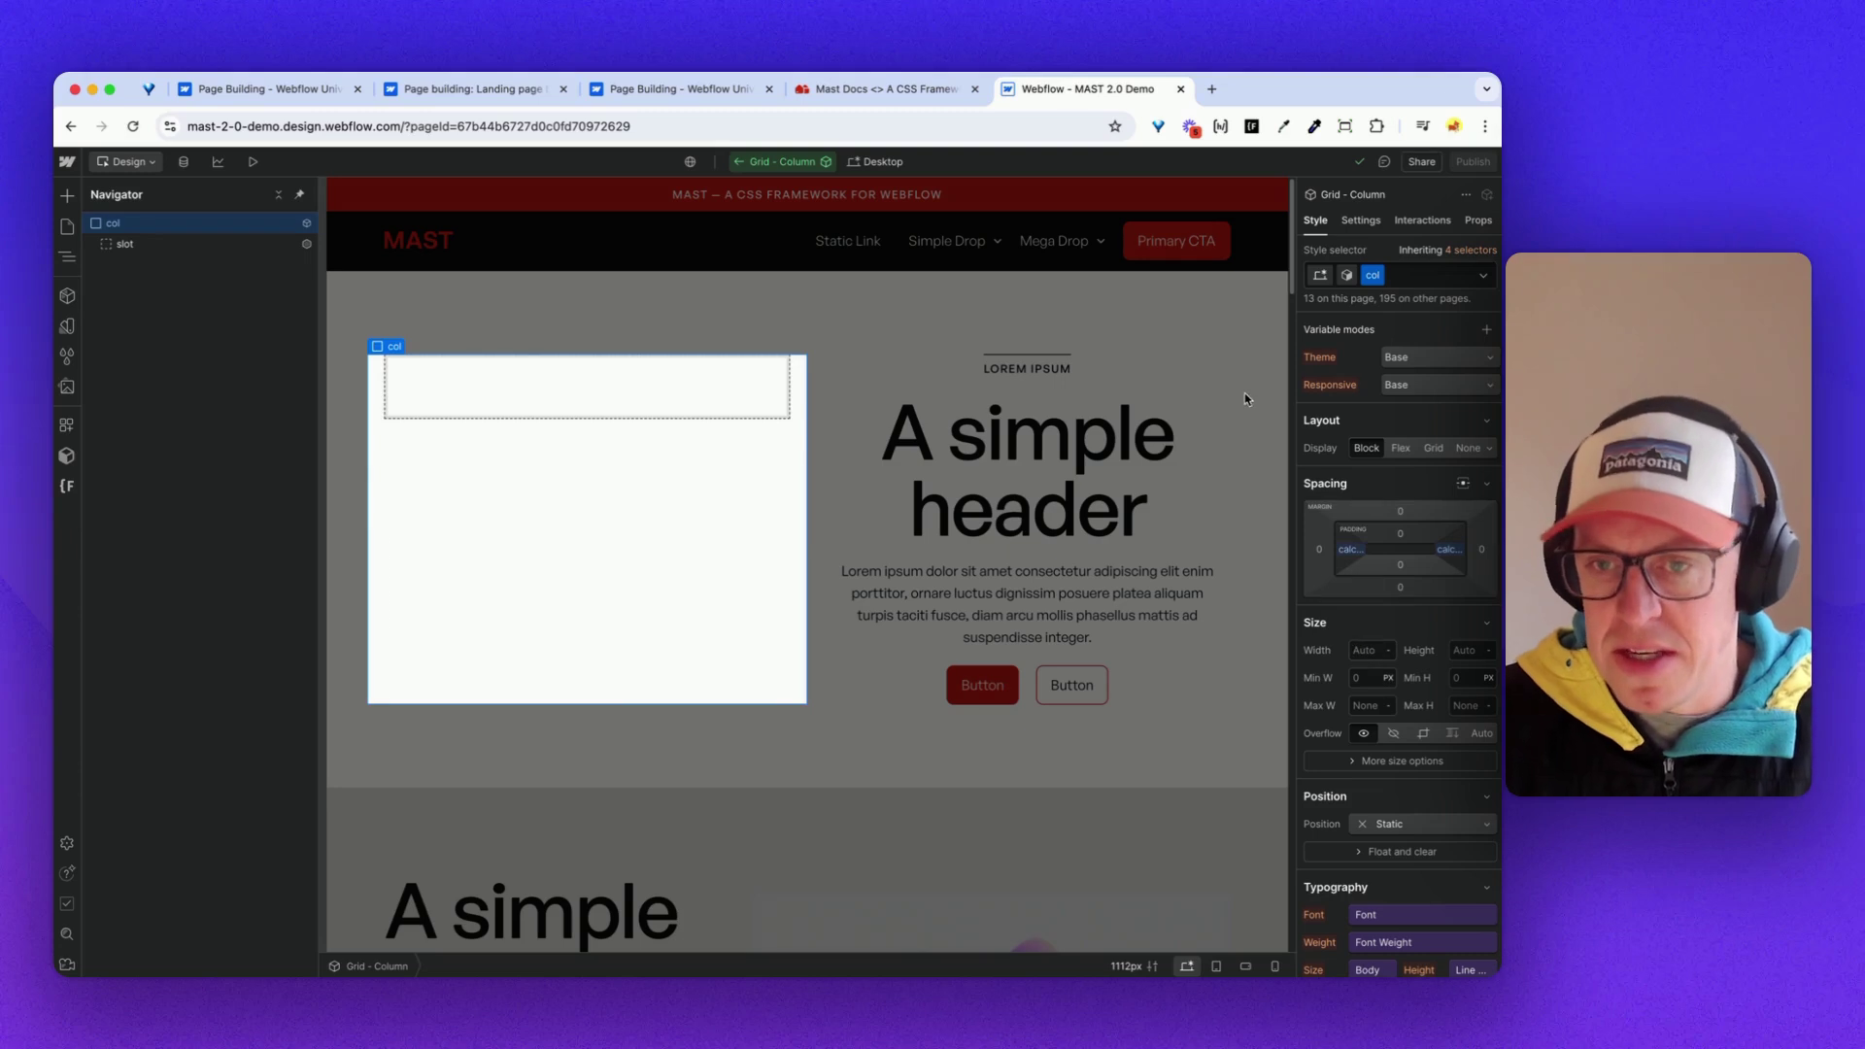
# - Compare the col element in the Shrink, 4/12, 5/12 and 3/12 variants and return to the page
pyautogui.click(1348, 275)
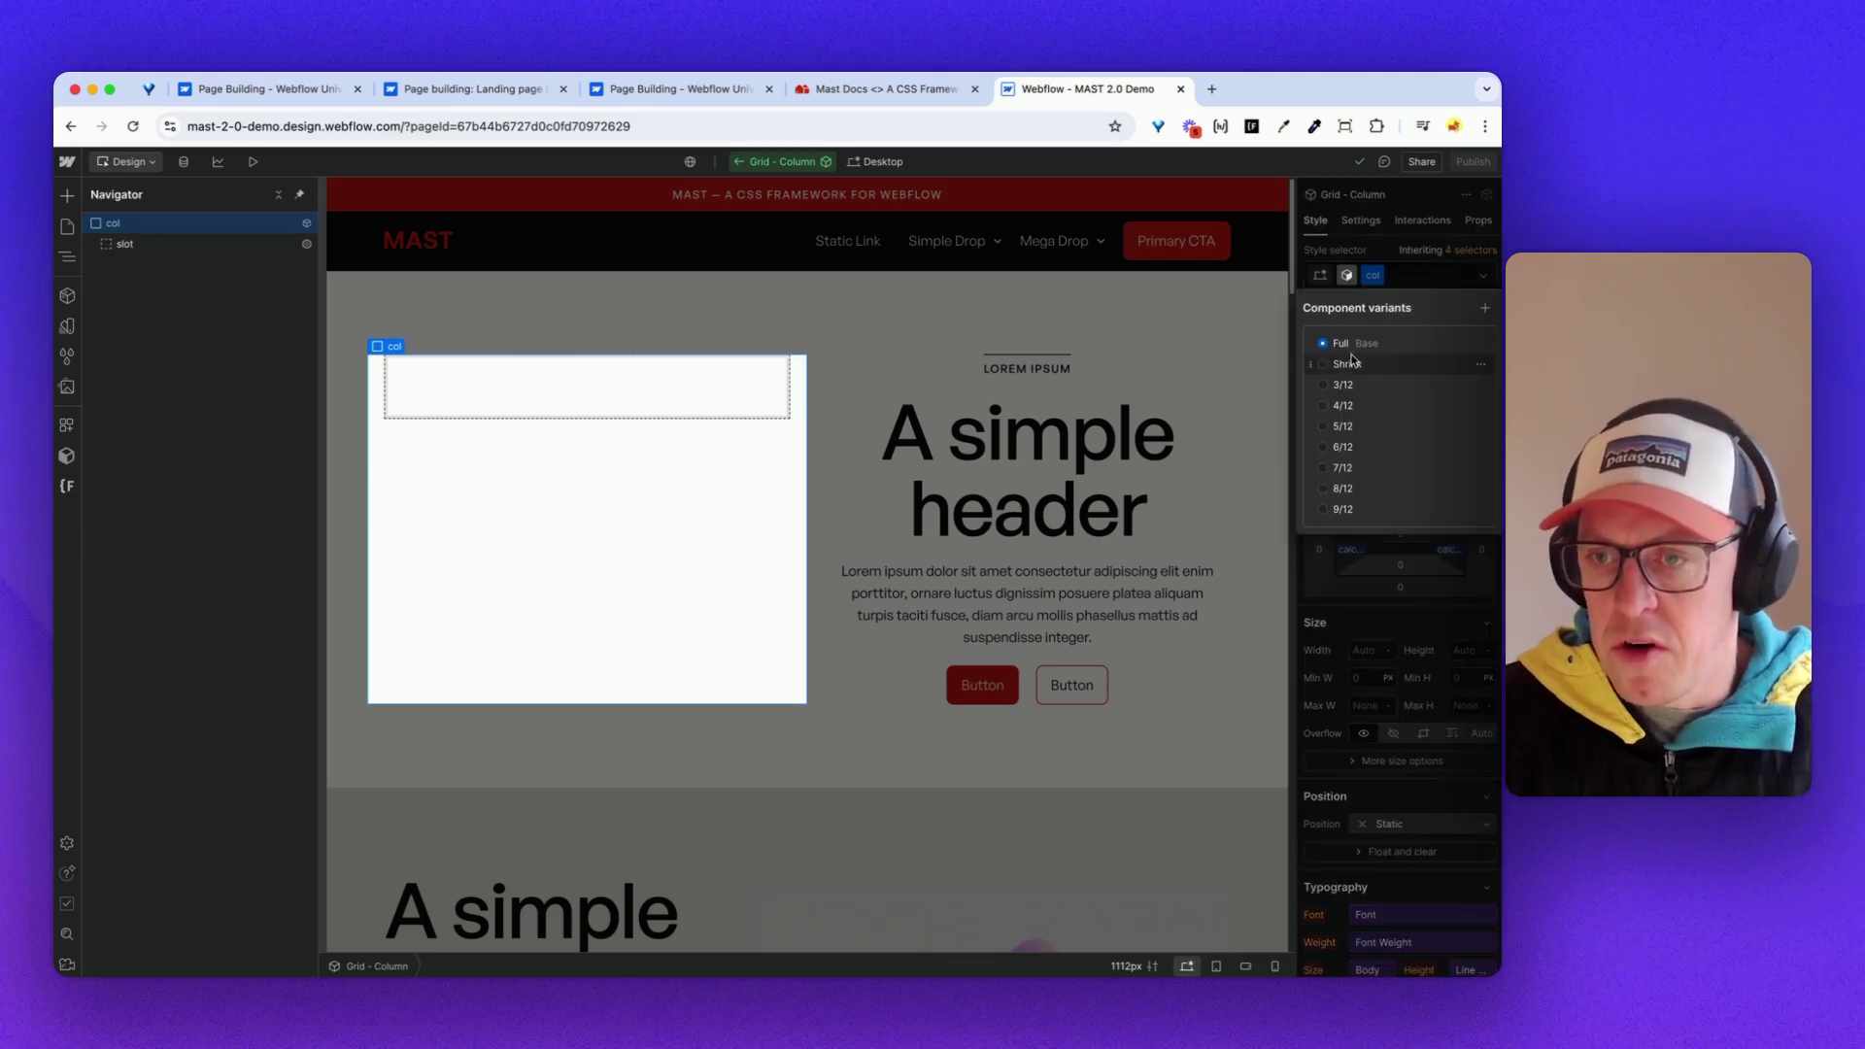
pyautogui.click(1348, 364)
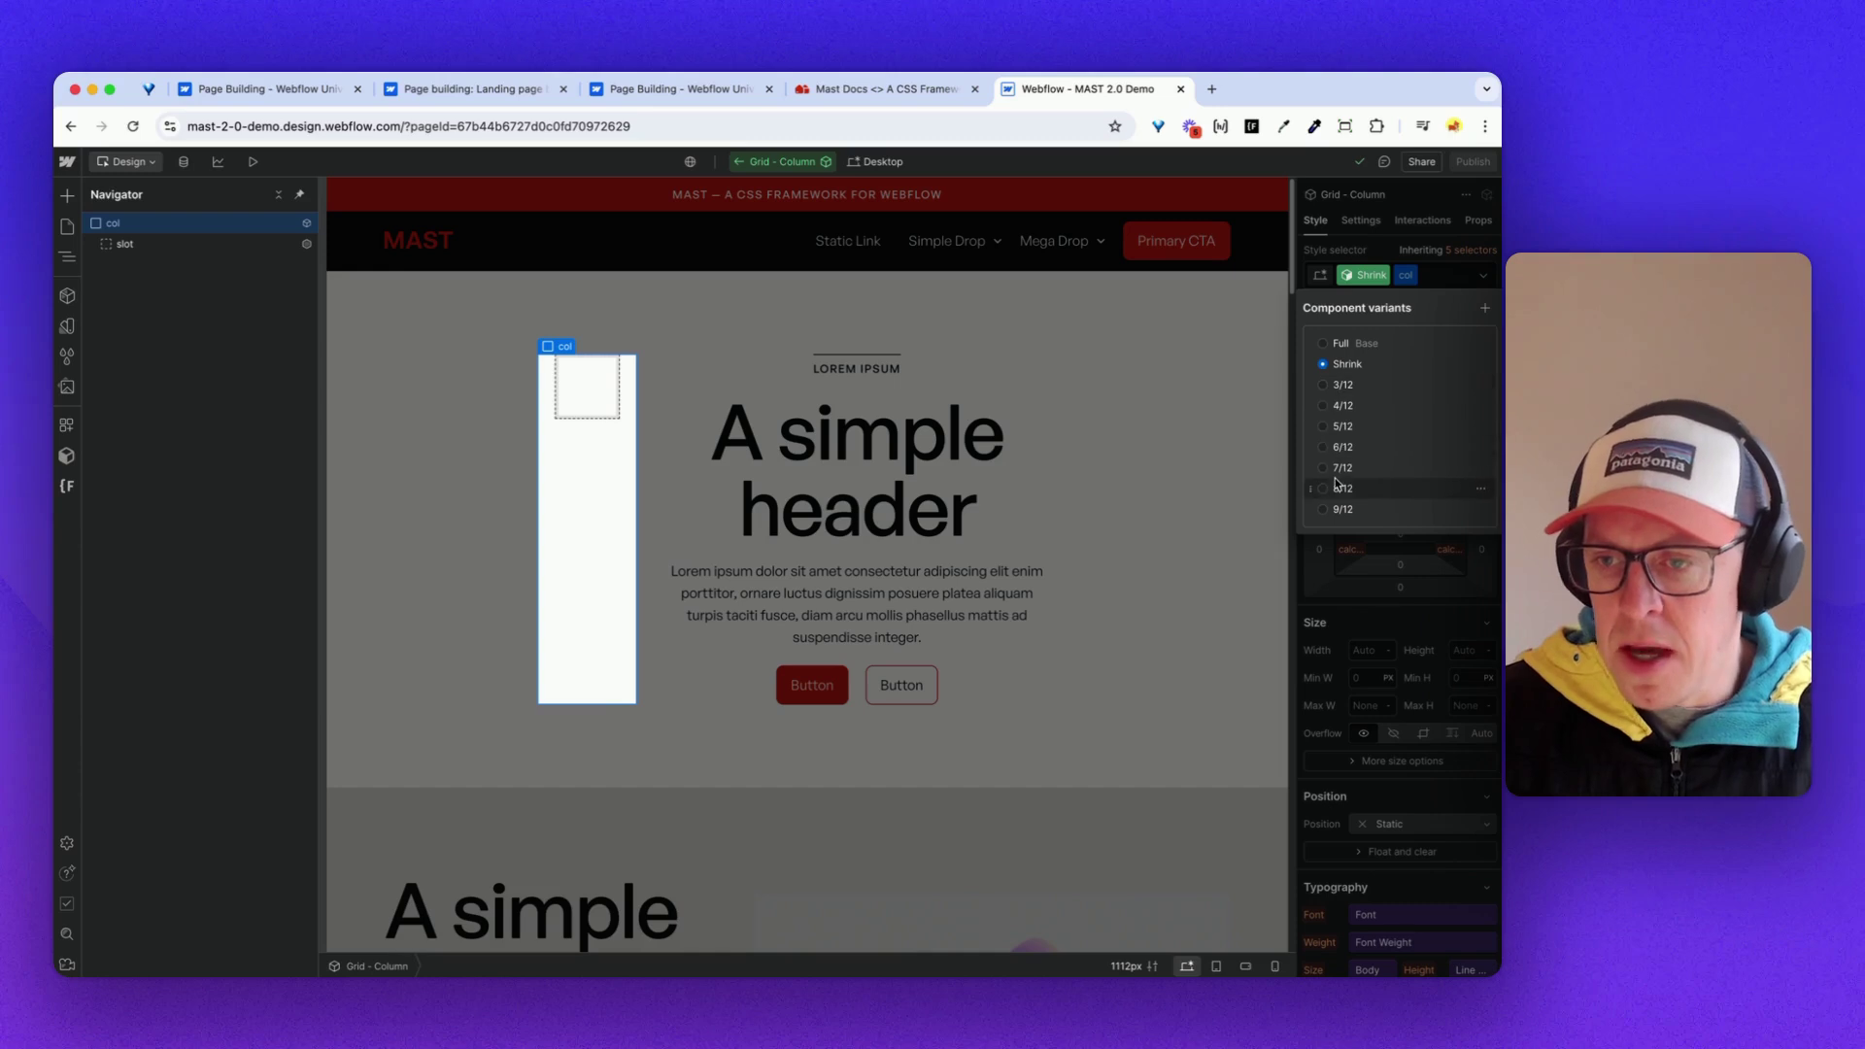
pyautogui.click(1323, 406)
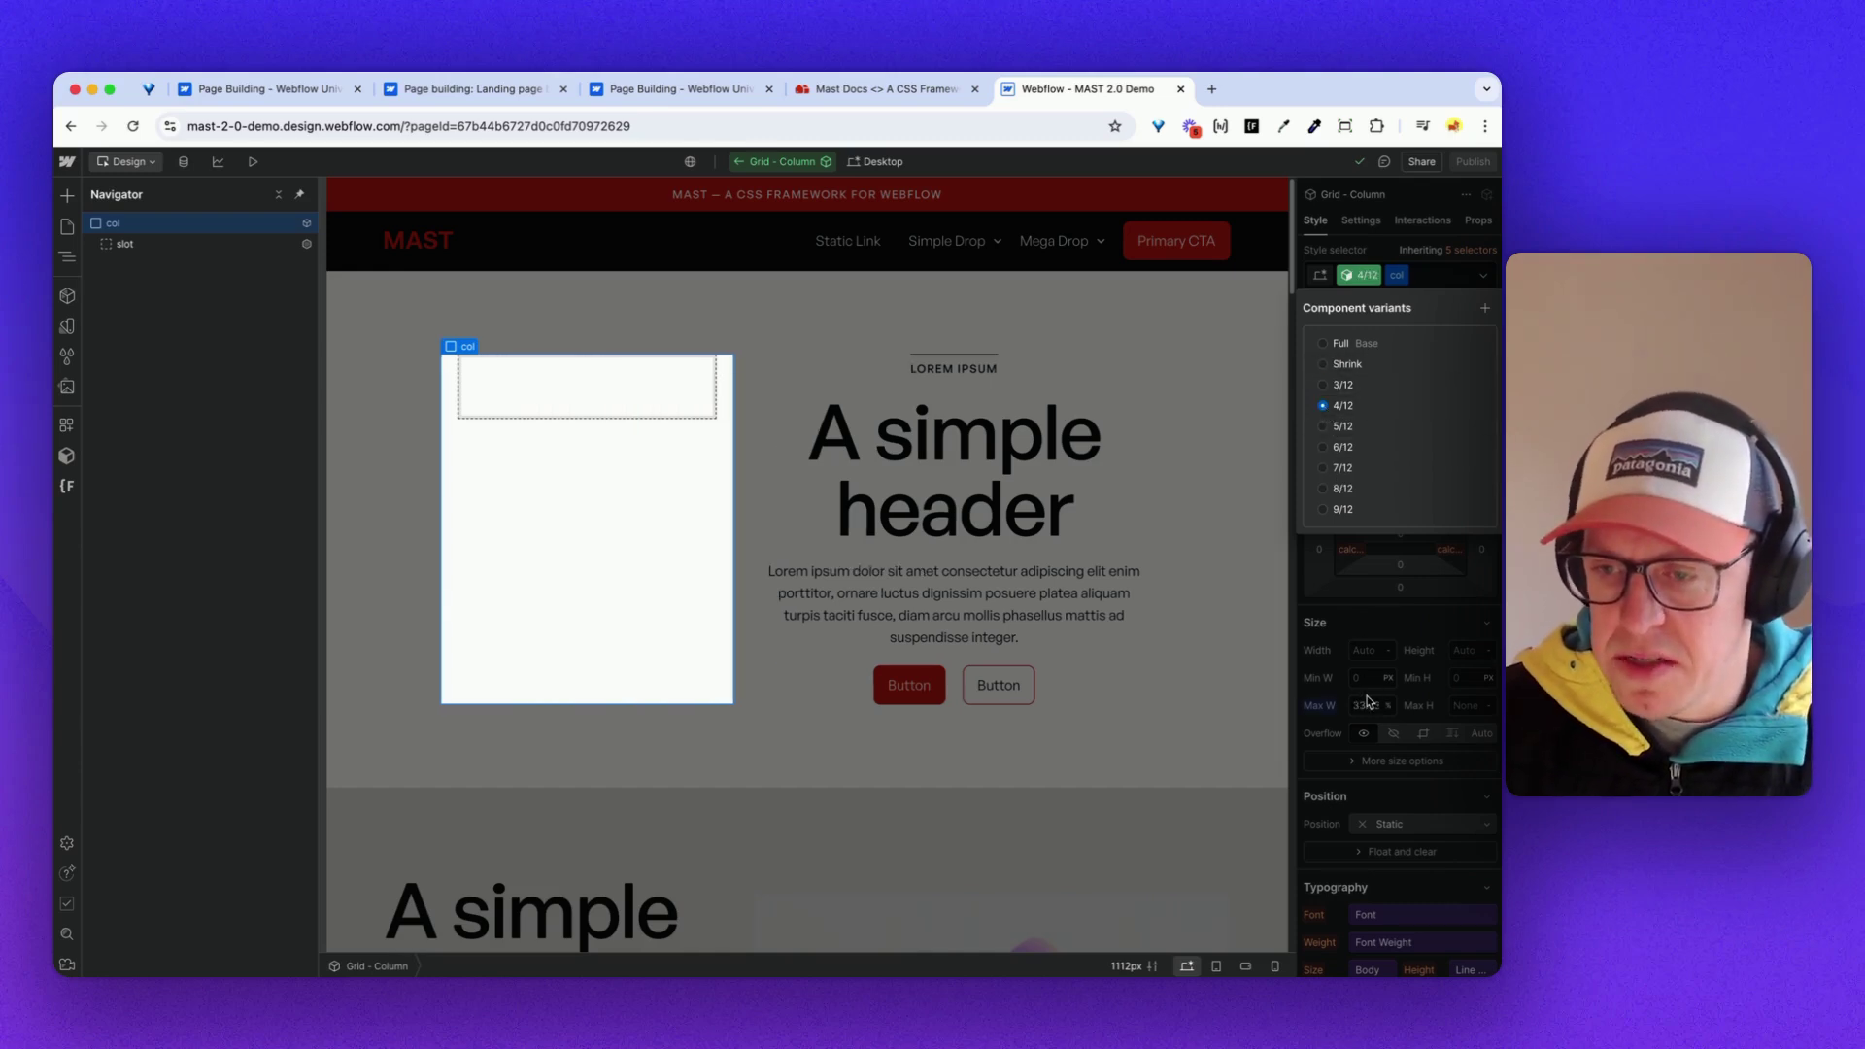
pyautogui.click(1338, 426)
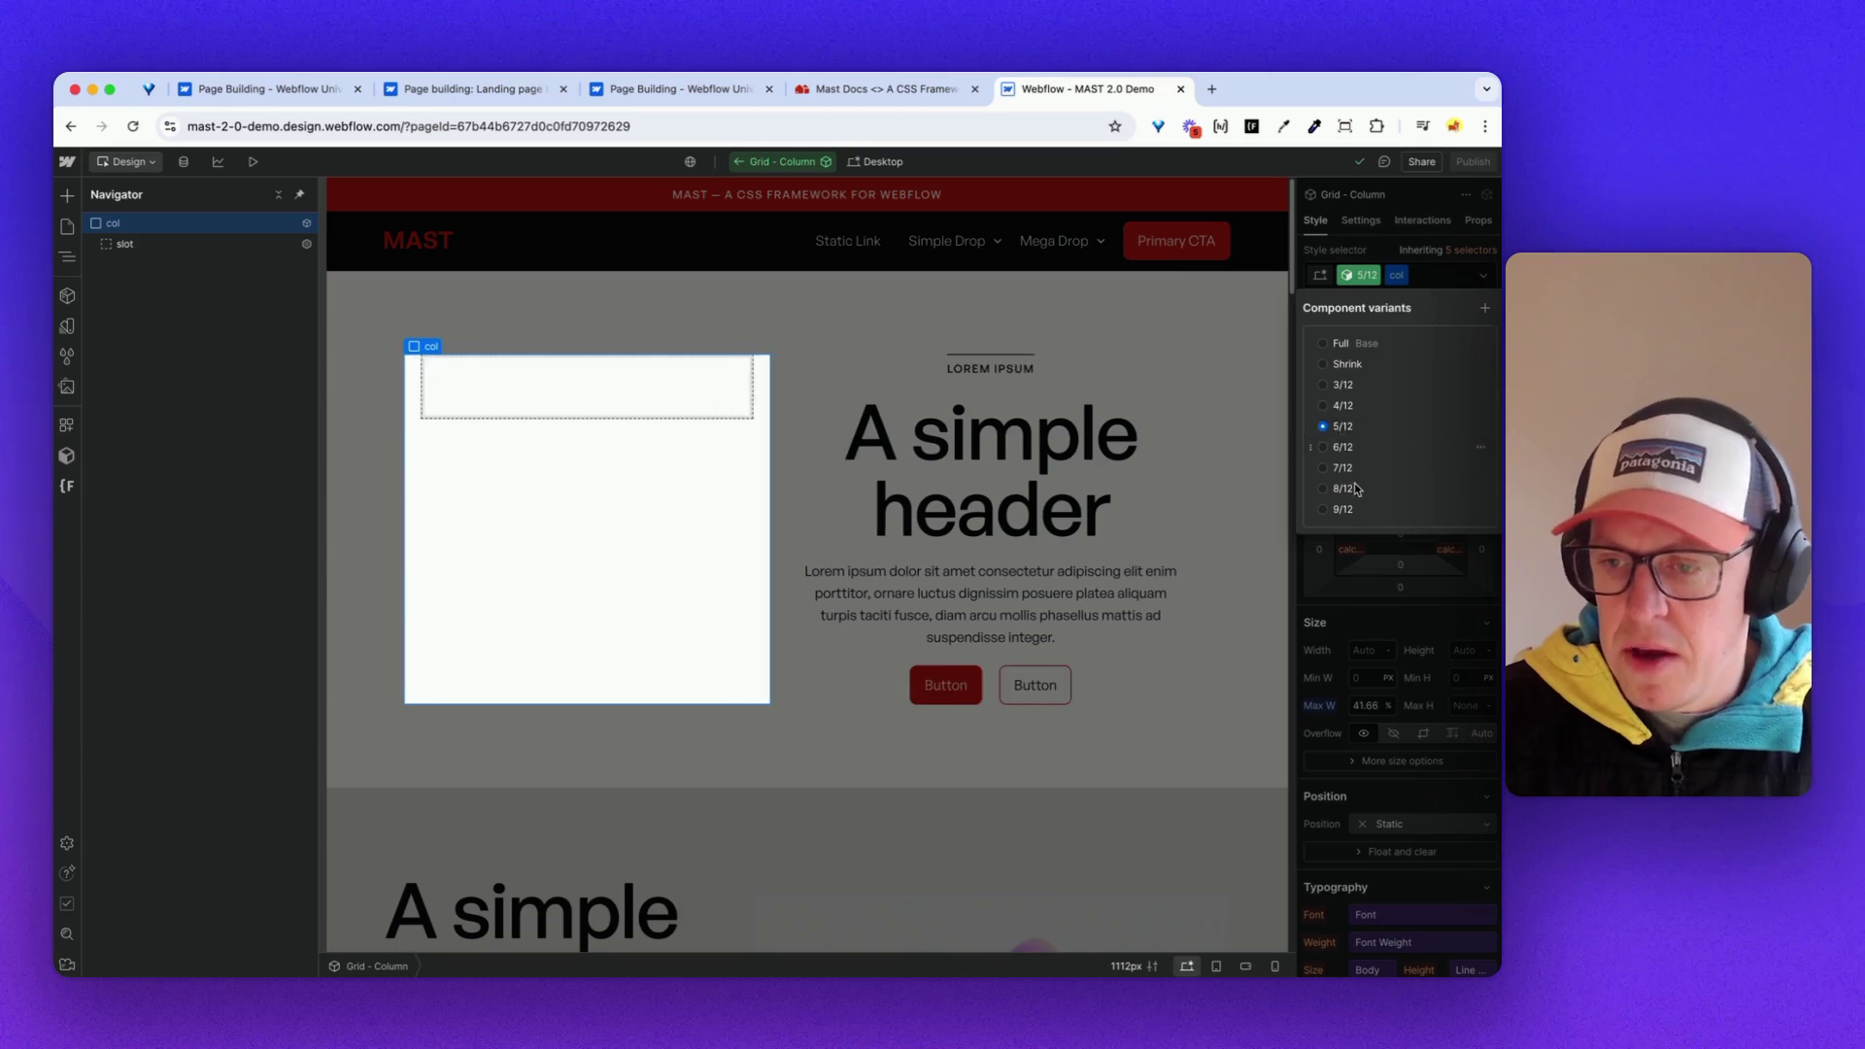
pyautogui.click(1344, 387)
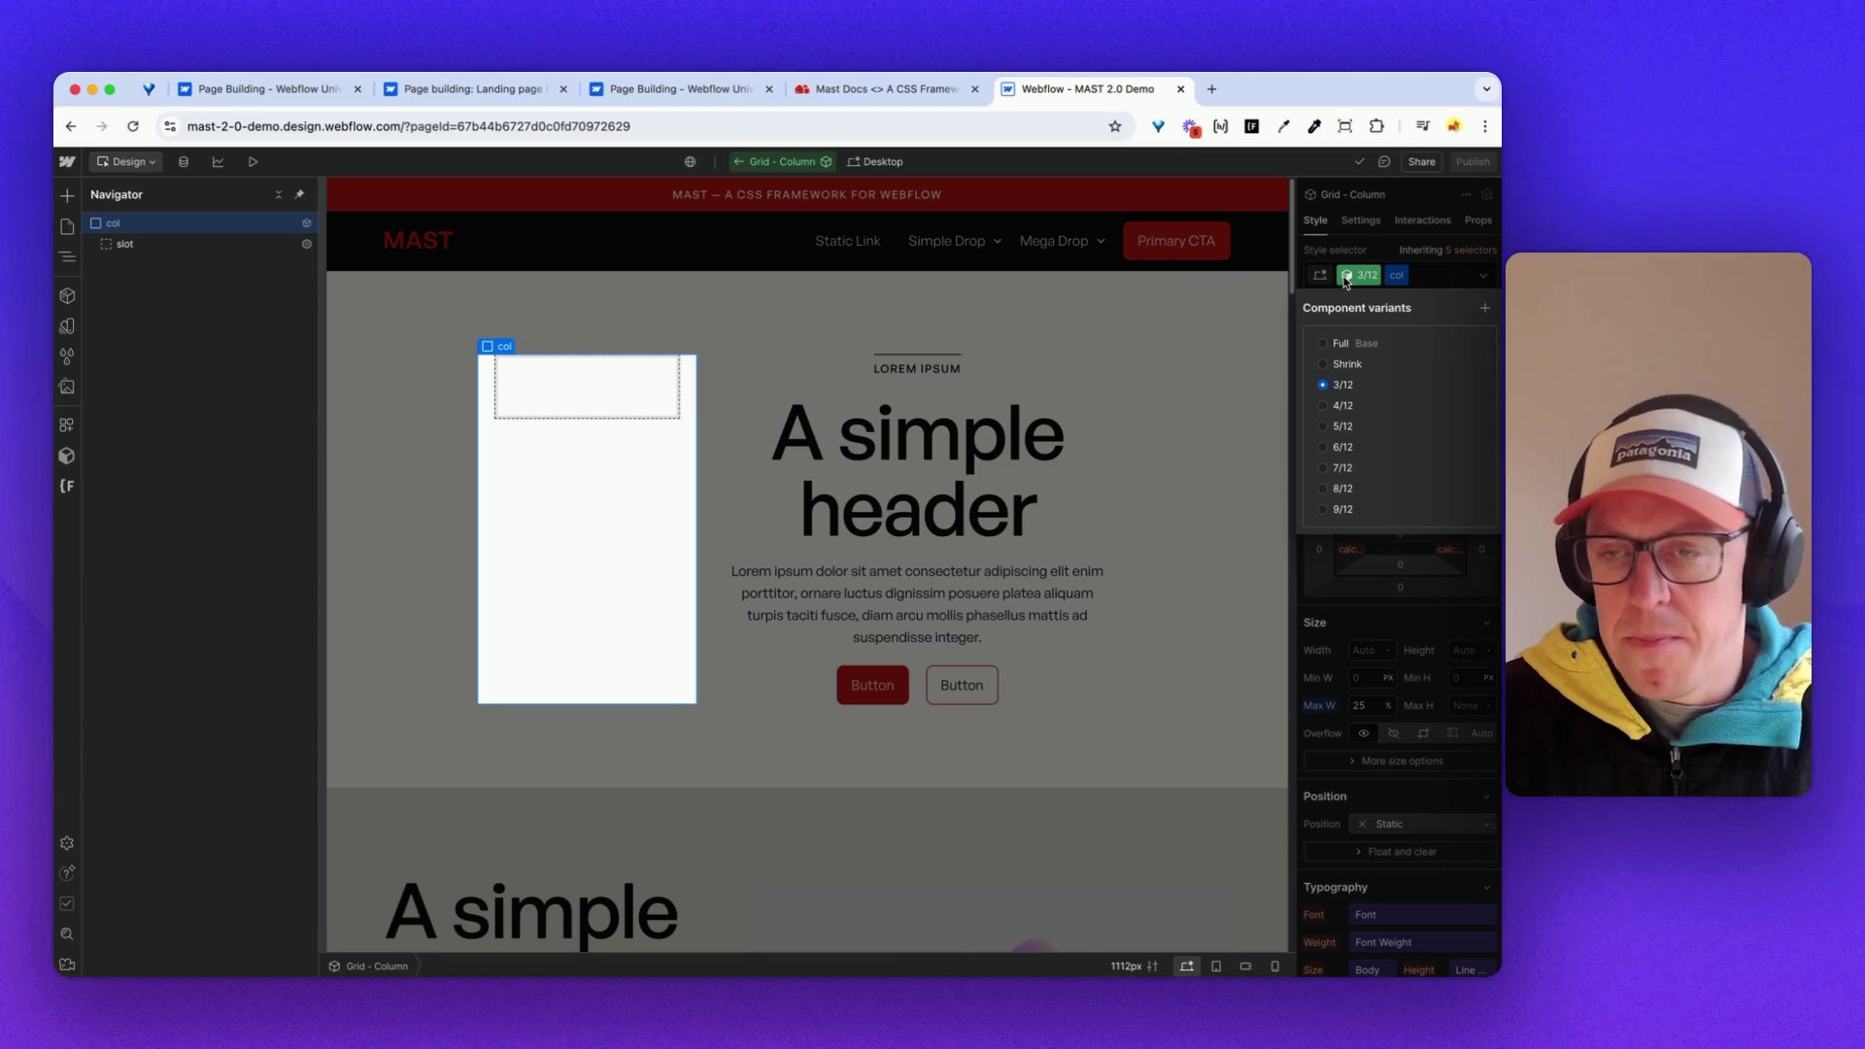
pyautogui.click(845, 322)
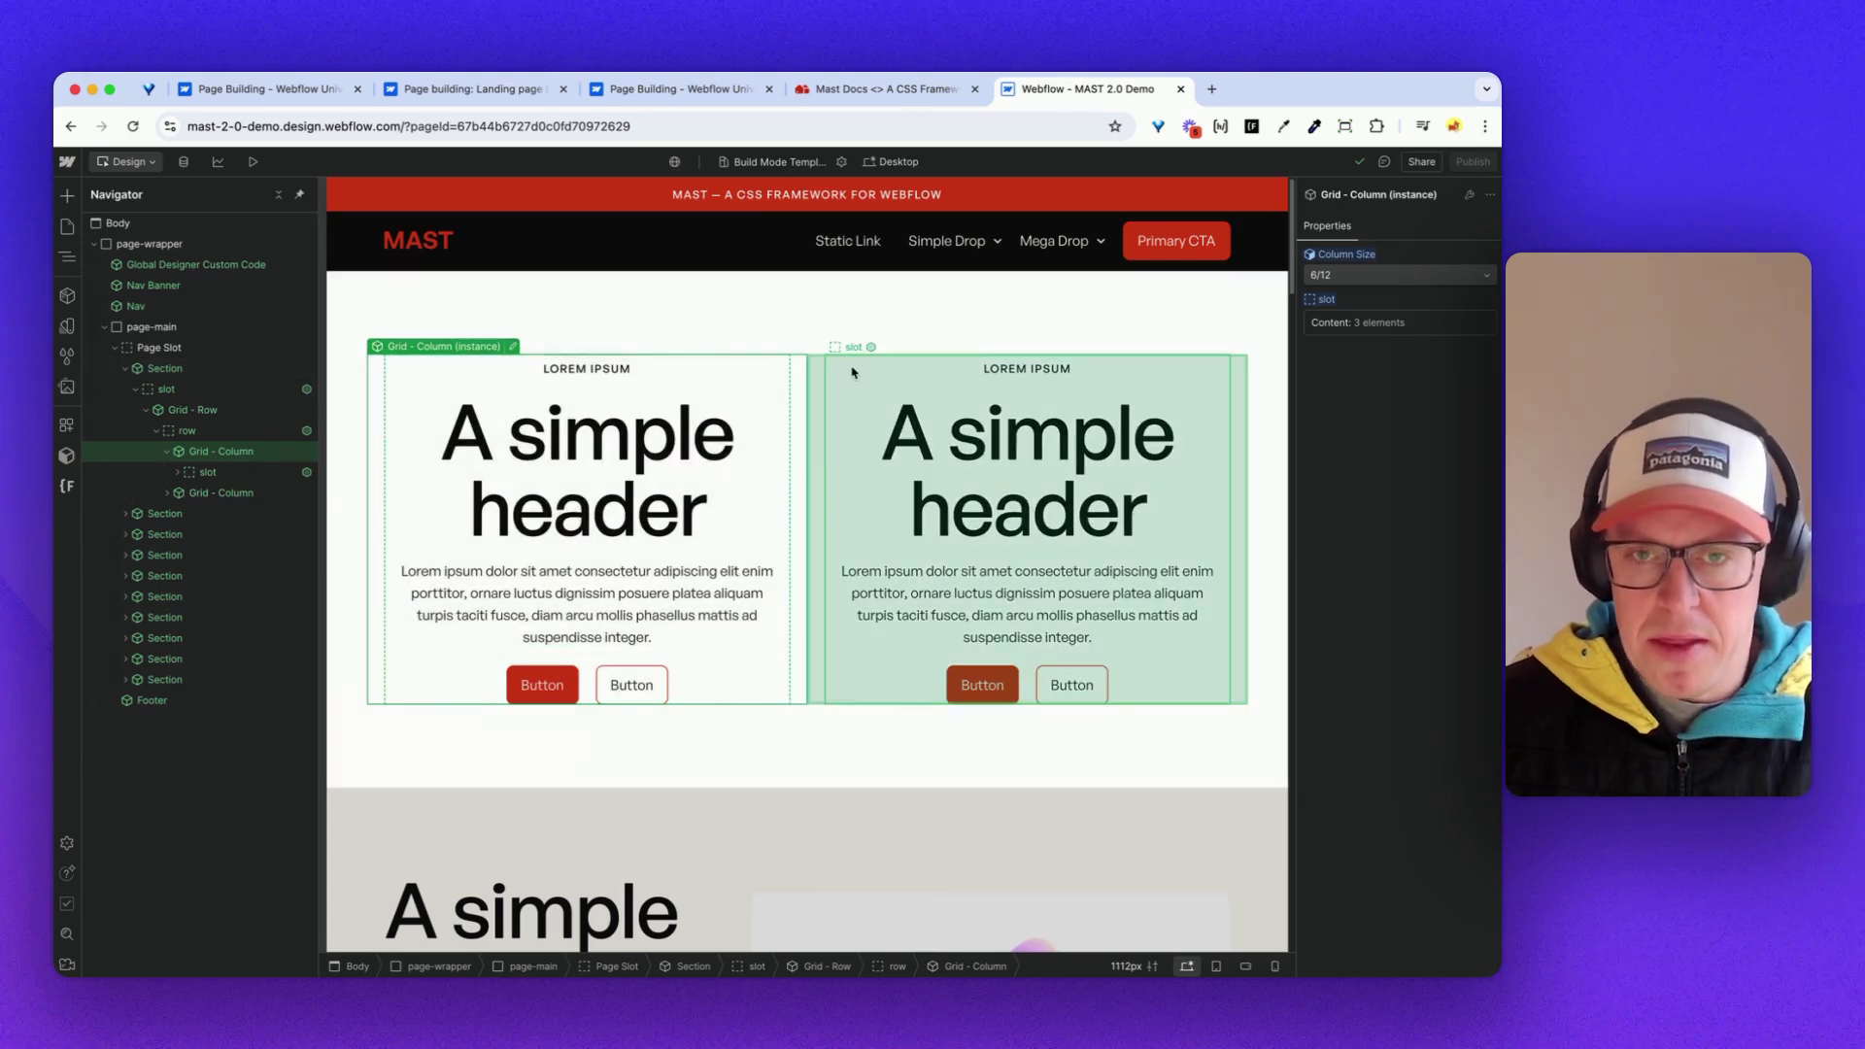
# - Preview the columns at the Mobile (L) breakpoint, examine the component's col maximum width there and at Tablet, and return to the page
pyautogui.click(902, 161)
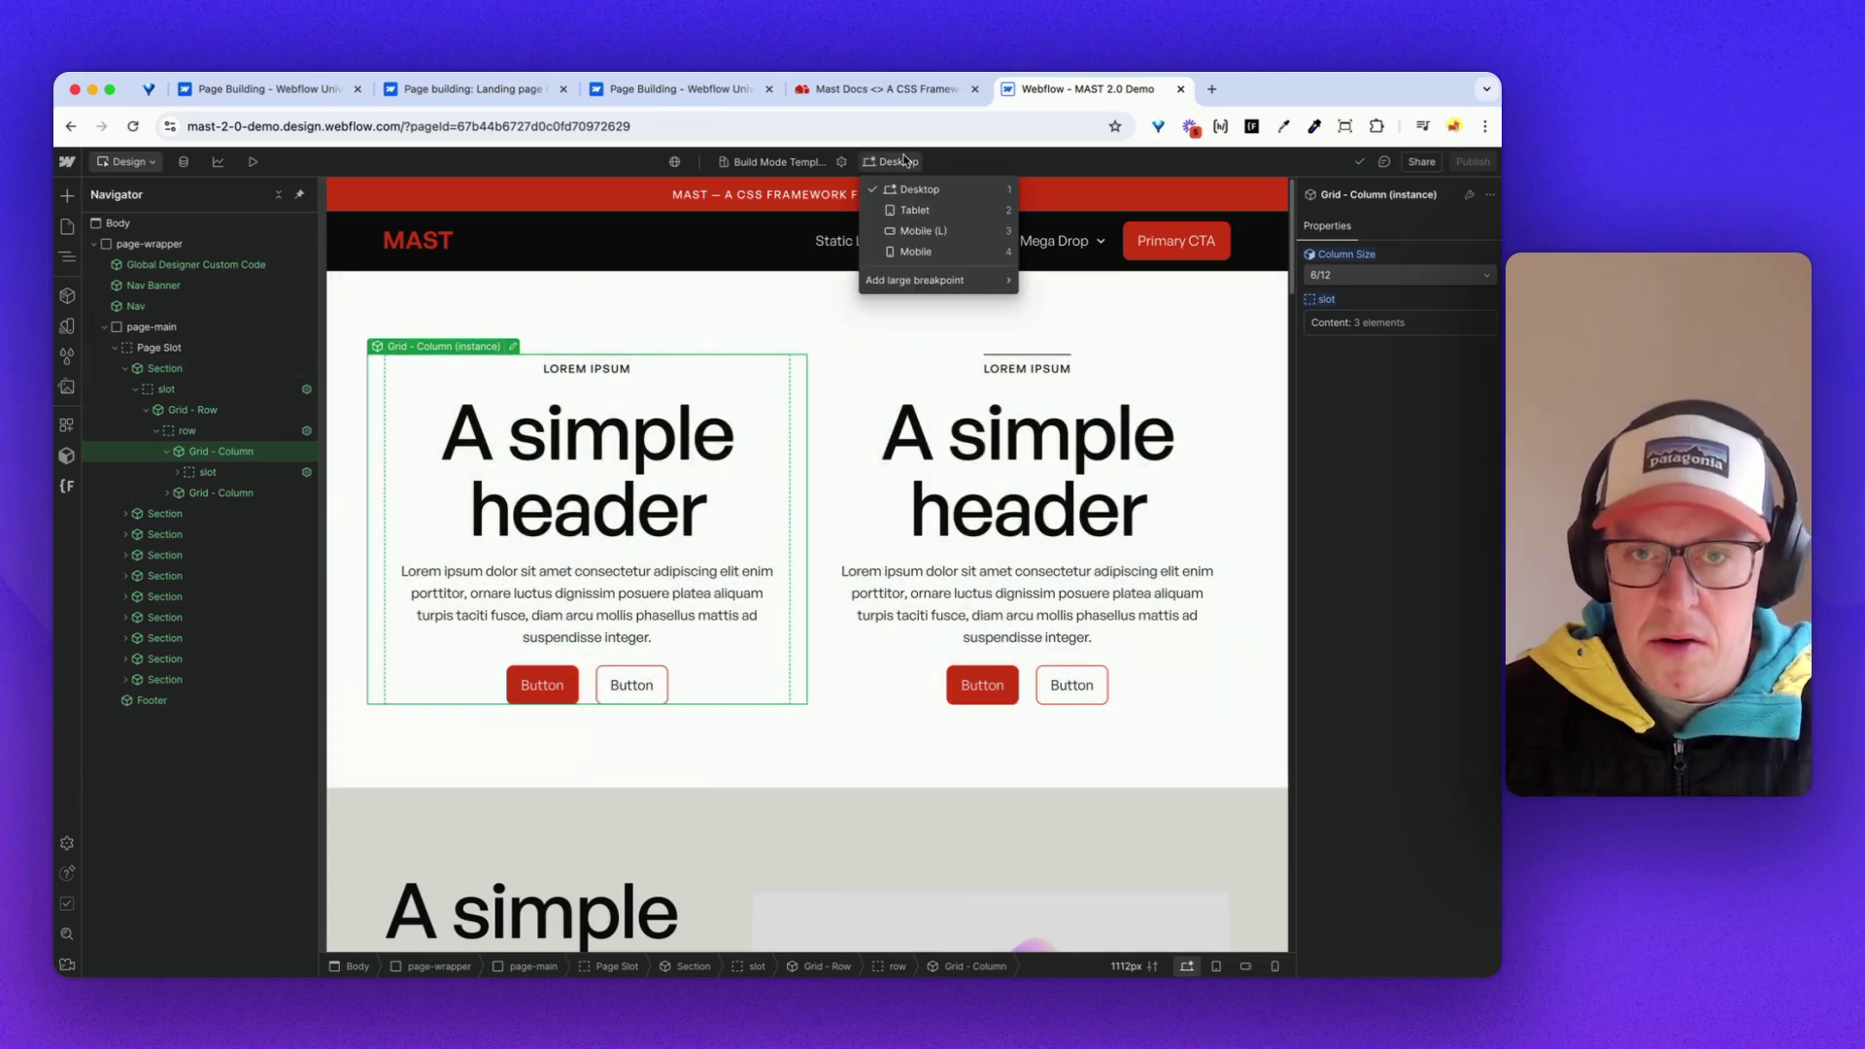
pyautogui.click(910, 230)
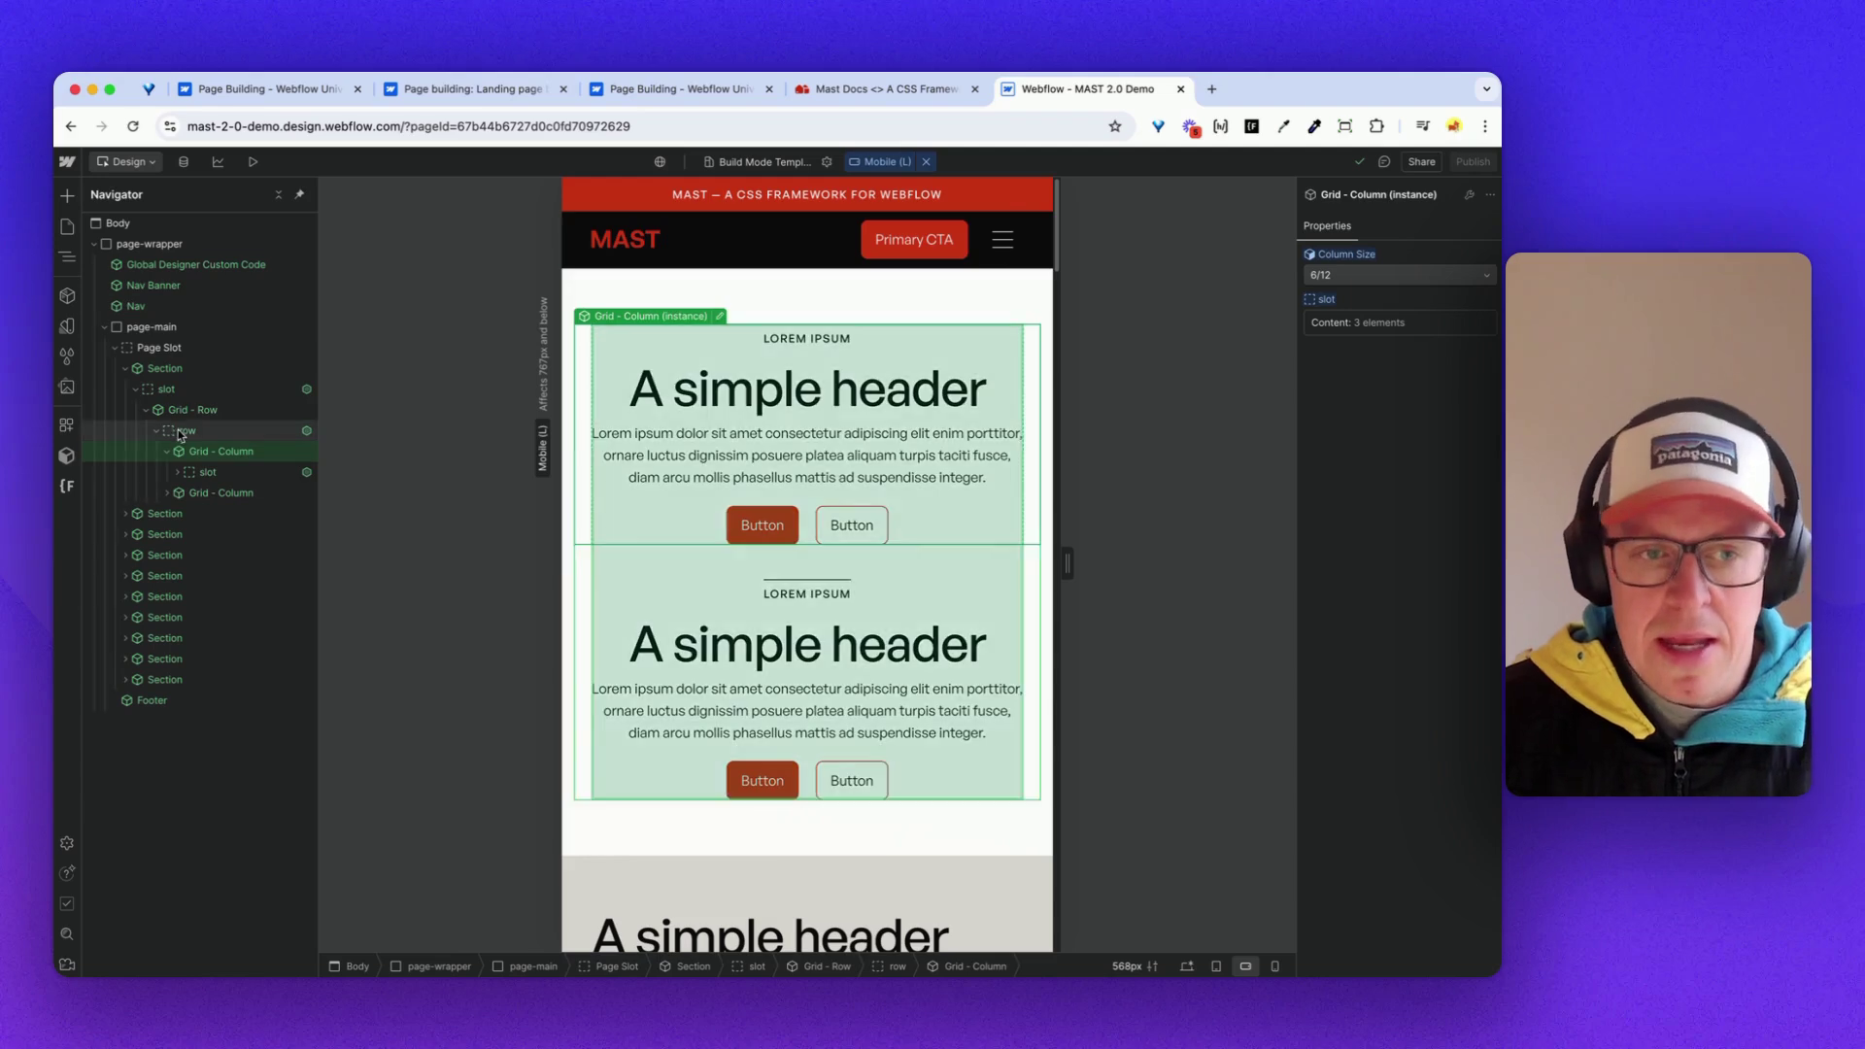
pyautogui.doubleClick(201, 453)
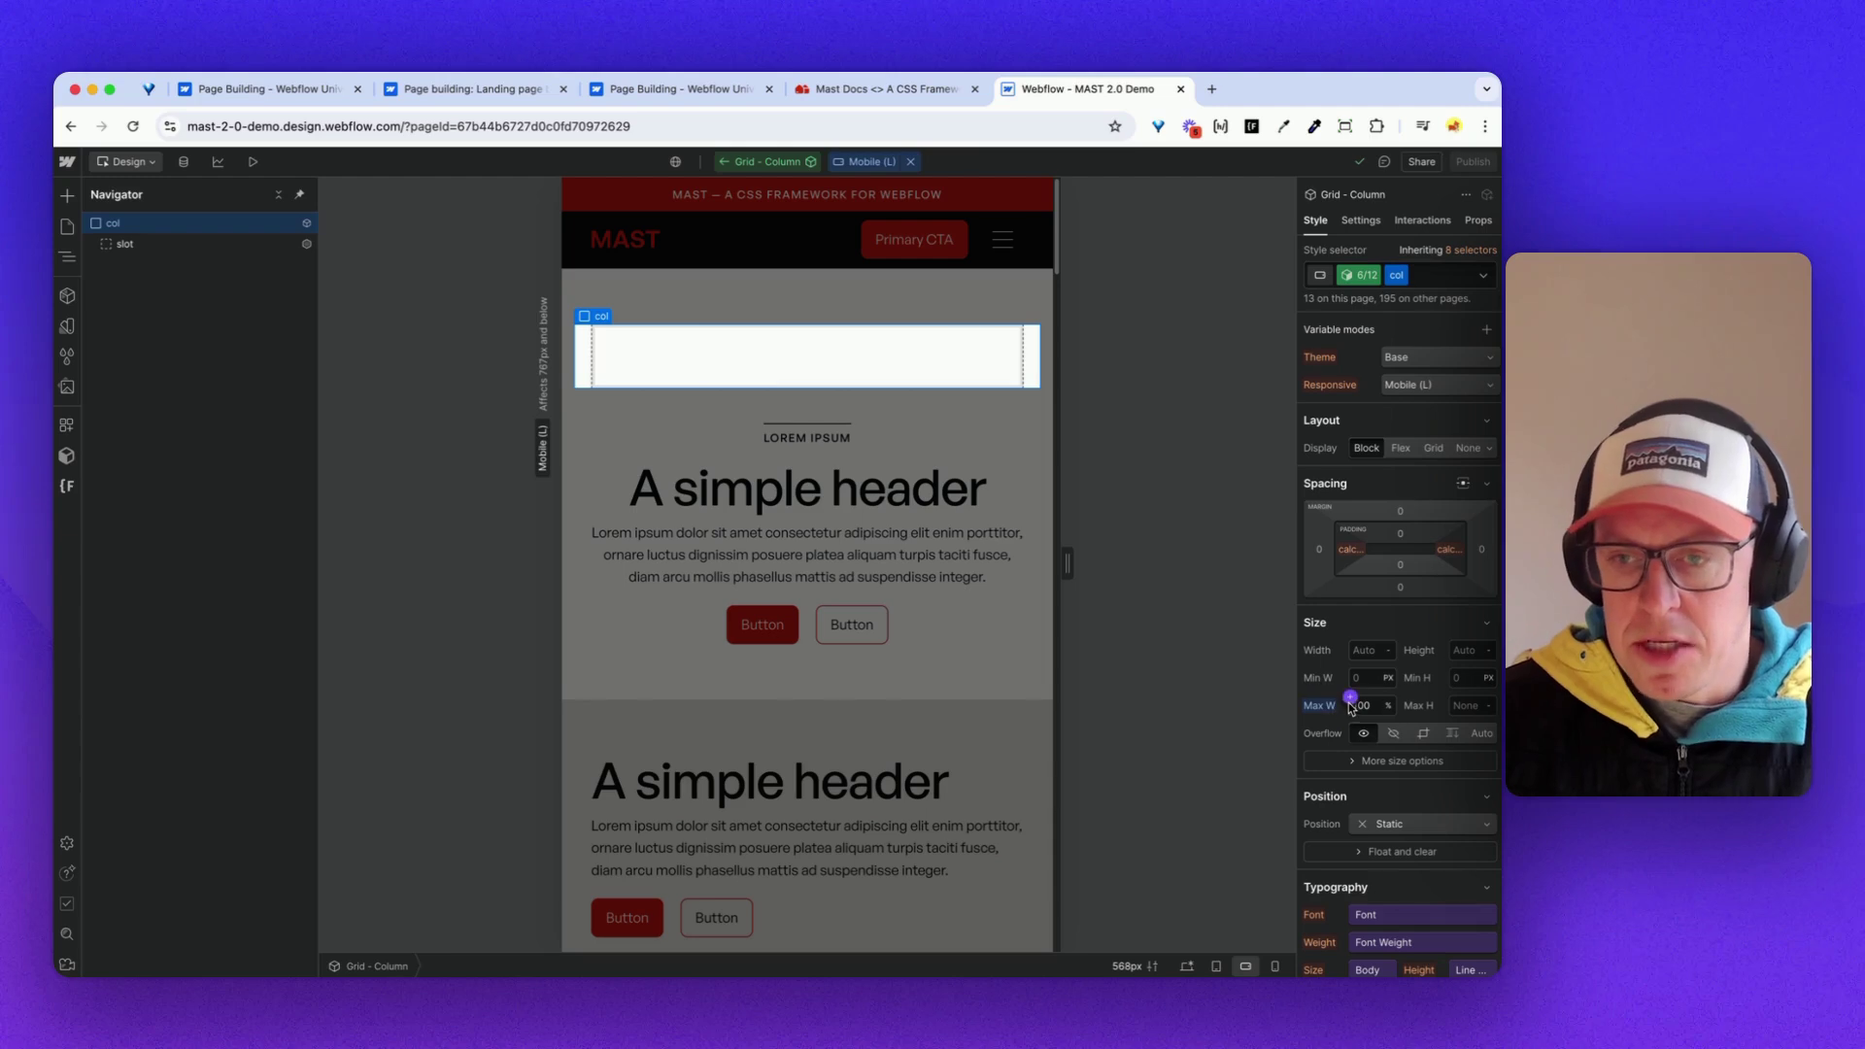
pyautogui.click(873, 167)
pyautogui.click(892, 222)
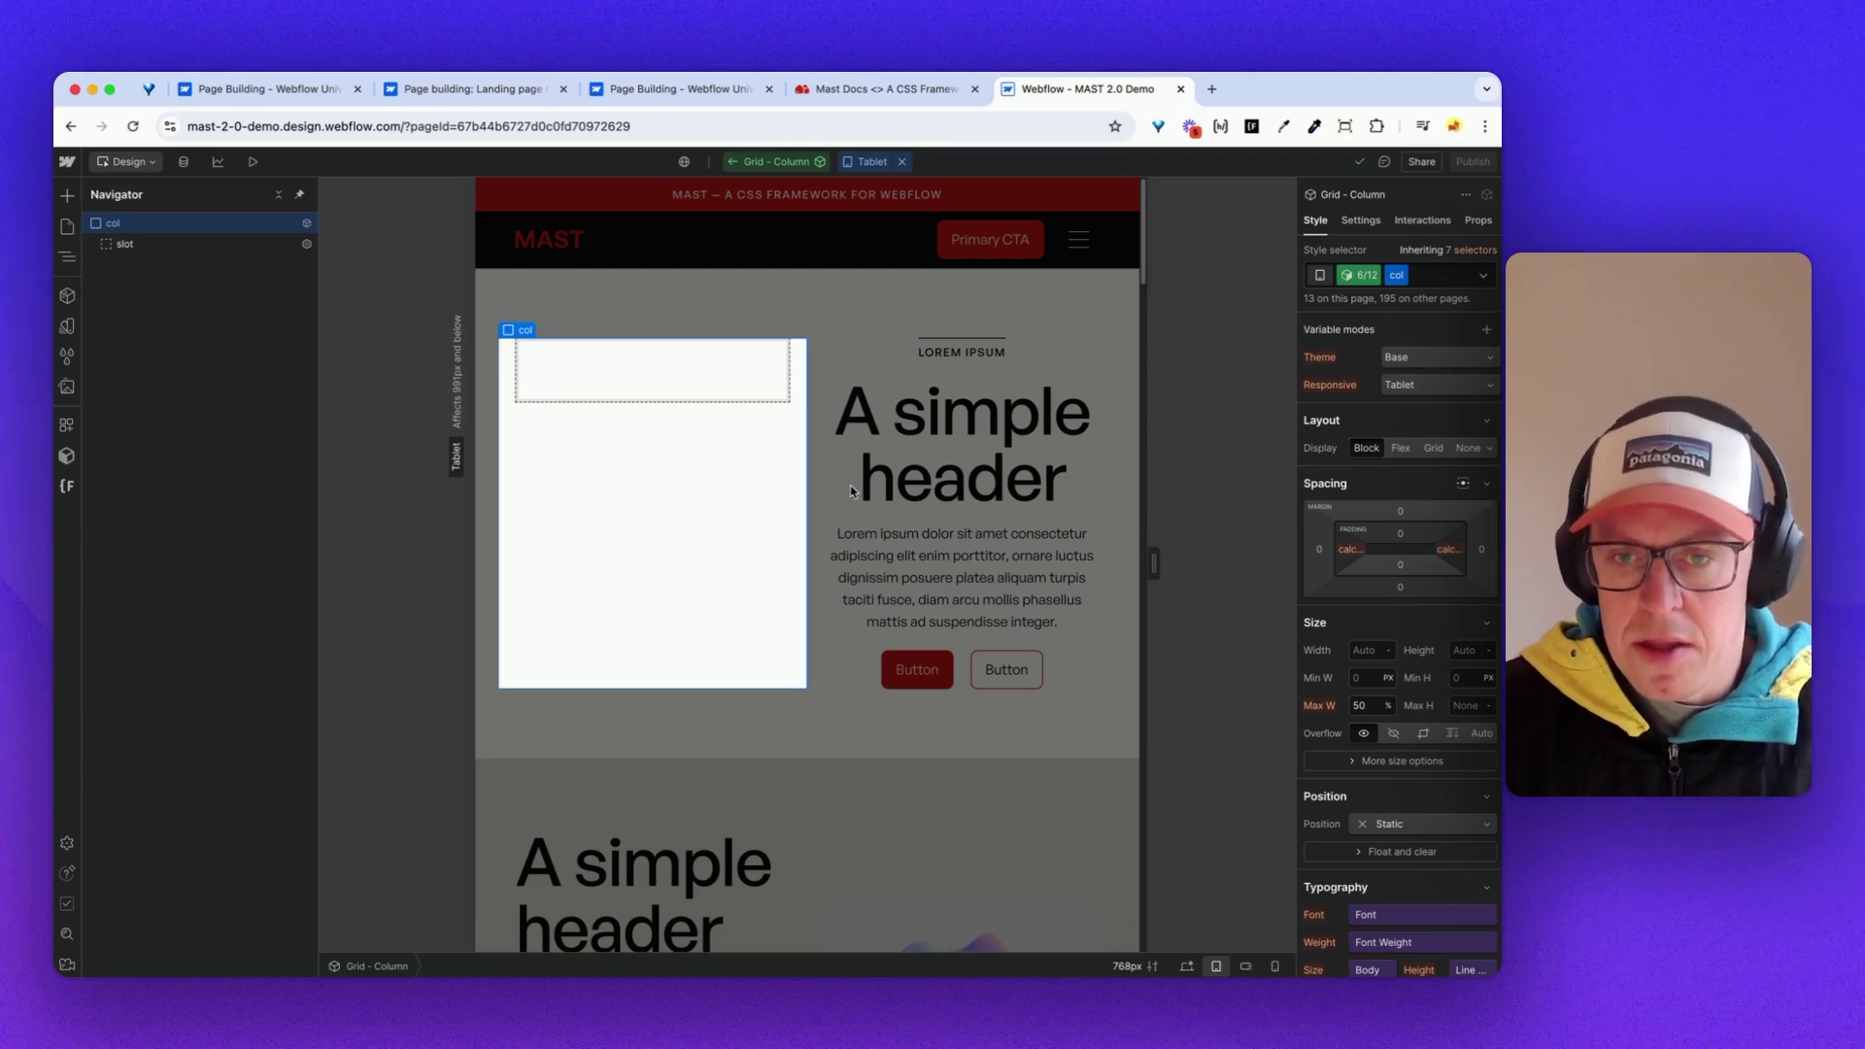
pyautogui.click(734, 163)
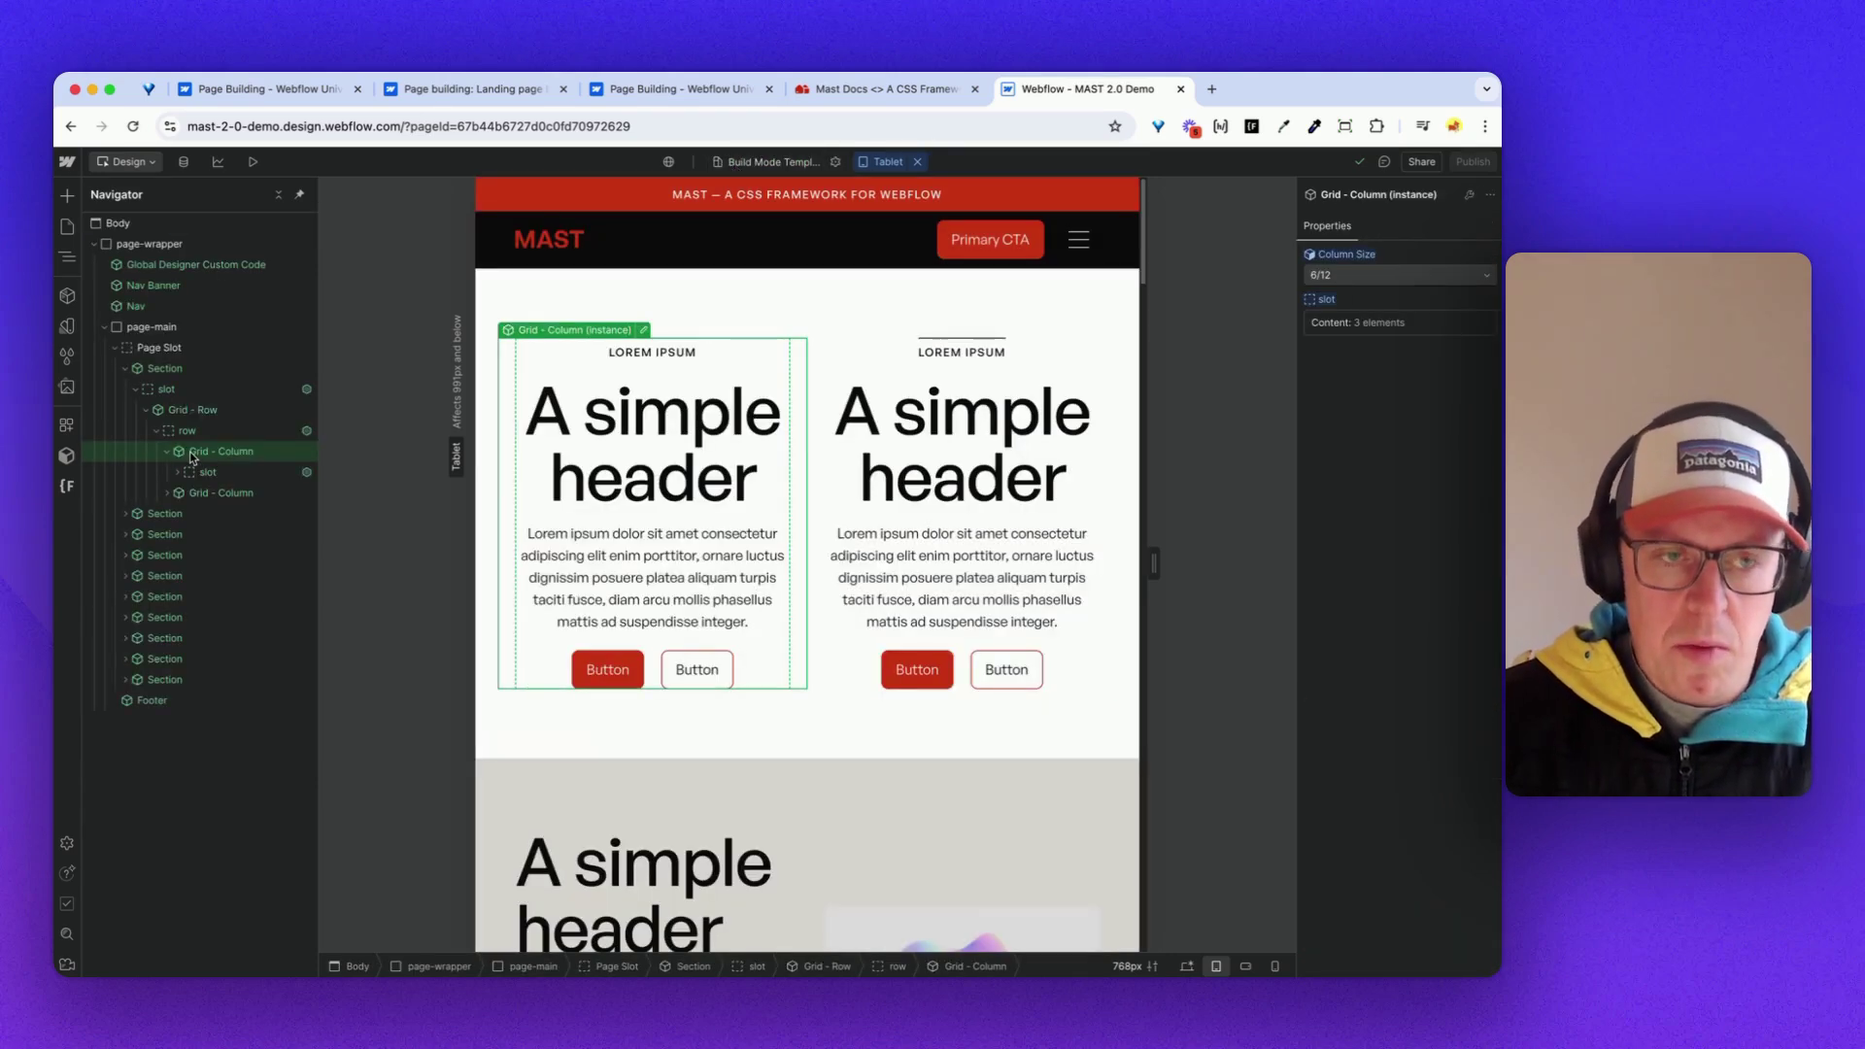
# - In the Grid - Column component, add a custom attribute "class" to col, connect its value to a new "Col Custom Class" property, and return to the page
pyautogui.doubleClick(189, 455)
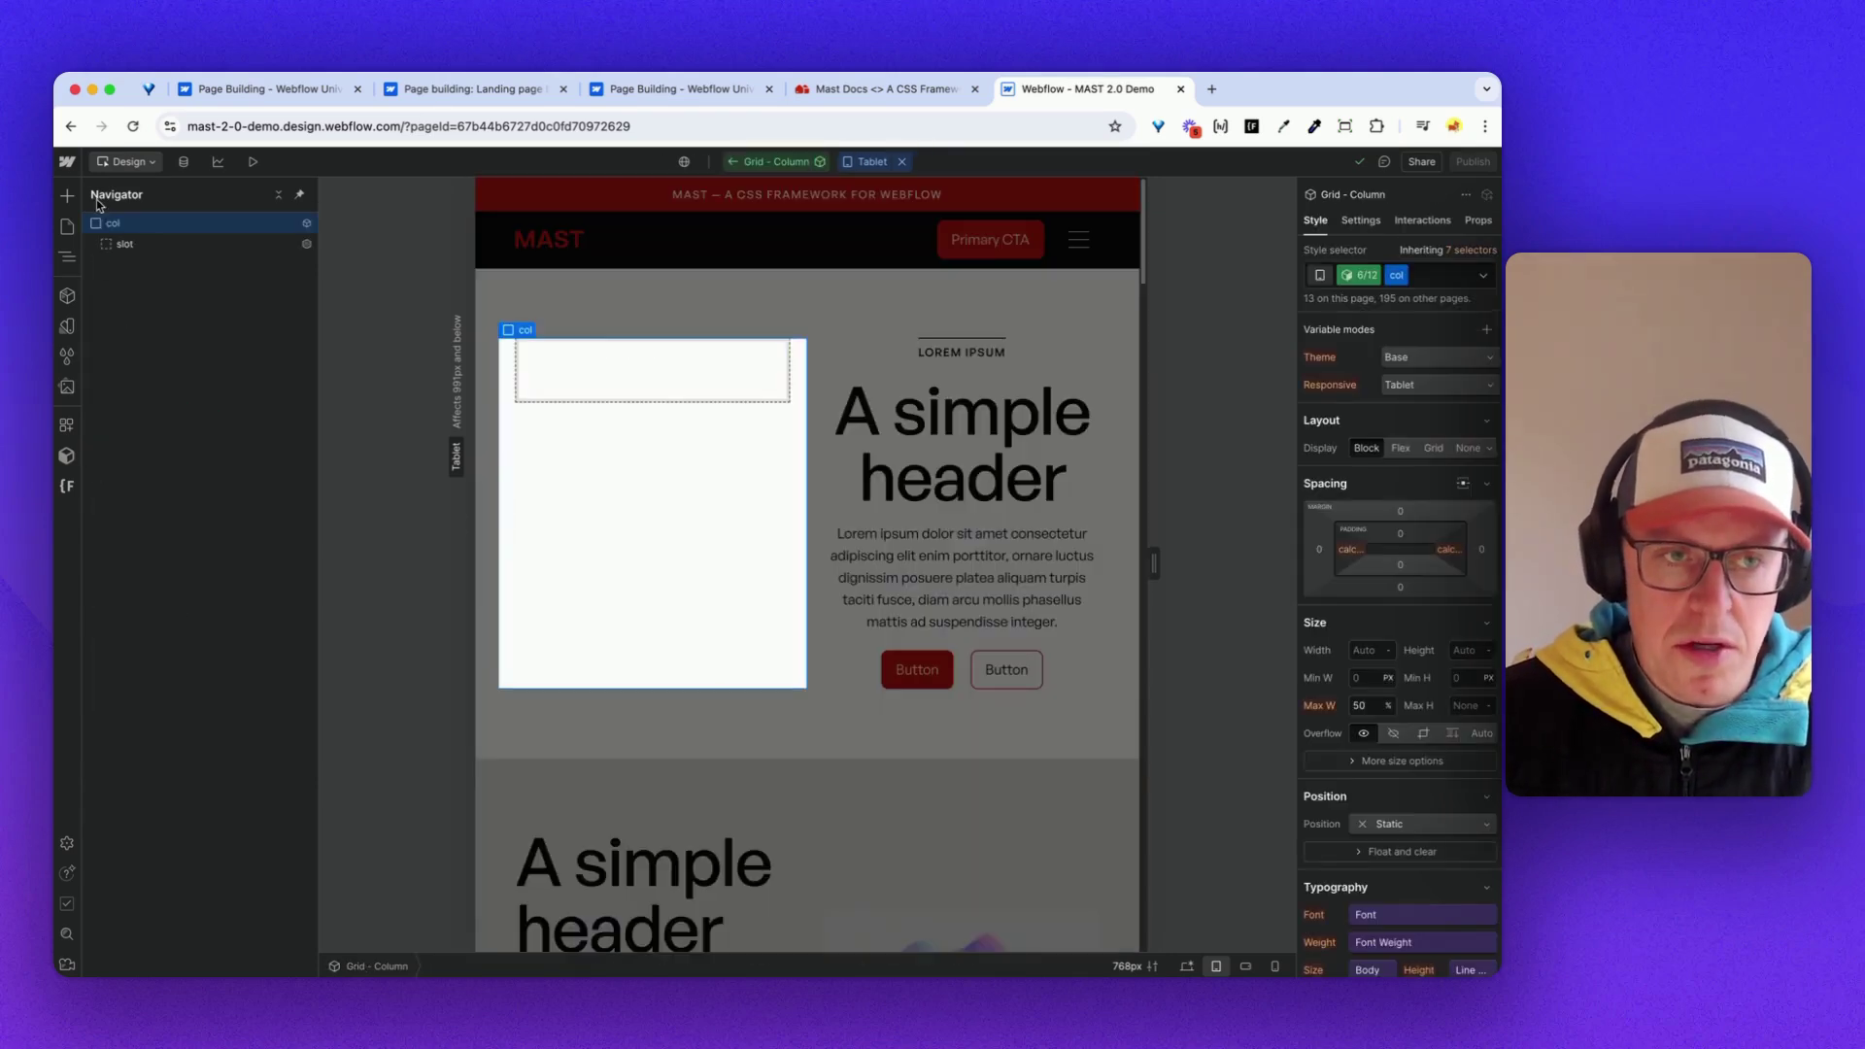
pyautogui.click(1360, 222)
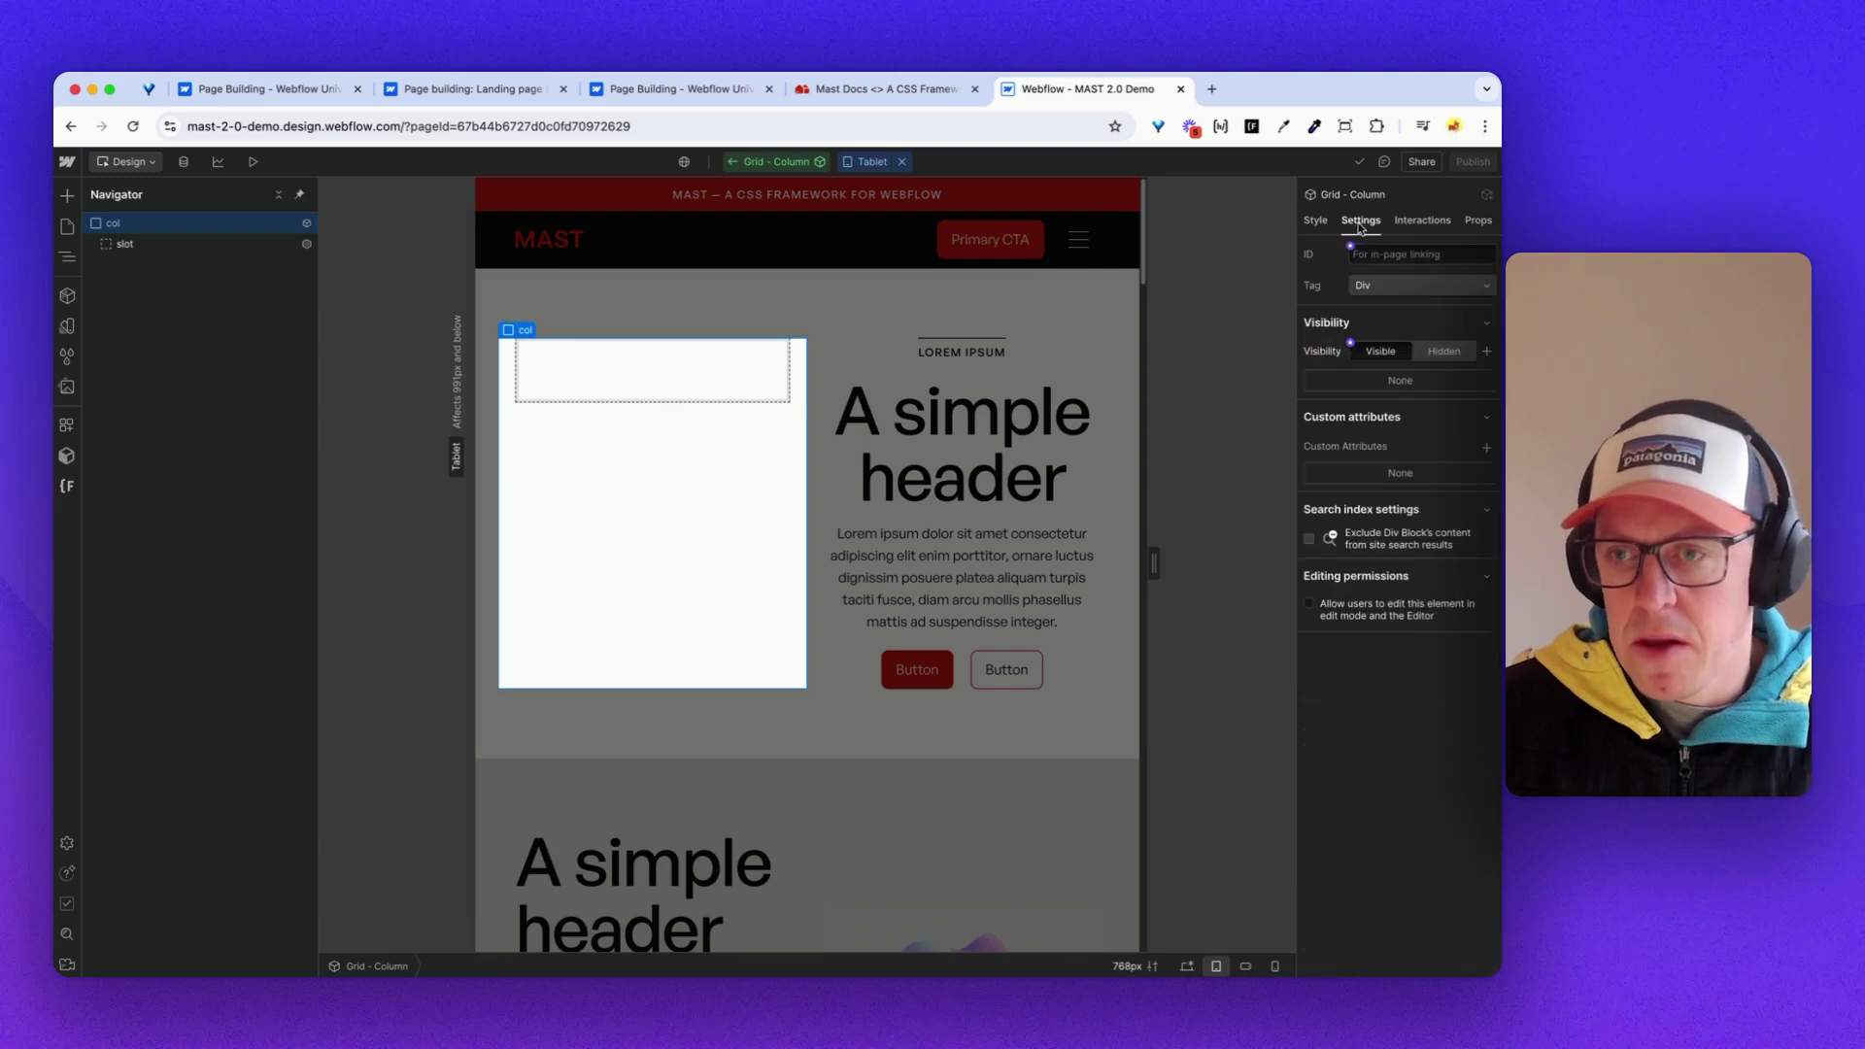
pyautogui.click(1487, 448)
pyautogui.write('class')
pyautogui.press('Tab')
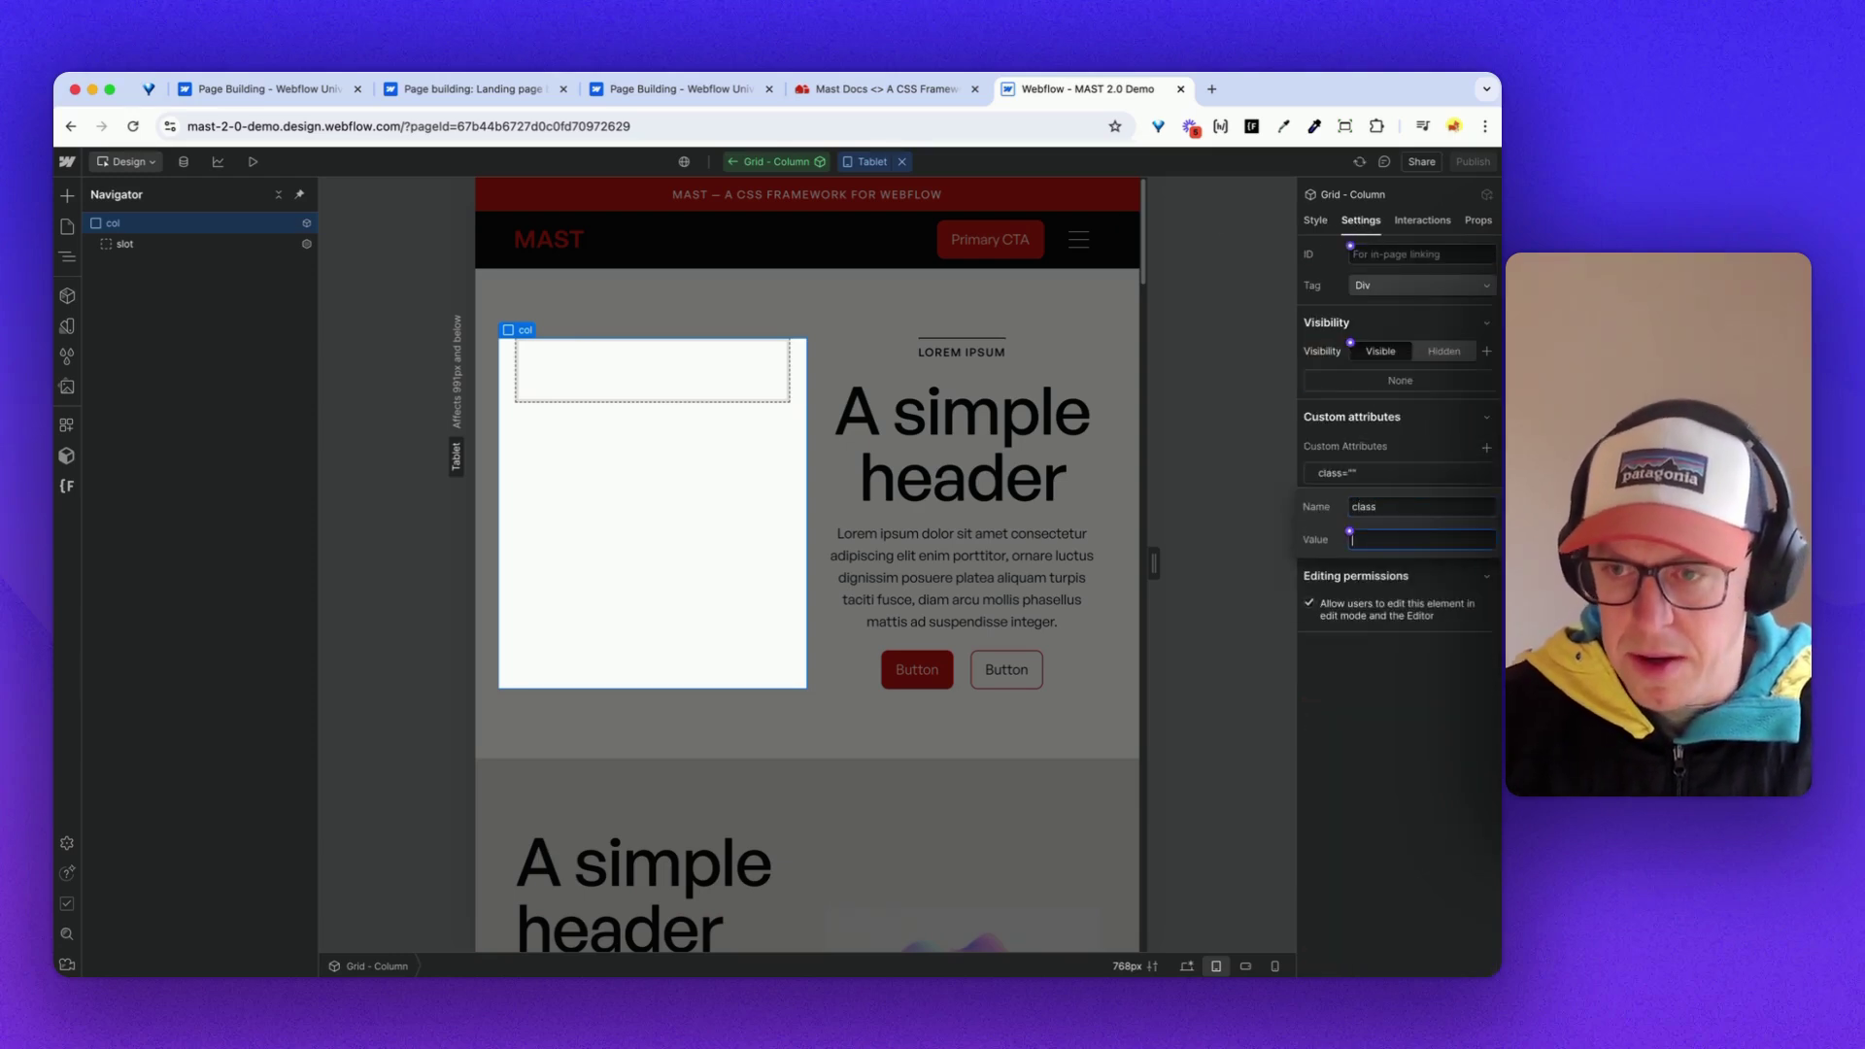
pyautogui.click(1349, 532)
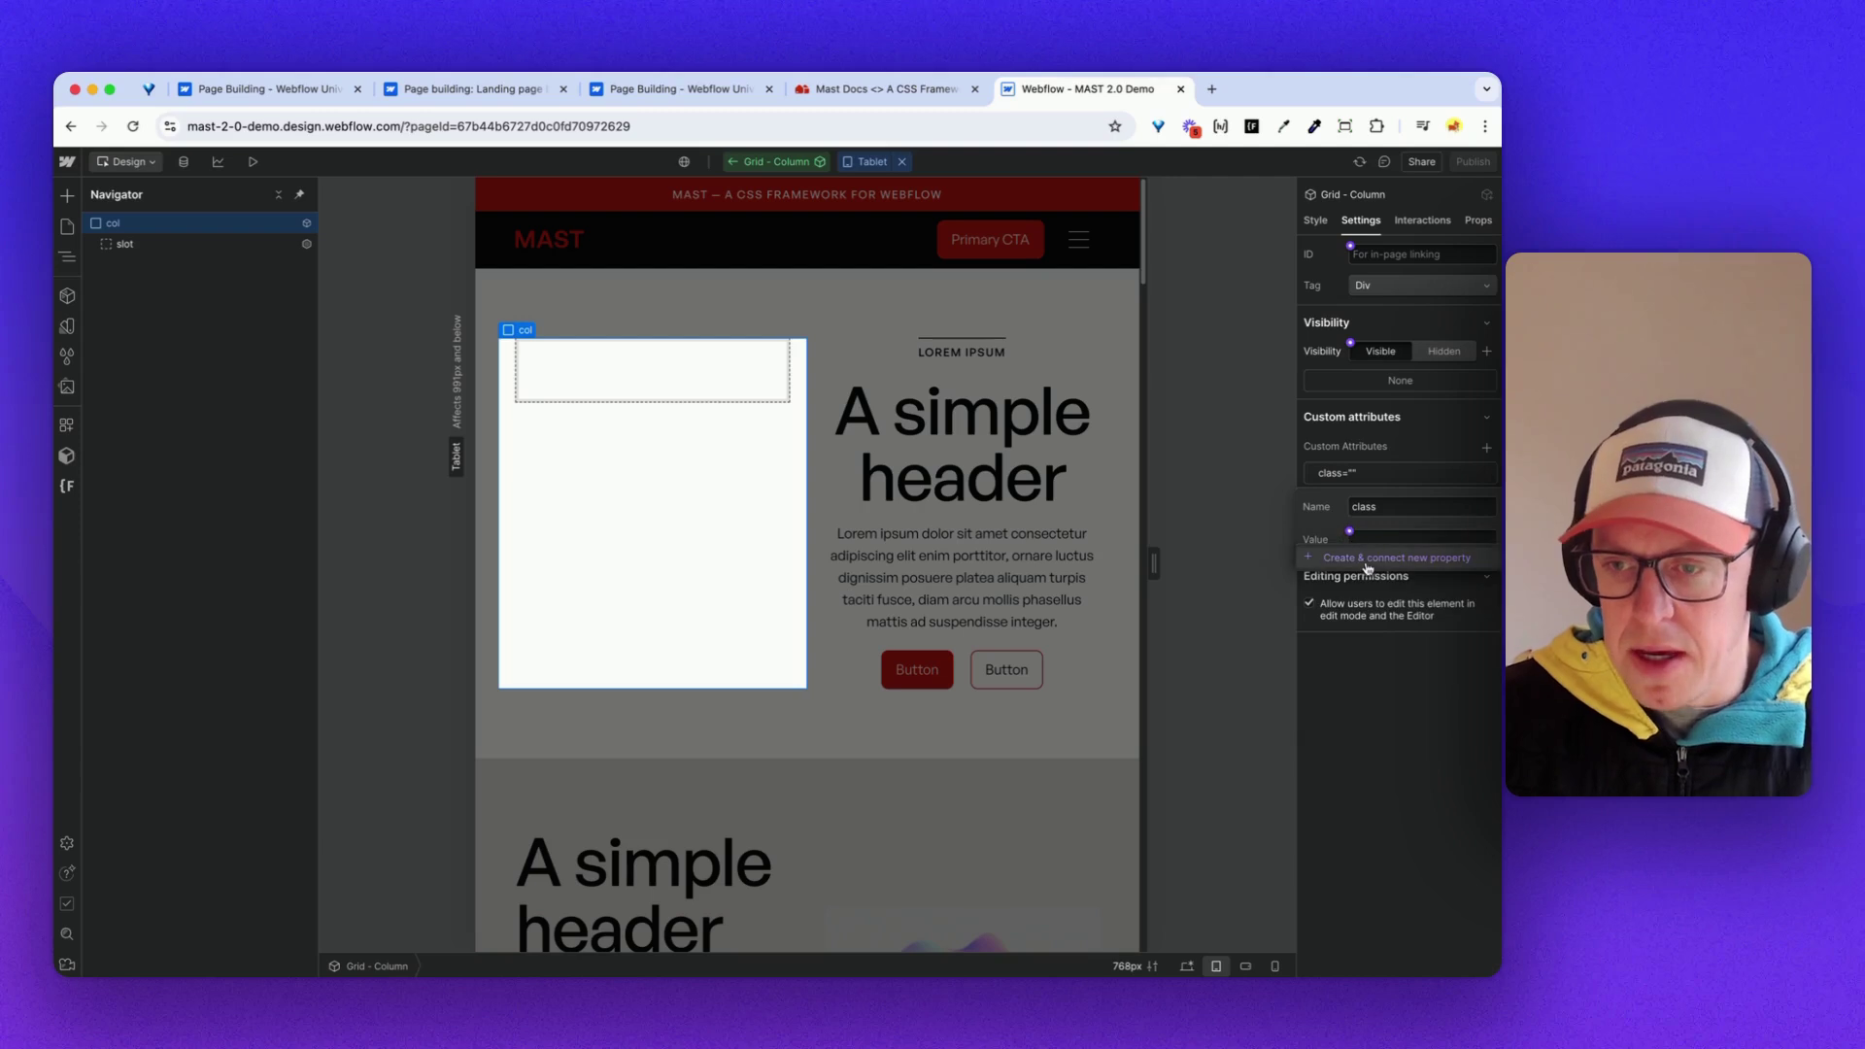
pyautogui.click(1367, 559)
pyautogui.write('C')
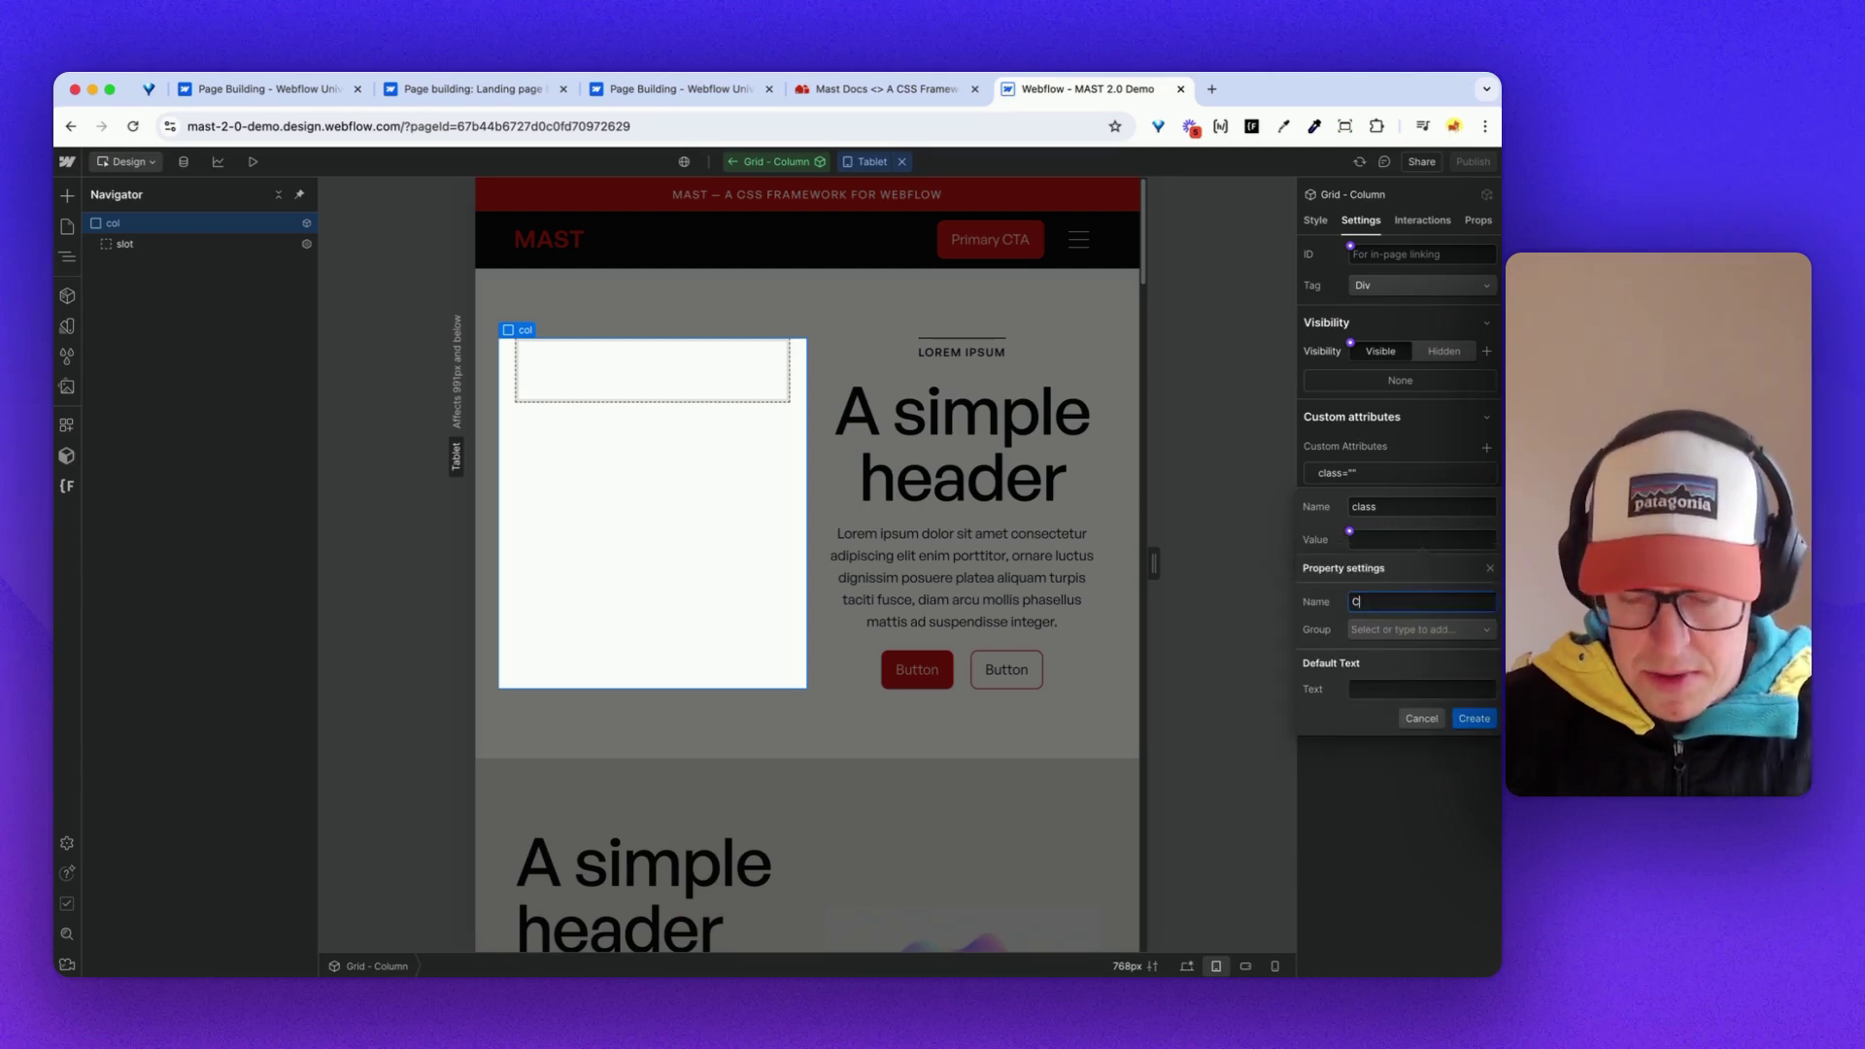
pyautogui.write('ol Custom Class')
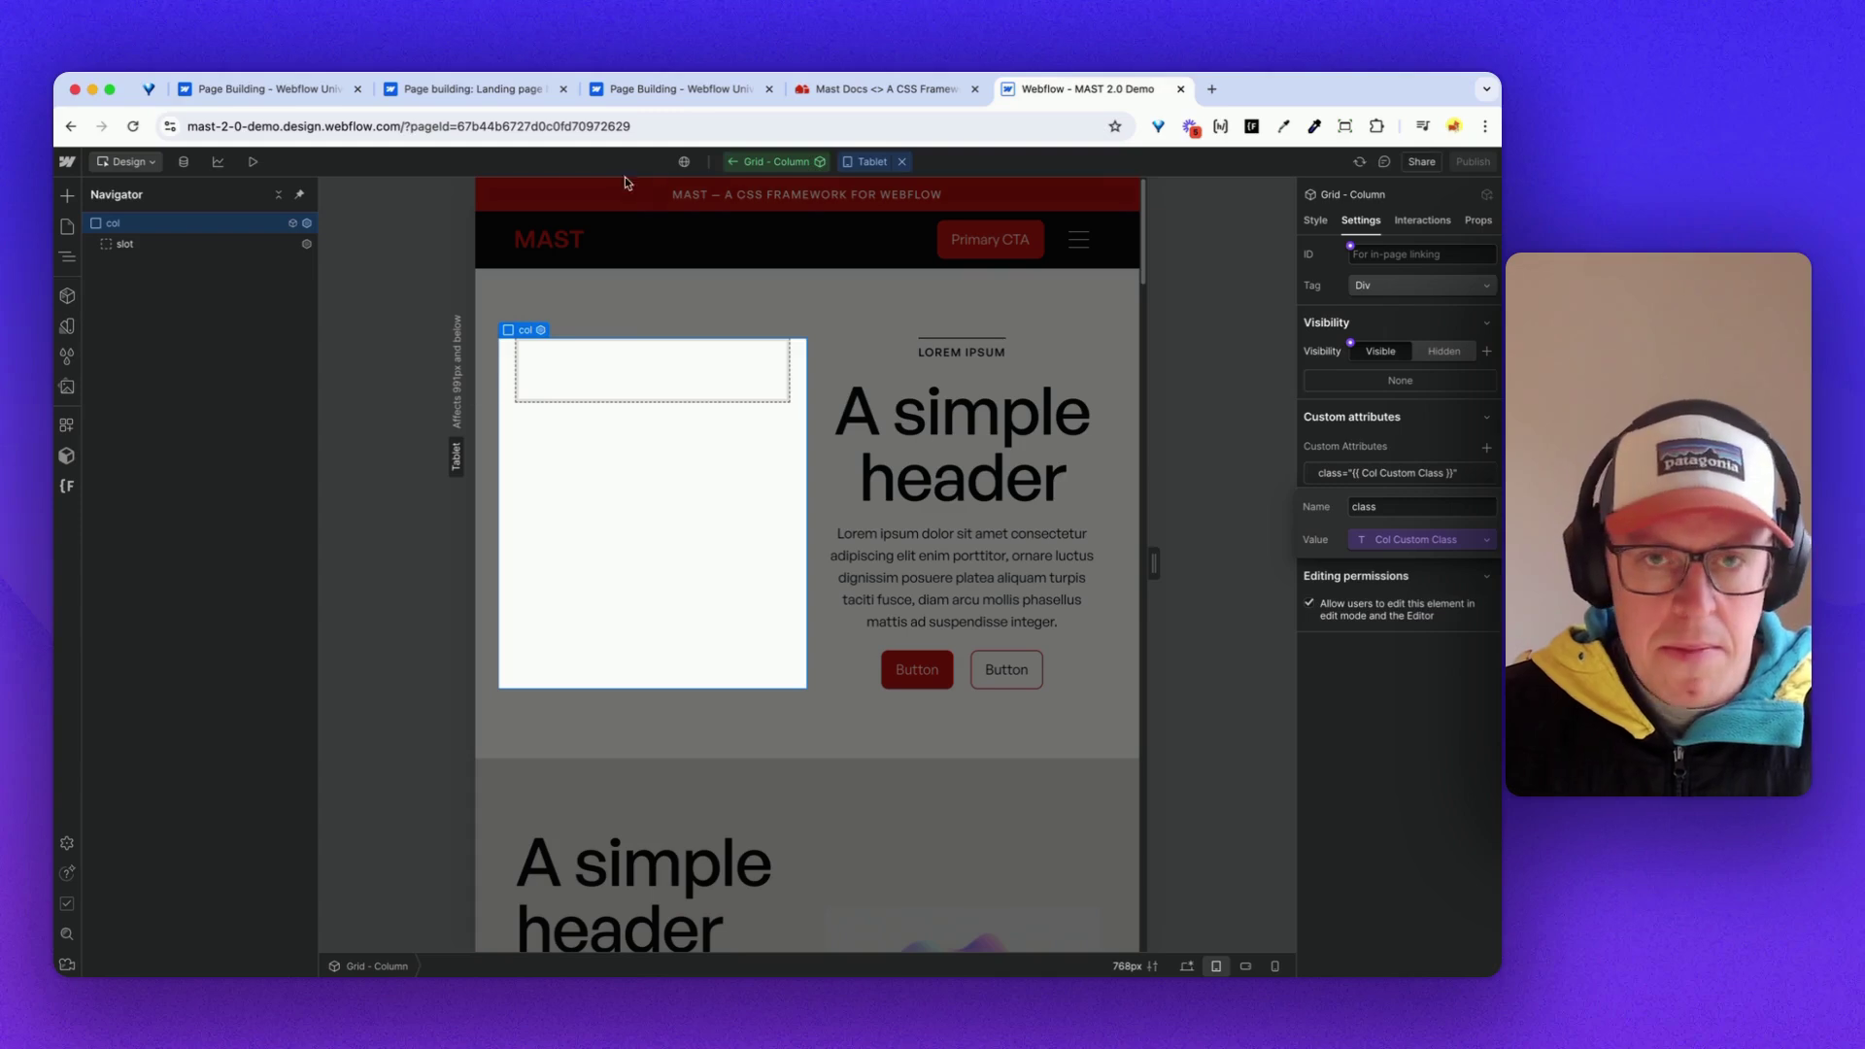
pyautogui.click(733, 161)
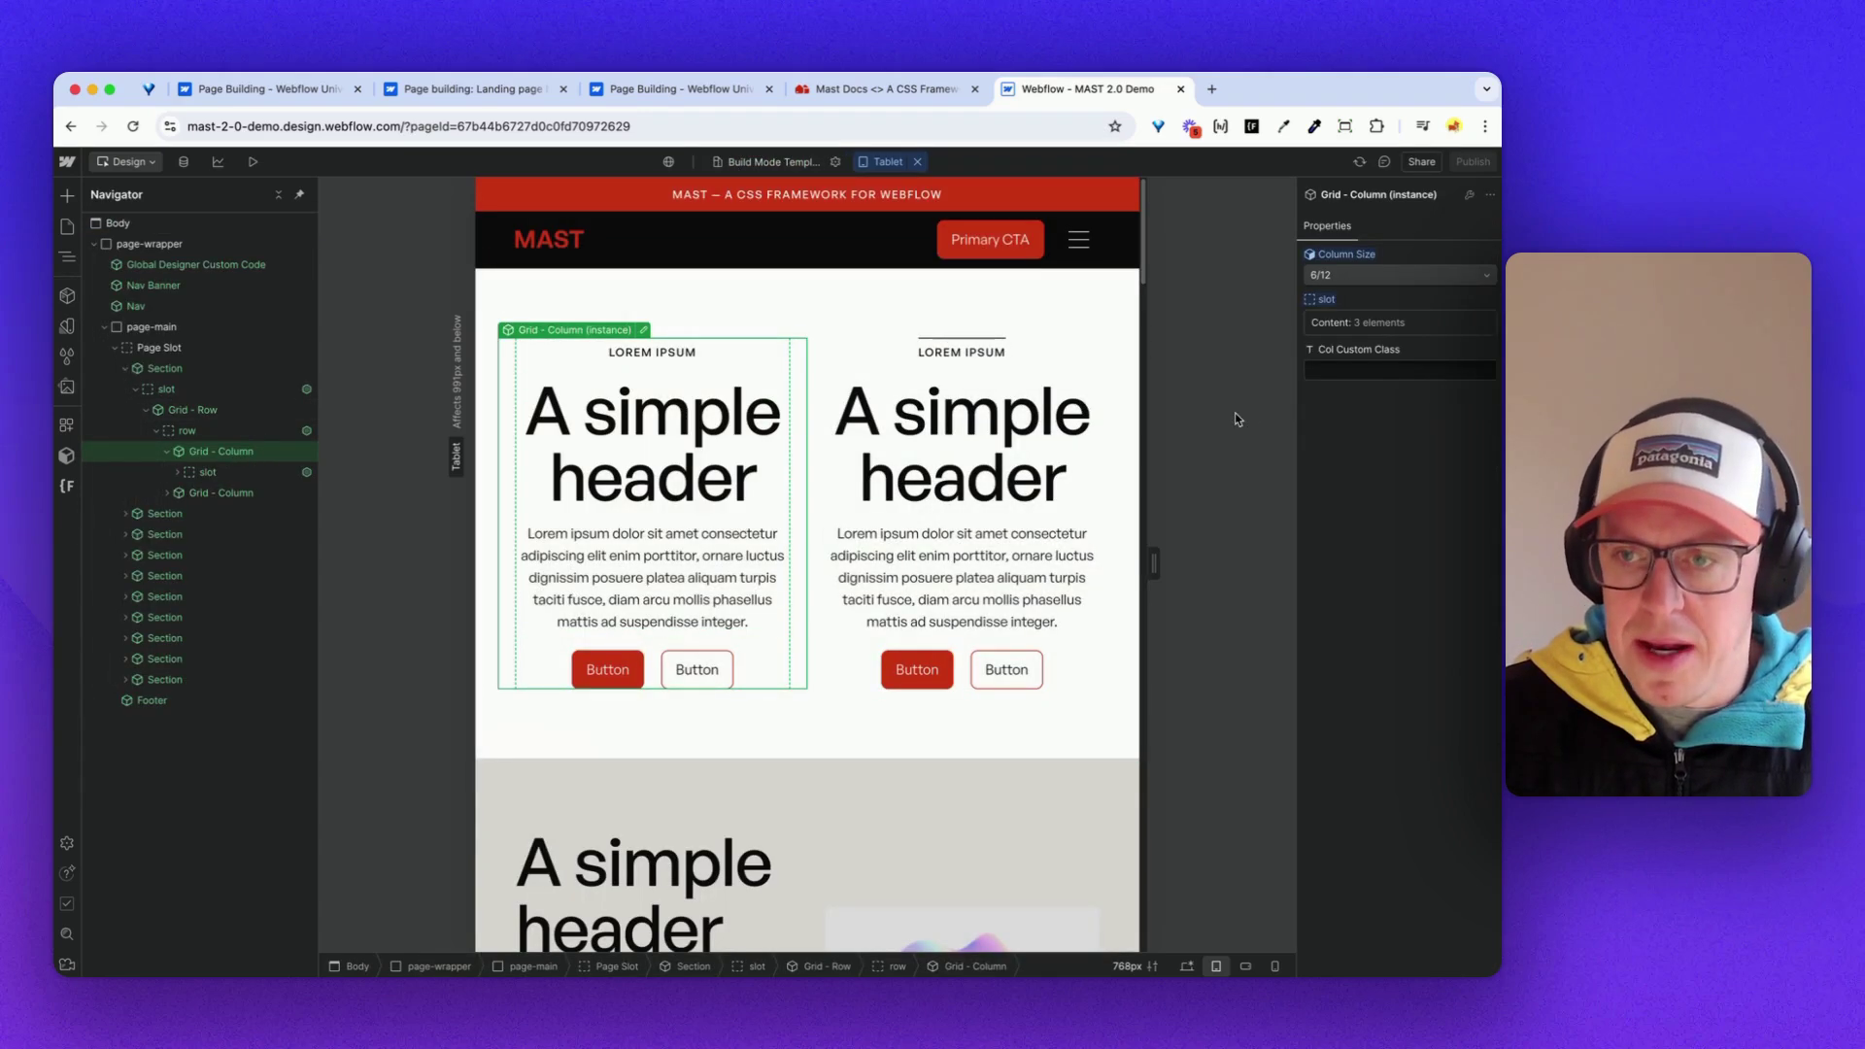
# - Set the first Grid - Column's Col Custom Class to "col-sm-6" and preview the page at the Mobile (L) breakpoint
pyautogui.click(1355, 369)
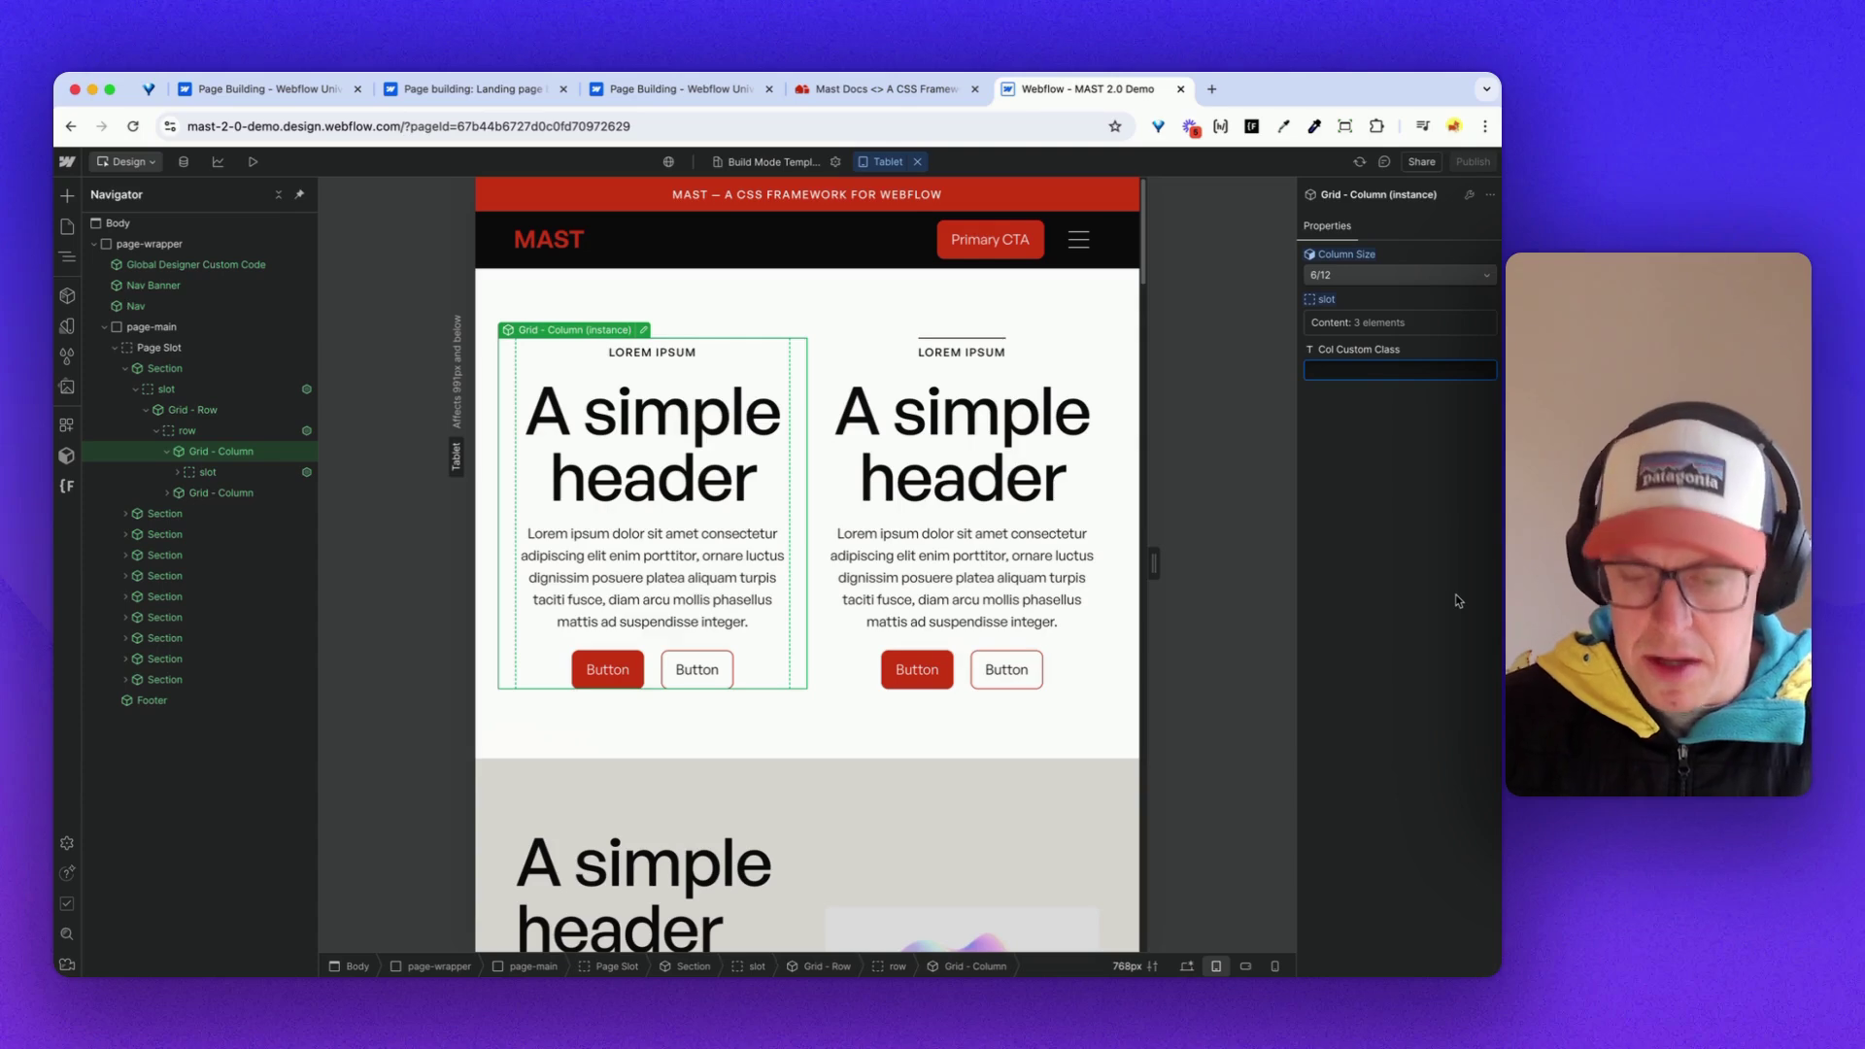
pyautogui.write('col-sm-6')
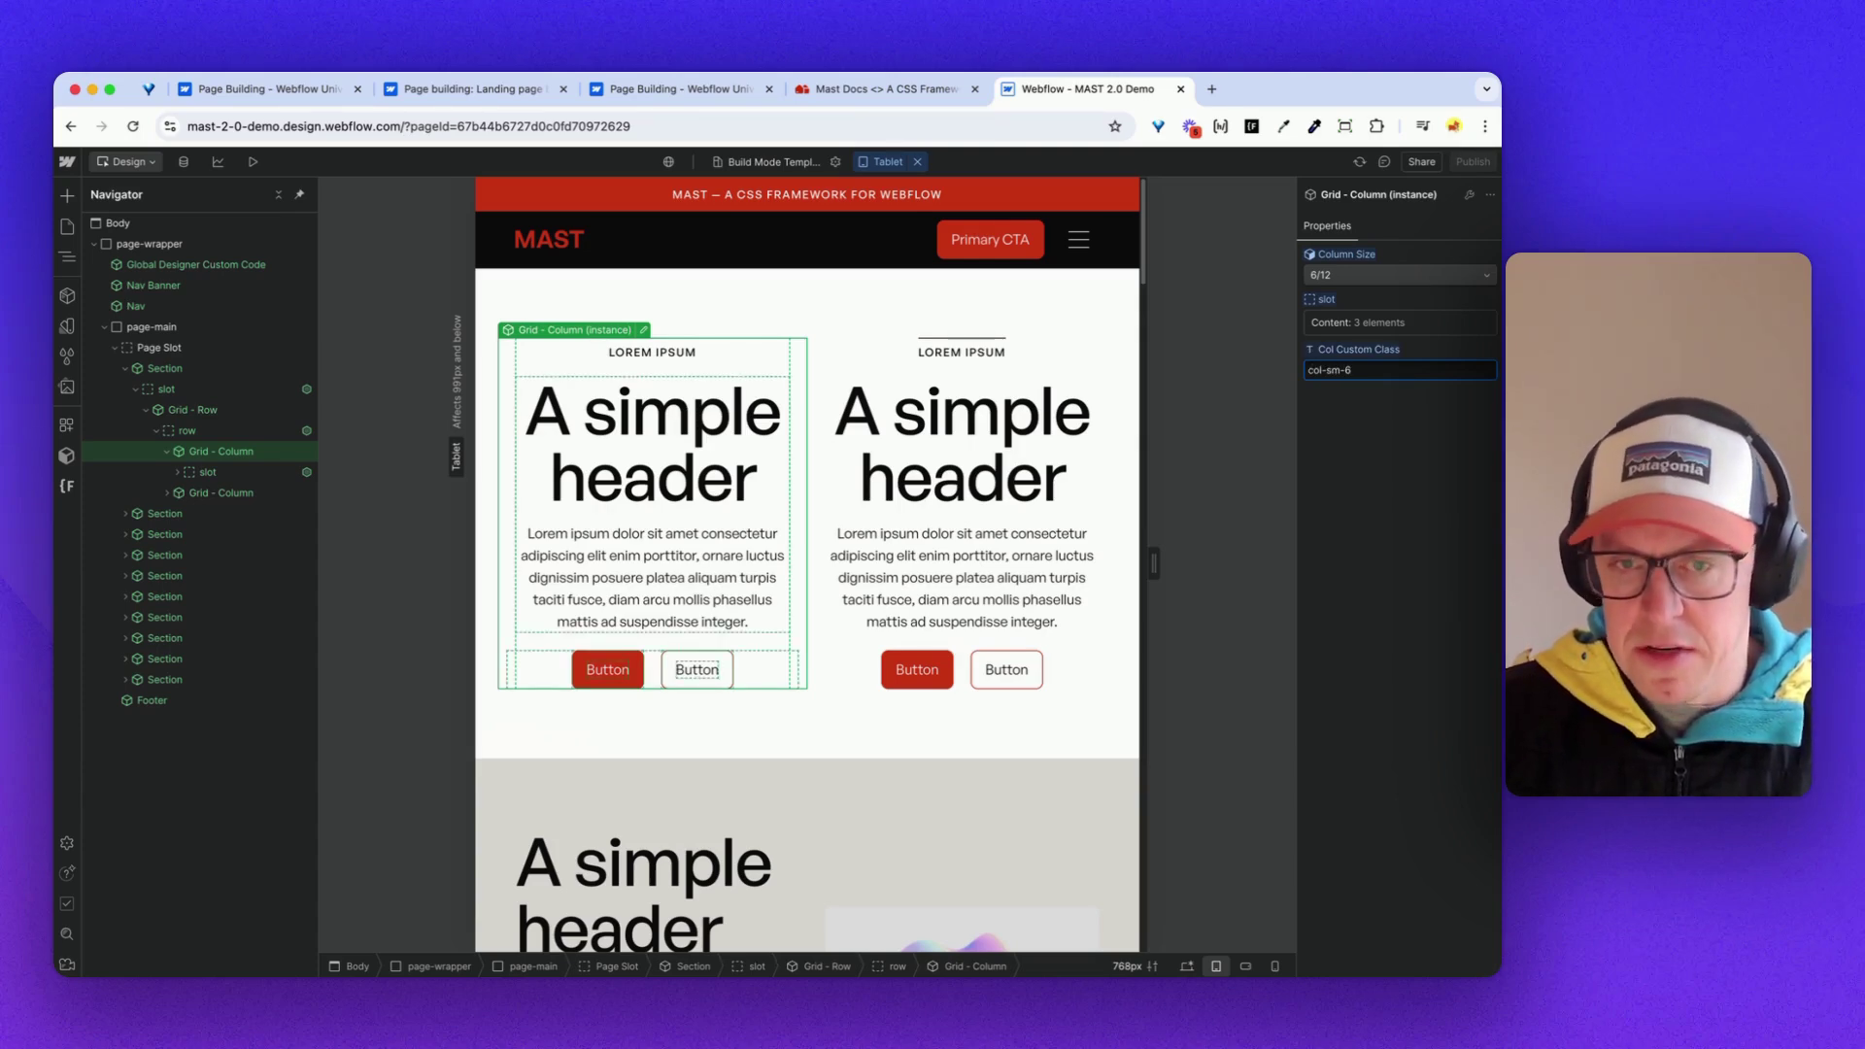
pyautogui.press('Return')
pyautogui.click(886, 161)
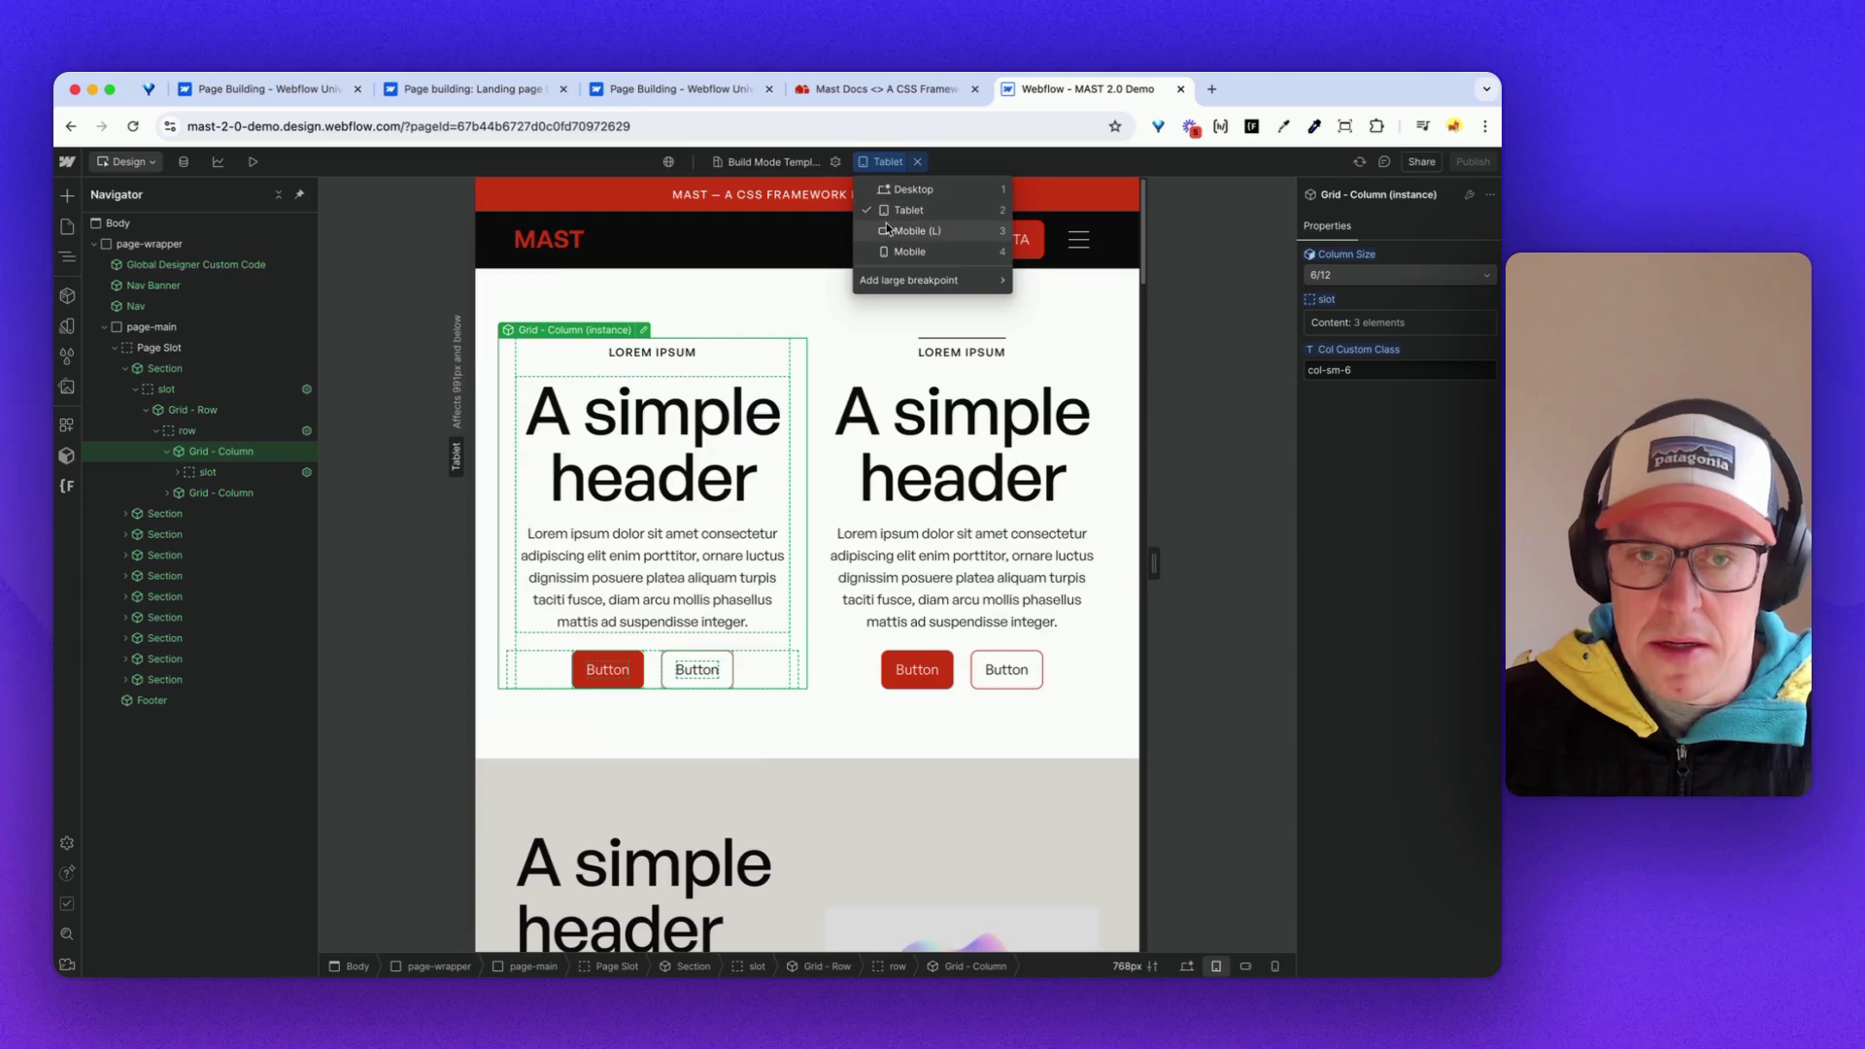
pyautogui.click(892, 230)
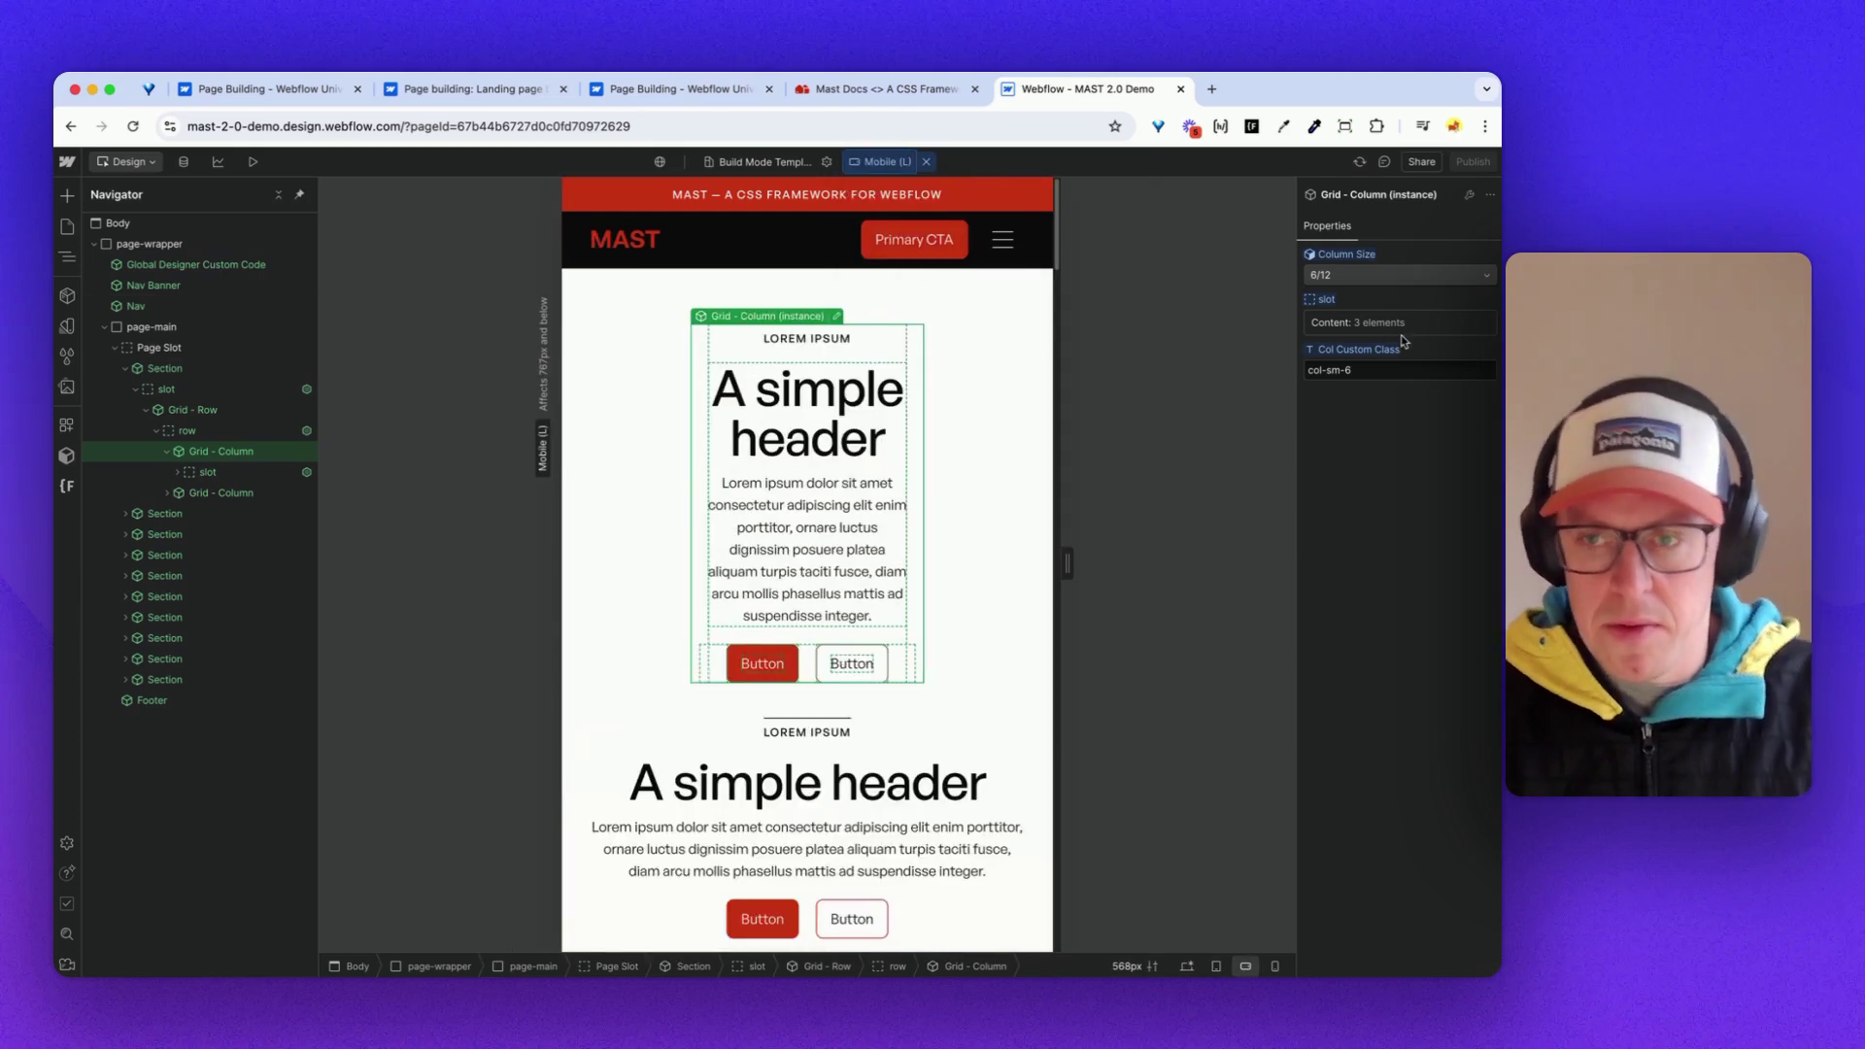
# - Check the first Grid - Column's size options and return the preview to the Desktop breakpoint
pyautogui.click(1321, 275)
pyautogui.click(1330, 321)
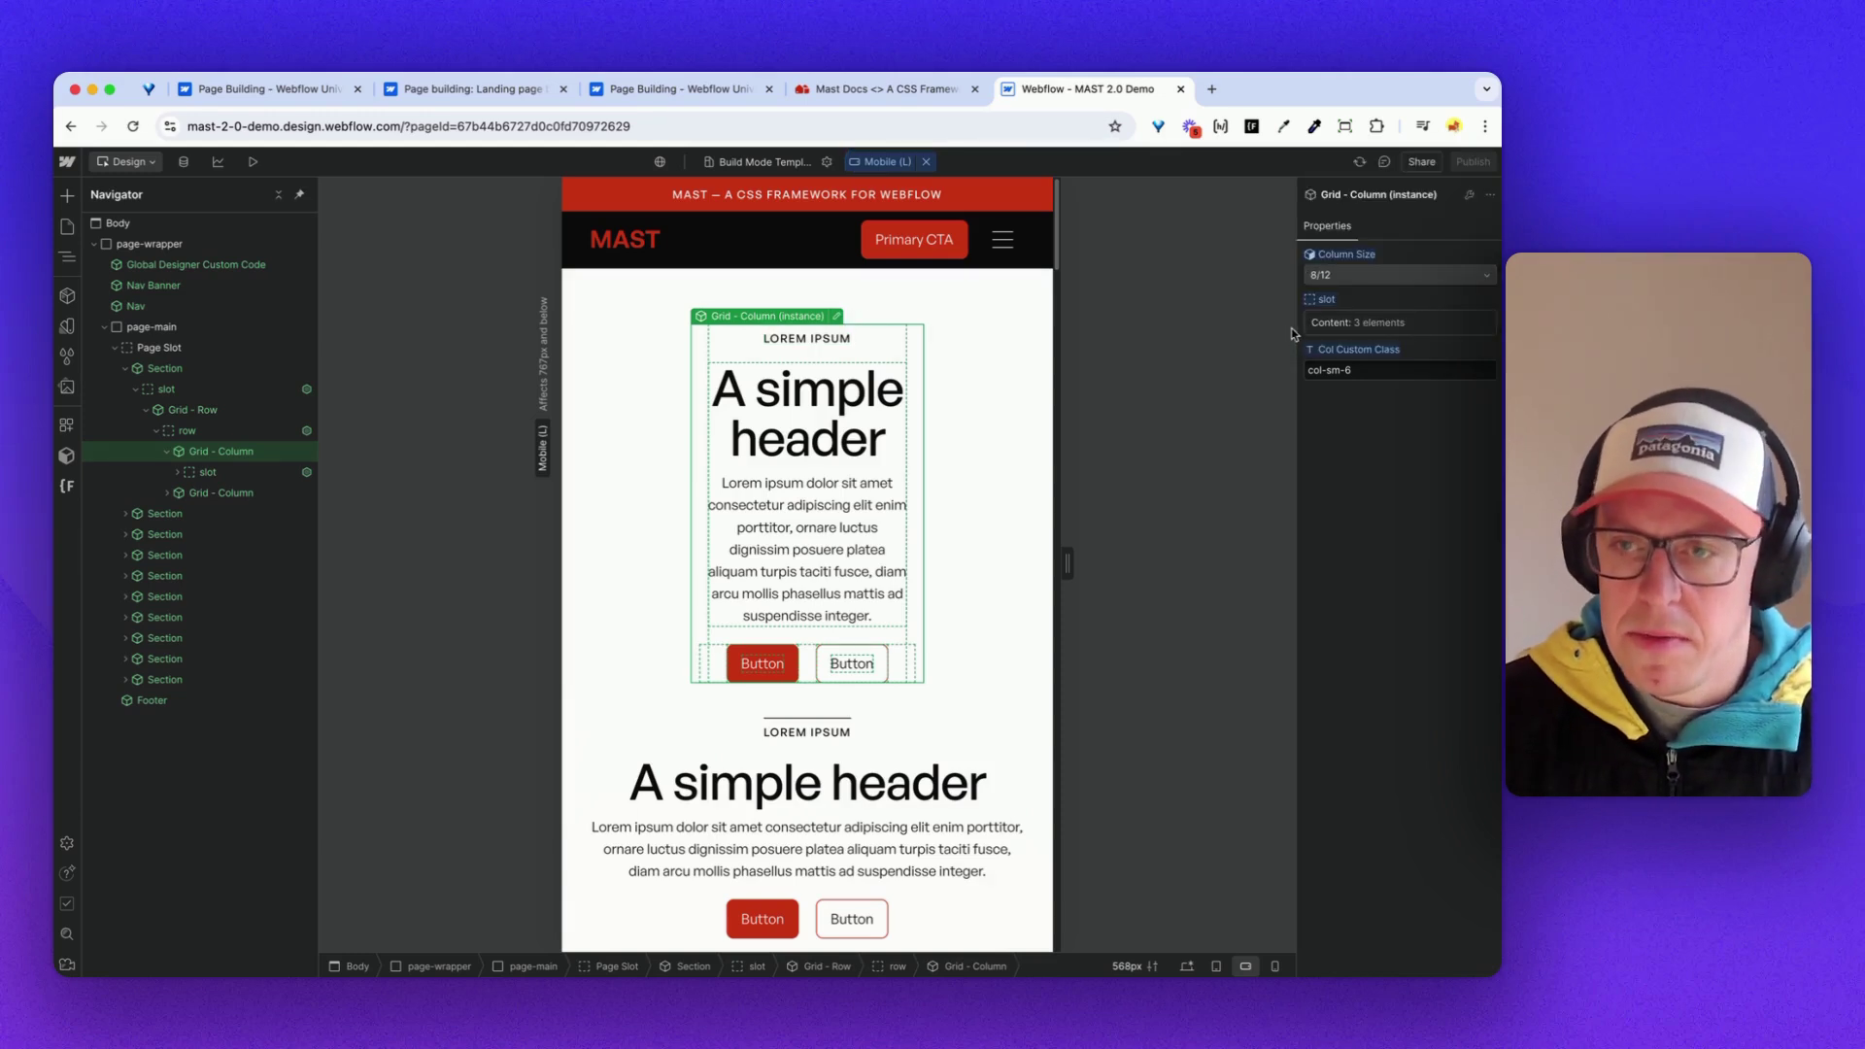
pyautogui.click(880, 162)
pyautogui.click(887, 190)
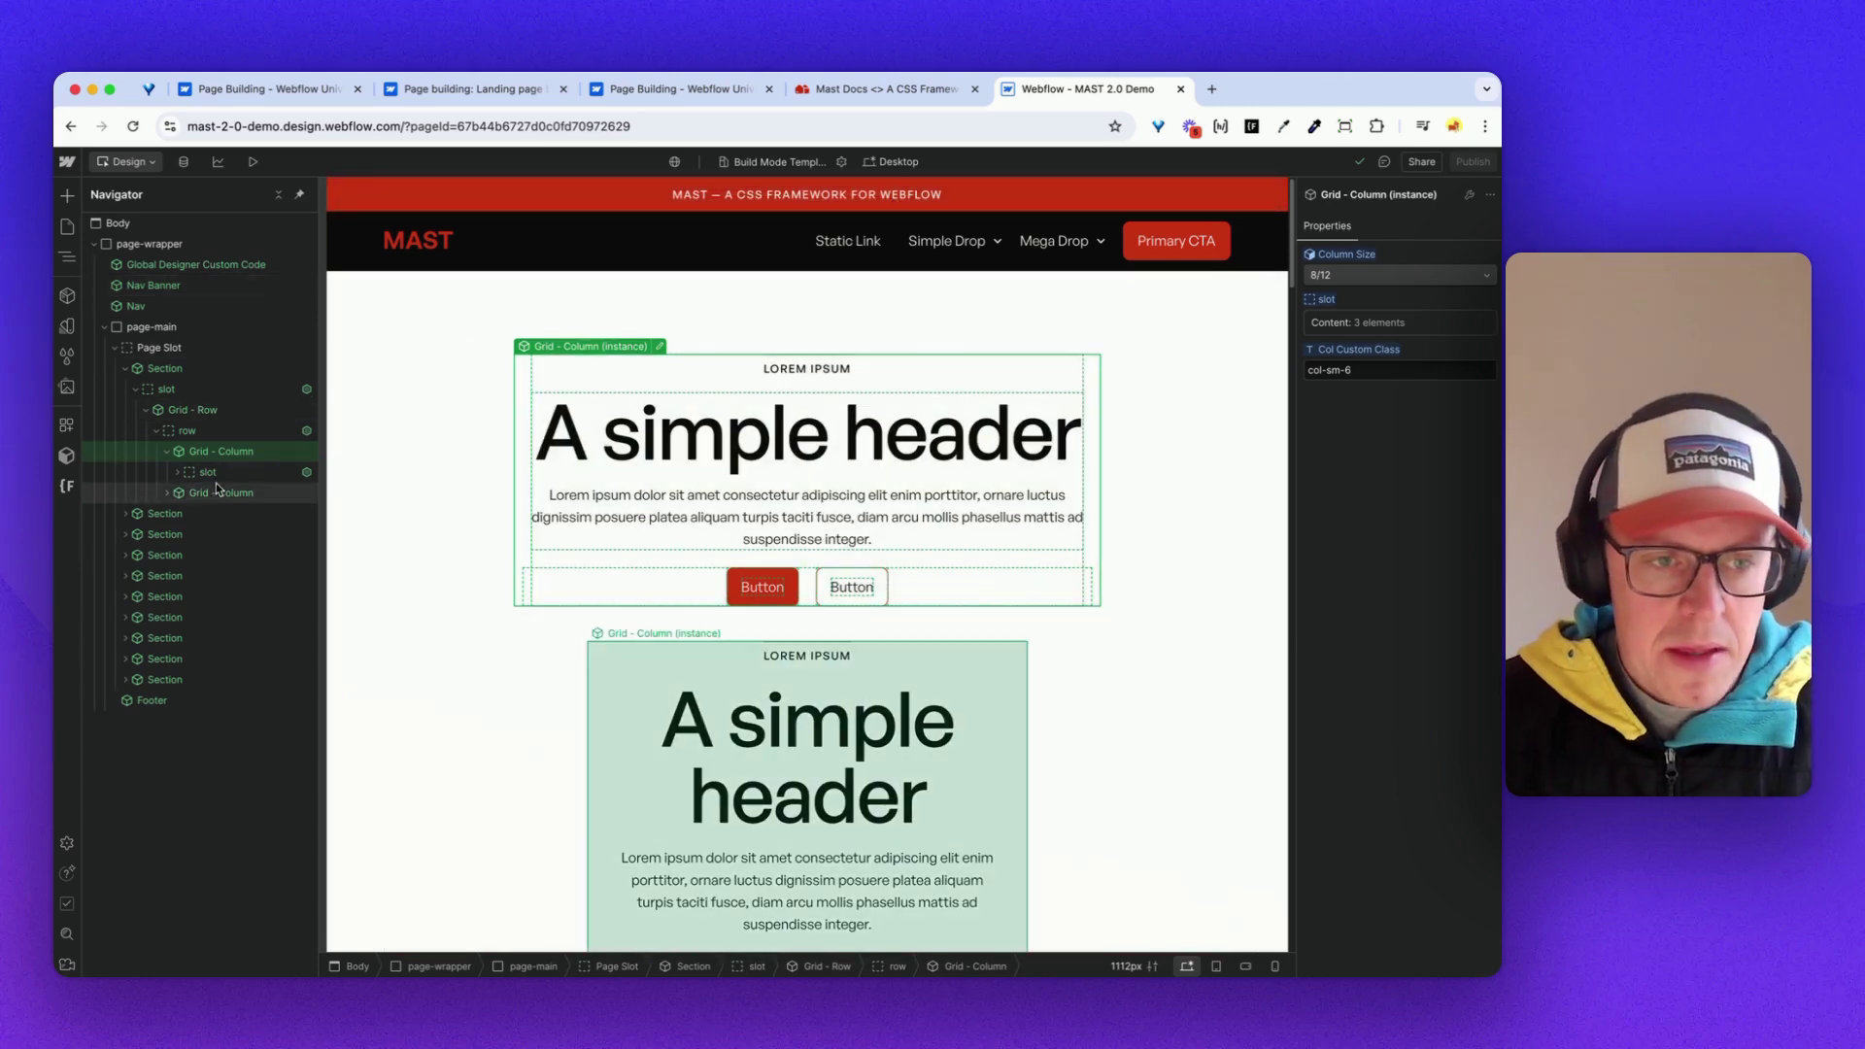
# - Open the Section component from the centered "This is a section title" section, examine its container and slot, and return to the page
pyautogui.click(219, 491)
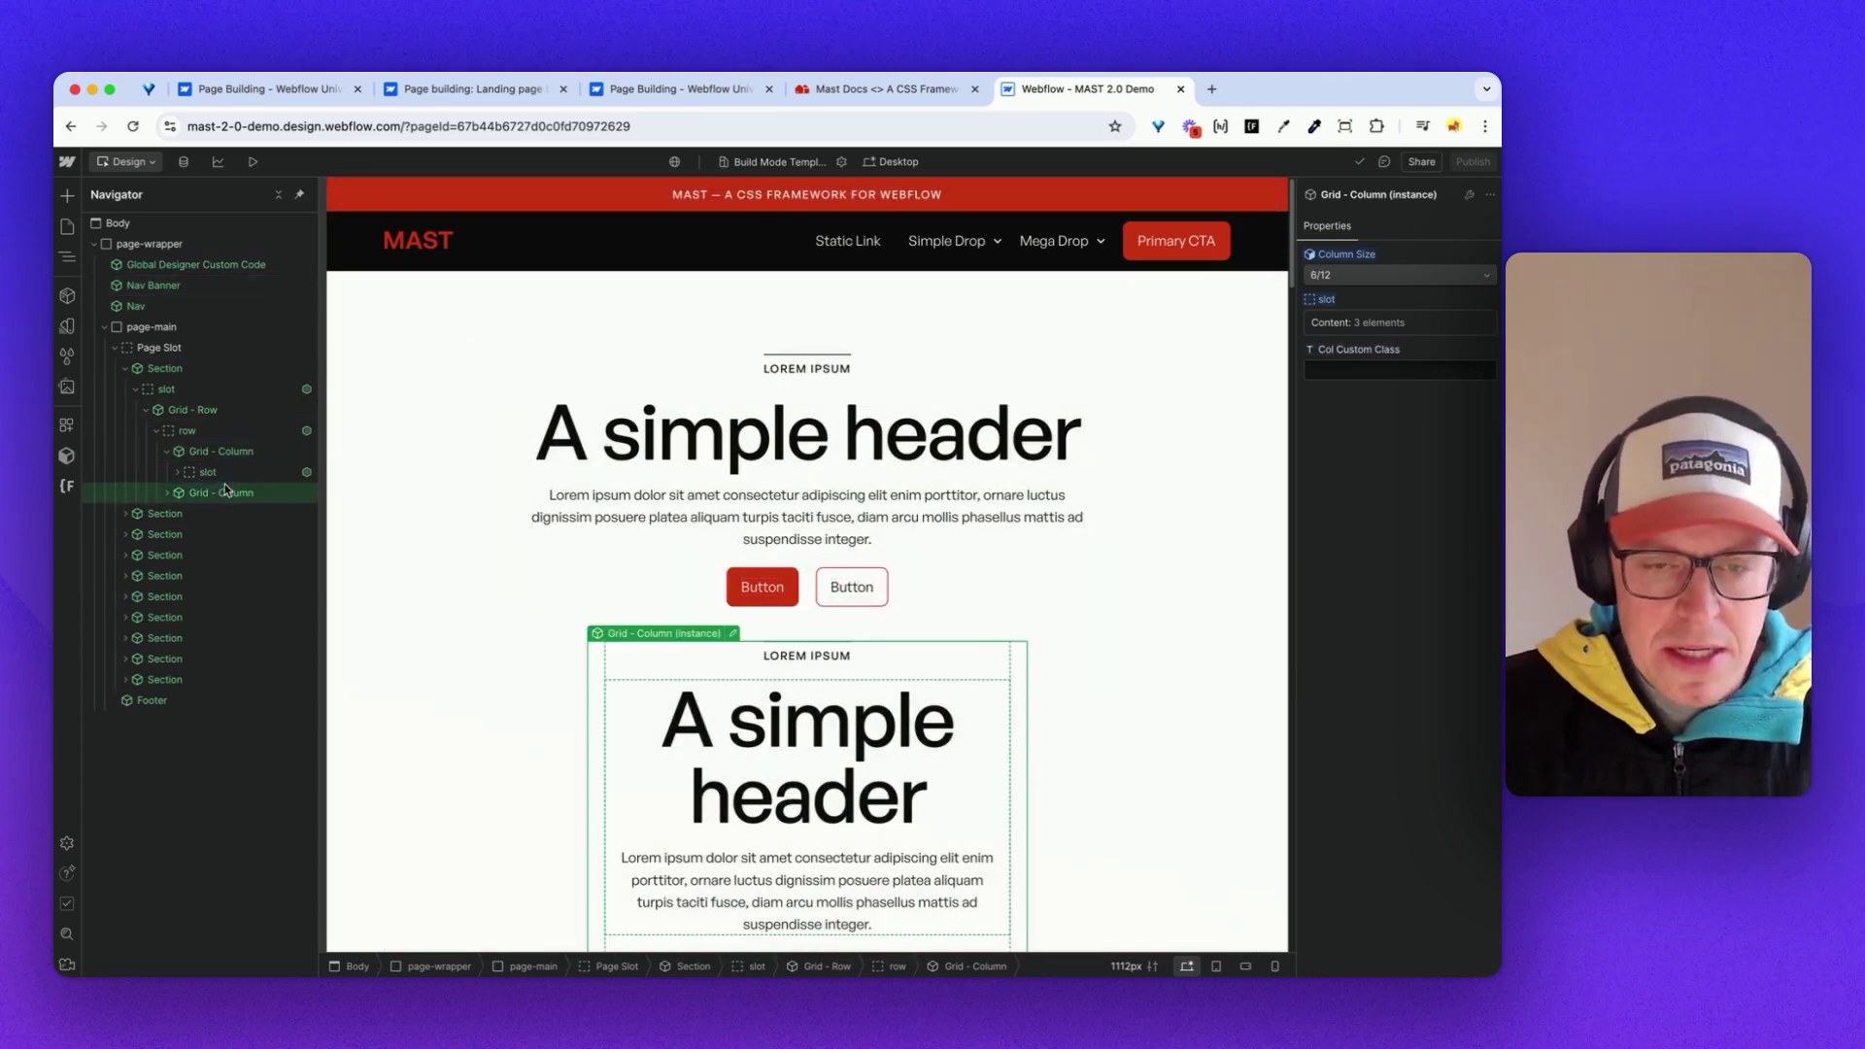
pyautogui.scroll(-5, 416, 530)
pyautogui.scroll(-10, 416, 530)
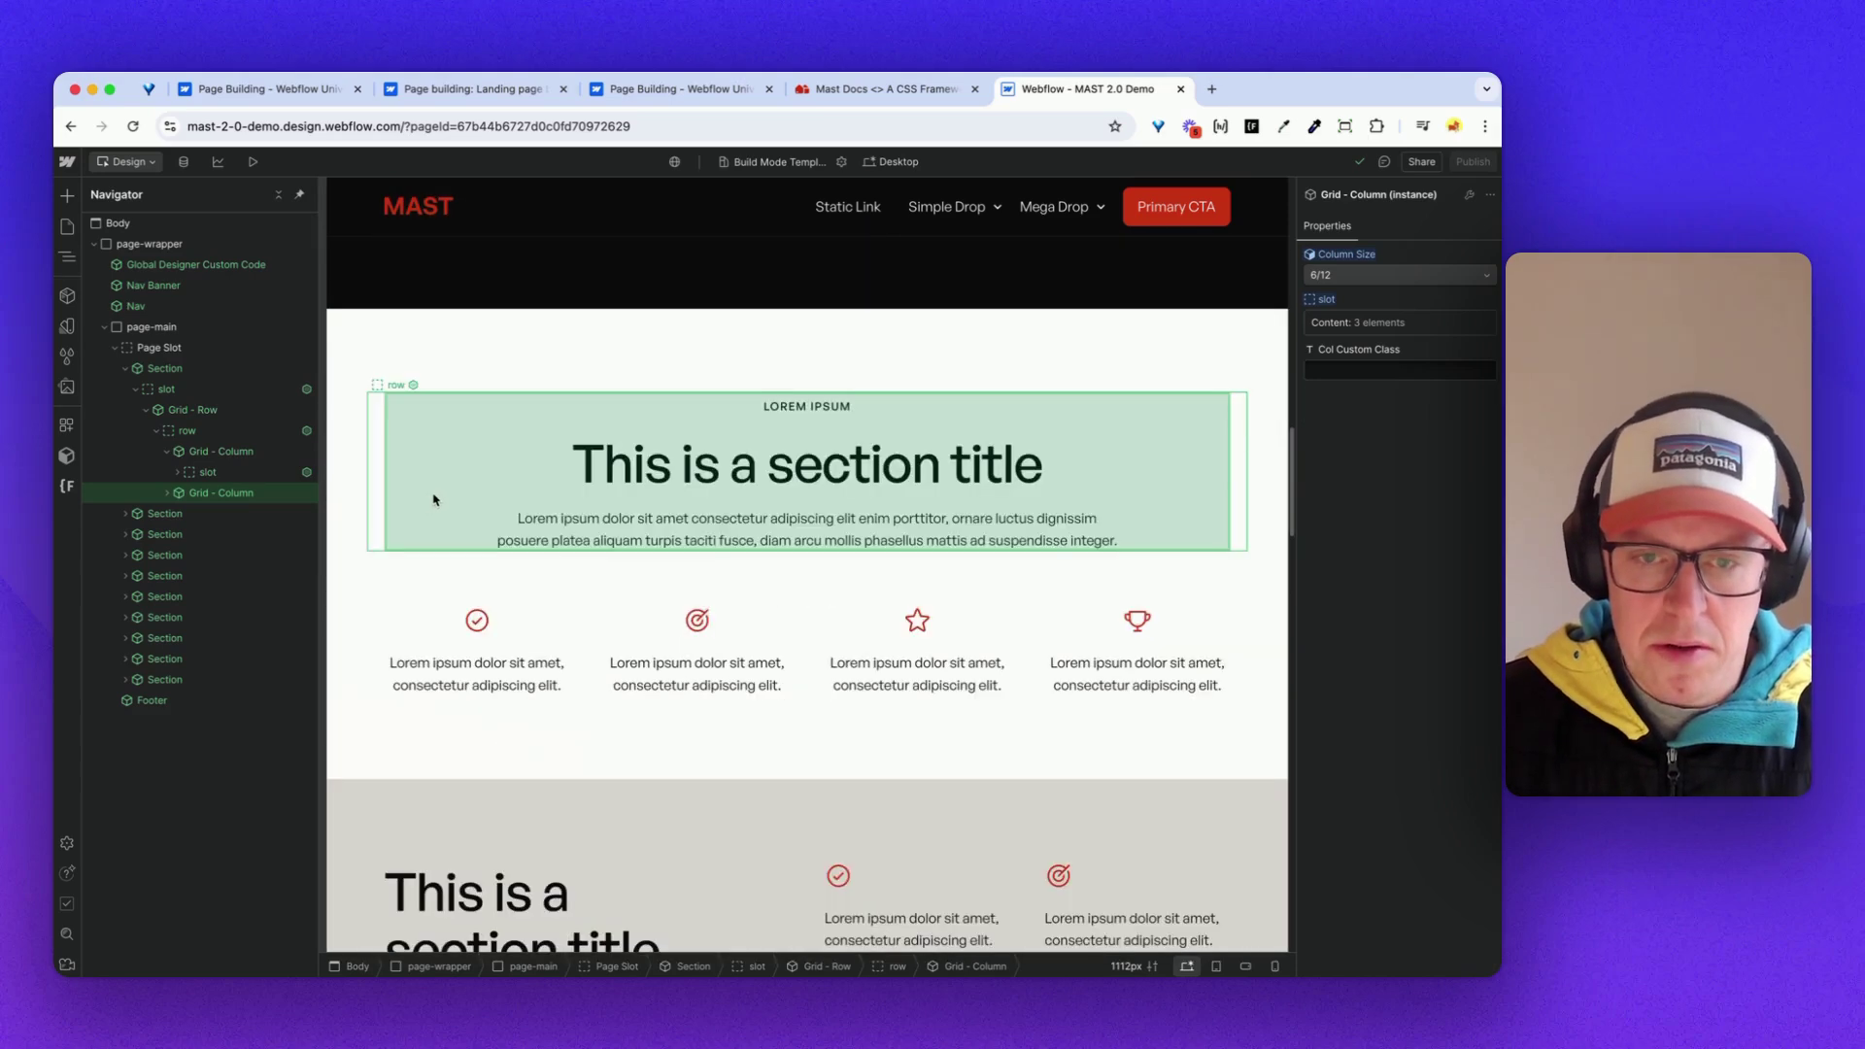
pyautogui.click(491, 348)
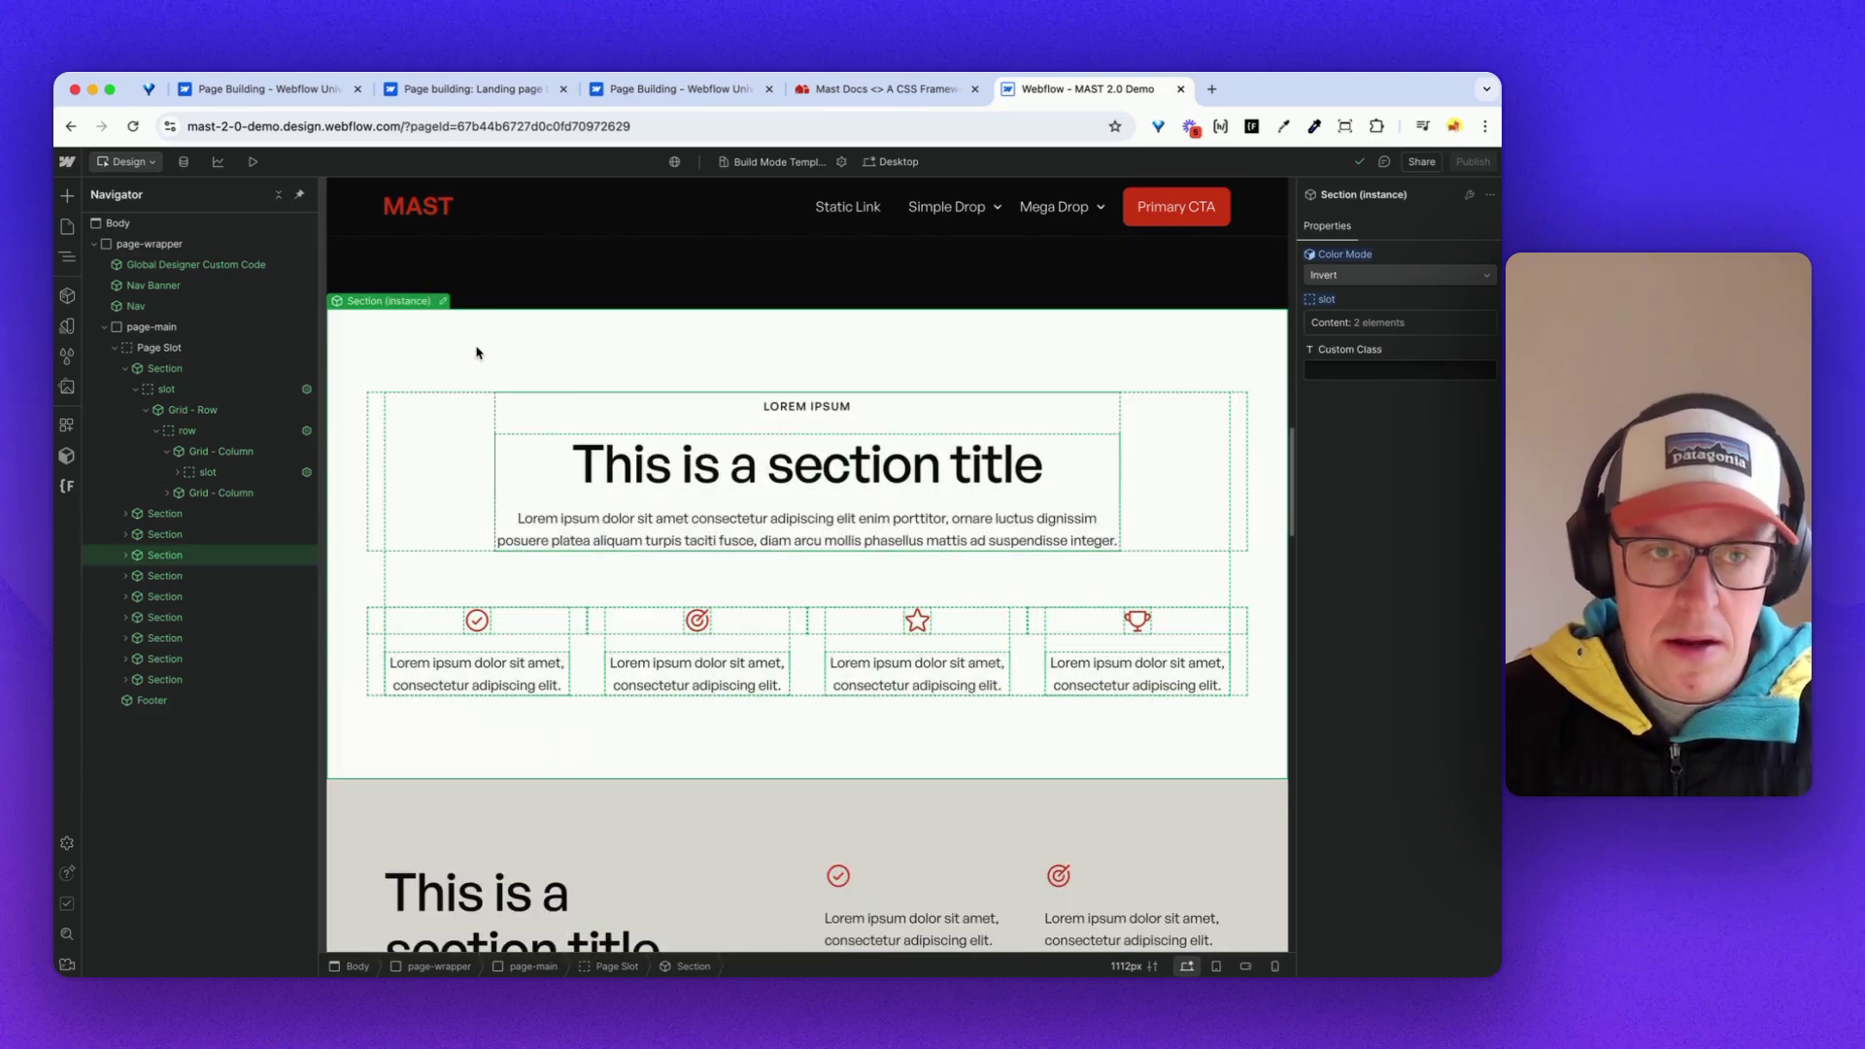
pyautogui.doubleClick(177, 556)
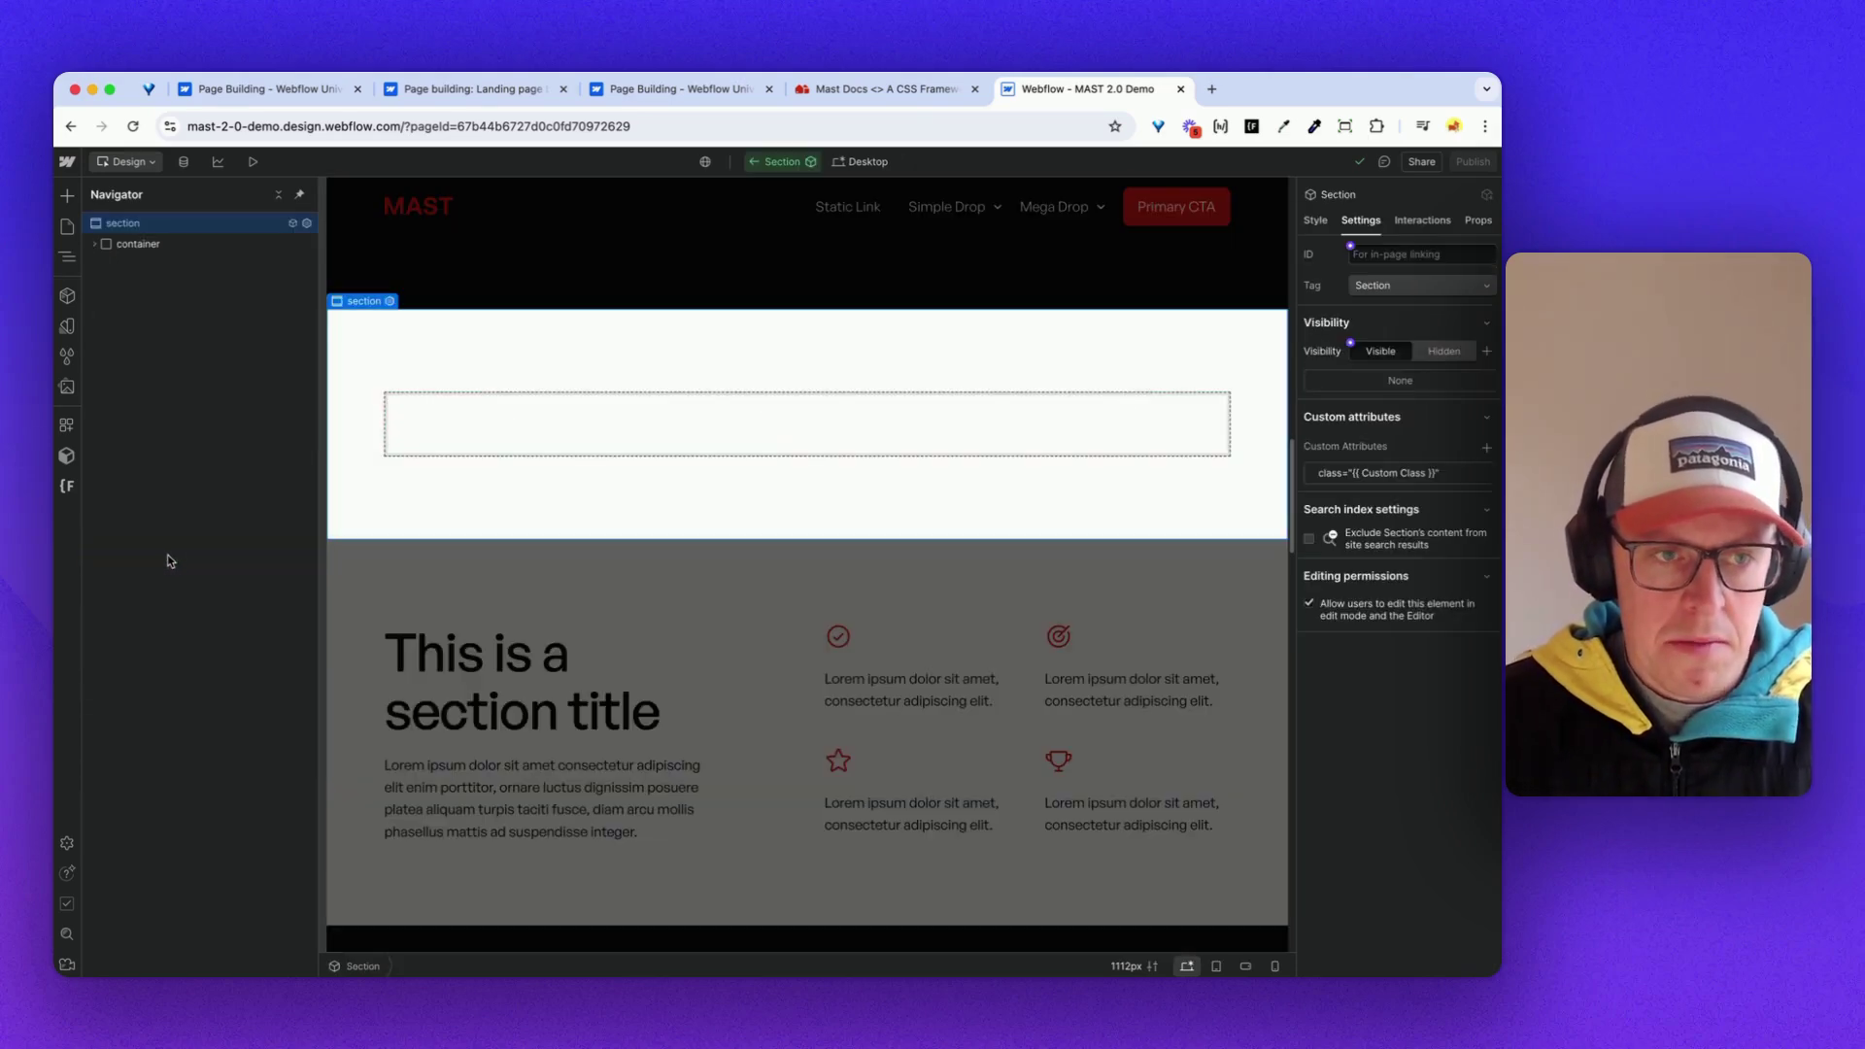
pyautogui.click(91, 245)
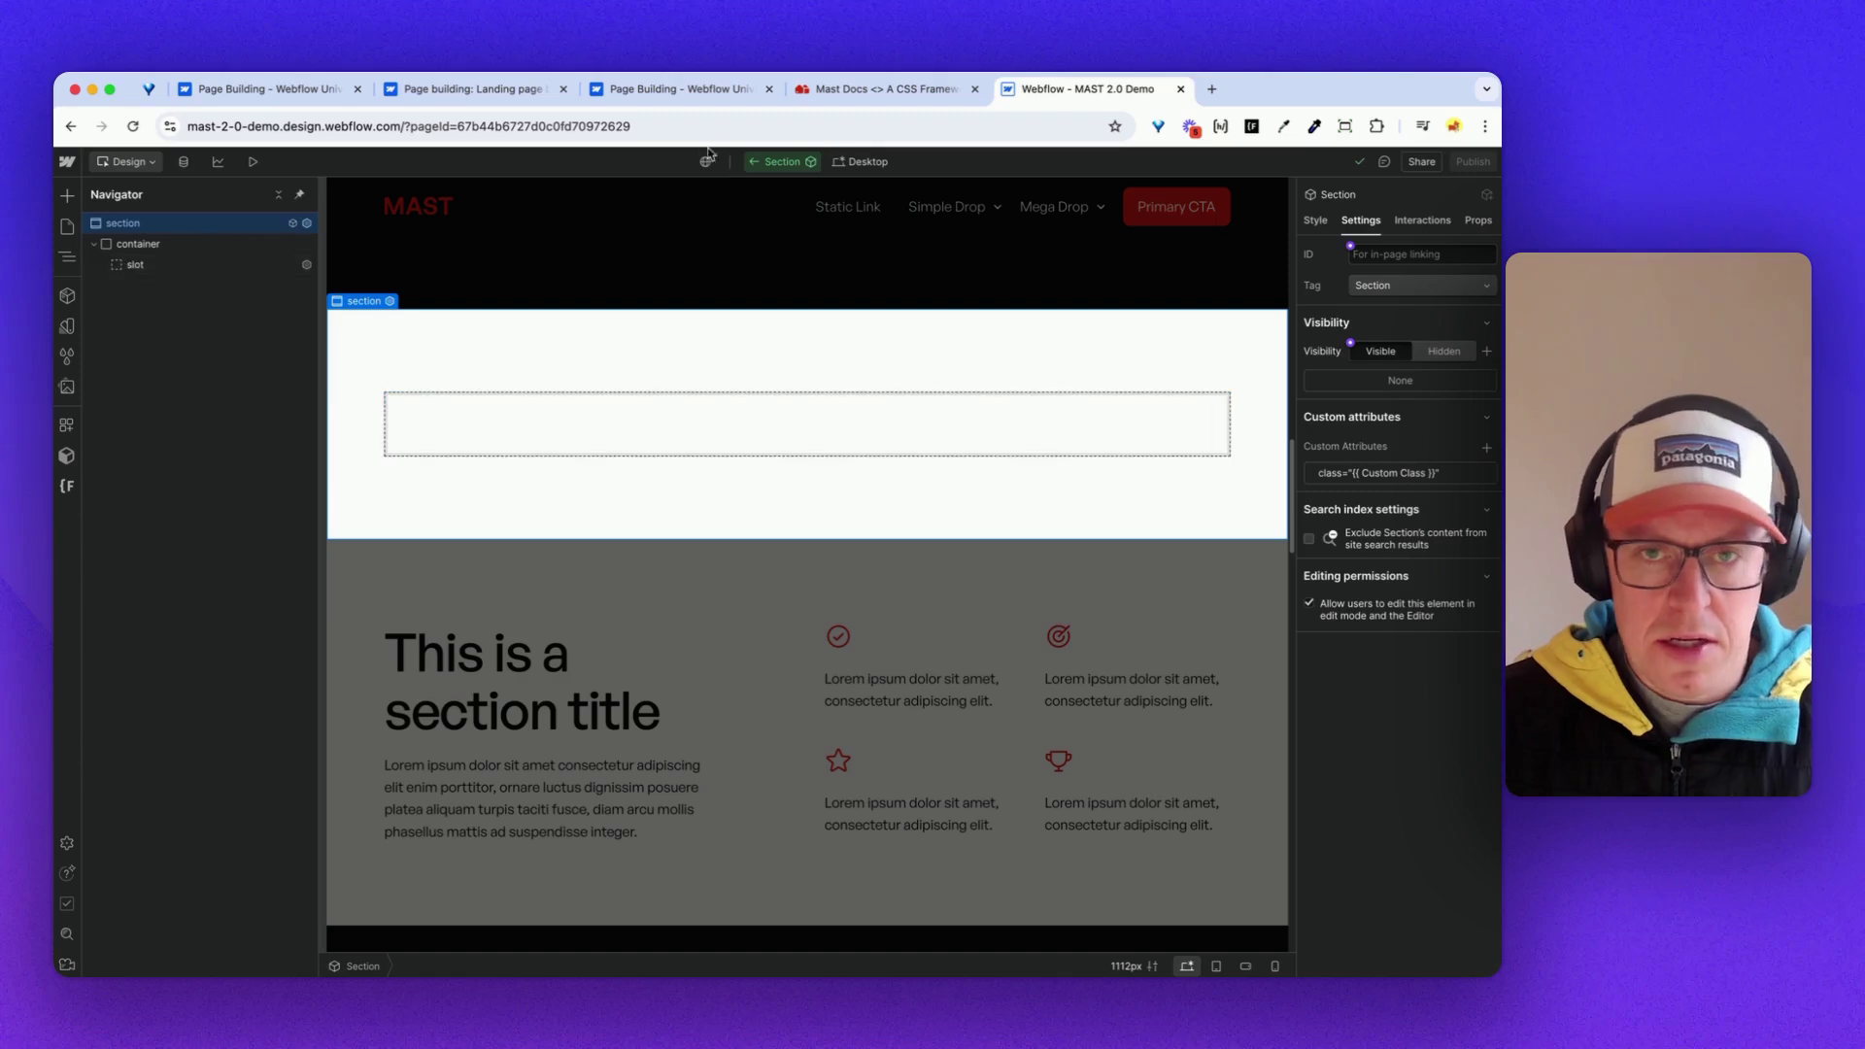
pyautogui.click(753, 163)
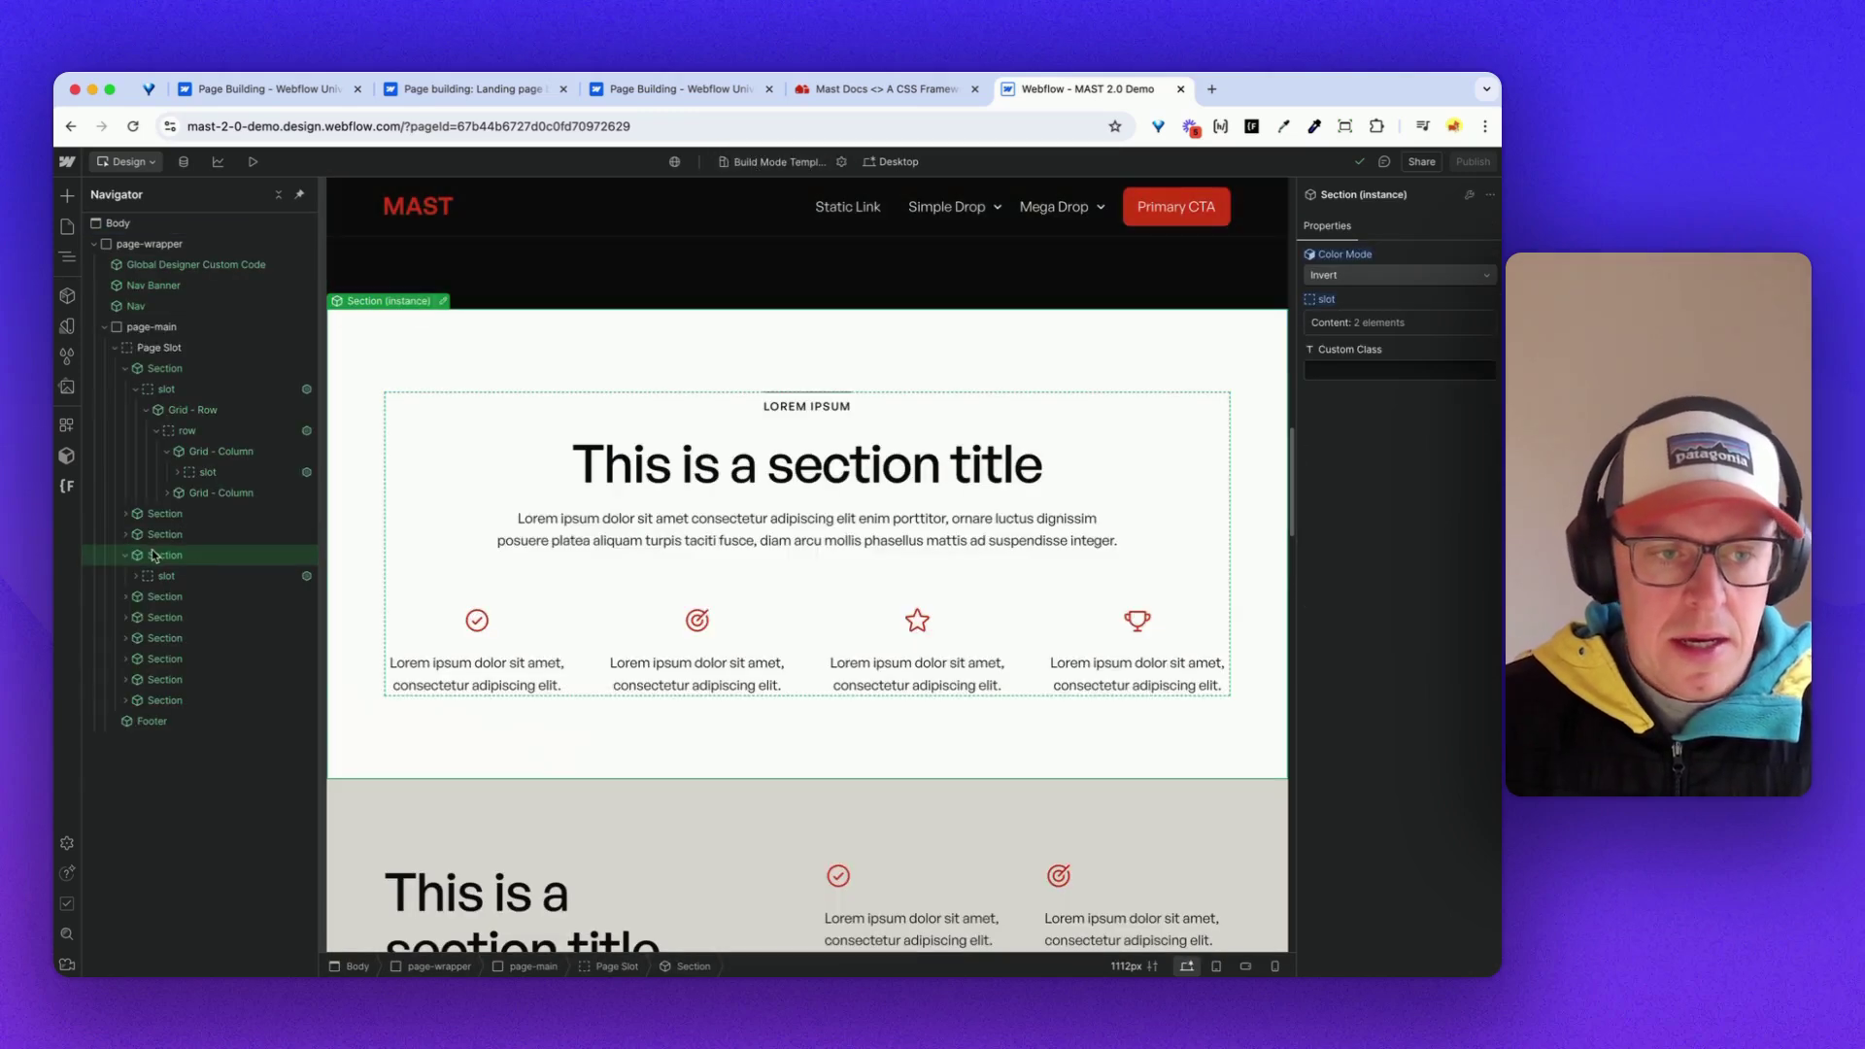
# - Open the Grid - Row component holding the four icon columns, examine its row slot, and return to the page
pyautogui.click(135, 579)
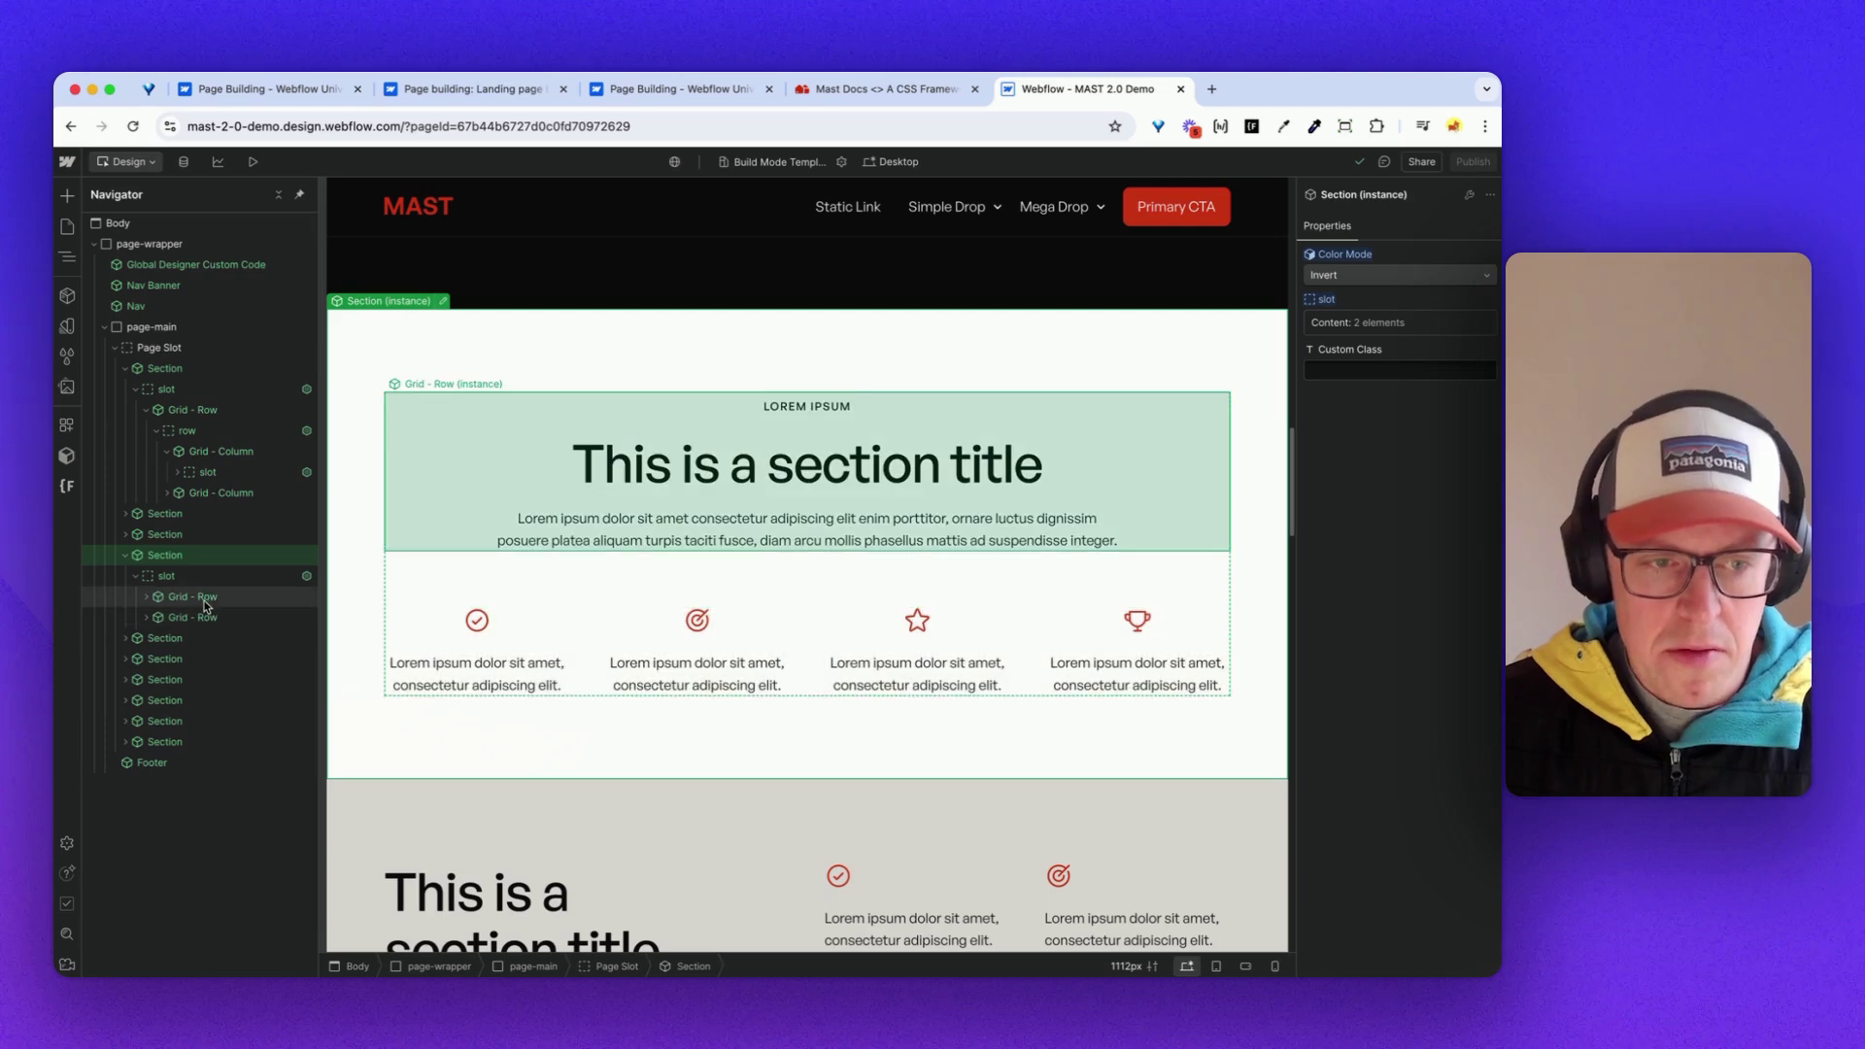
pyautogui.doubleClick(207, 617)
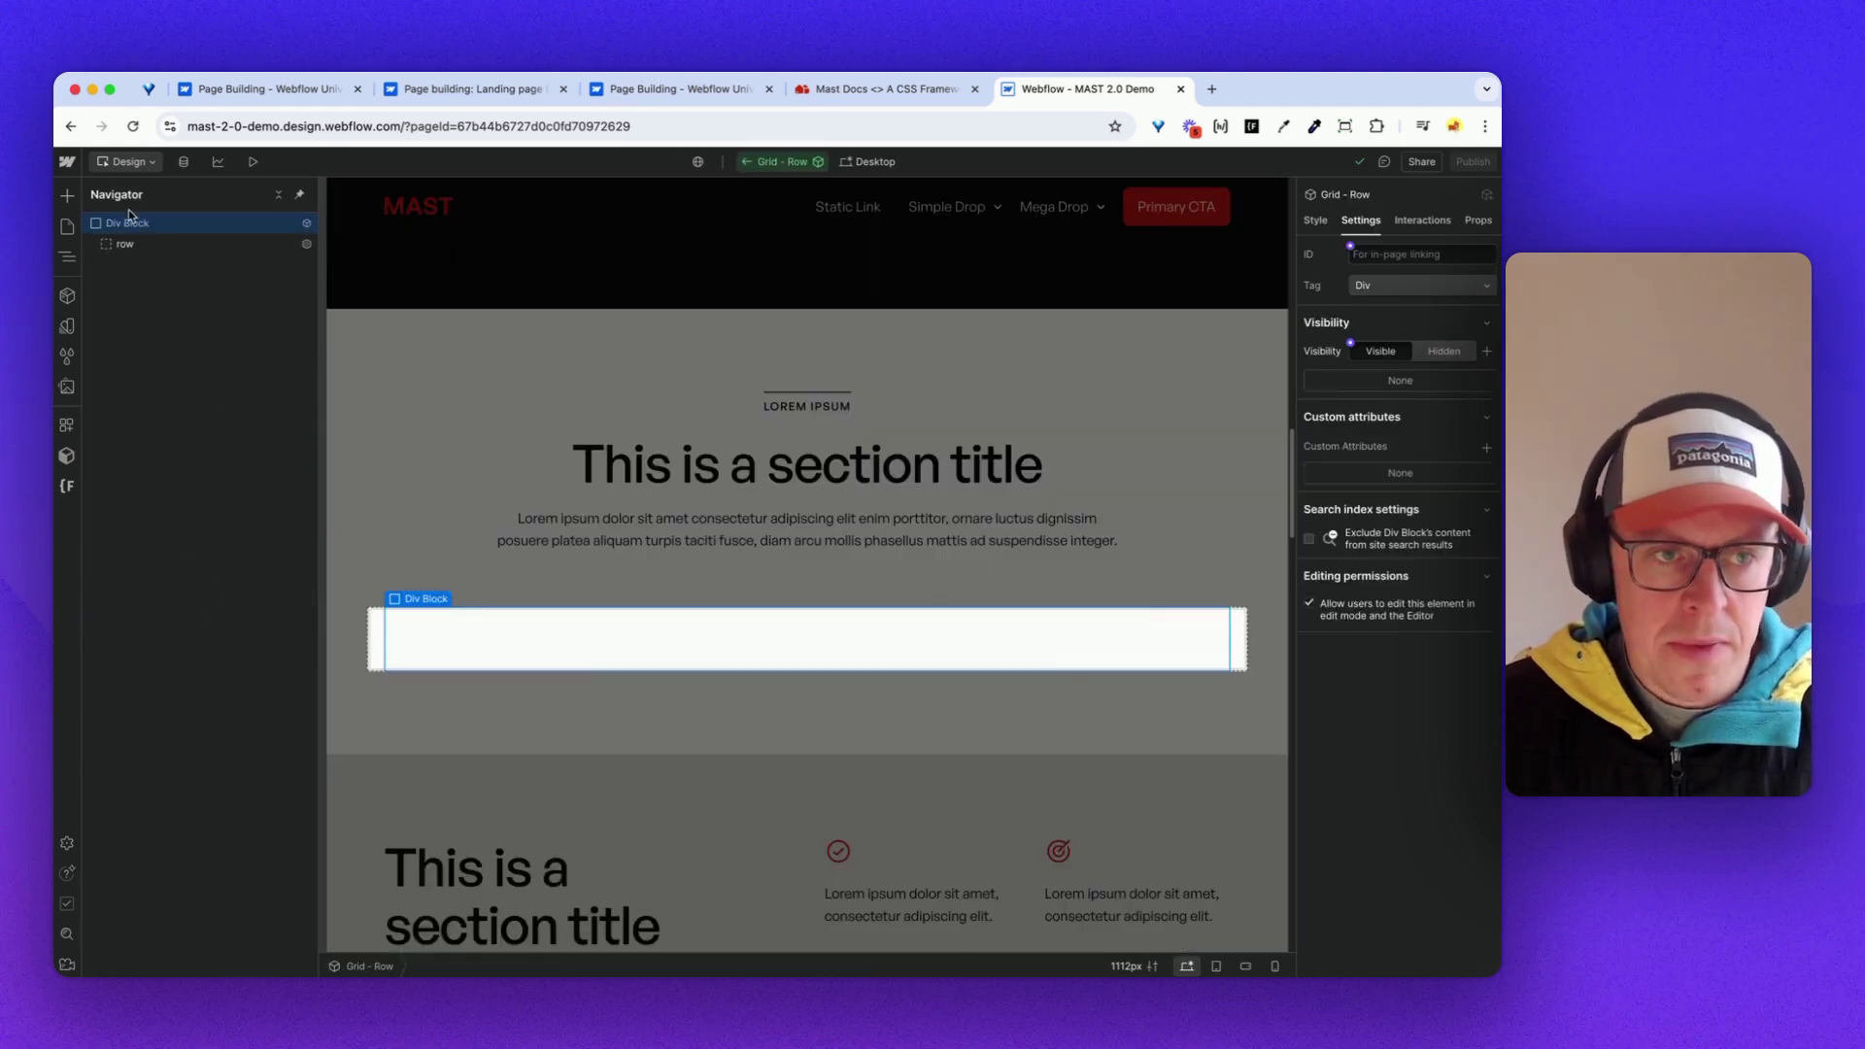
pyautogui.click(139, 243)
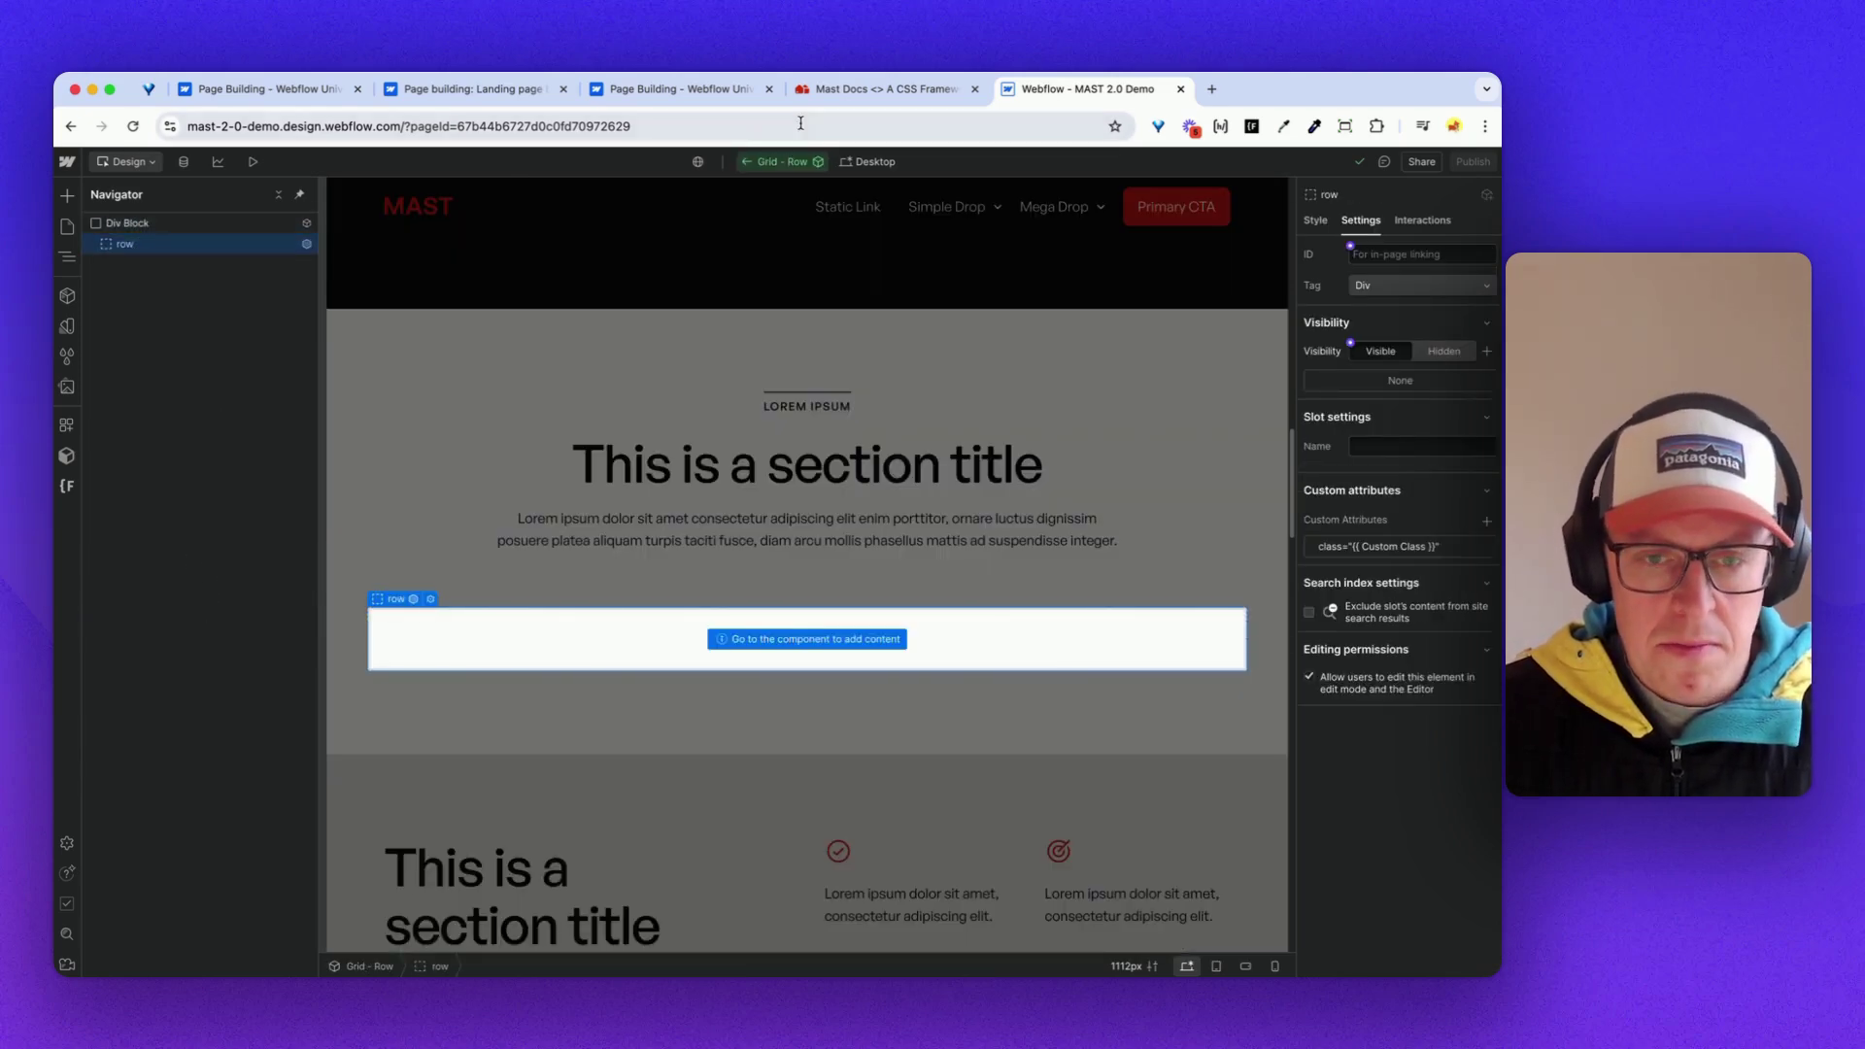
pyautogui.click(746, 162)
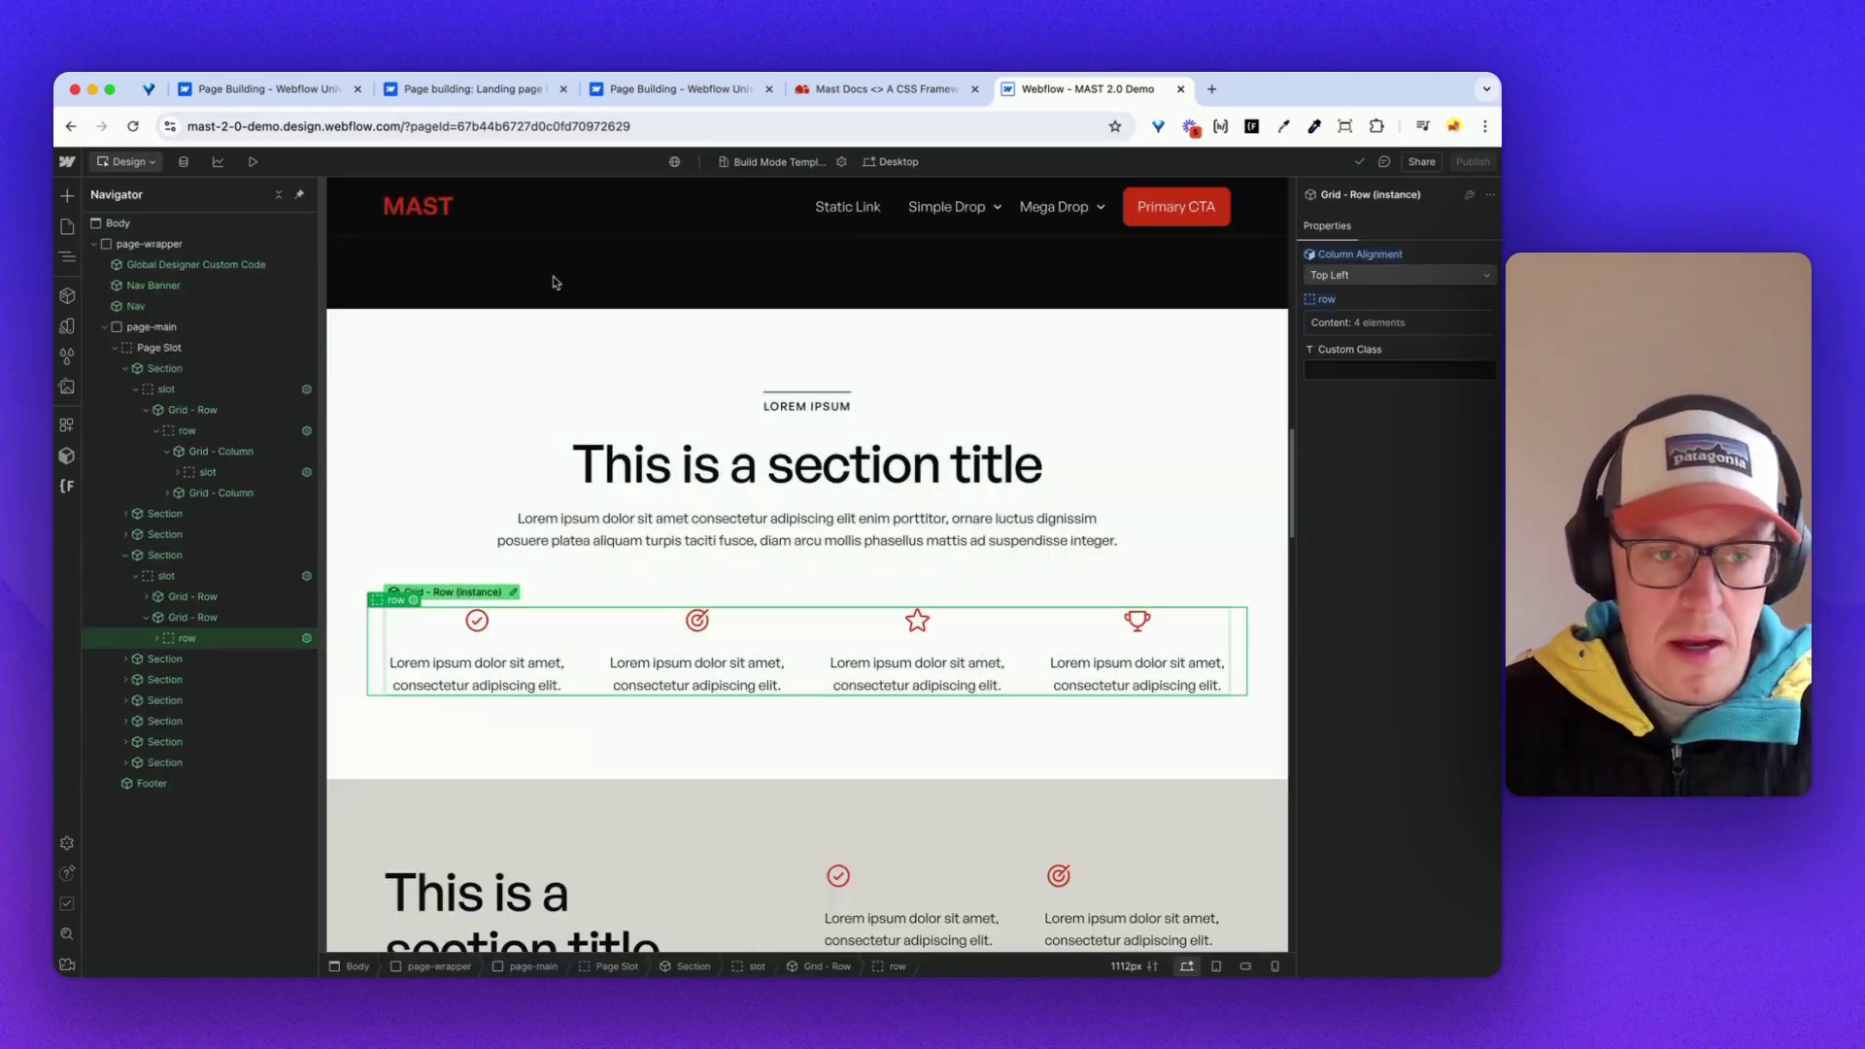
# - Examine the structure of the first icon column, expanding its nested Grid - Row and Grid - Column down to the Icon
pyautogui.click(153, 639)
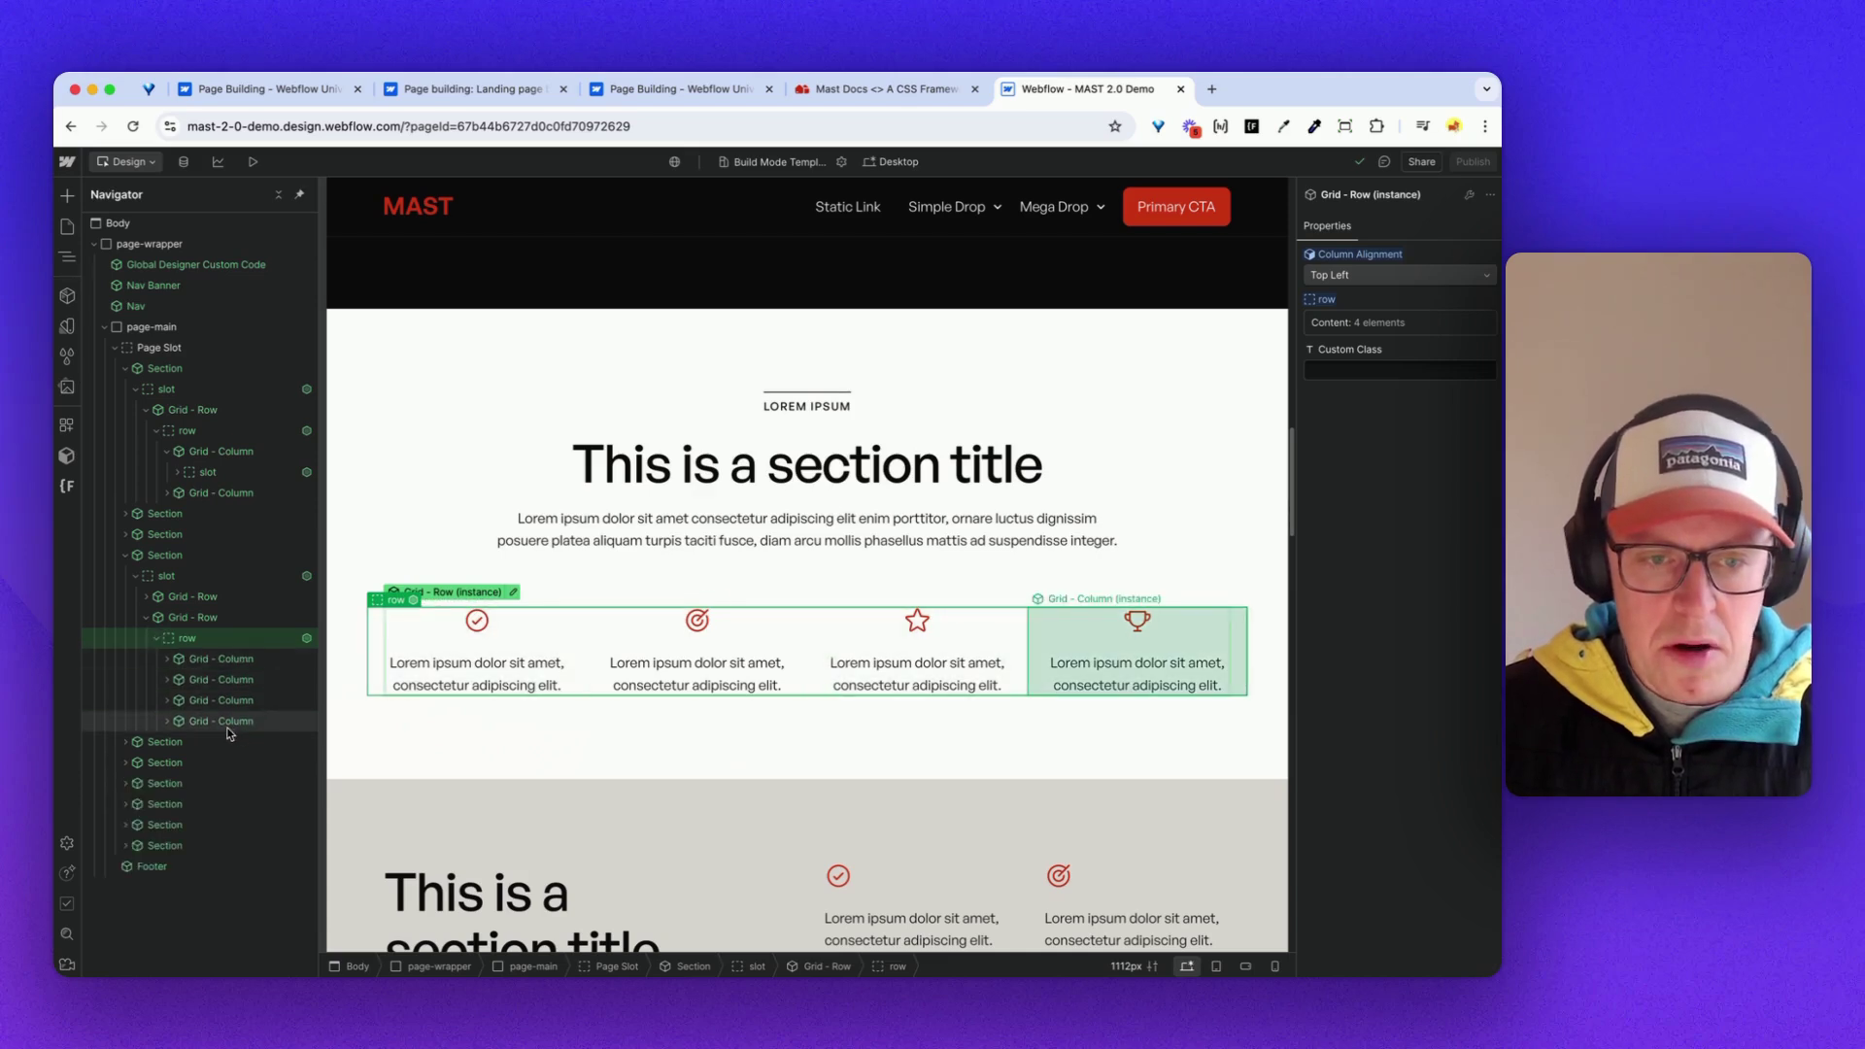
pyautogui.click(167, 660)
pyautogui.click(178, 680)
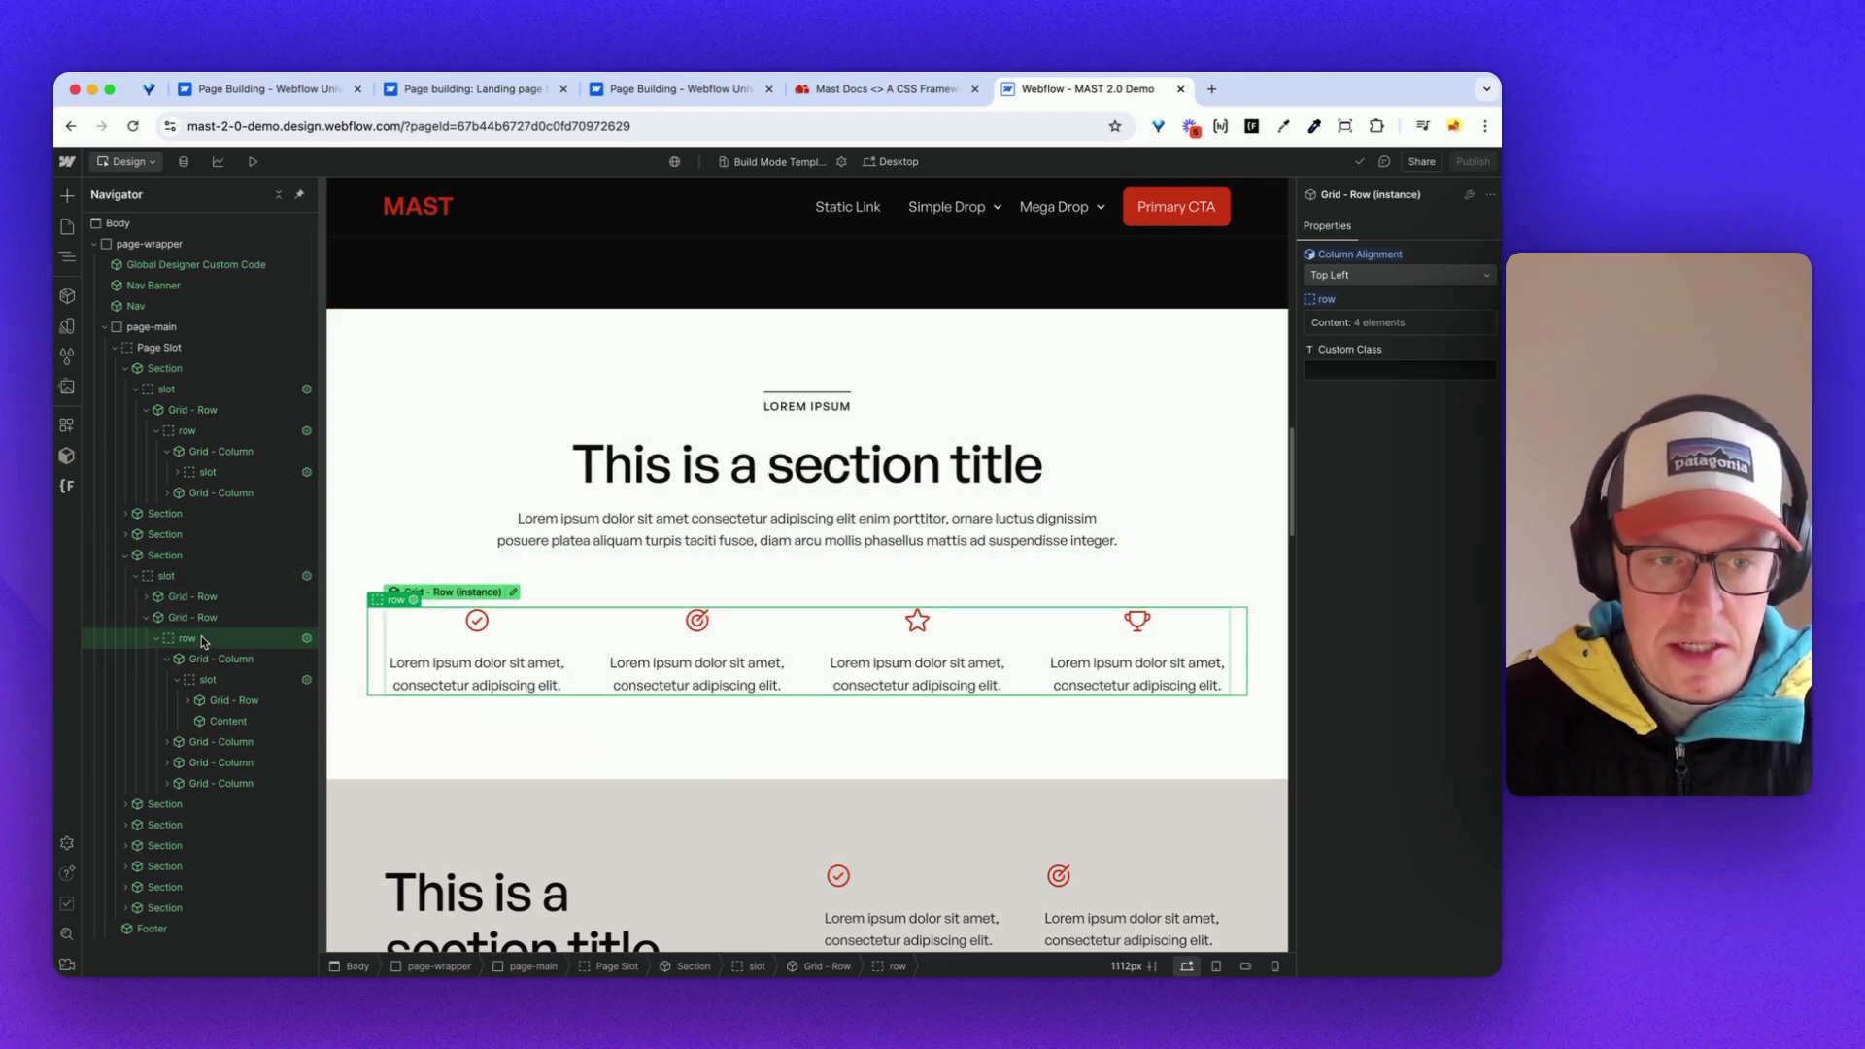
pyautogui.click(188, 700)
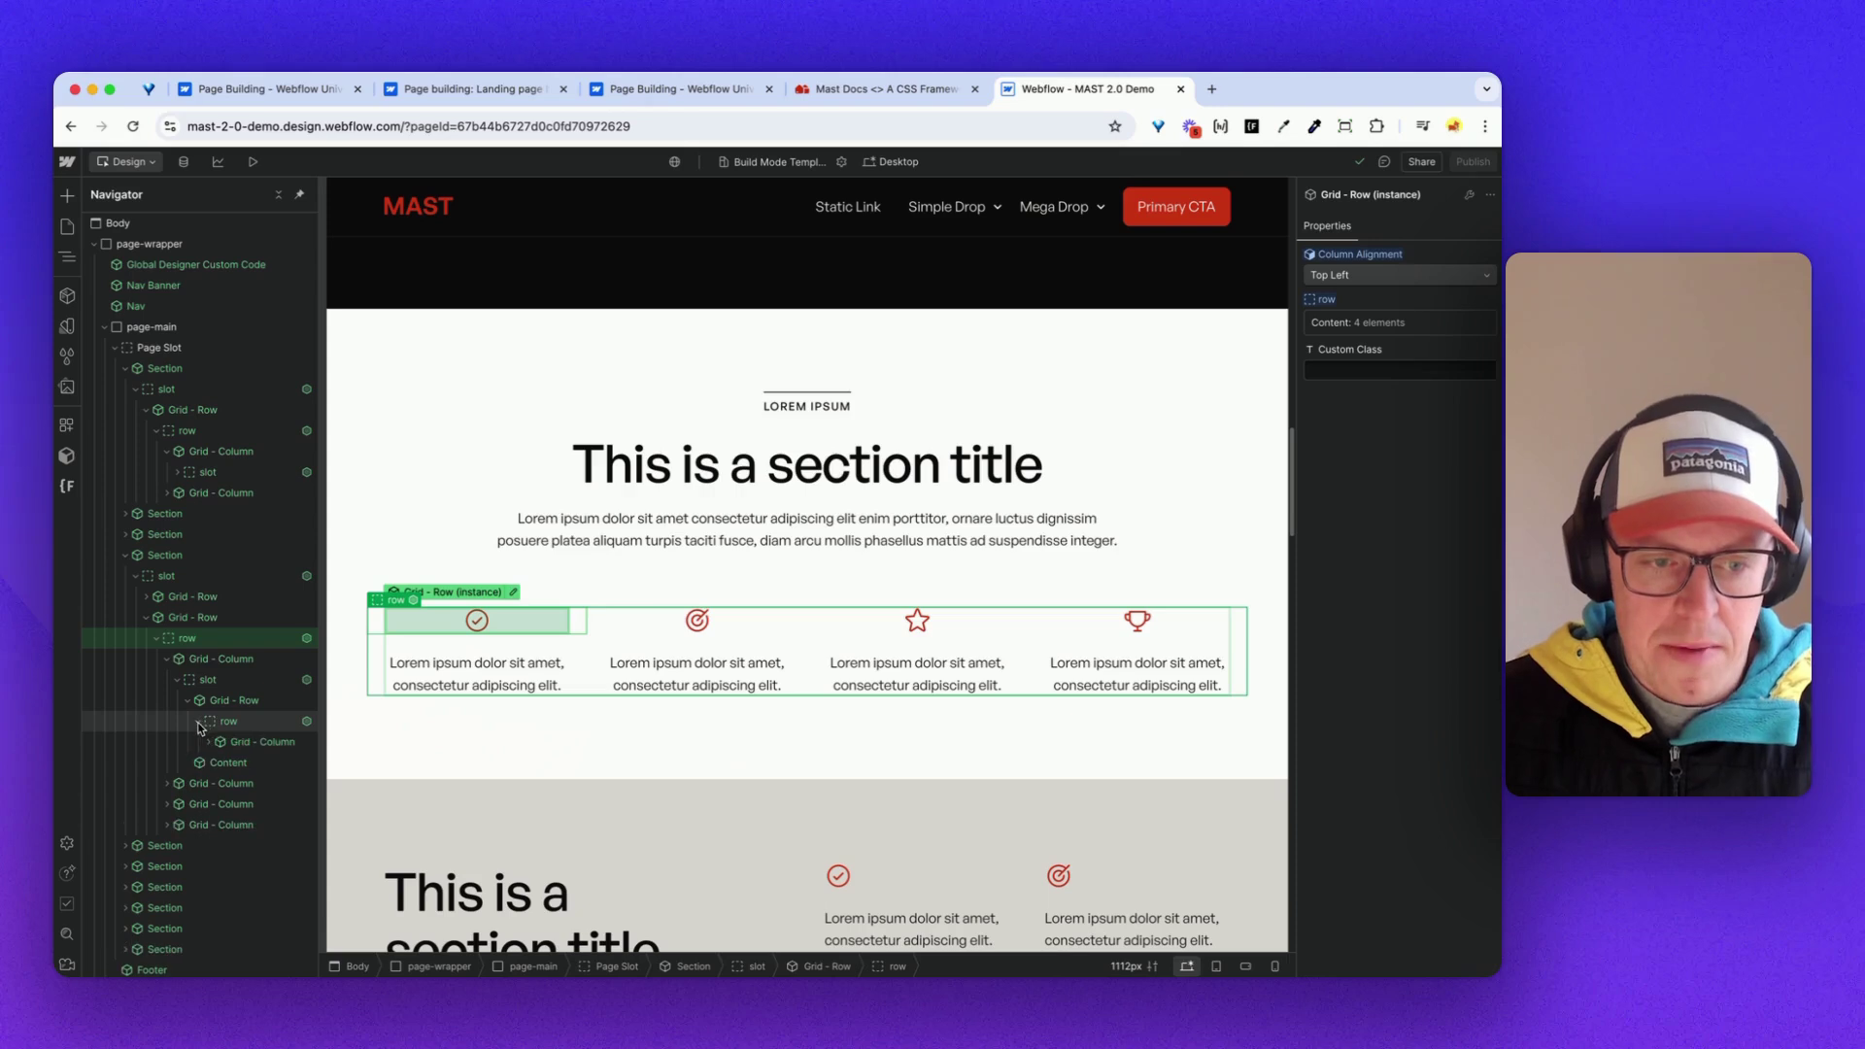
pyautogui.click(198, 721)
pyautogui.click(197, 744)
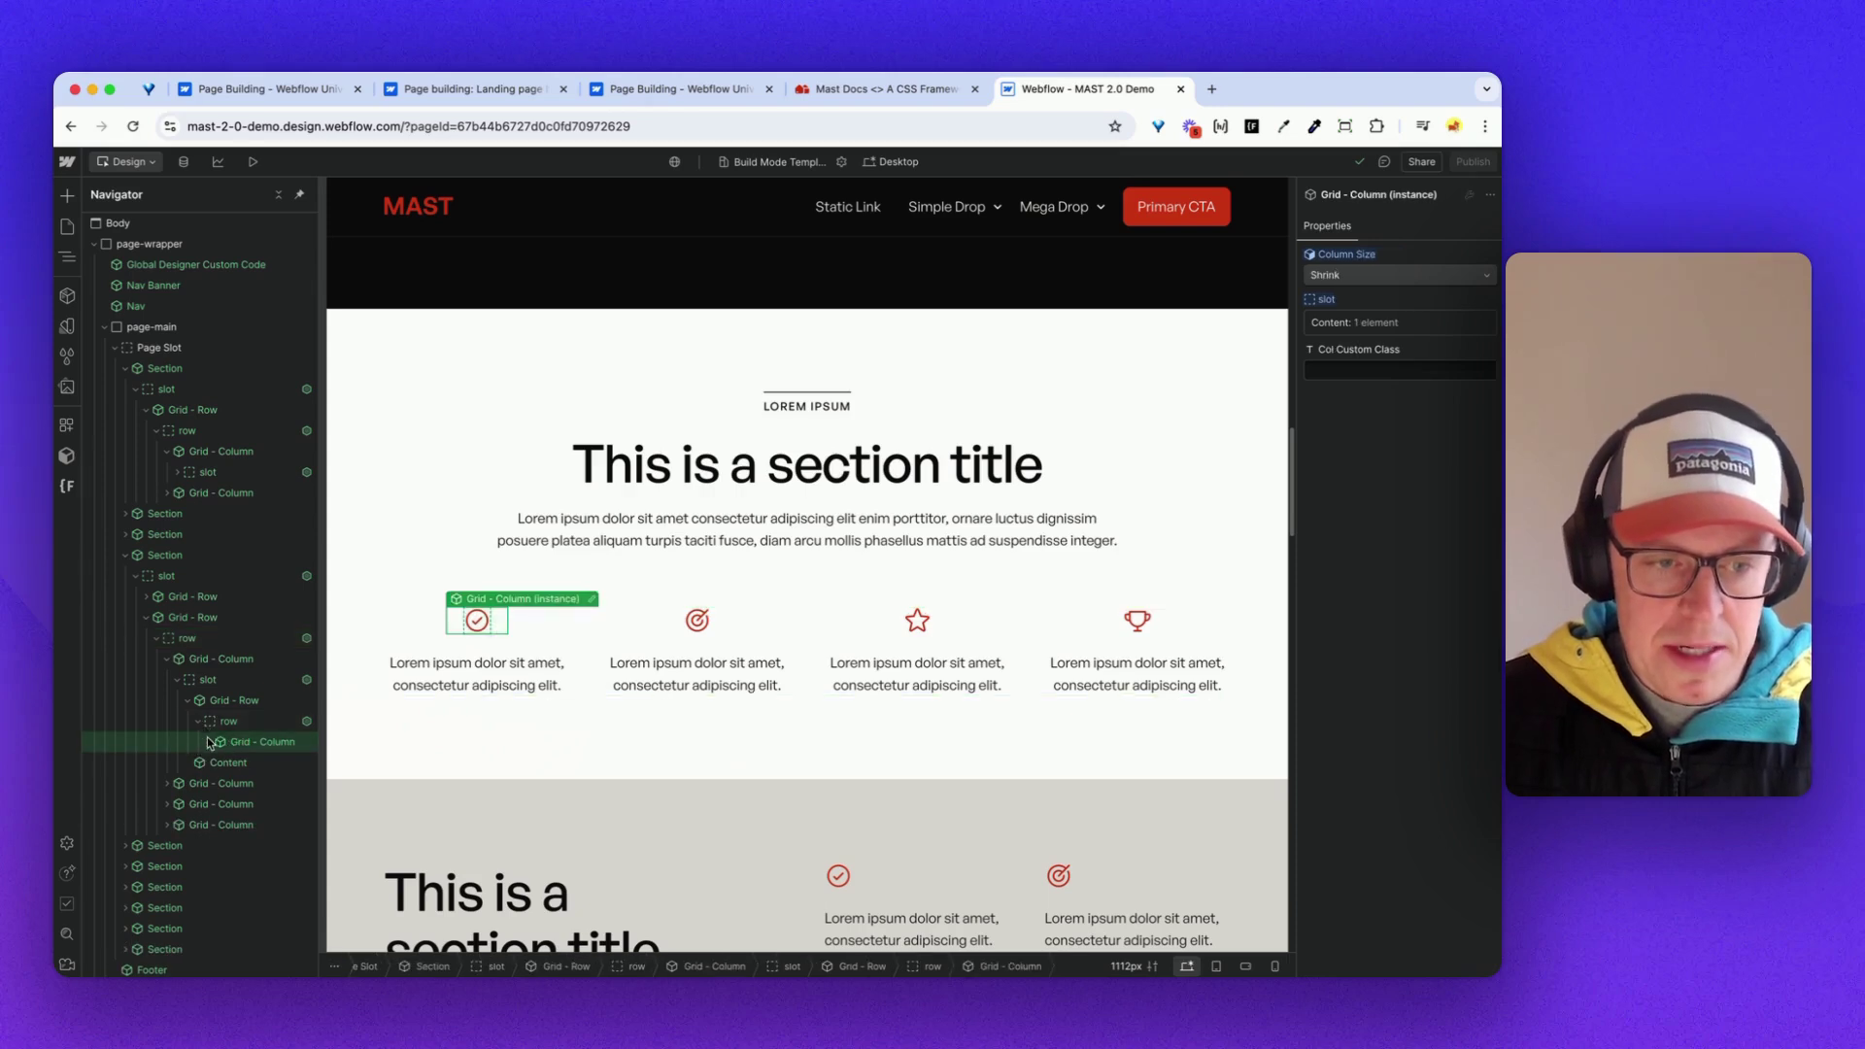
pyautogui.click(208, 742)
pyautogui.click(221, 763)
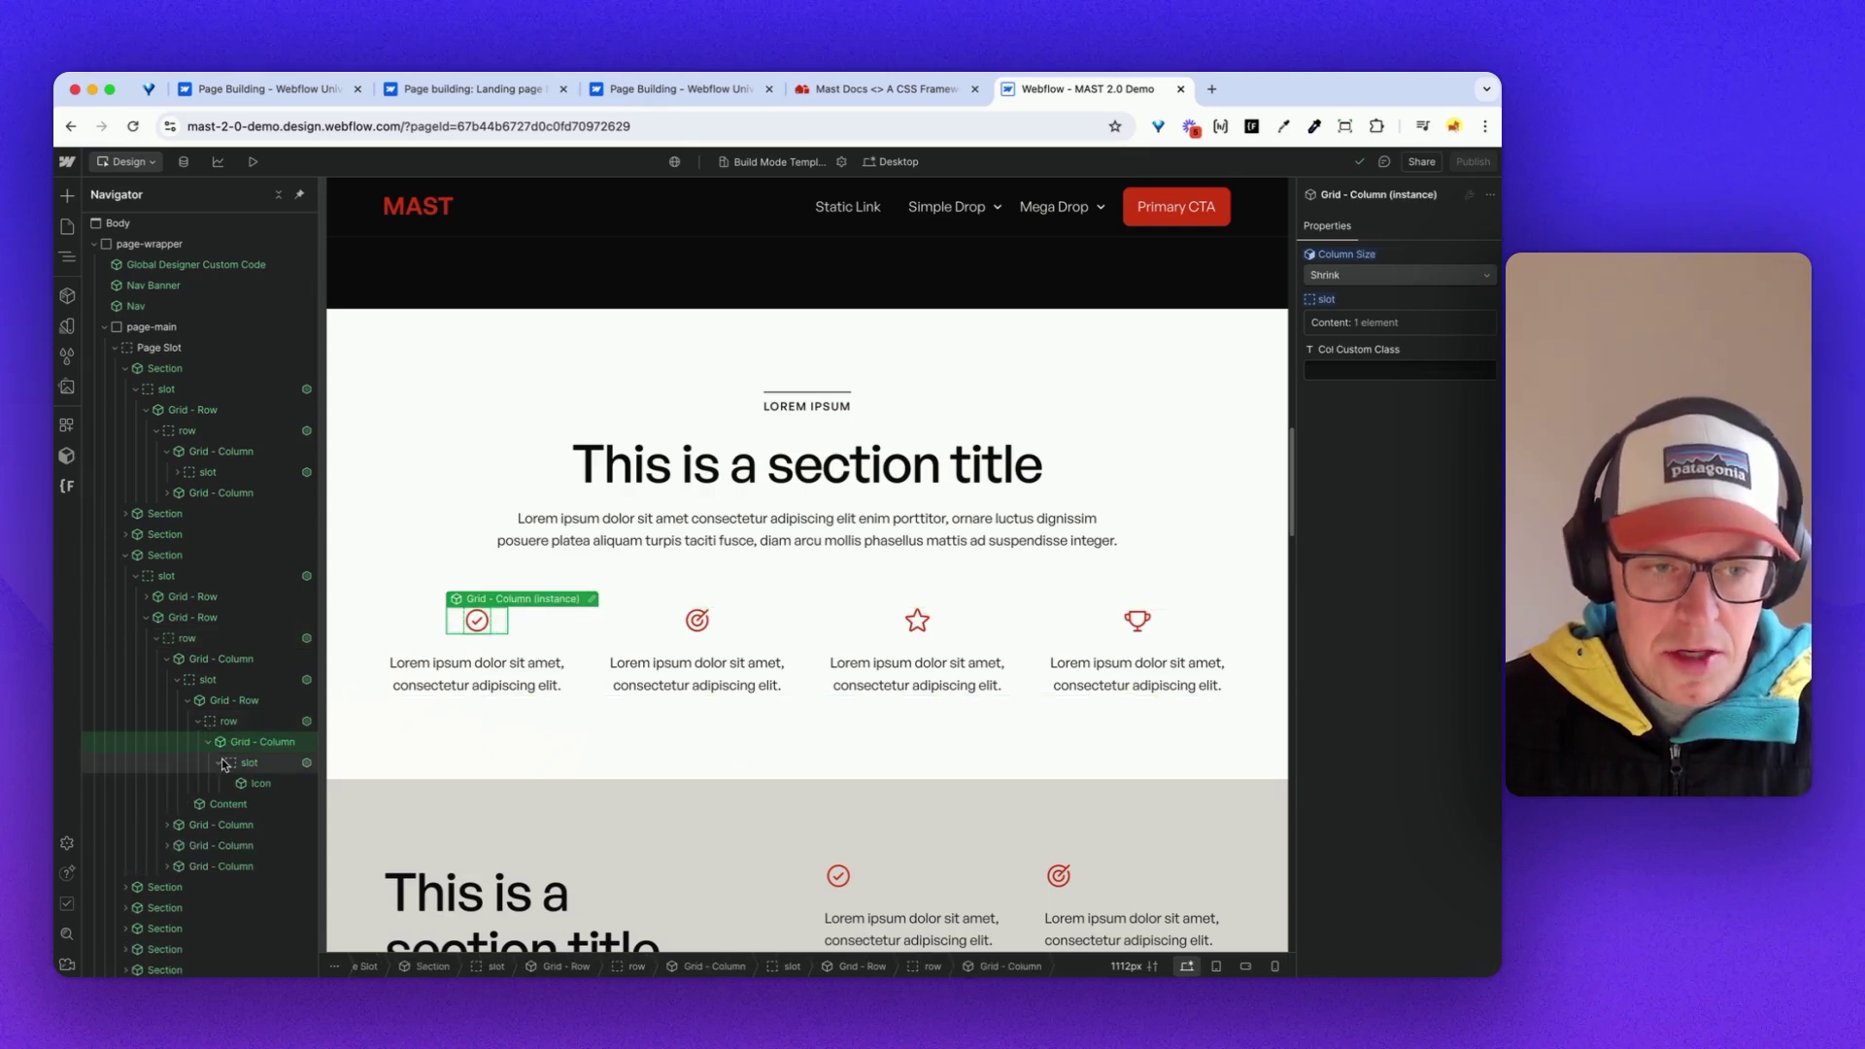
# - Open the first icon column's Content component, examine its rich-text element's settings, and return to the page
pyautogui.click(236, 807)
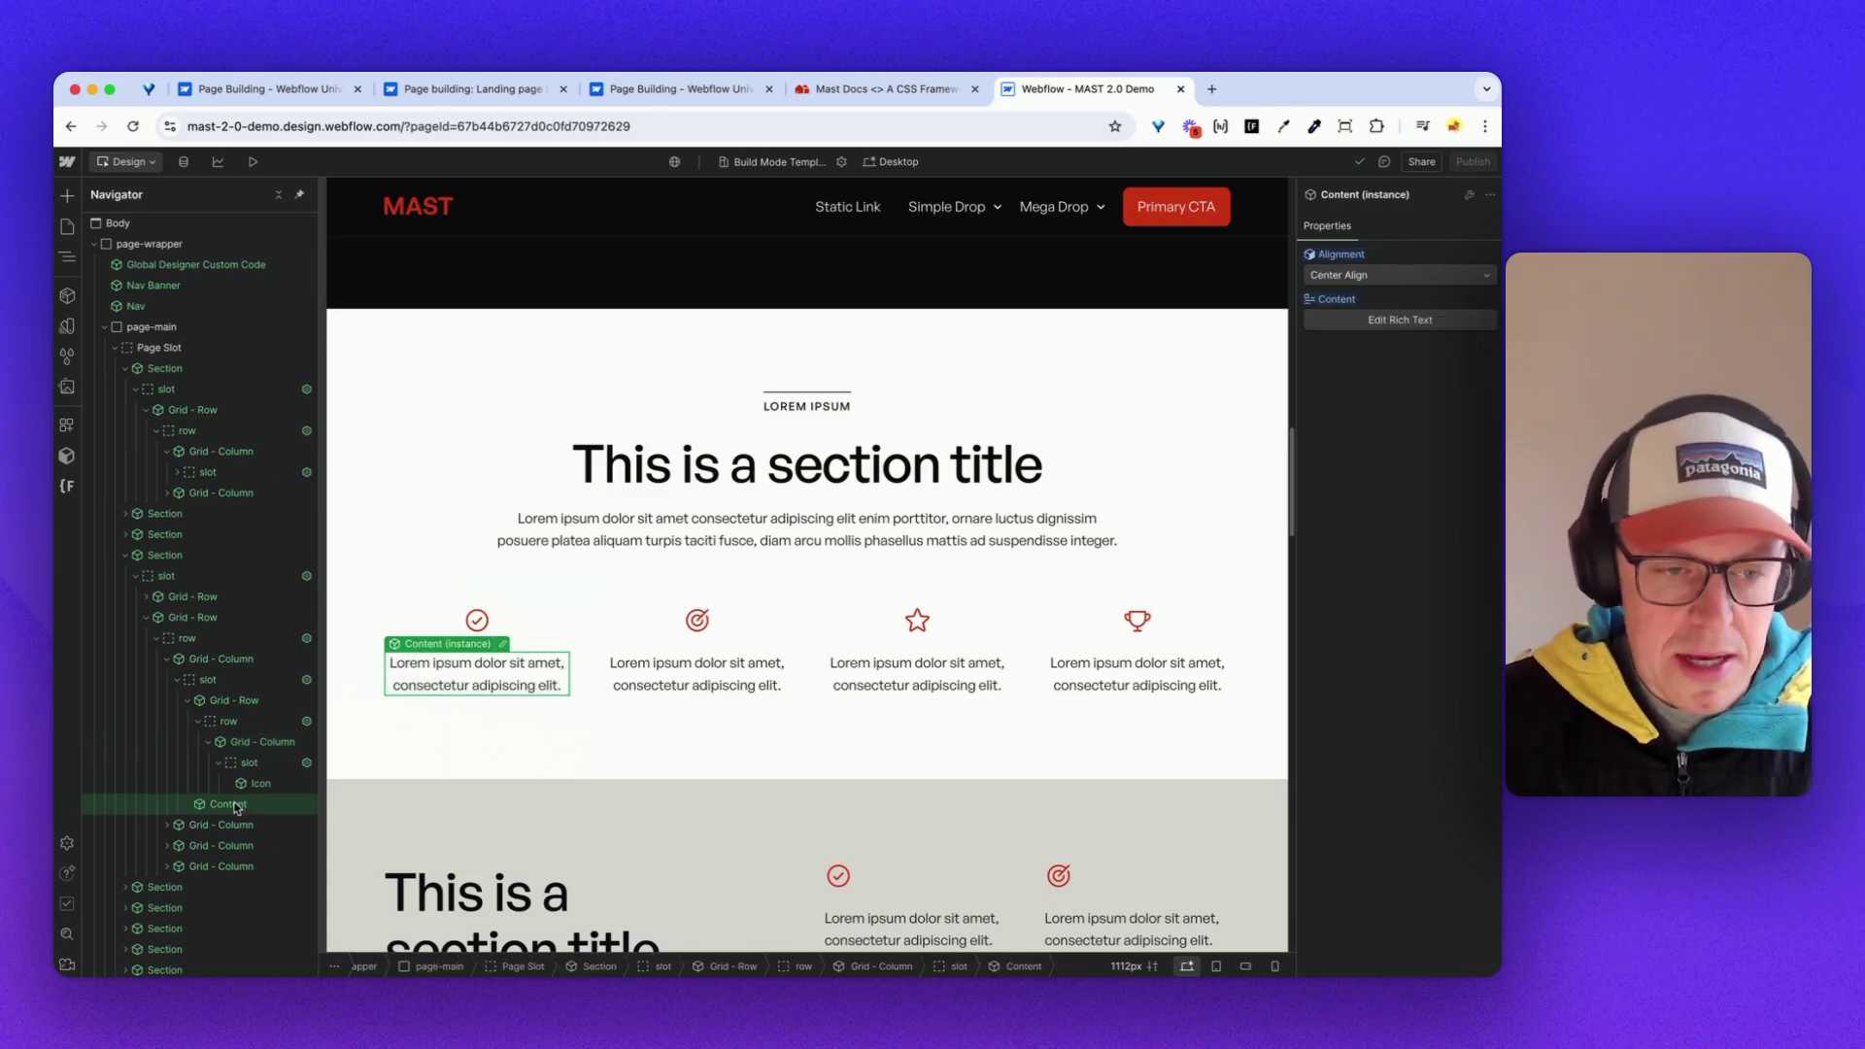
pyautogui.scroll(-2, 237, 791)
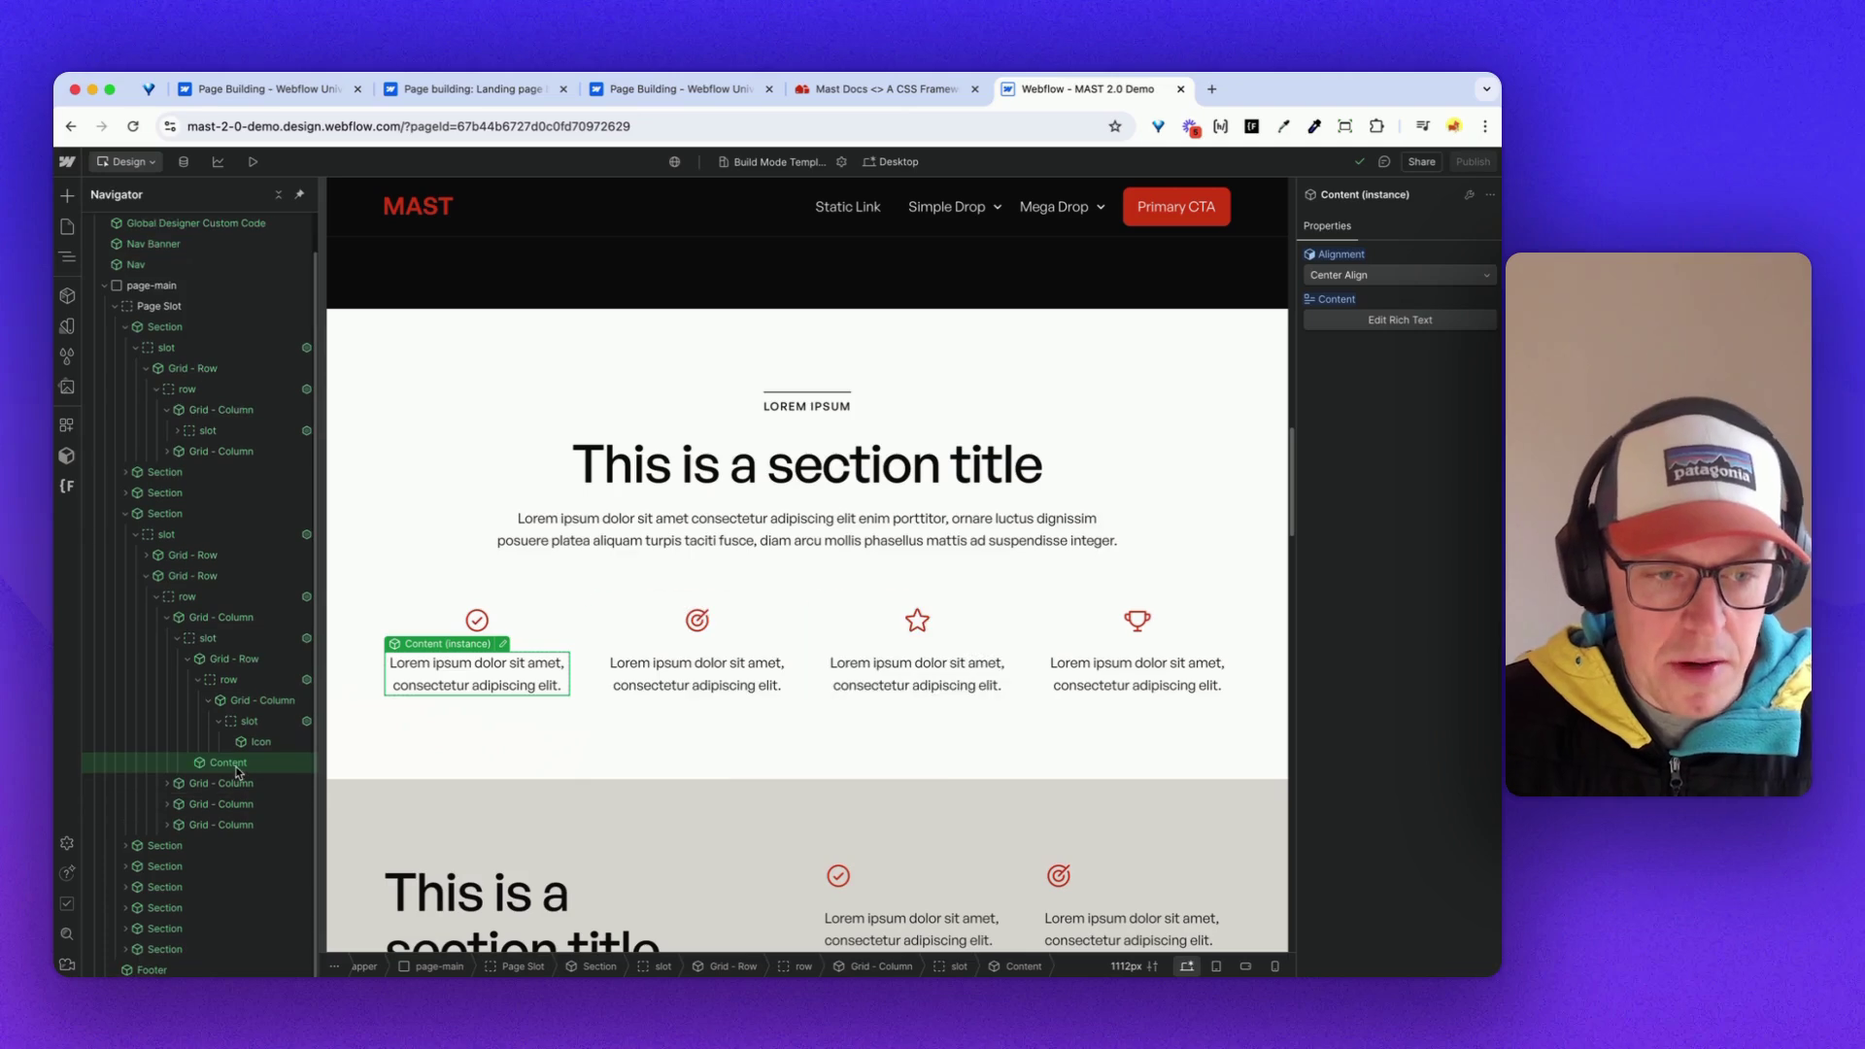
pyautogui.doubleClick(237, 773)
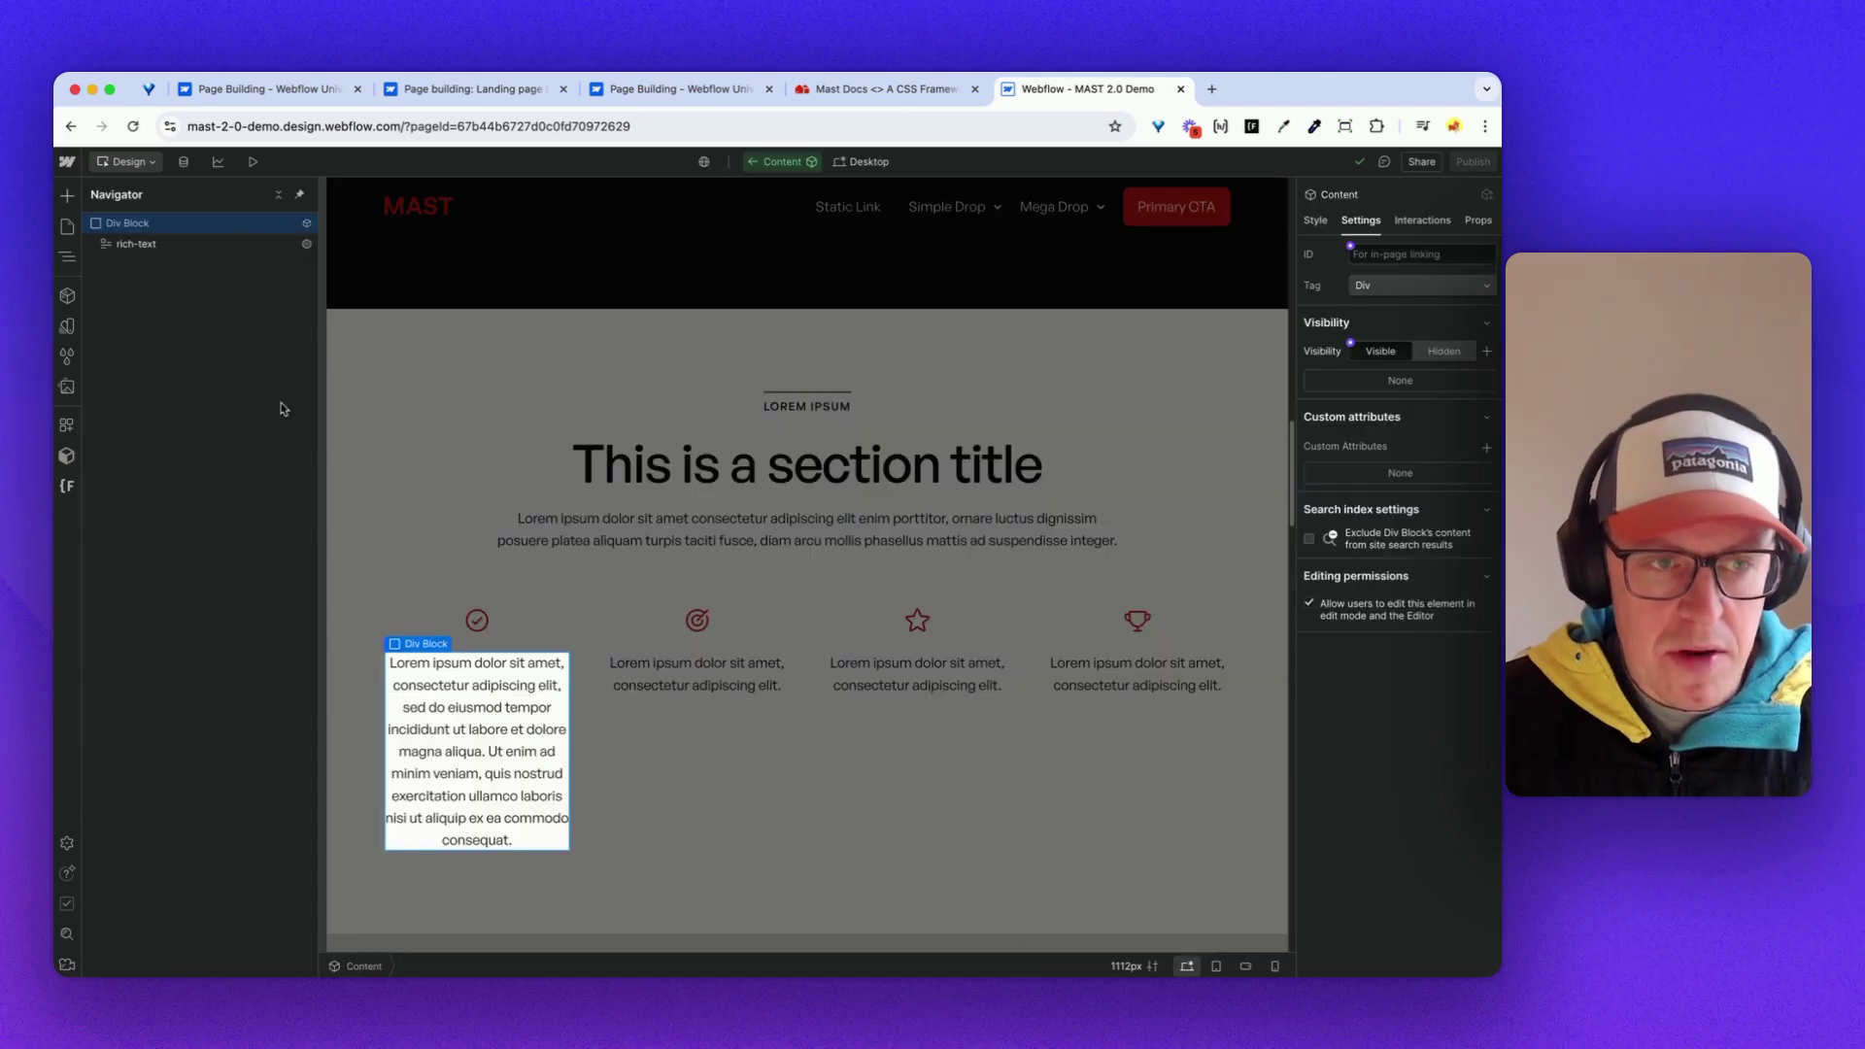
pyautogui.click(145, 247)
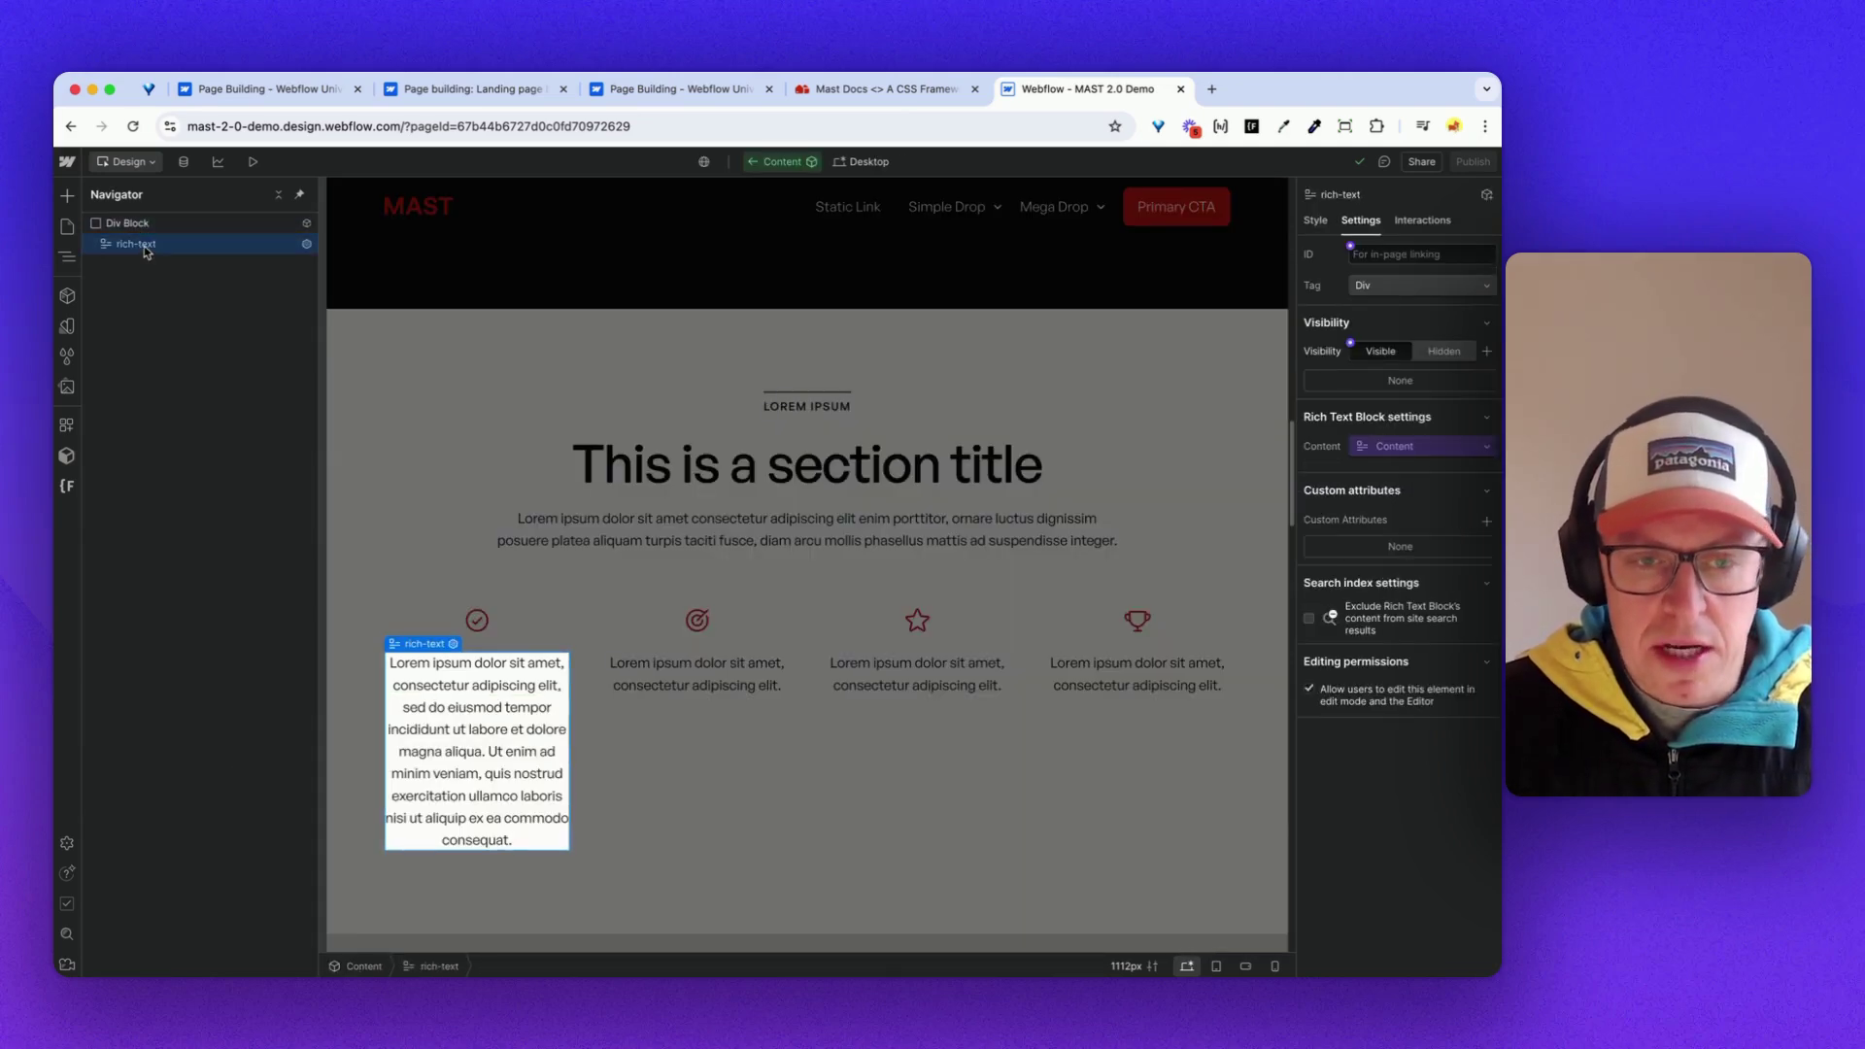
pyautogui.click(750, 162)
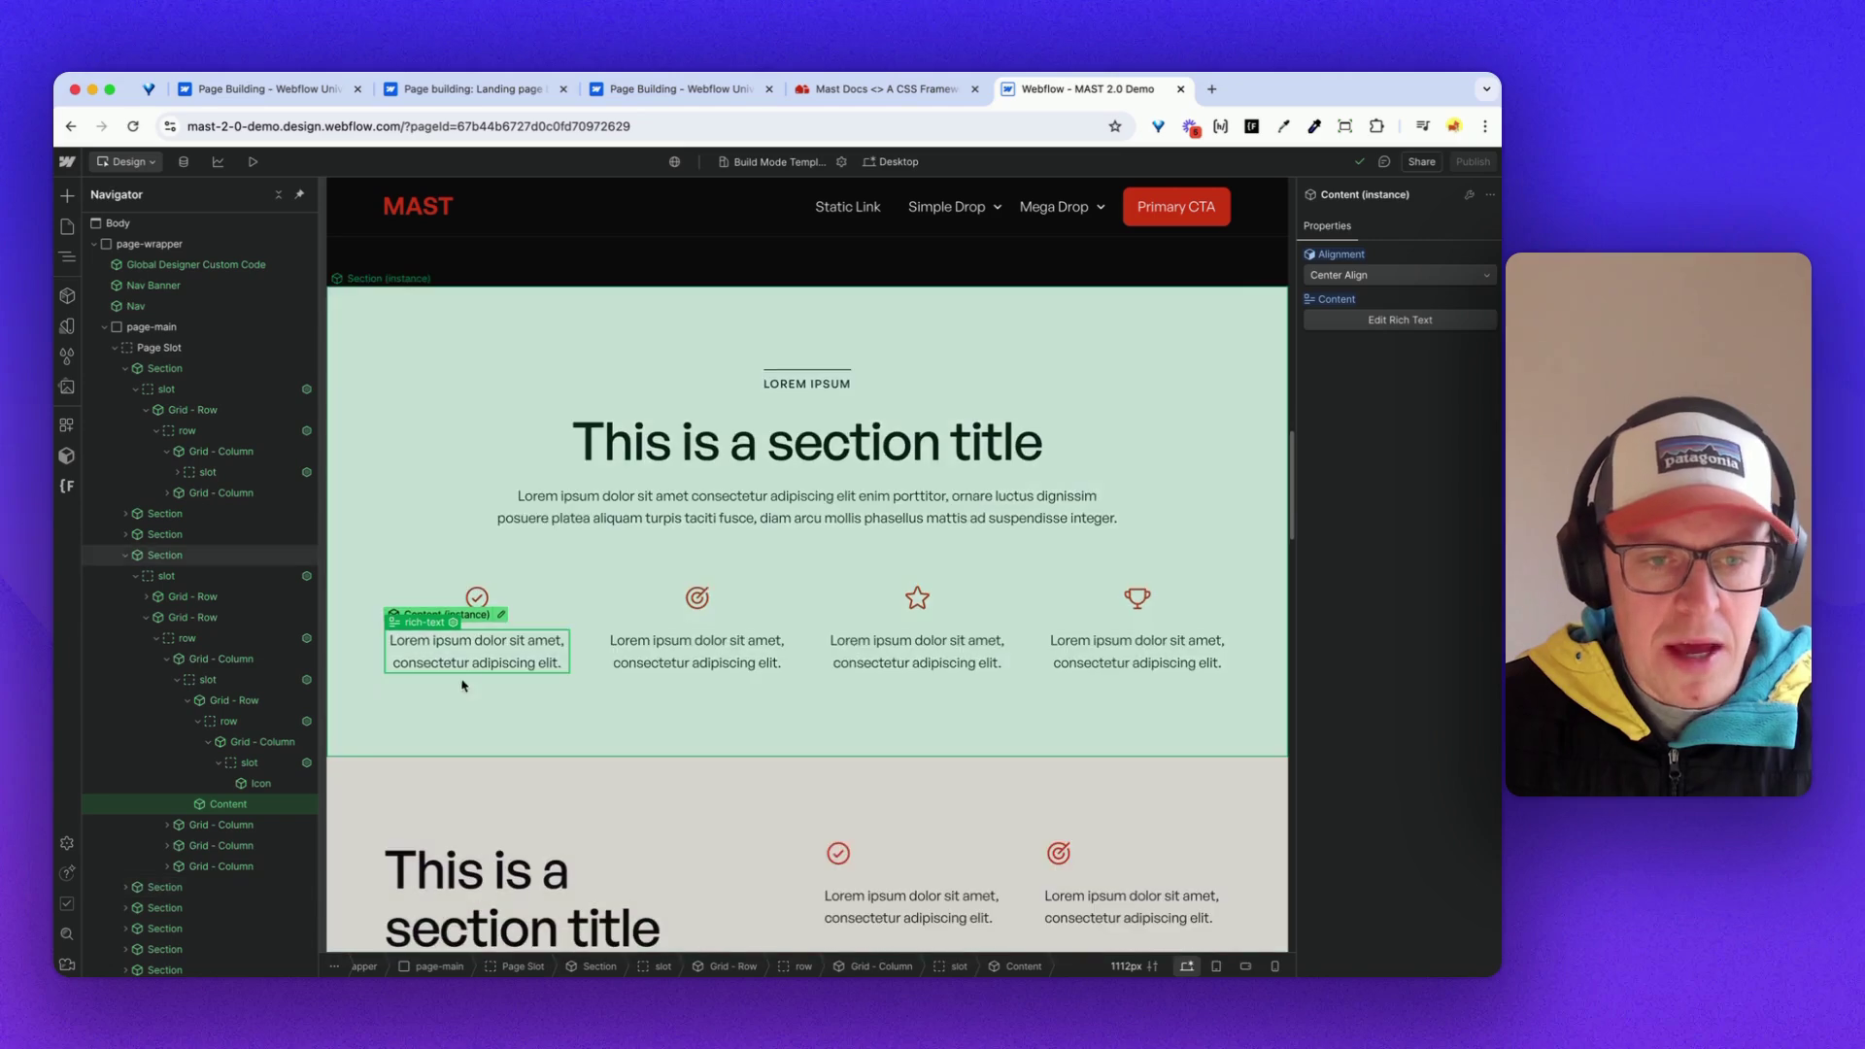
# - In the first icon column's Content rich text, add a Heading 3 reading "sdsdsd" below the paragraph
pyautogui.click(1351, 328)
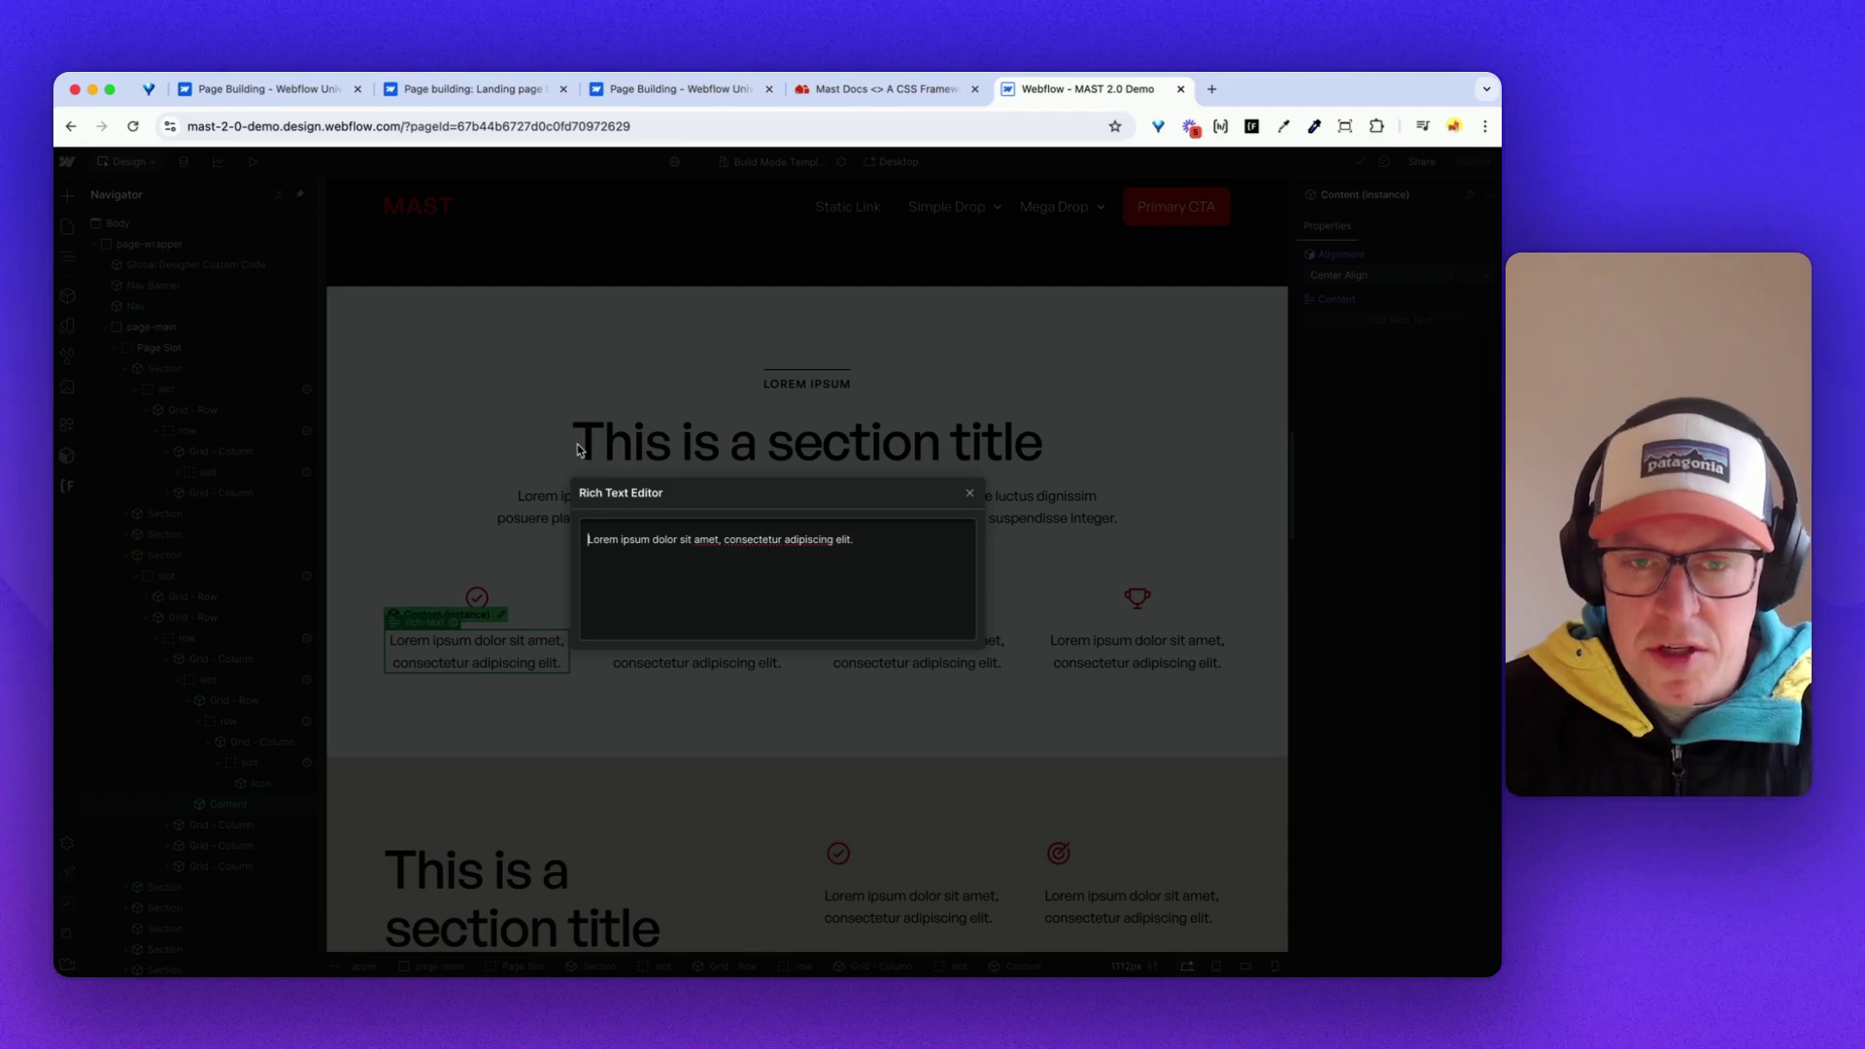
pyautogui.press('Return')
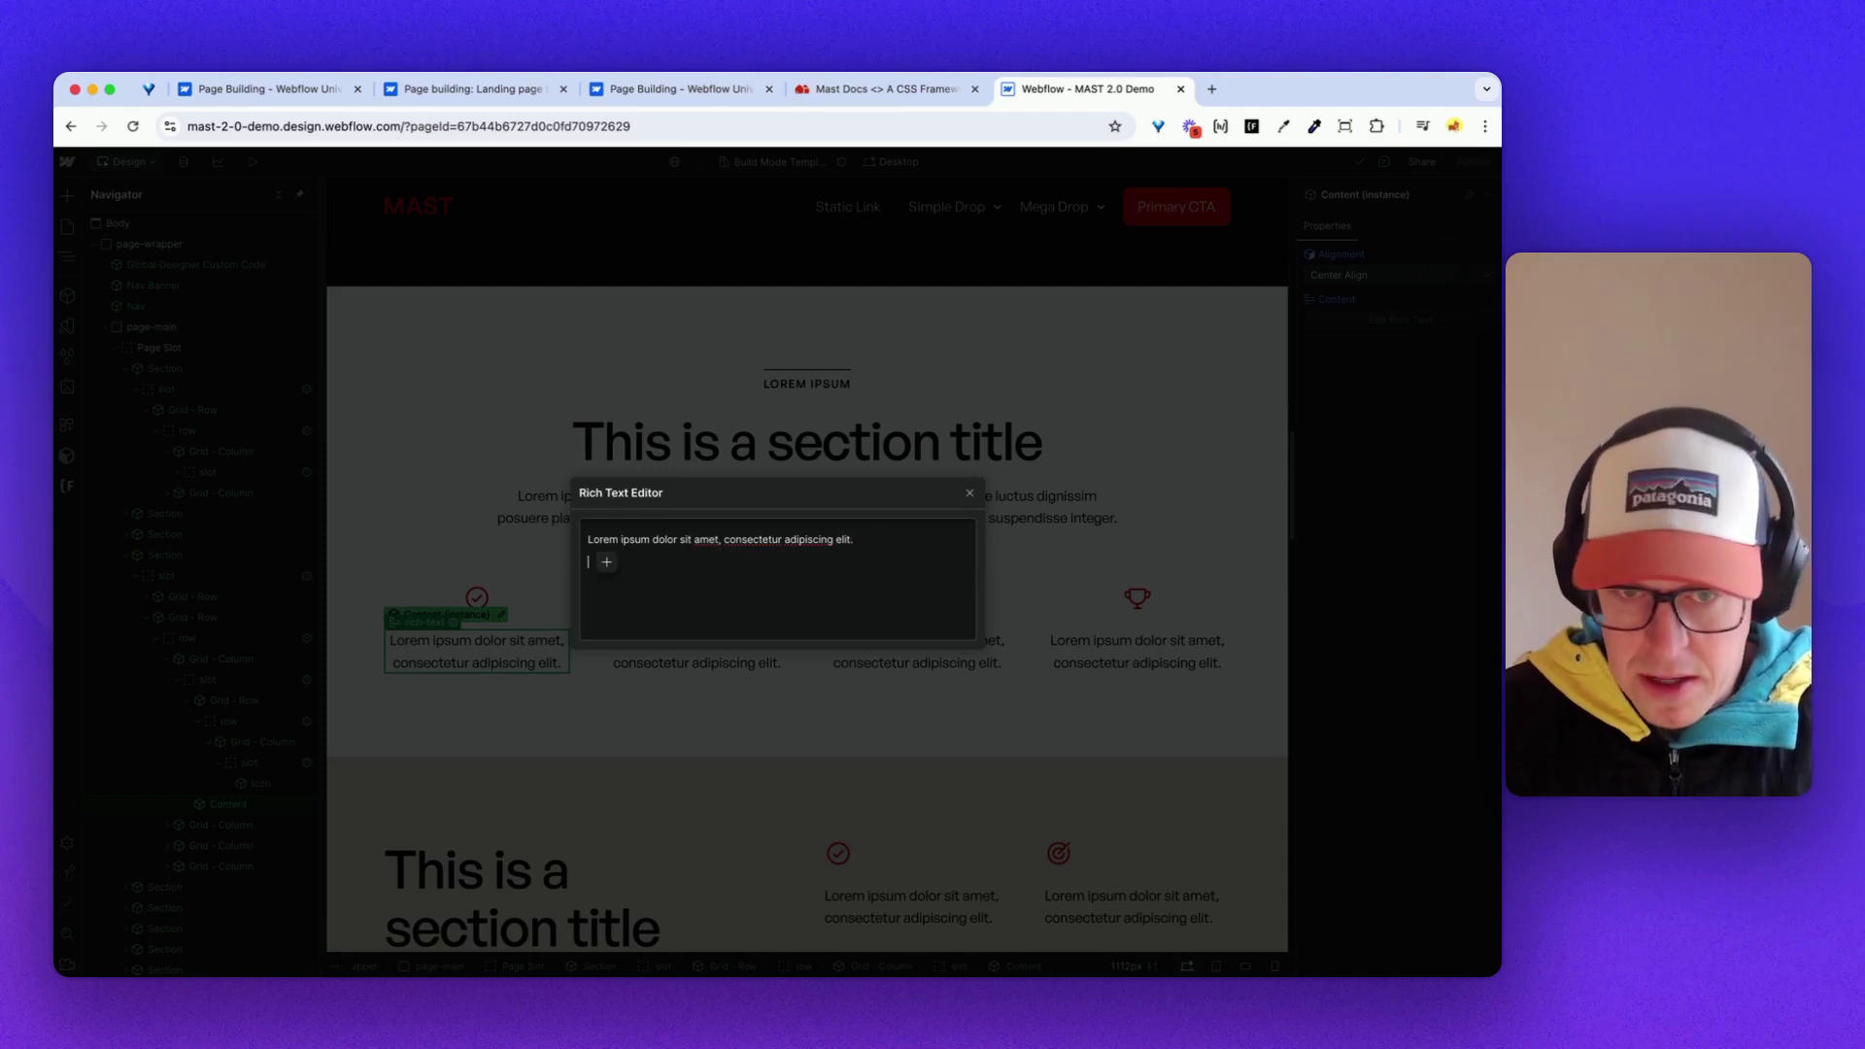
pyautogui.click(614, 565)
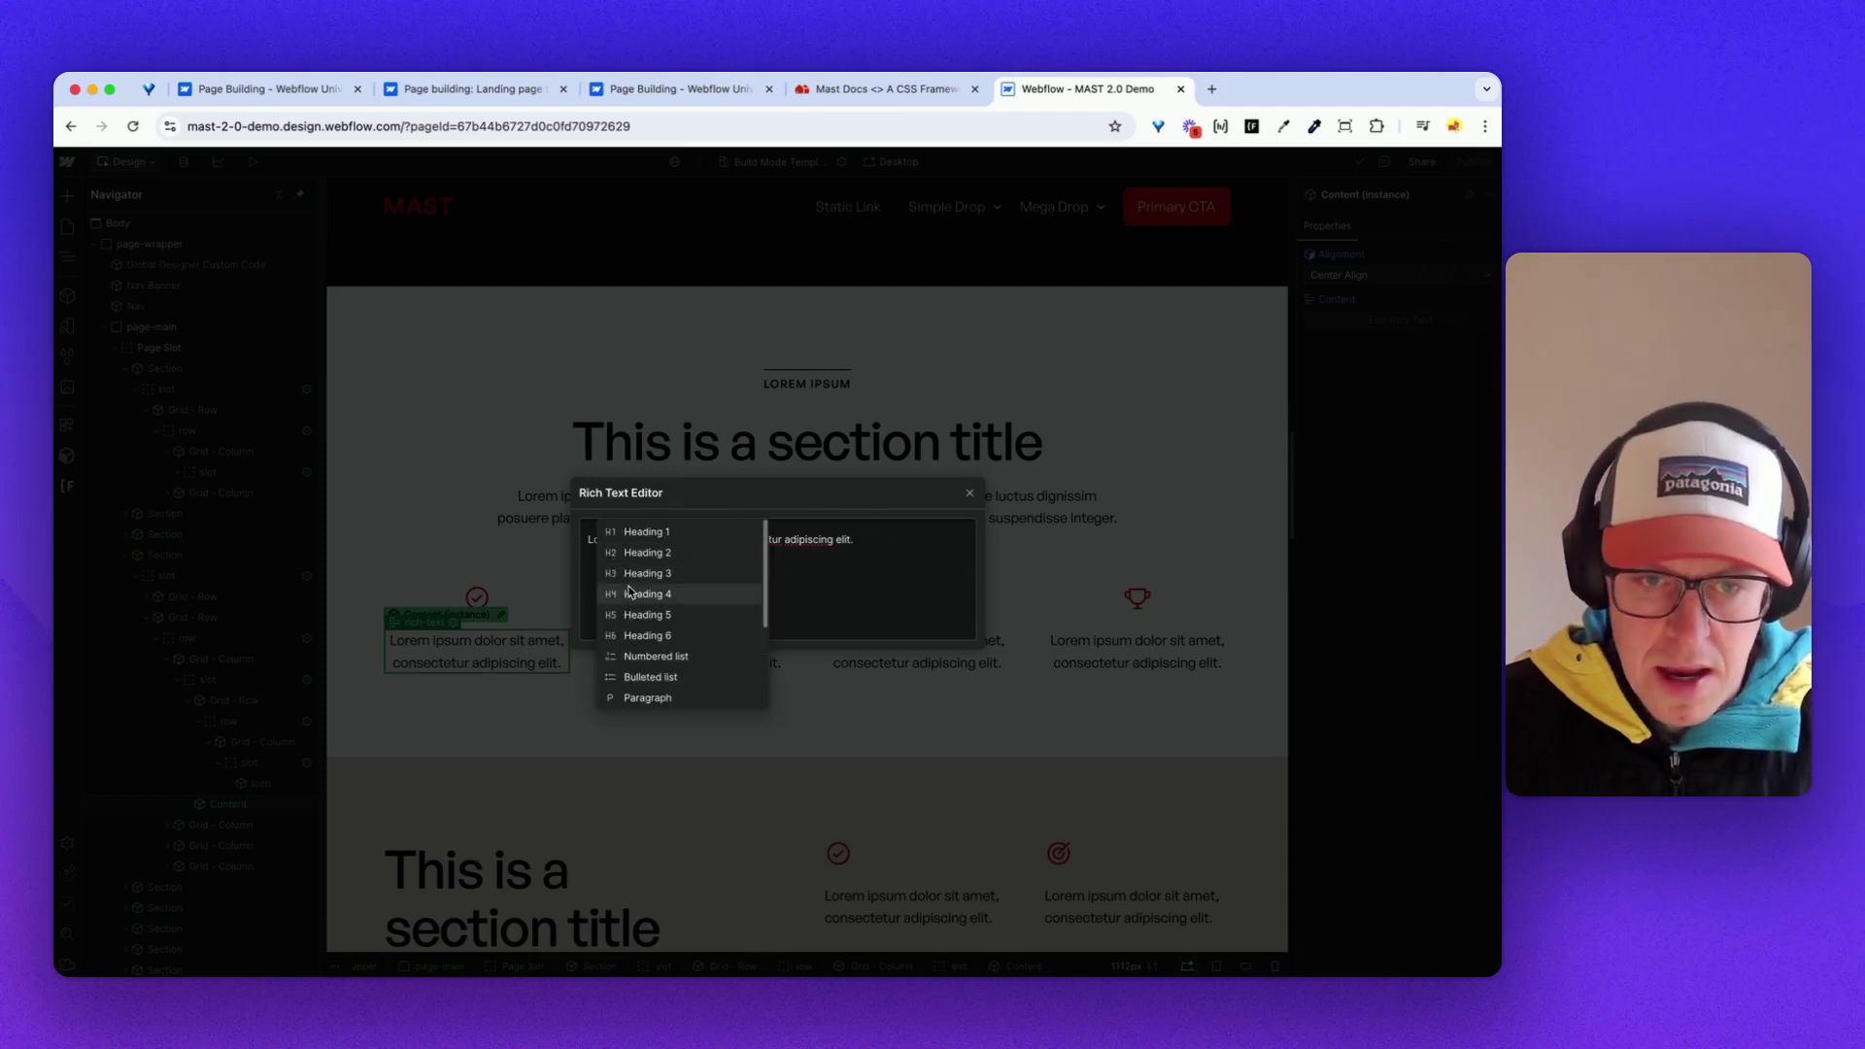
pyautogui.click(626, 573)
pyautogui.write('sdsdsd')
pyautogui.press('Return')
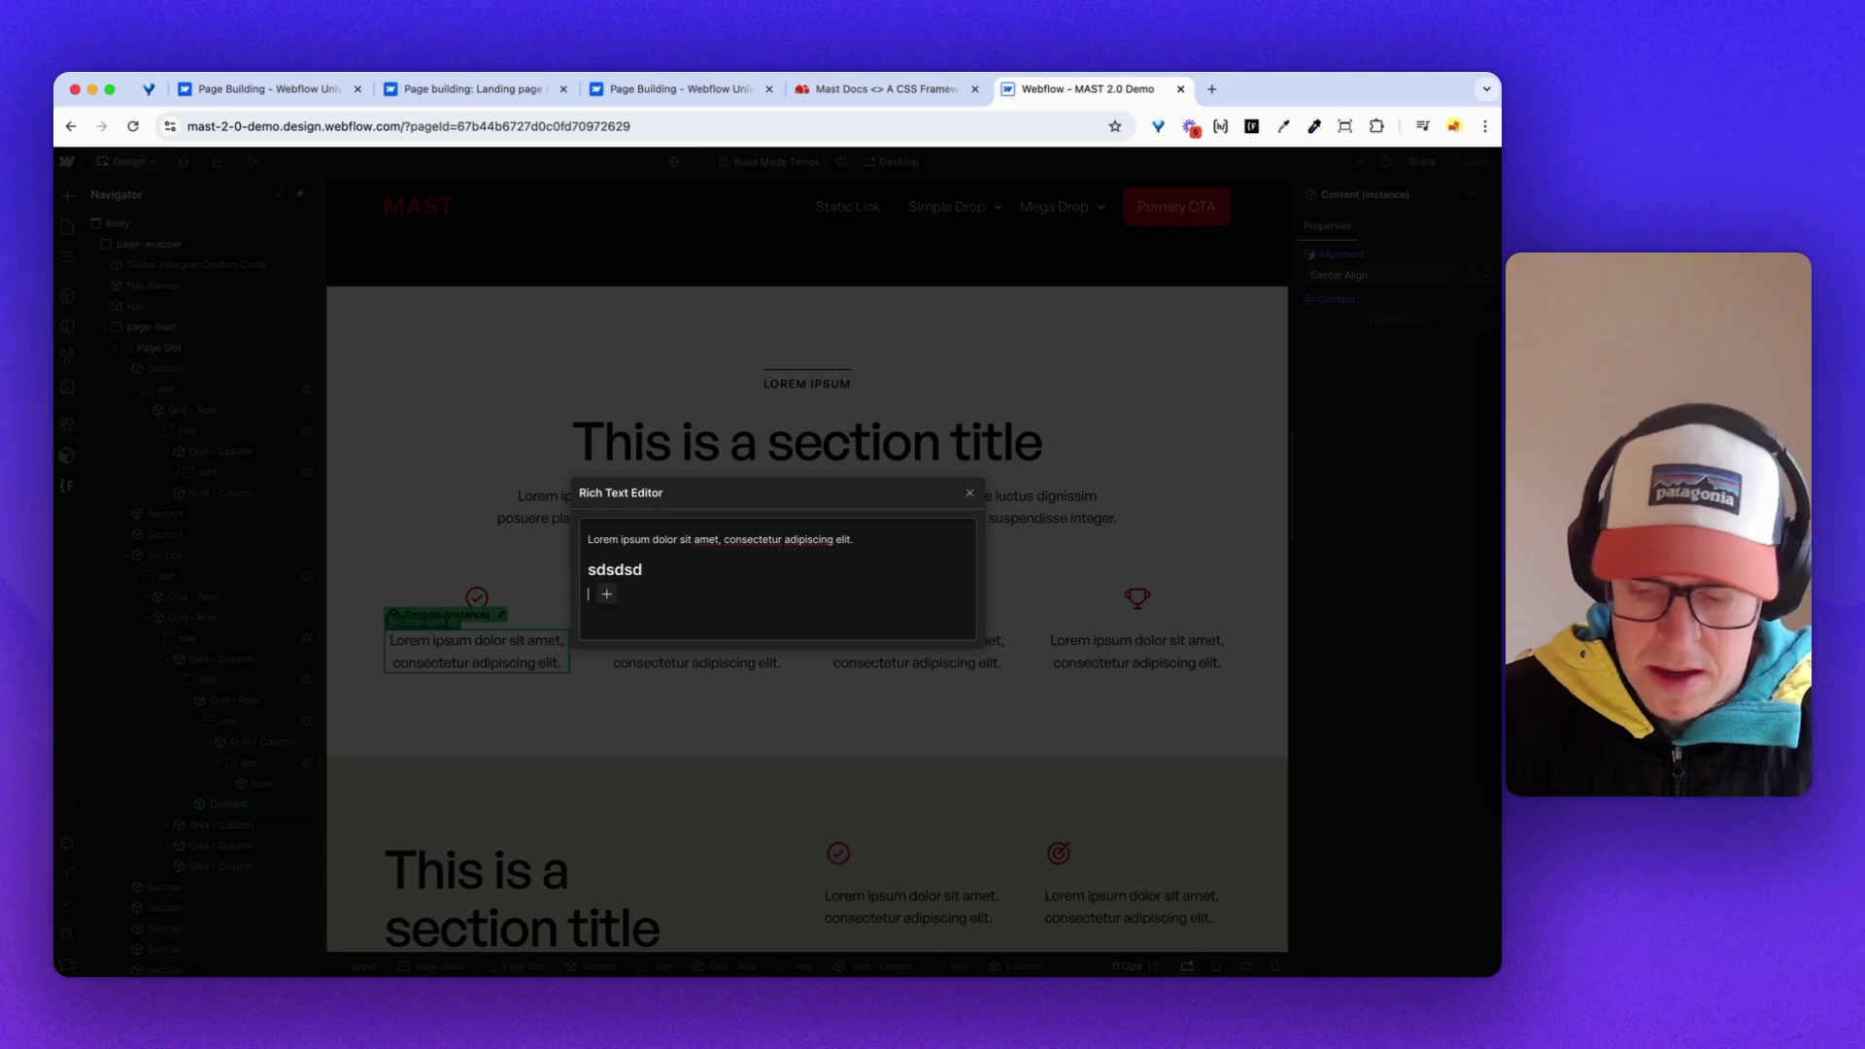
# - Add a block quote reading "sdsdsdsssdsdssd" below the heading and close the rich text editor
pyautogui.click(605, 593)
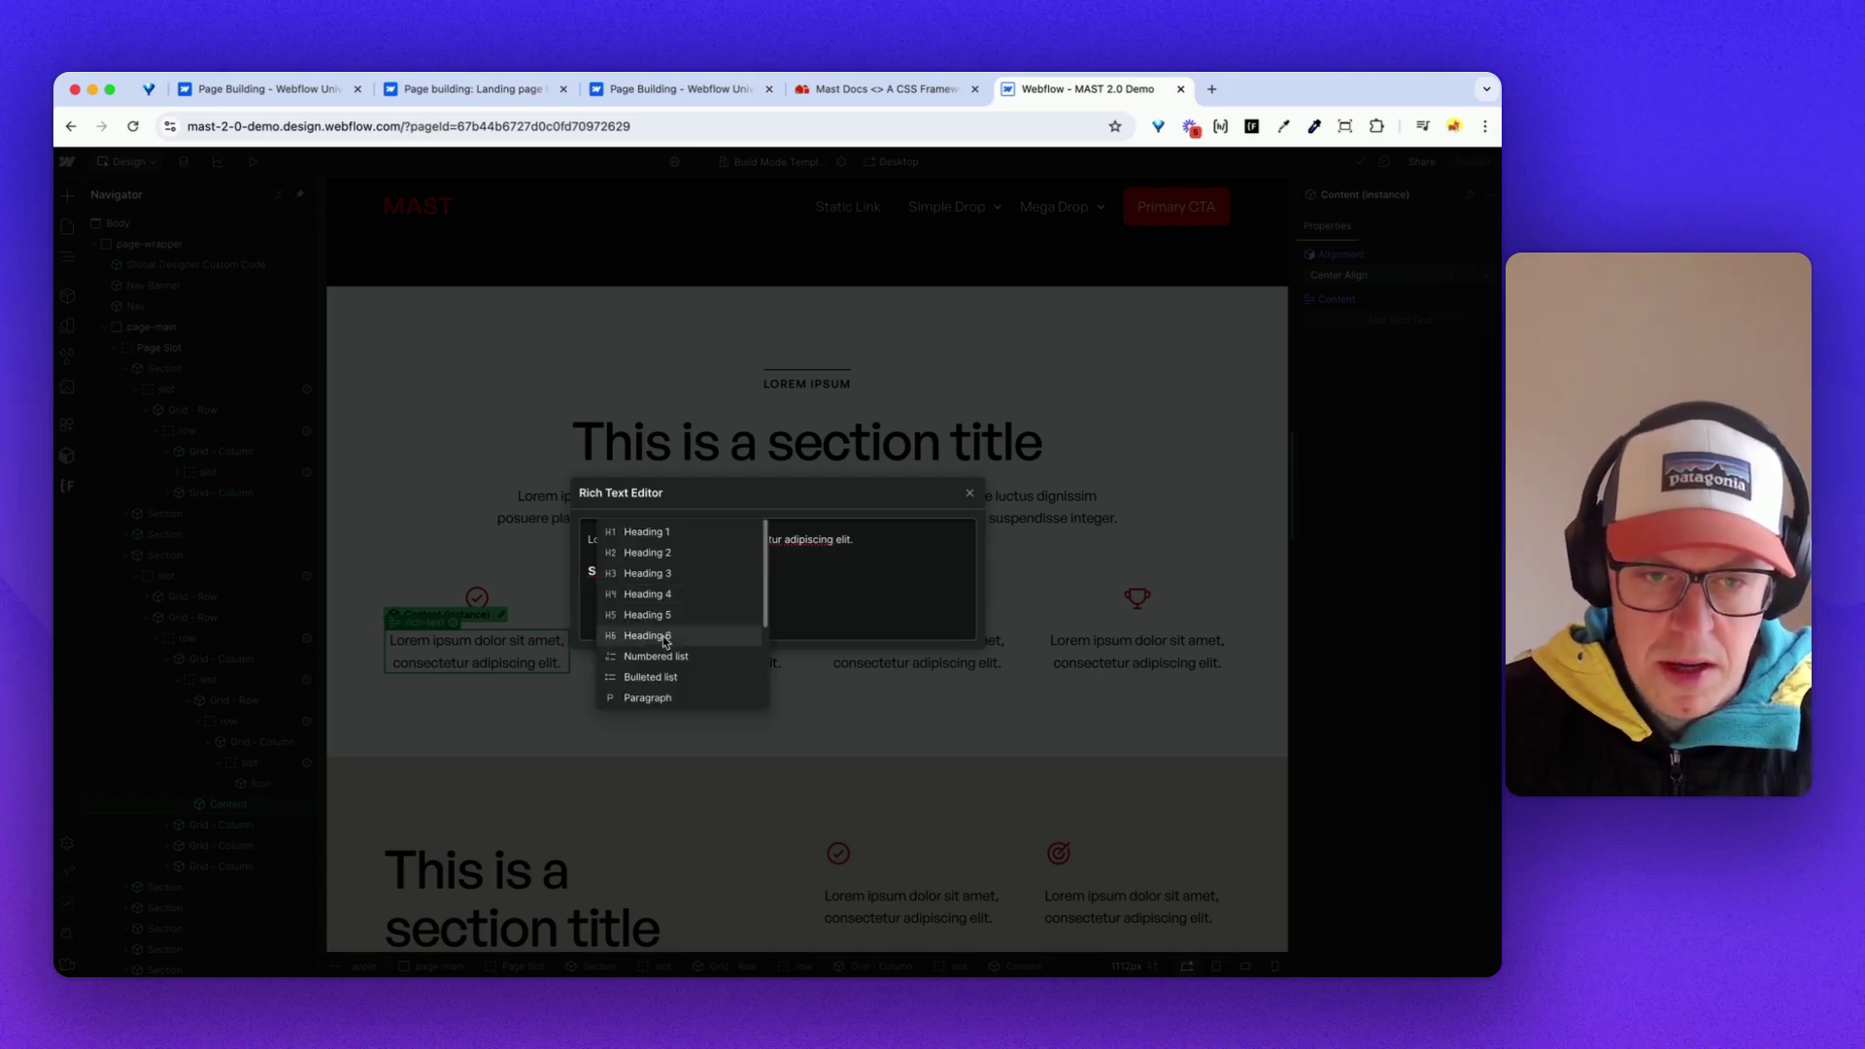
pyautogui.scroll(-2, 660, 631)
pyautogui.click(671, 652)
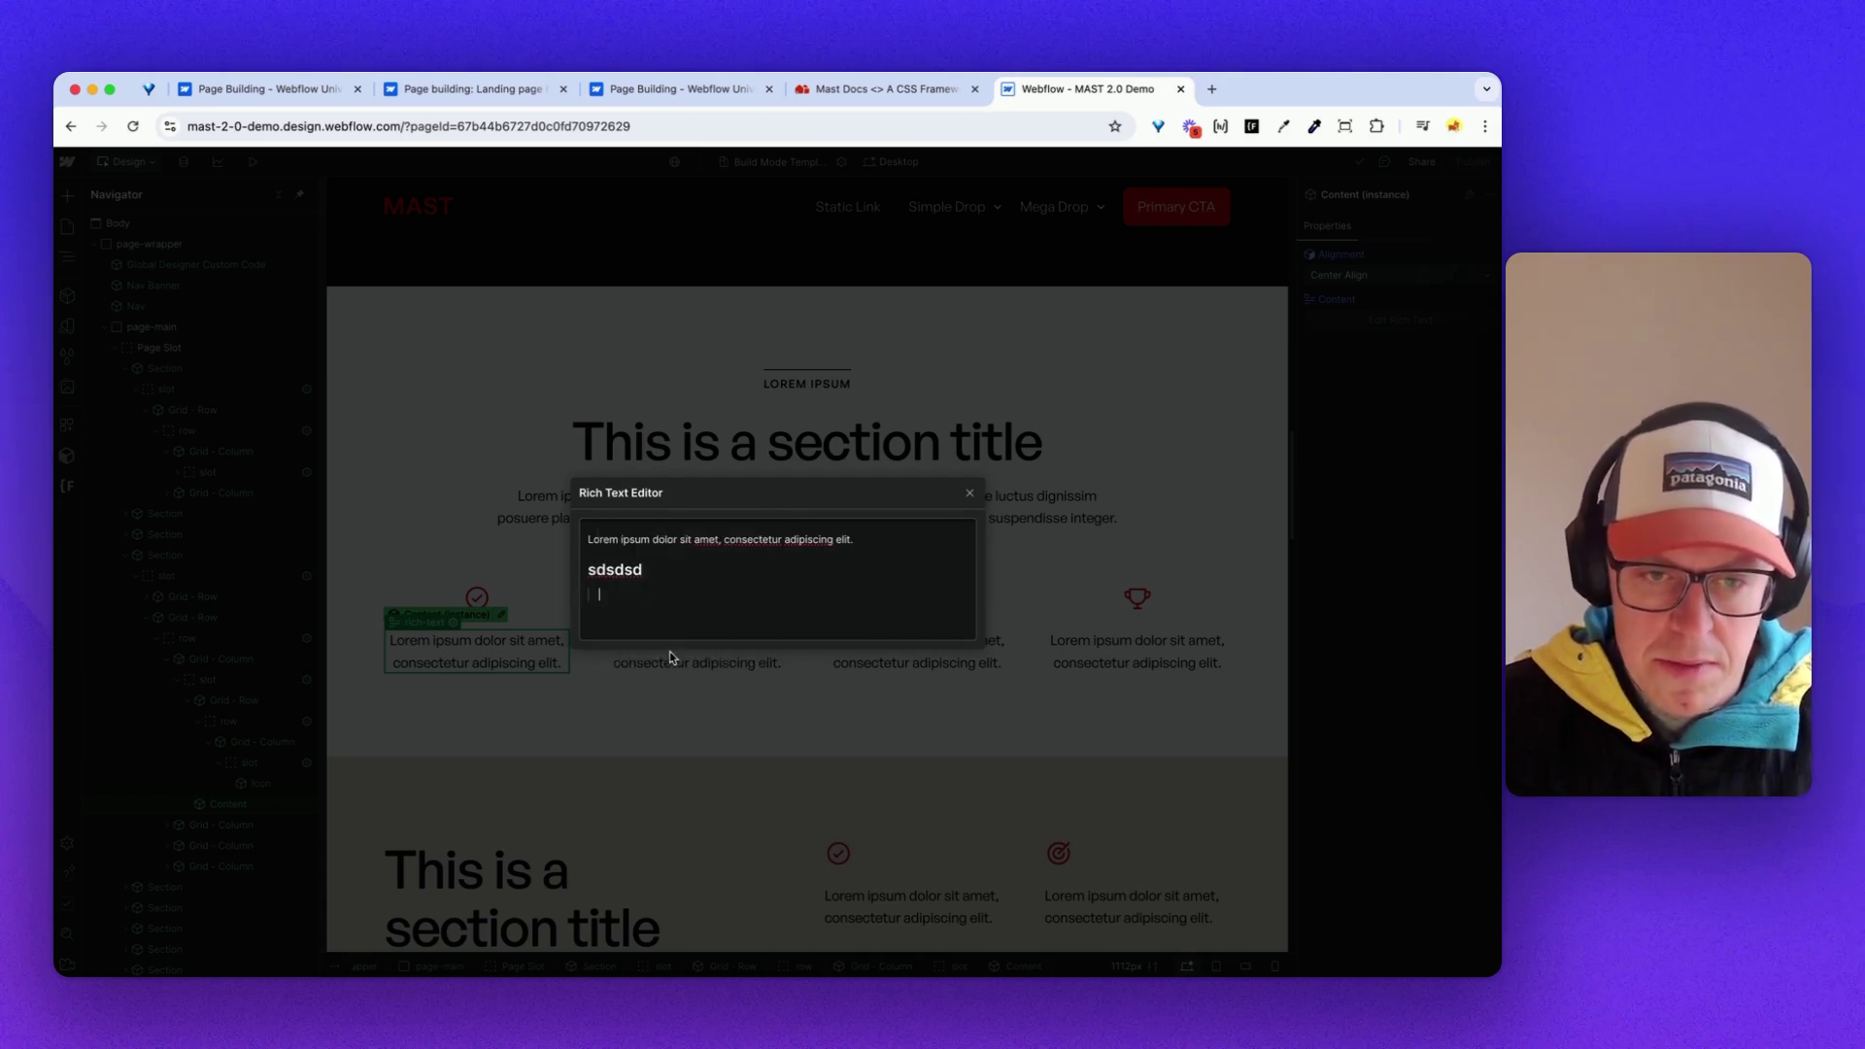
pyautogui.write('sdsdsdsssdsdssd')
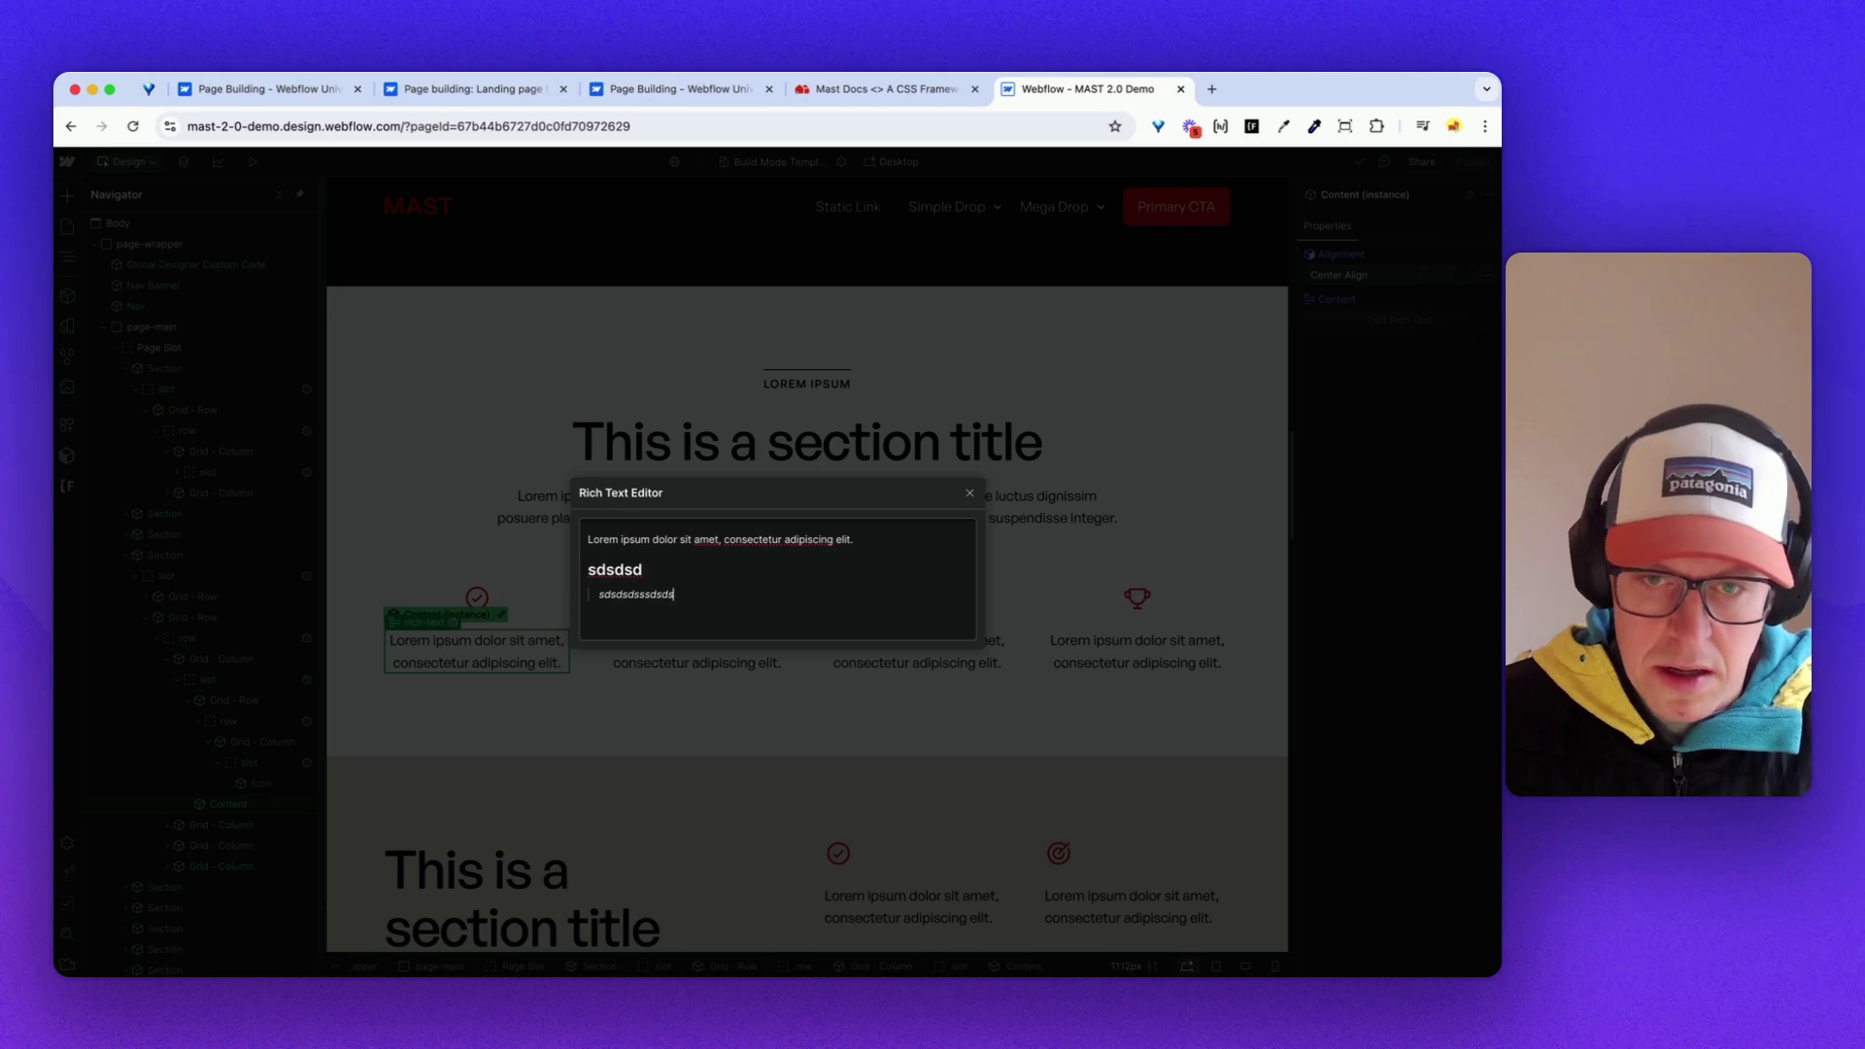
pyautogui.click(970, 493)
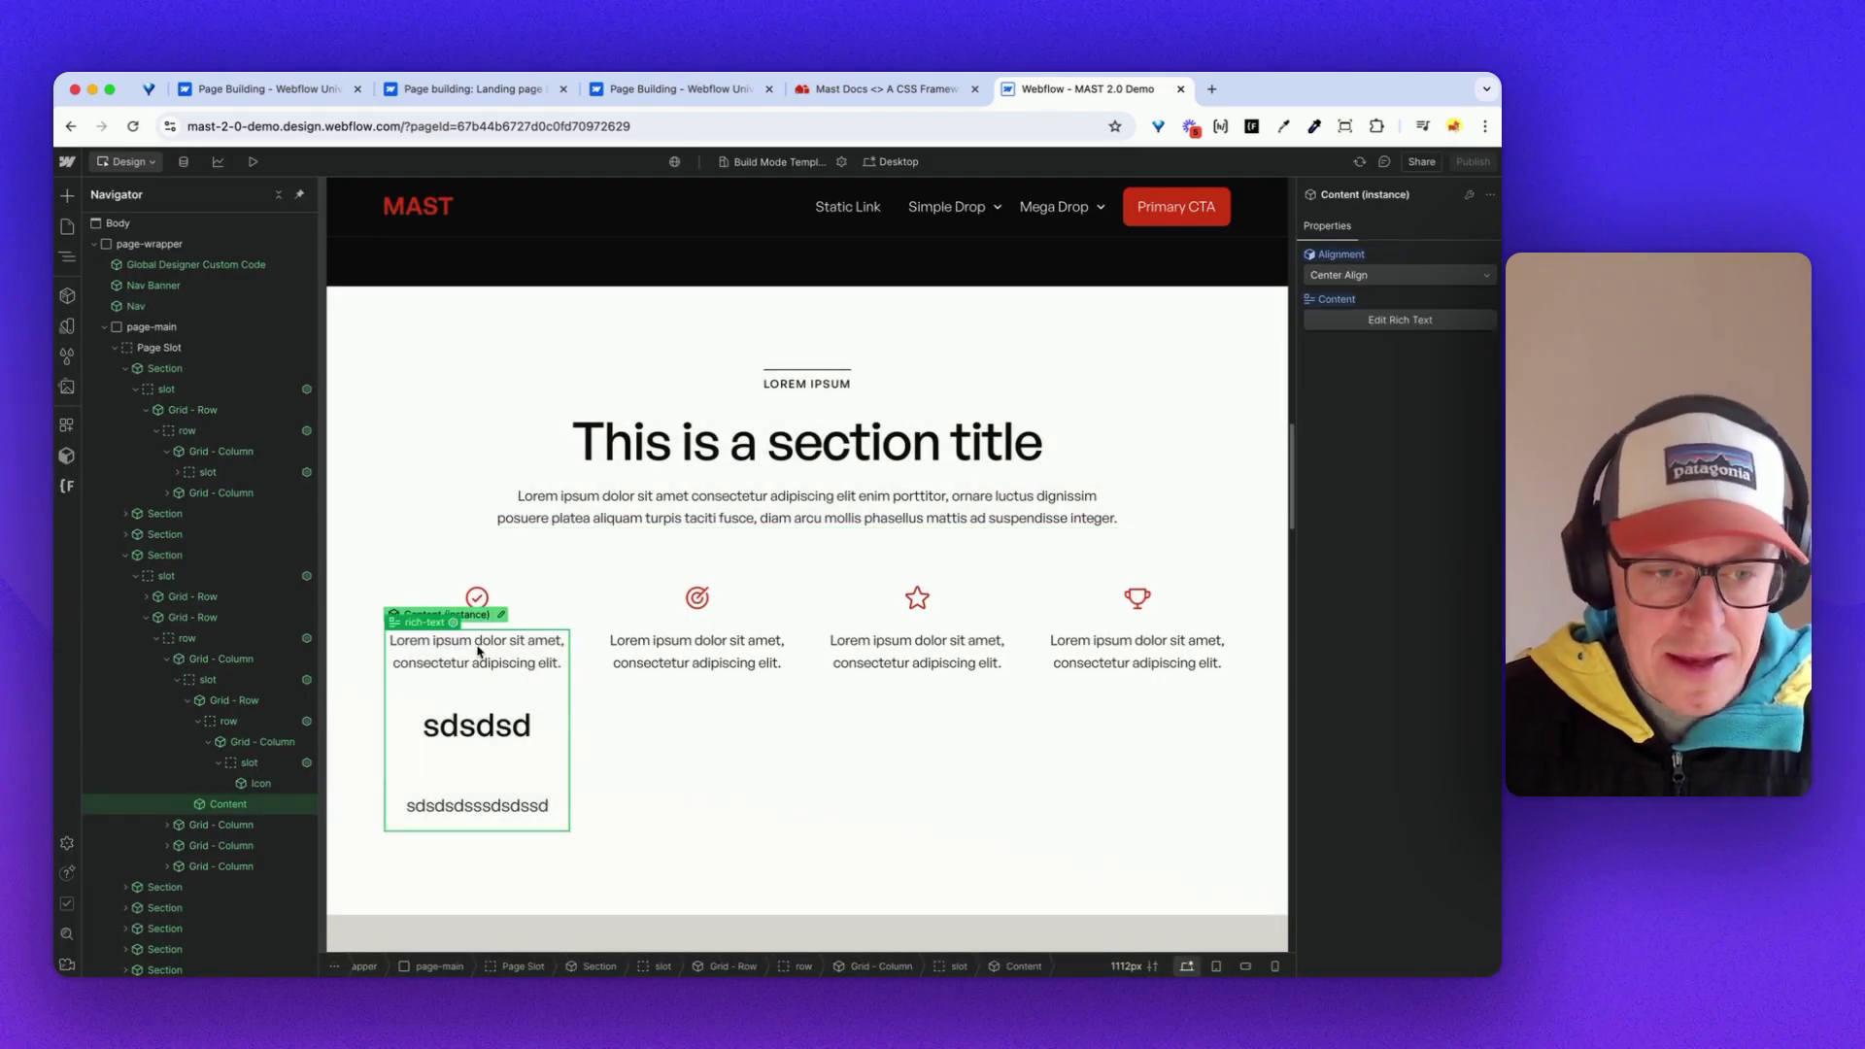
# - Try Left Align on the first icon column's Content instance and restore its alignment to Center Align
pyautogui.scroll(-2, 478, 691)
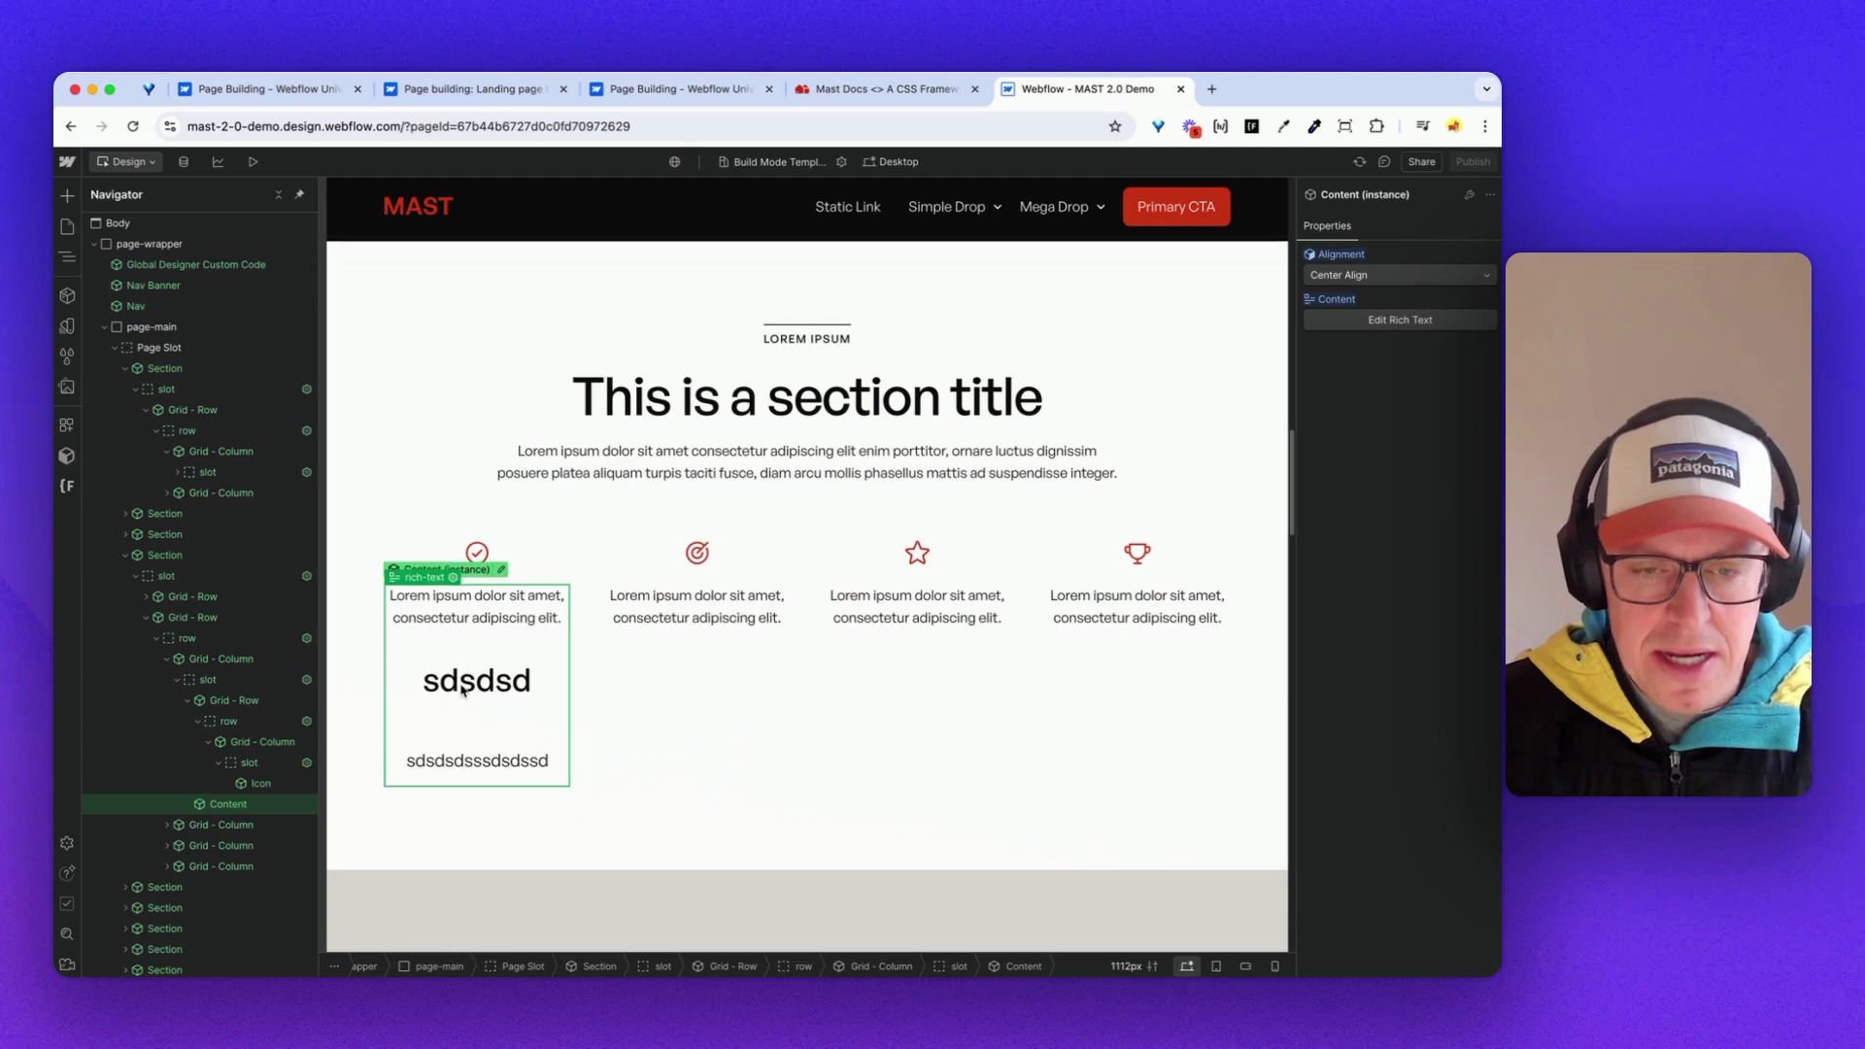
pyautogui.scroll(-1, 237, 783)
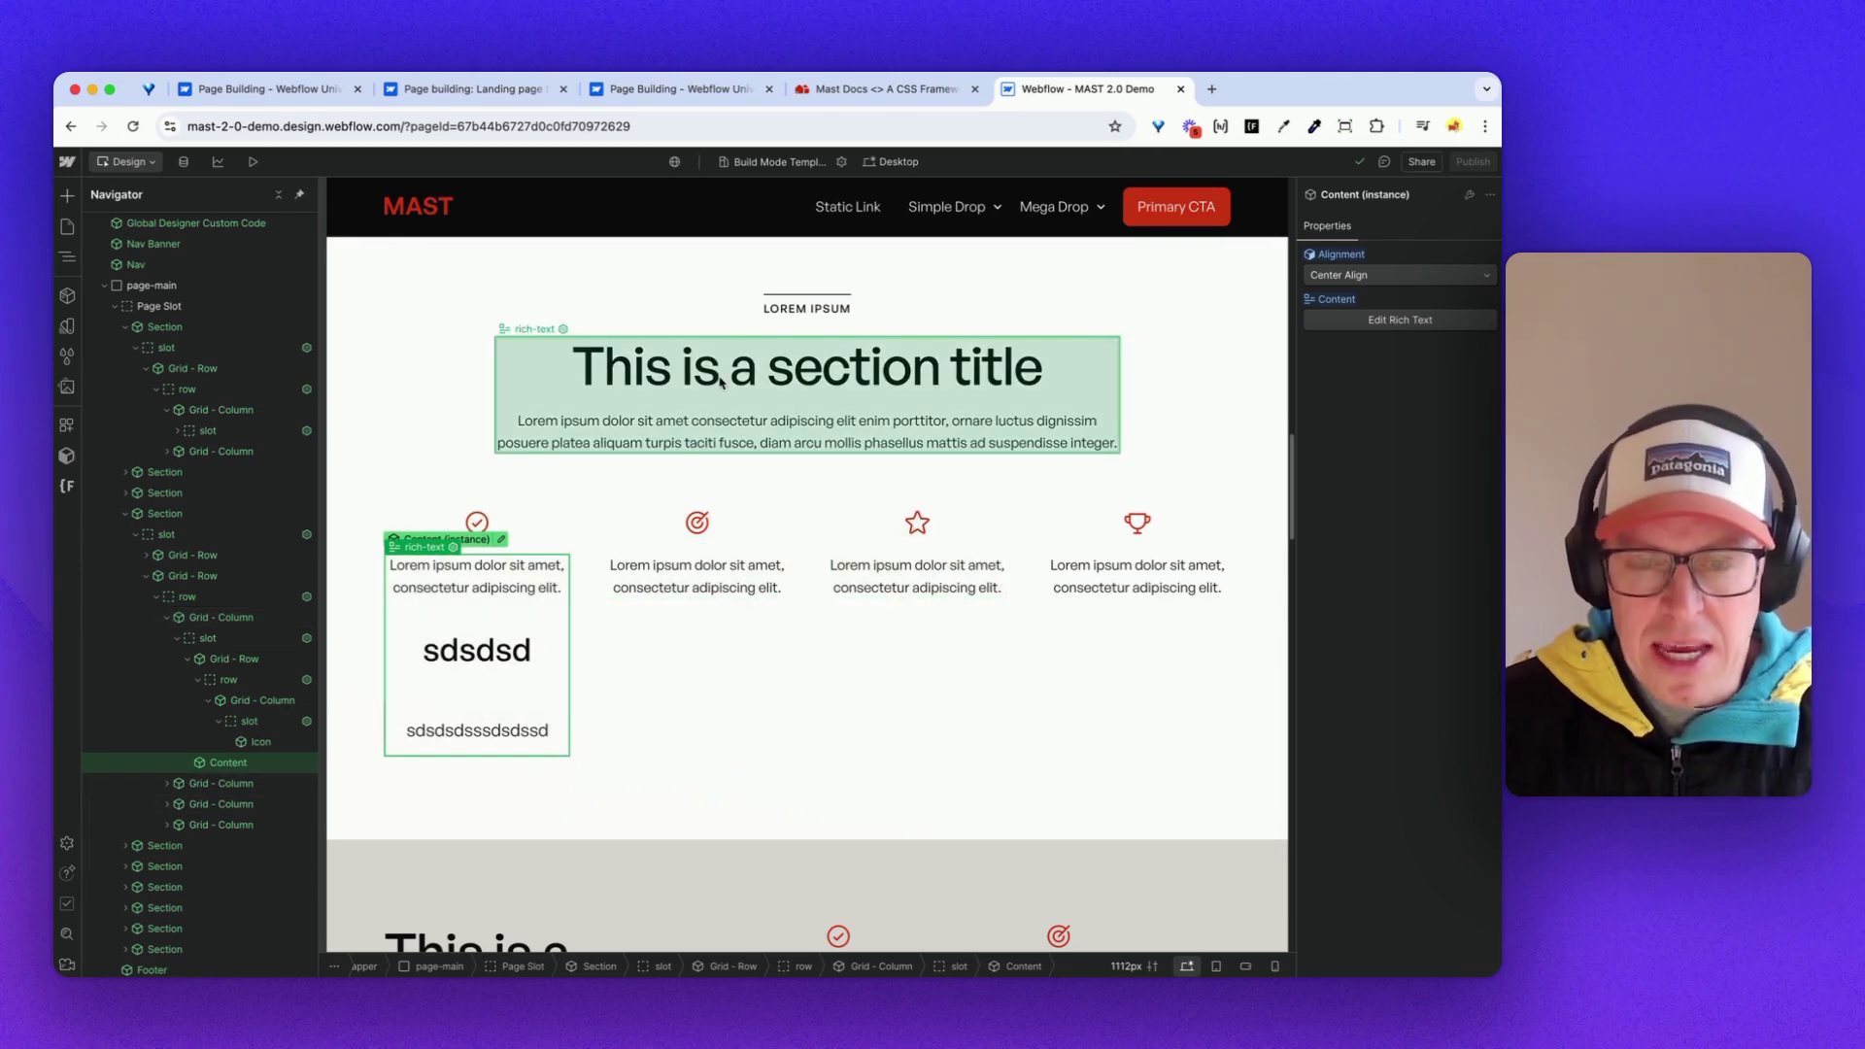
pyautogui.scroll(1, 679, 398)
pyautogui.scroll(-2, 679, 398)
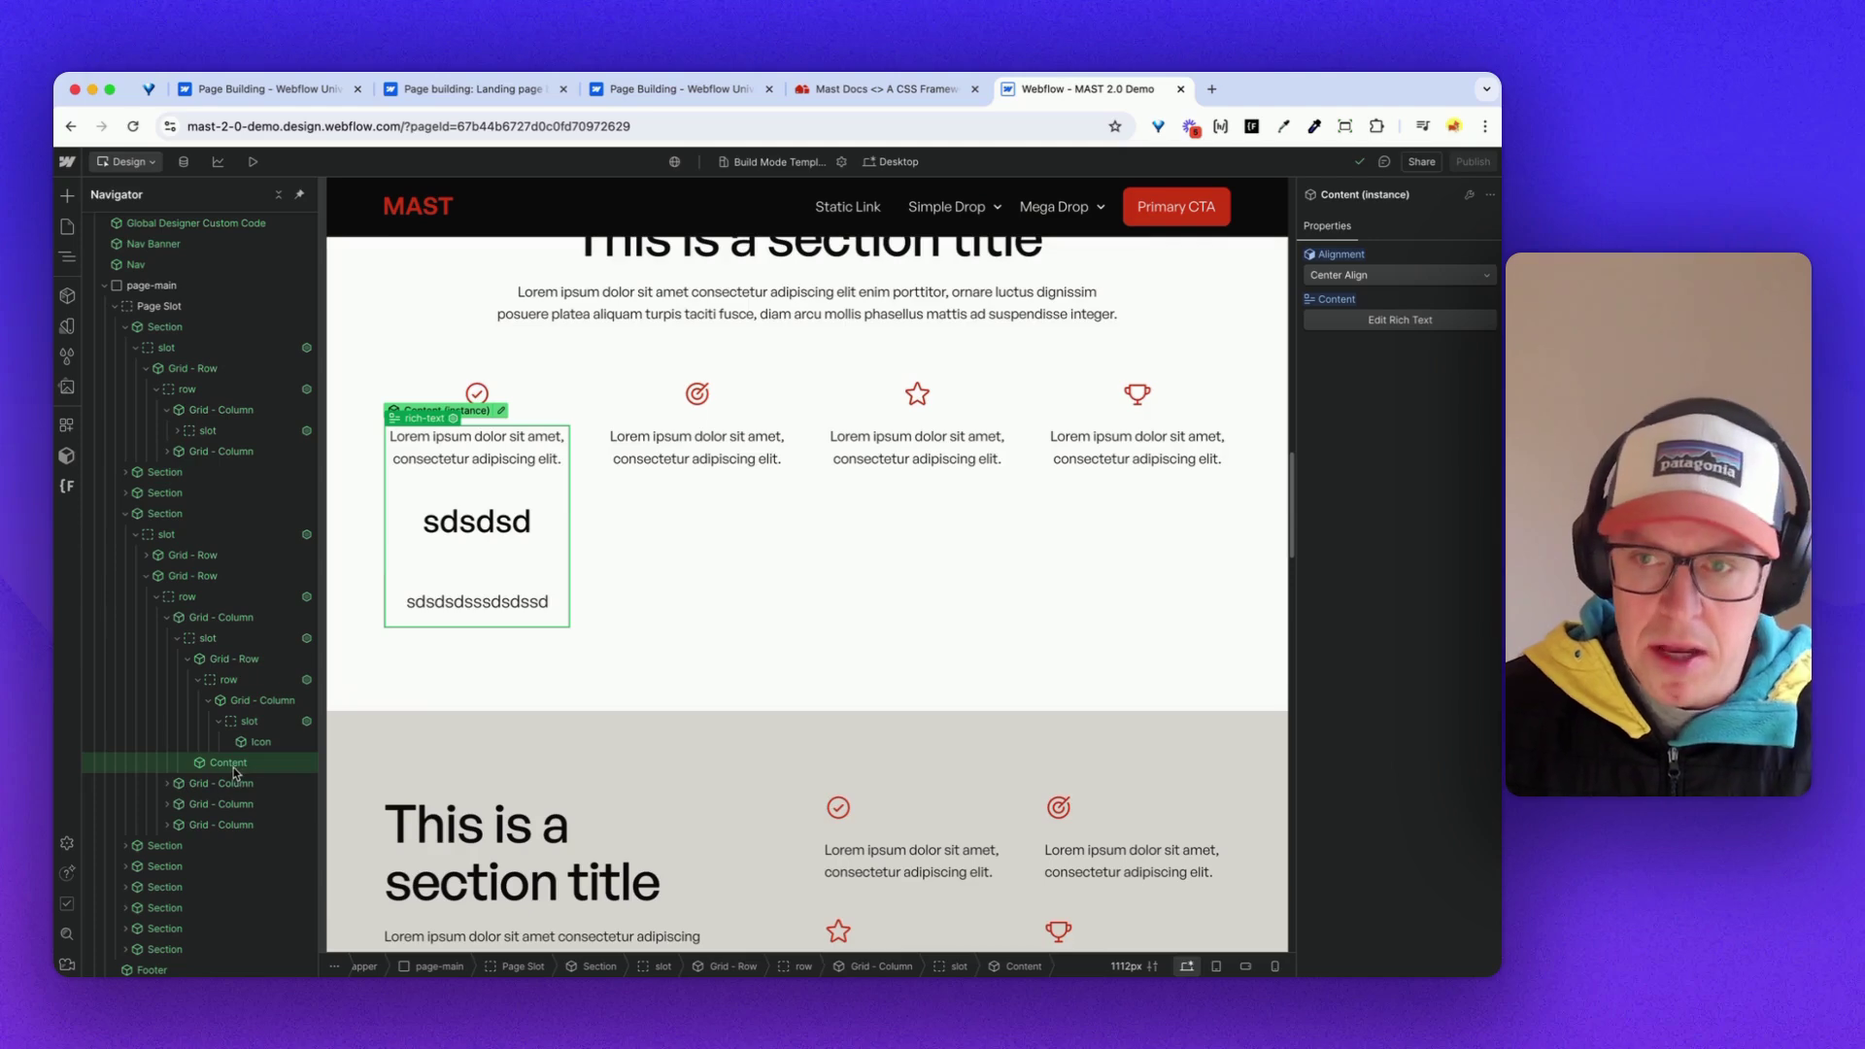
pyautogui.click(1339, 275)
pyautogui.click(1350, 254)
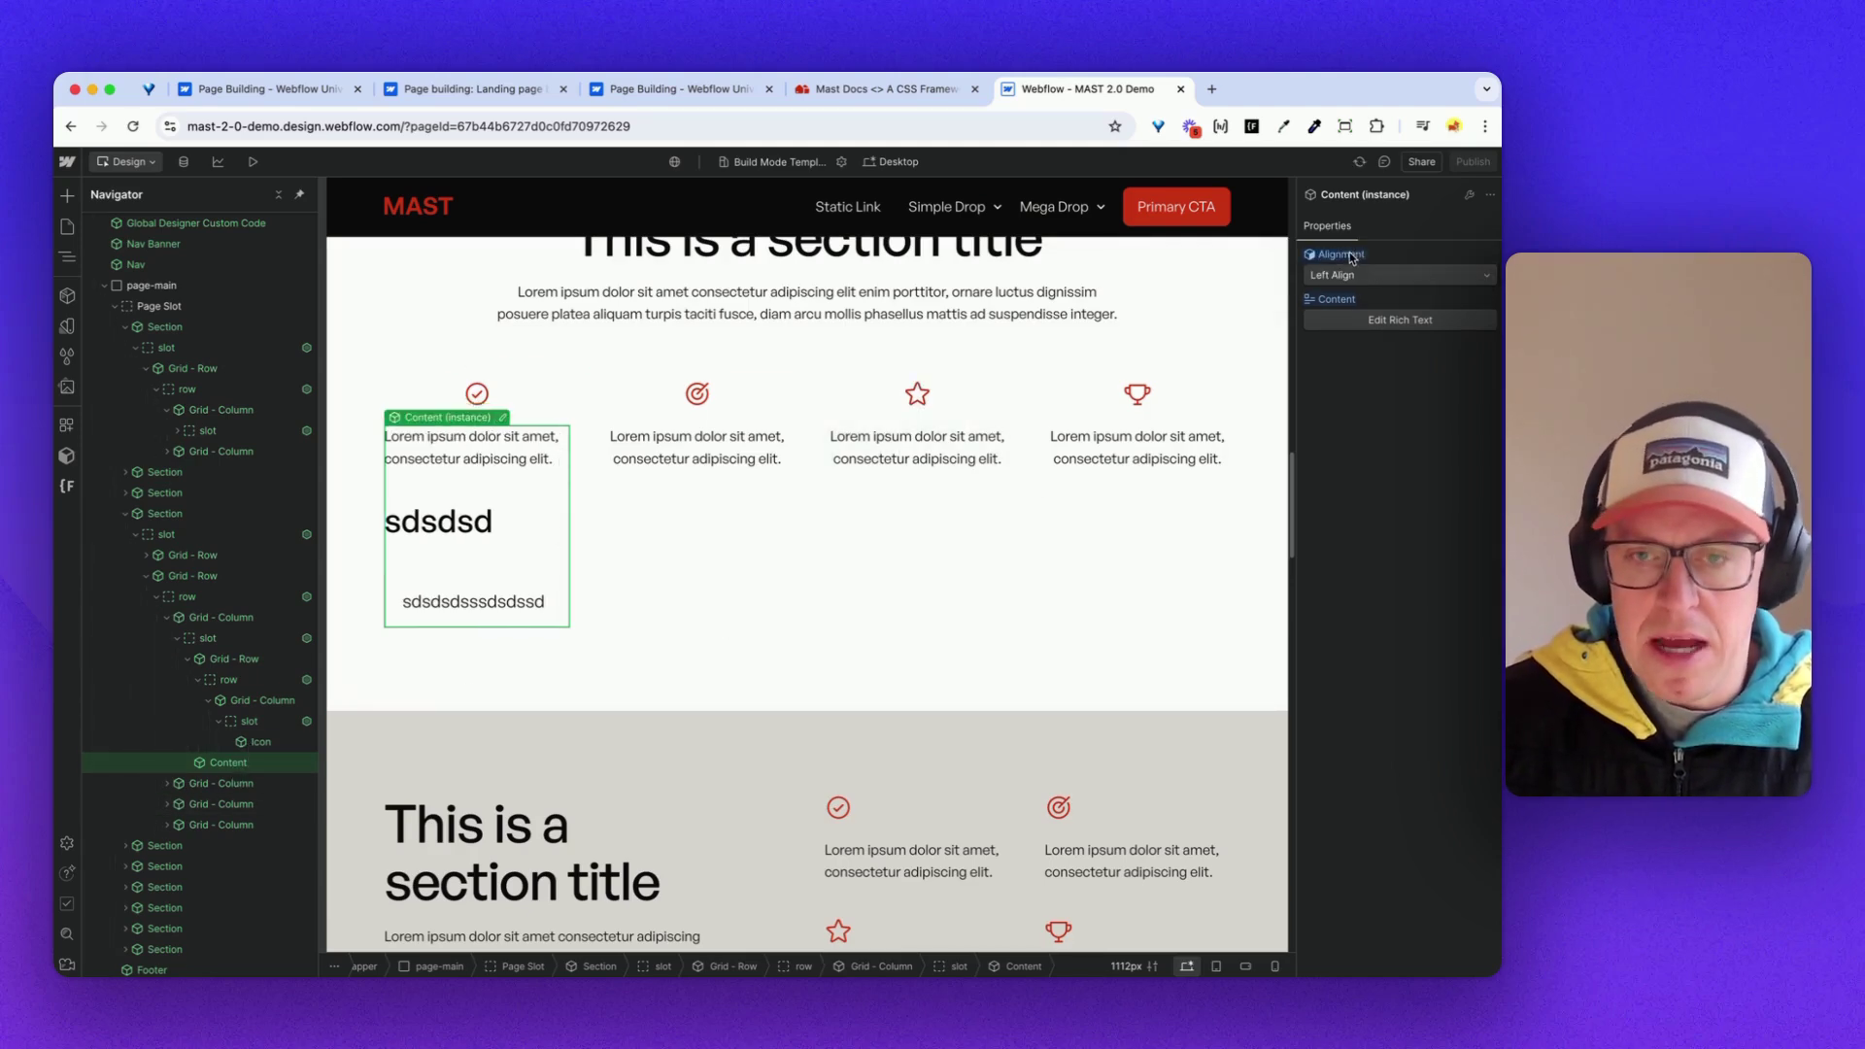
pyautogui.click(1360, 275)
pyautogui.click(1340, 295)
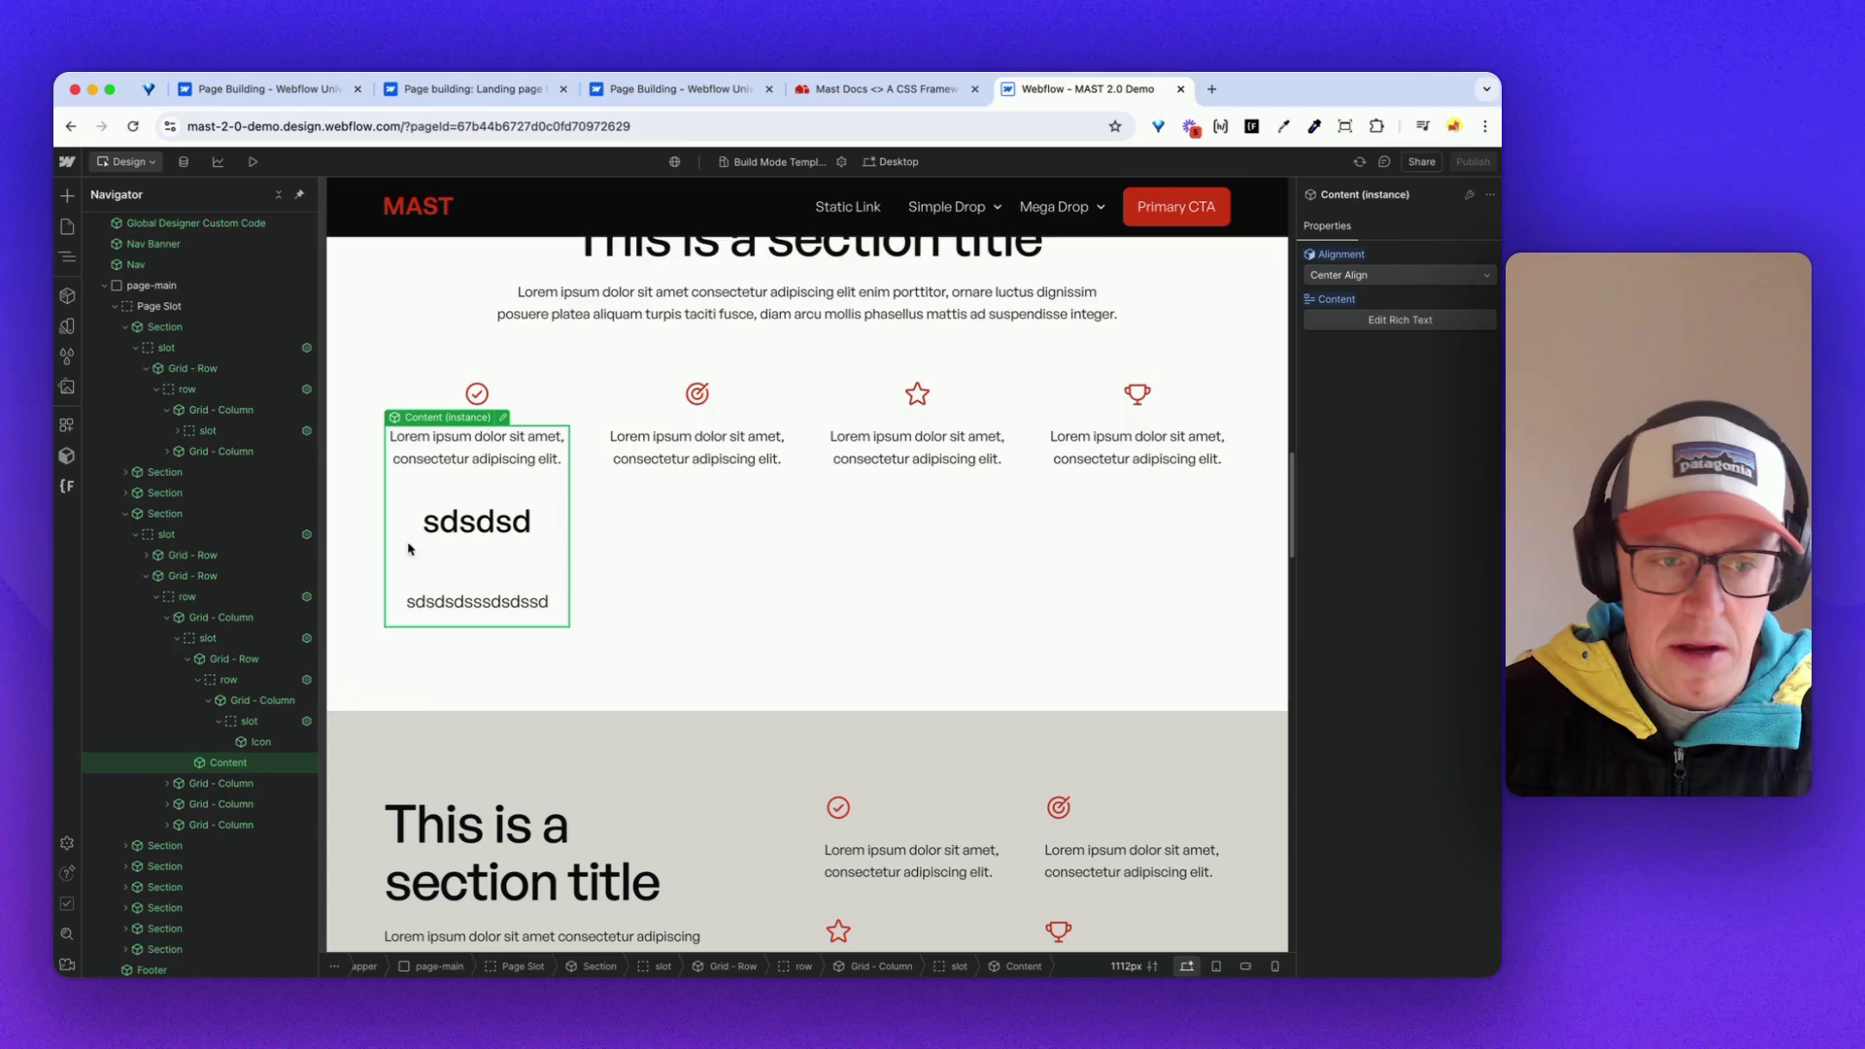
# - Examine the Column Size options and Col Custom Class field of the nested Grid column holding the first icon, then select its parent Section
pyautogui.click(237, 695)
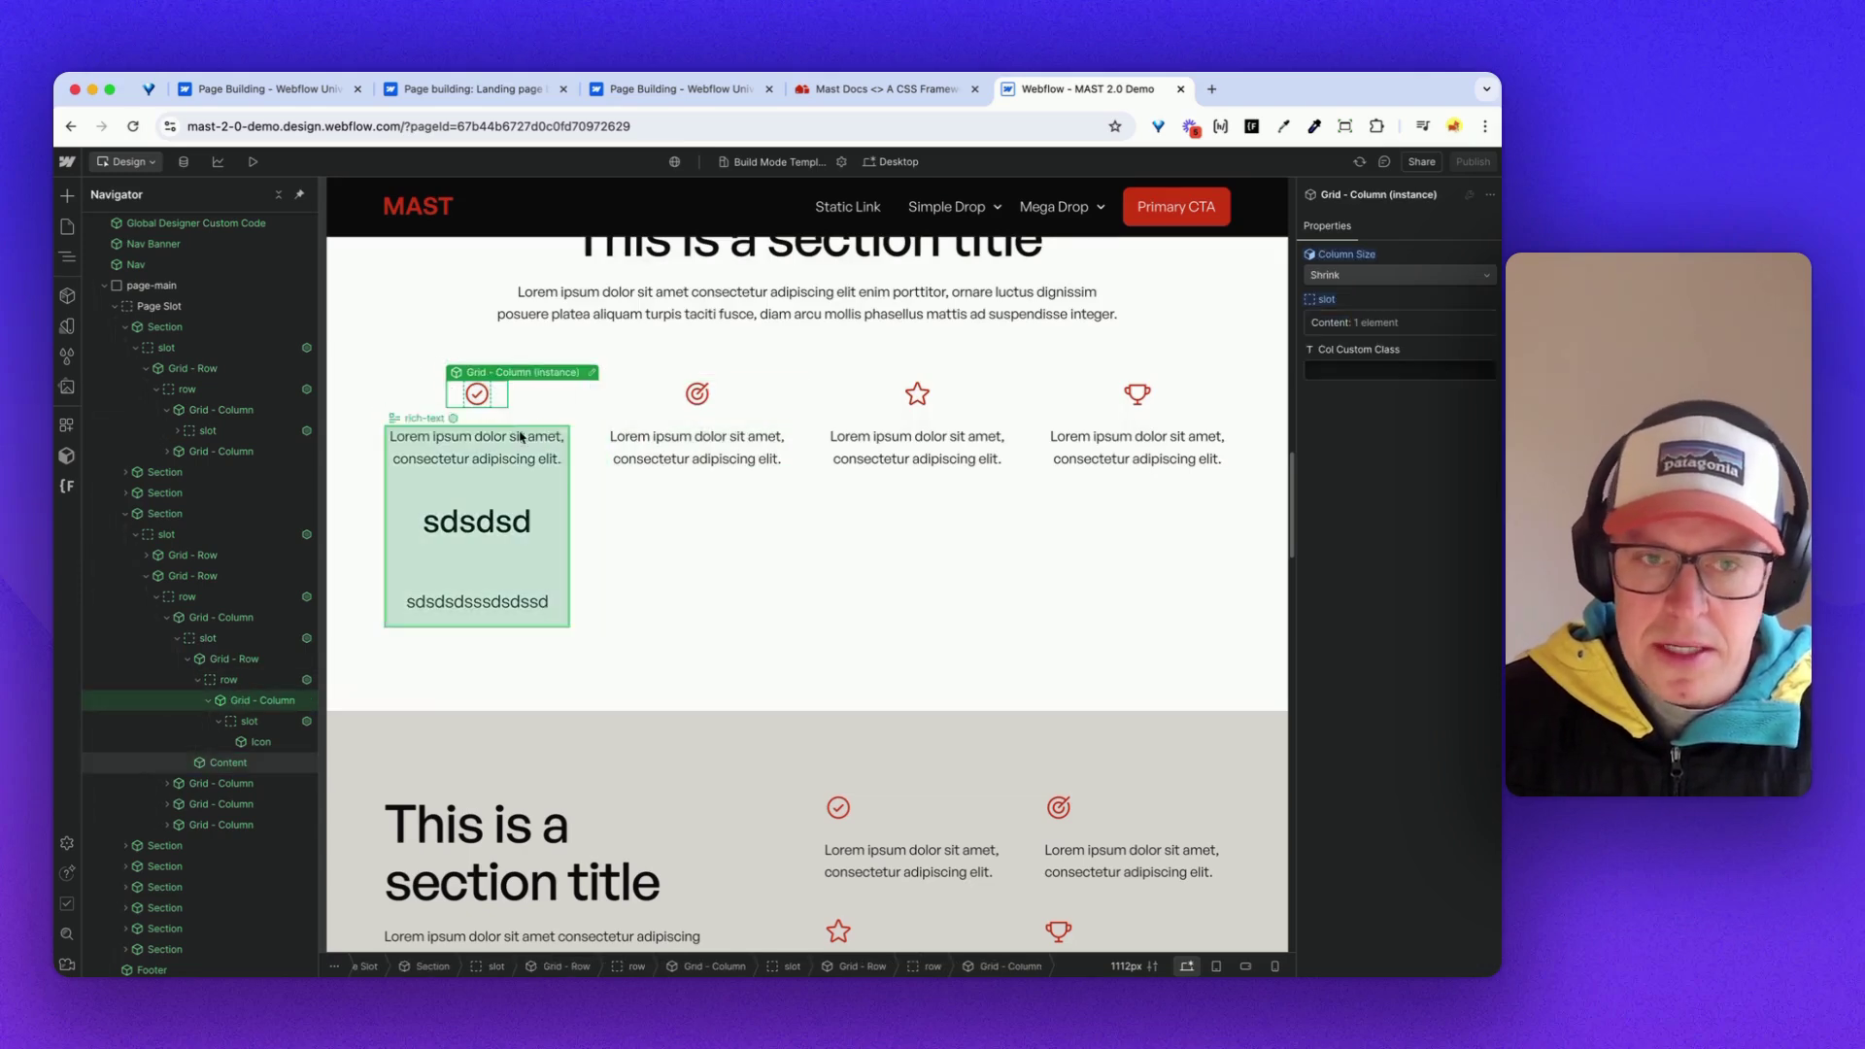
pyautogui.click(1385, 276)
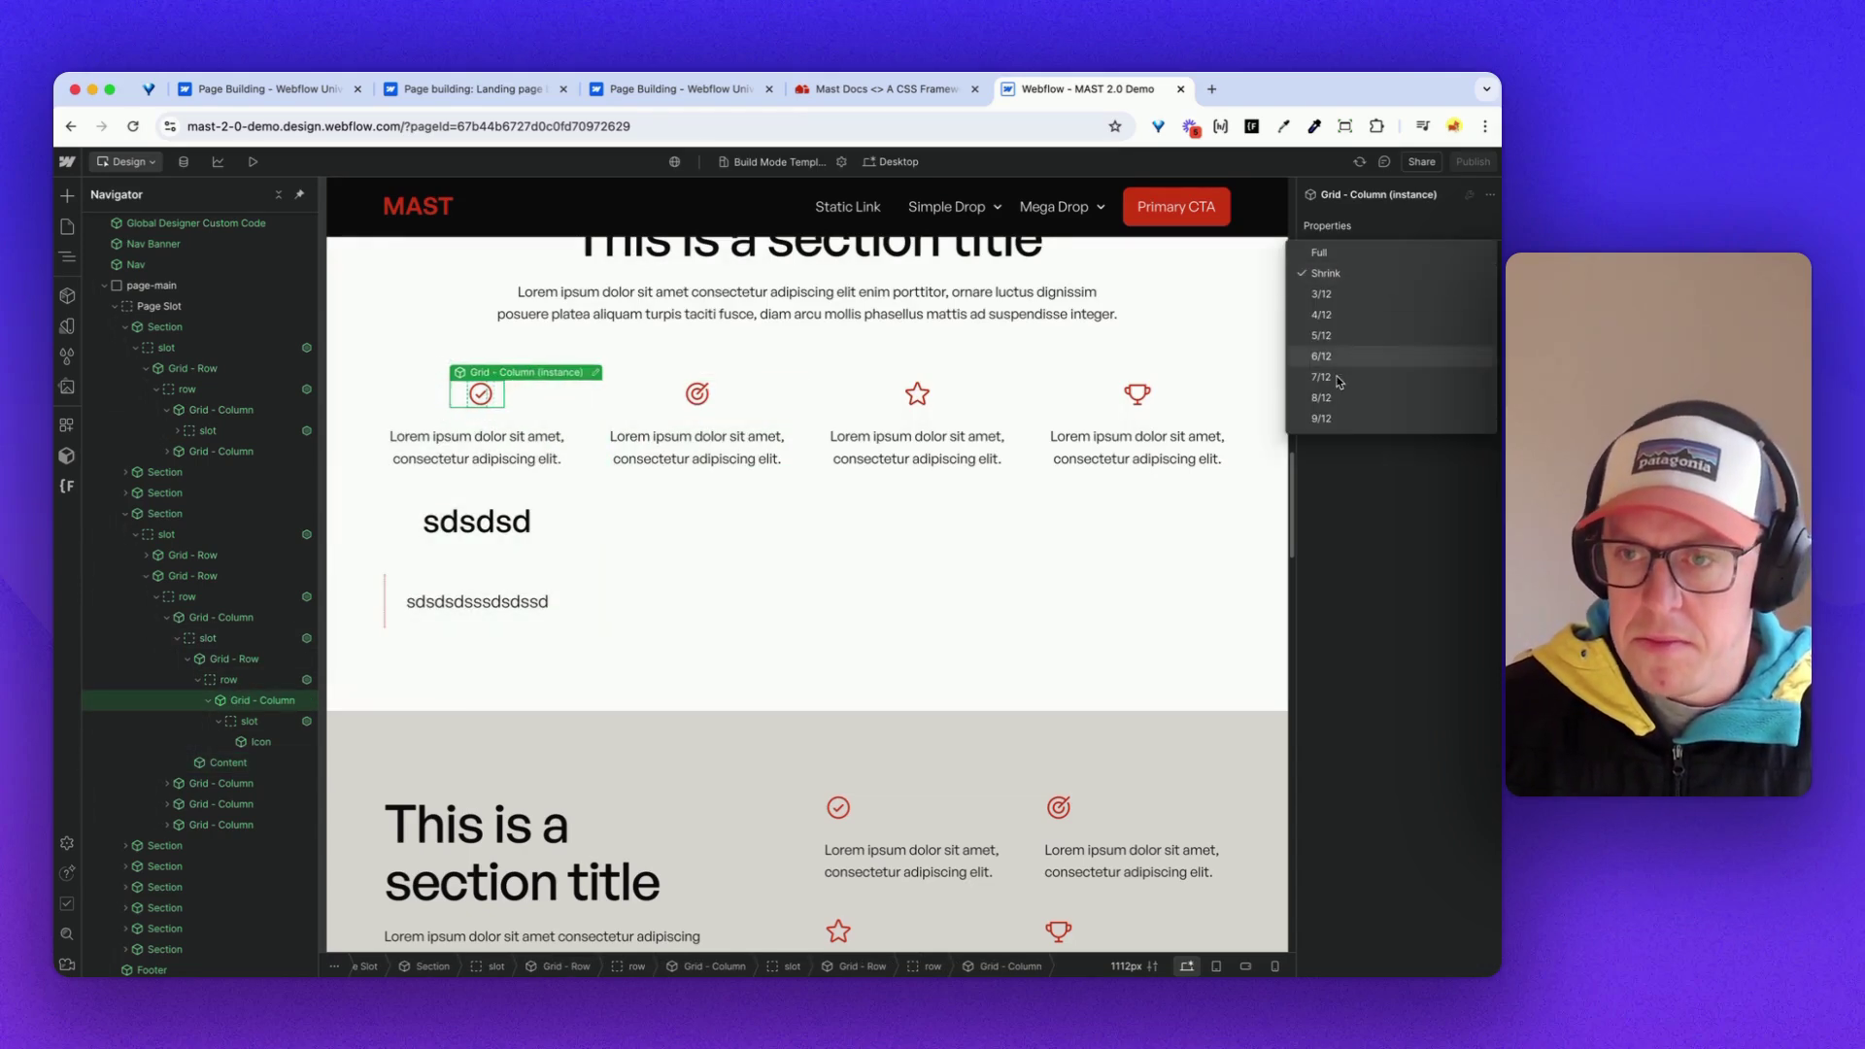
pyautogui.click(1332, 230)
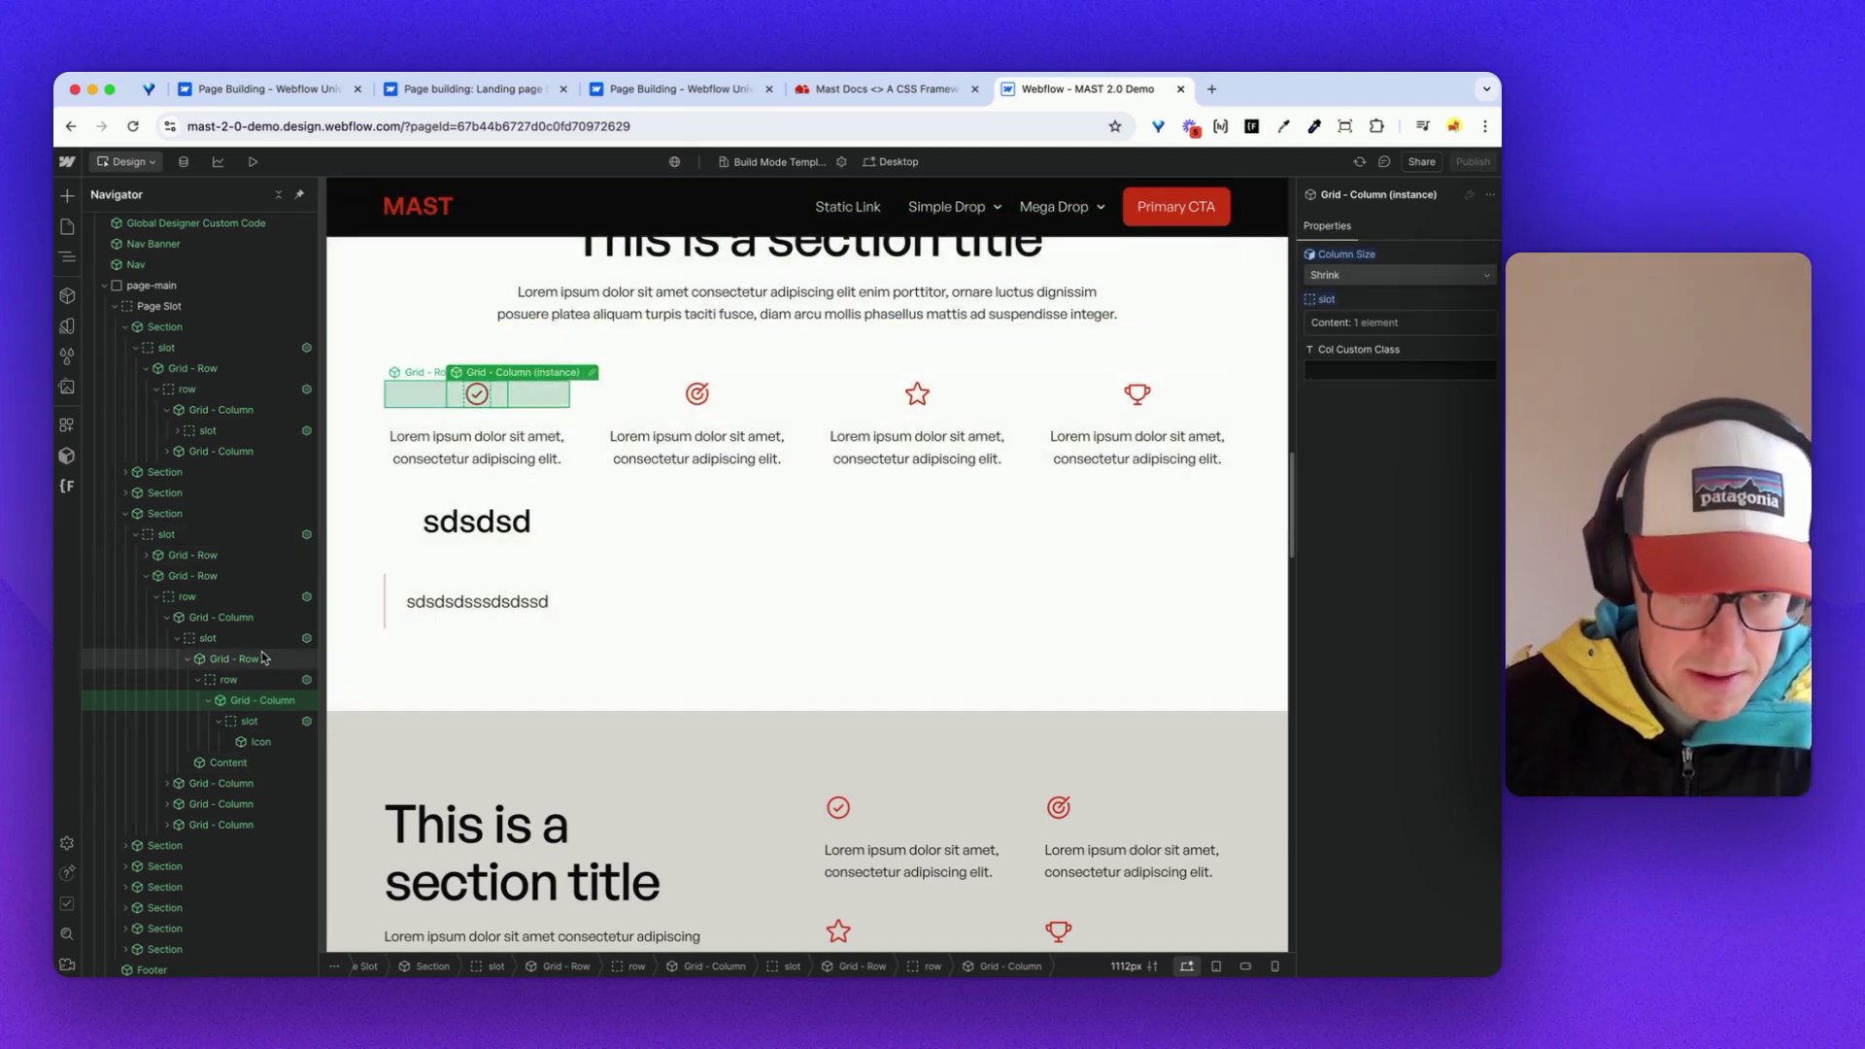
pyautogui.scroll(-3, 587, 553)
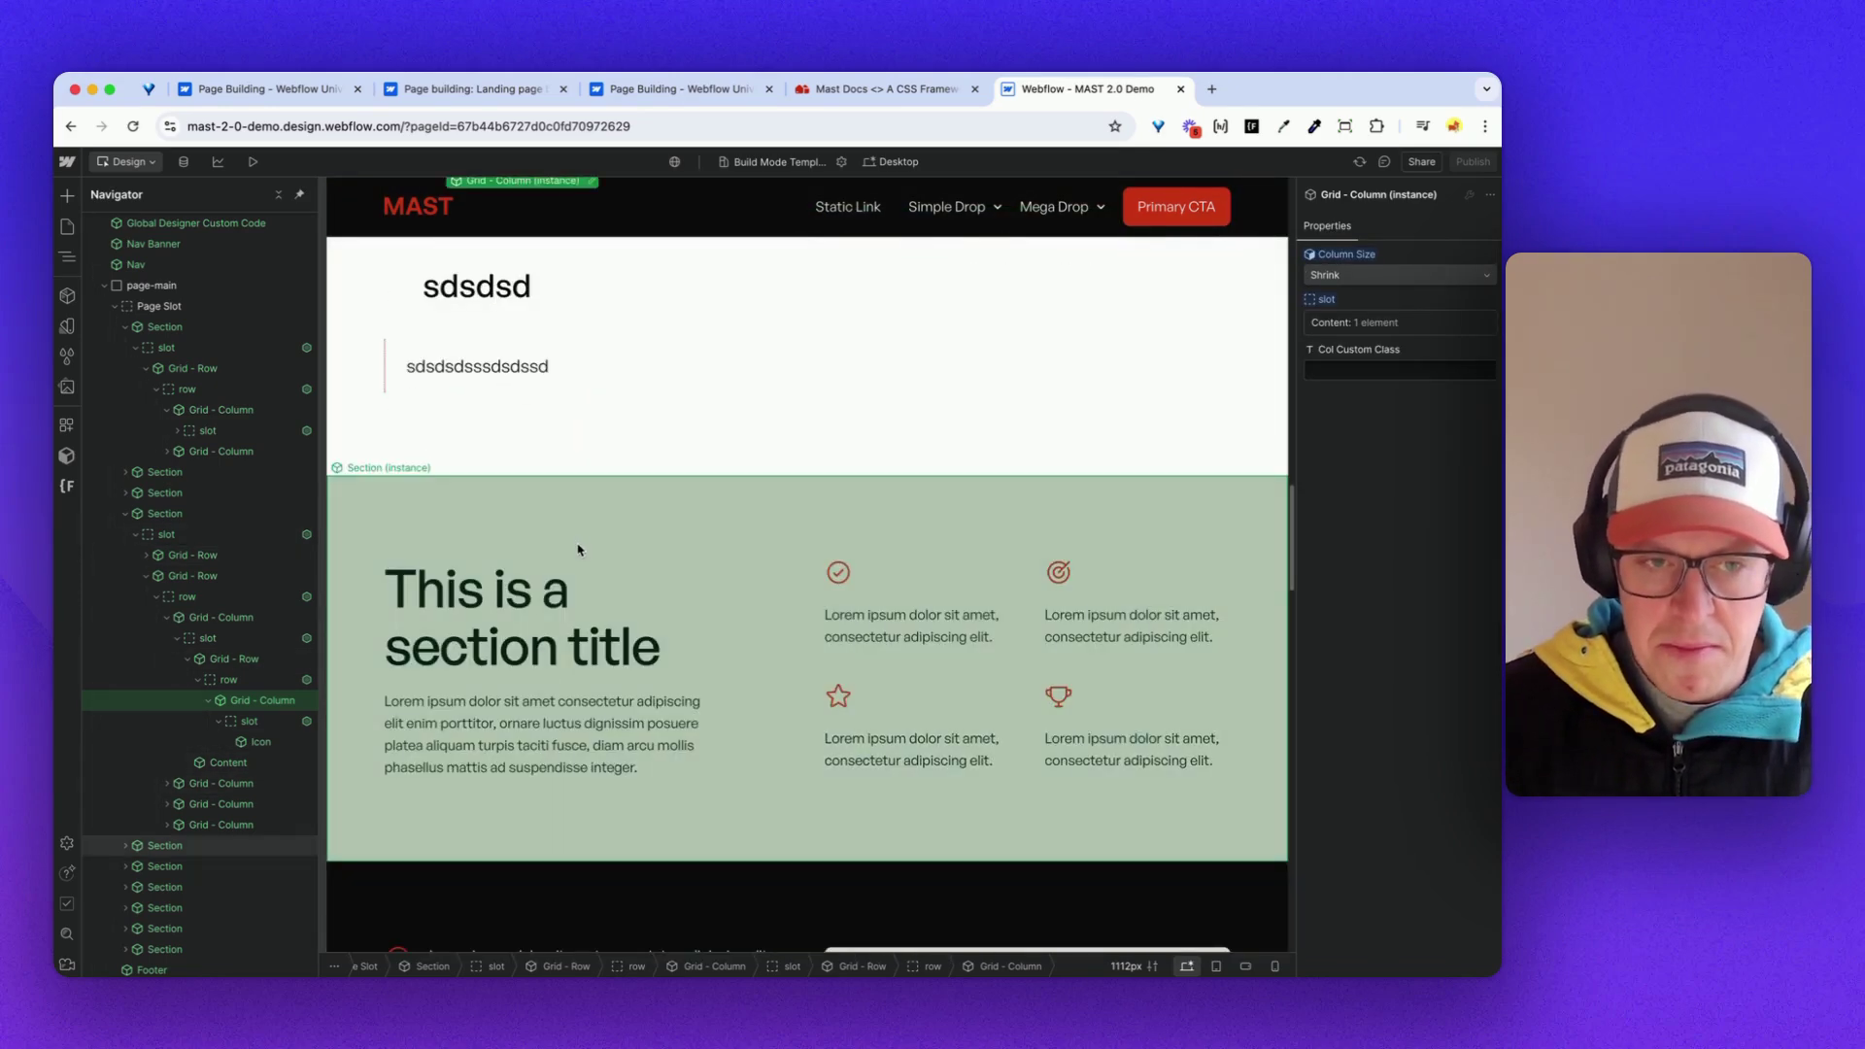
pyautogui.scroll(3, 573, 549)
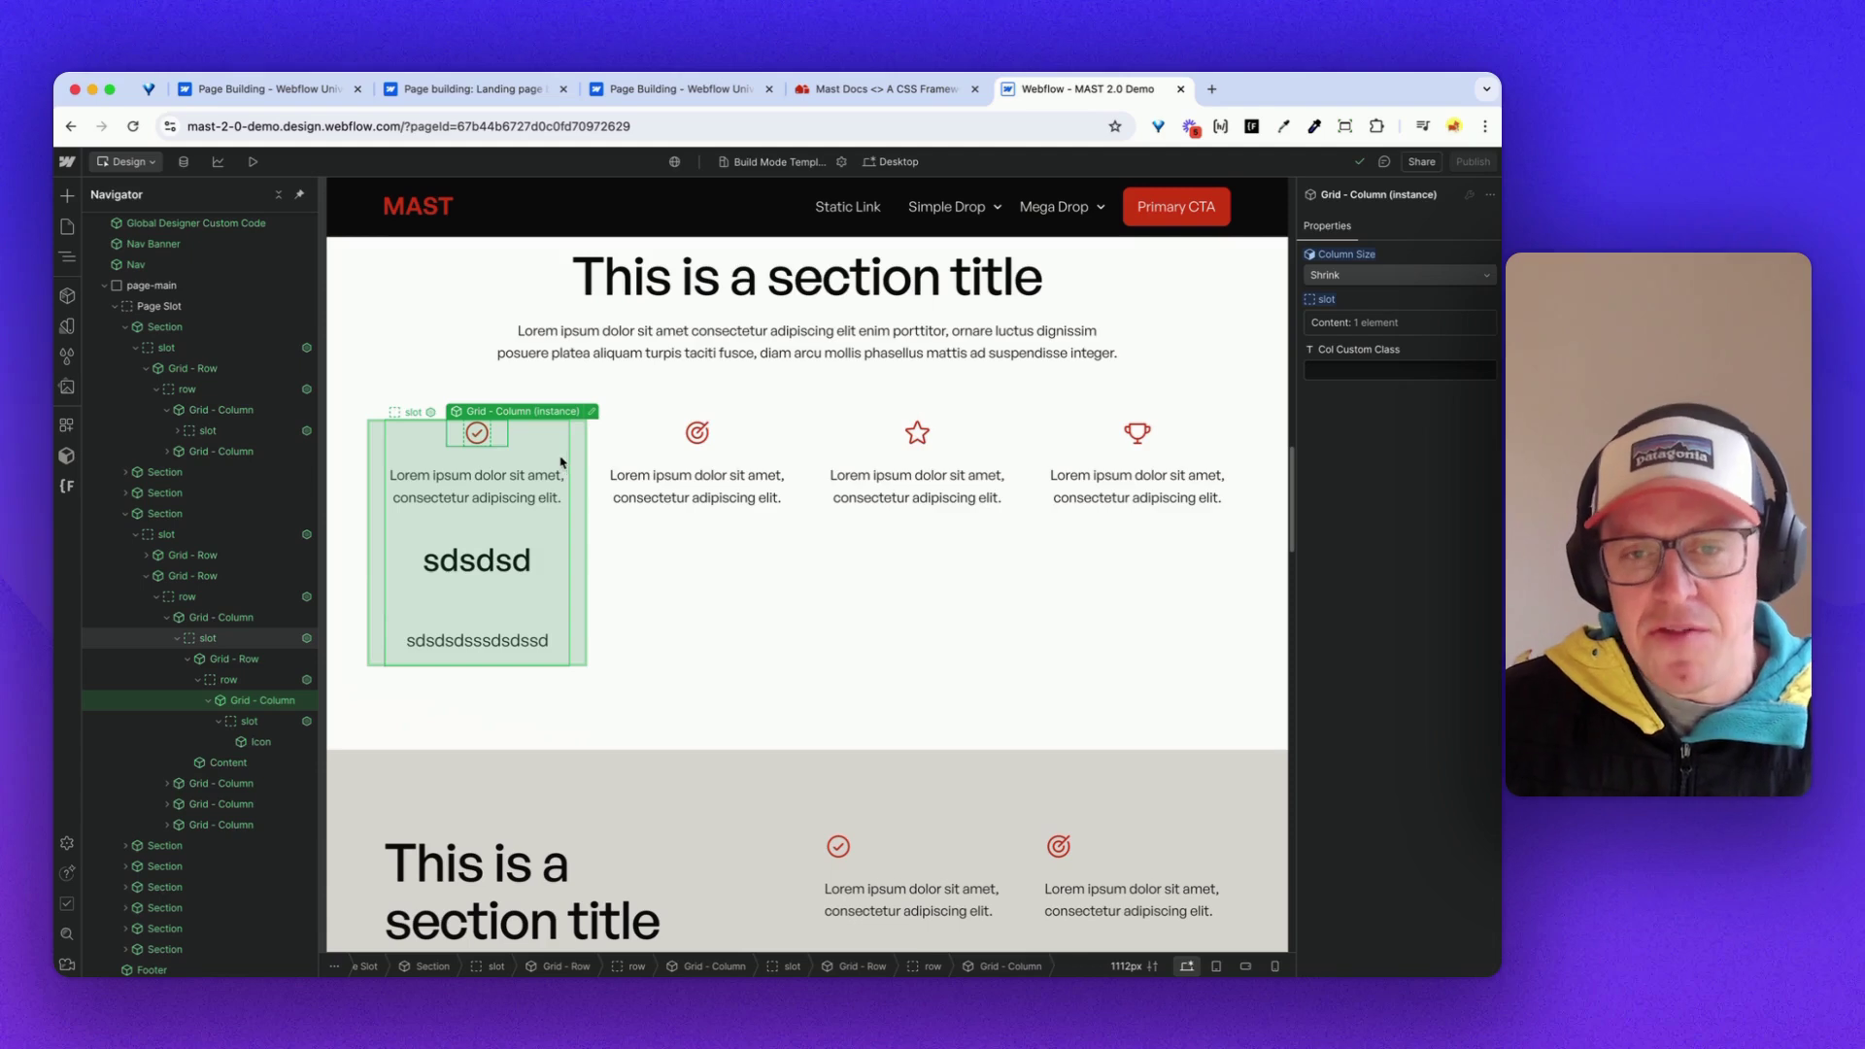
pyautogui.scroll(-1, 559, 463)
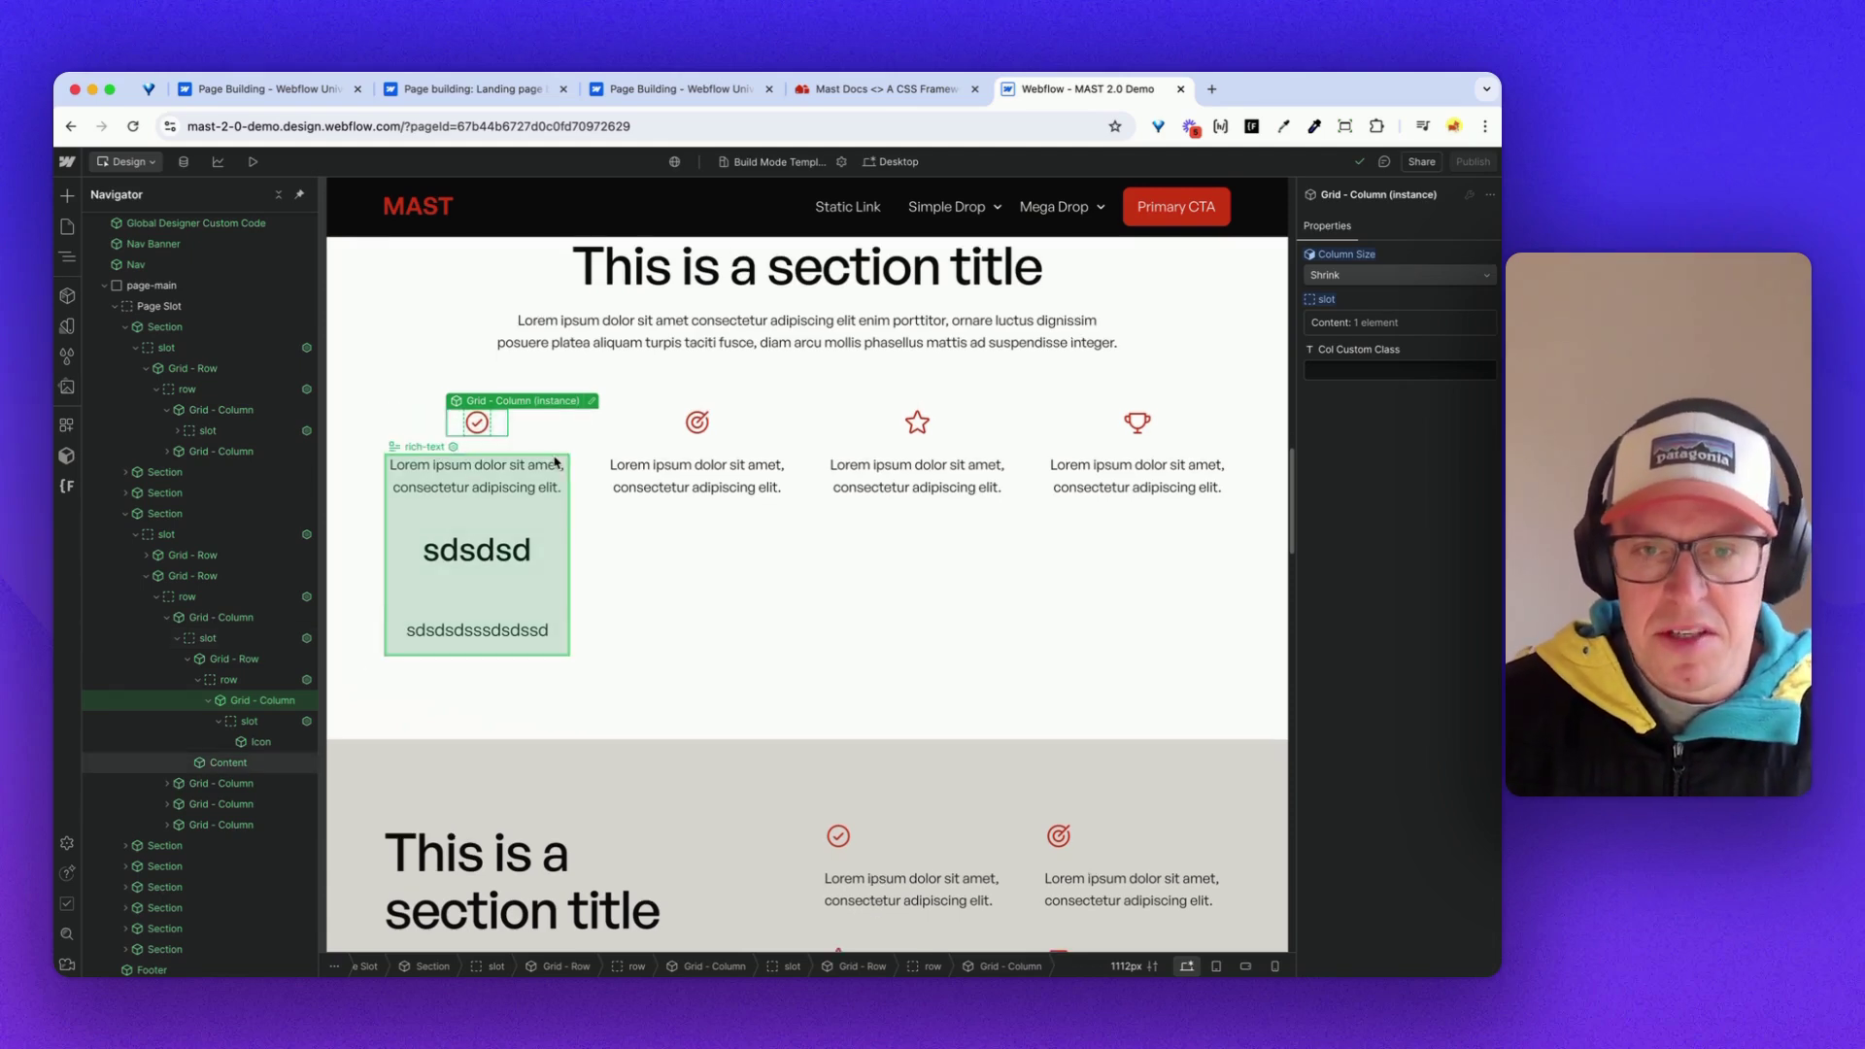
pyautogui.scroll(4, 544, 447)
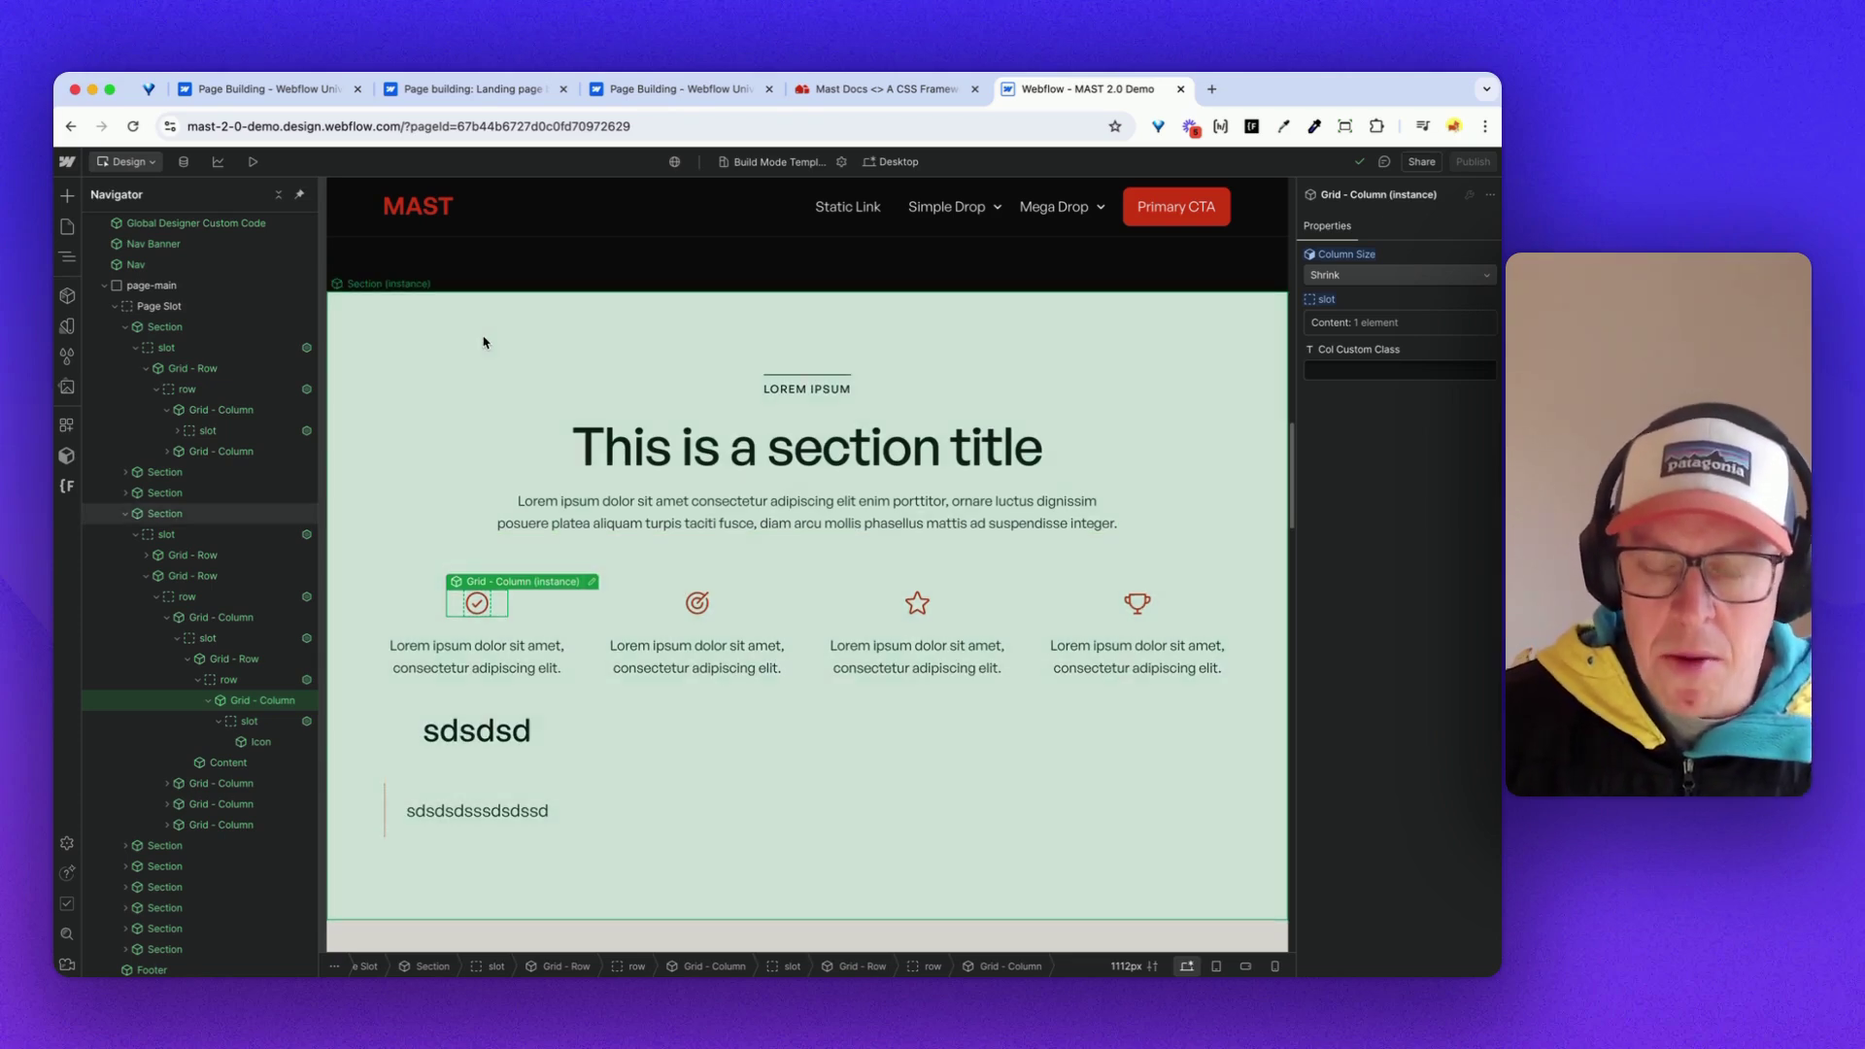
pyautogui.scroll(-1, 478, 338)
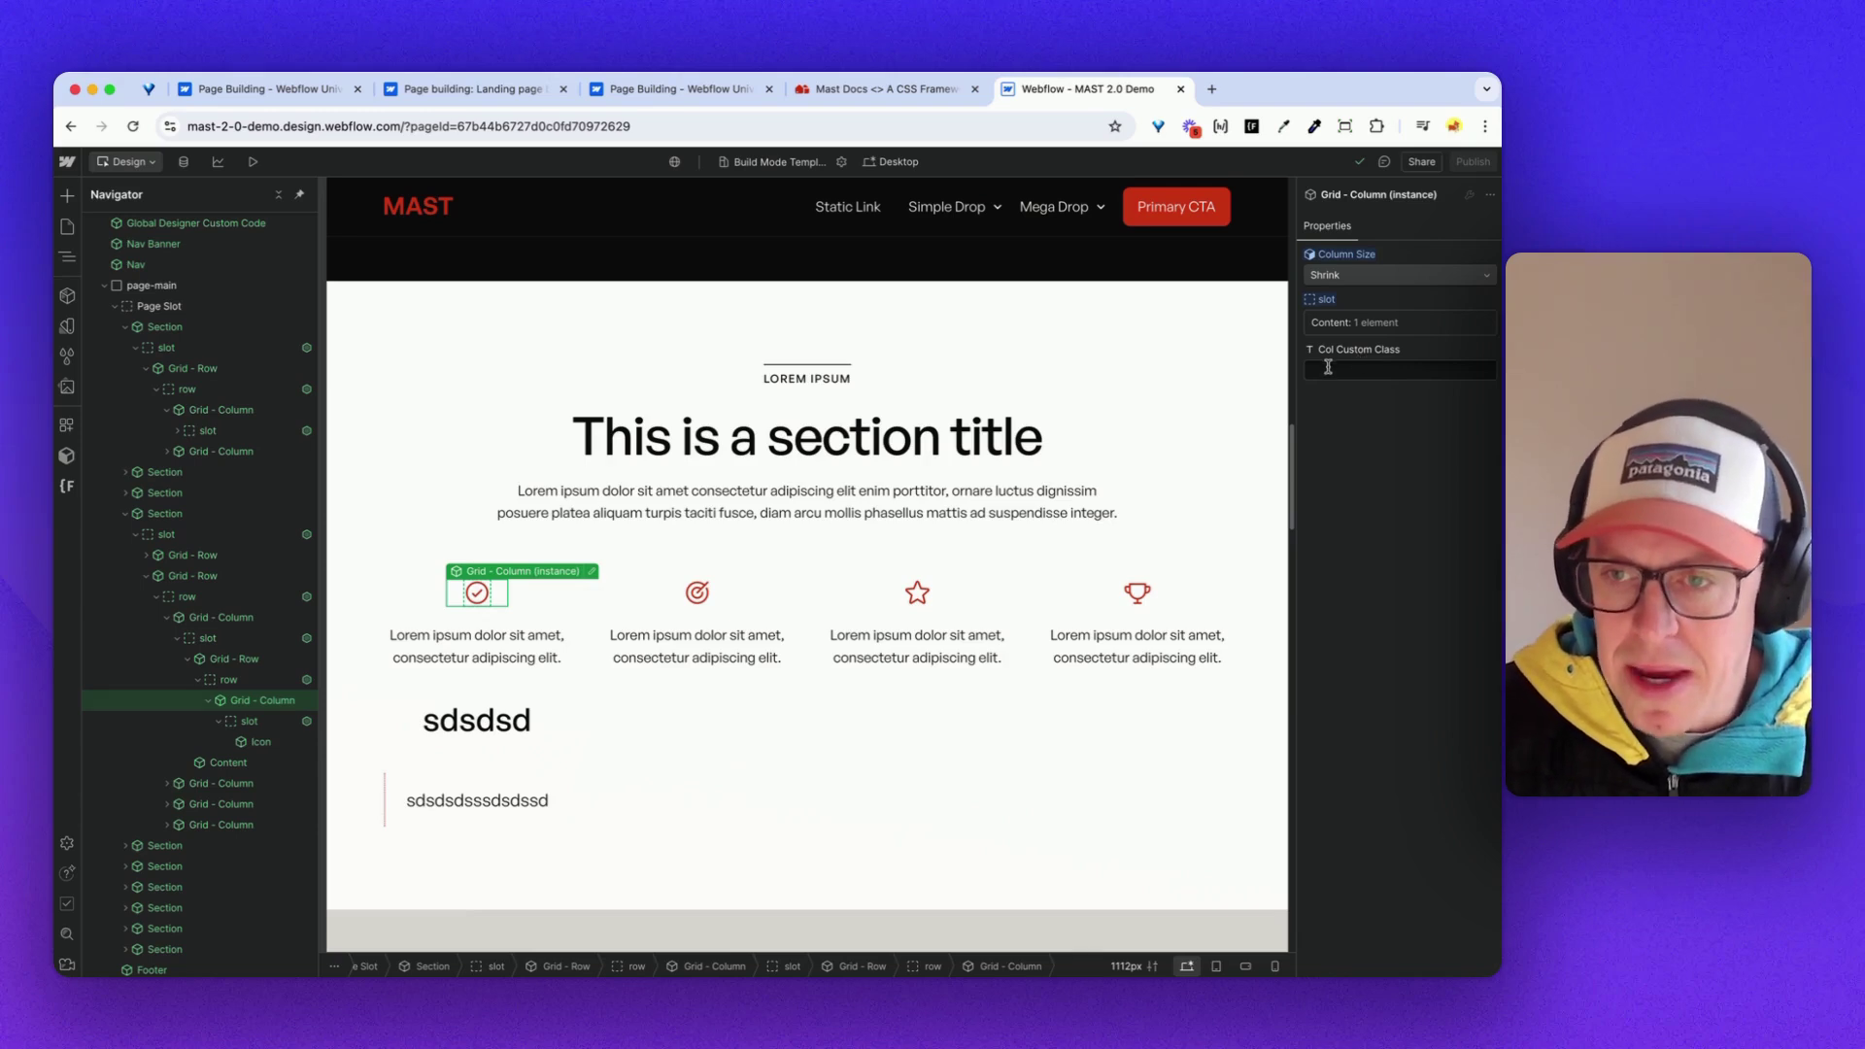
pyautogui.click(1332, 369)
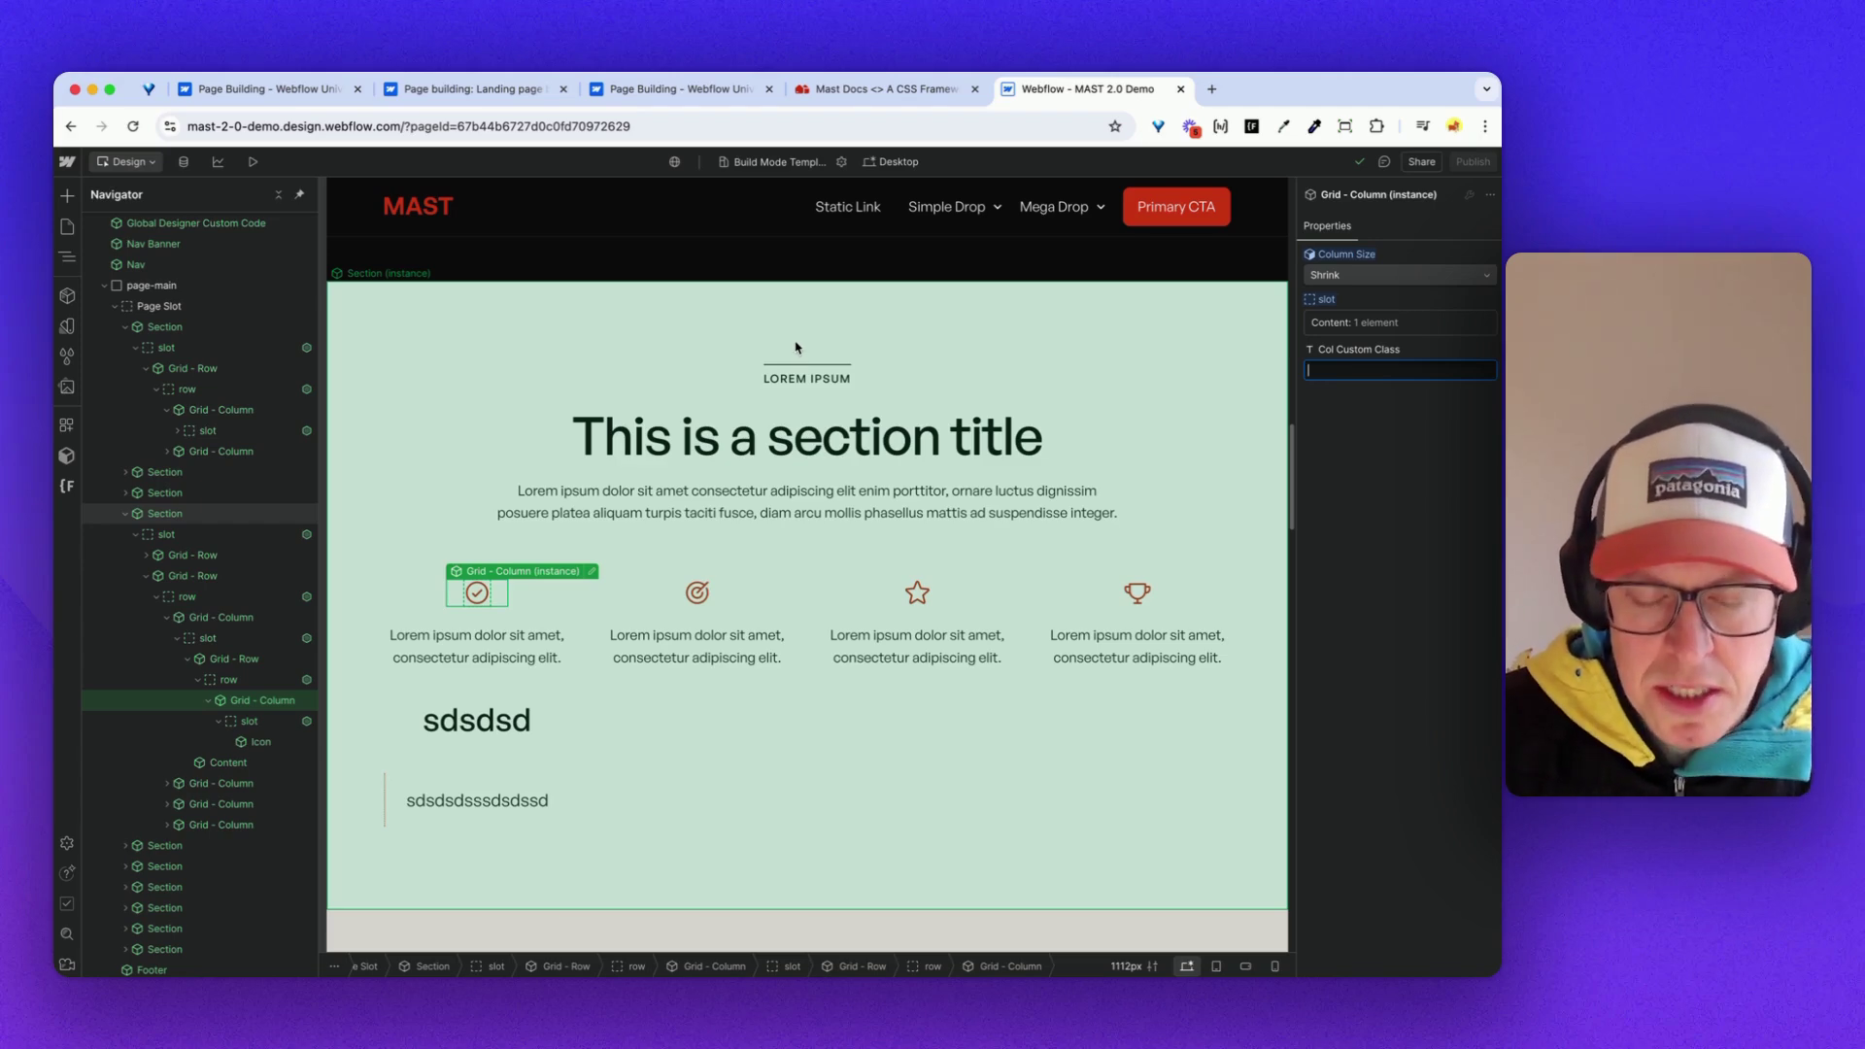
pyautogui.click(728, 347)
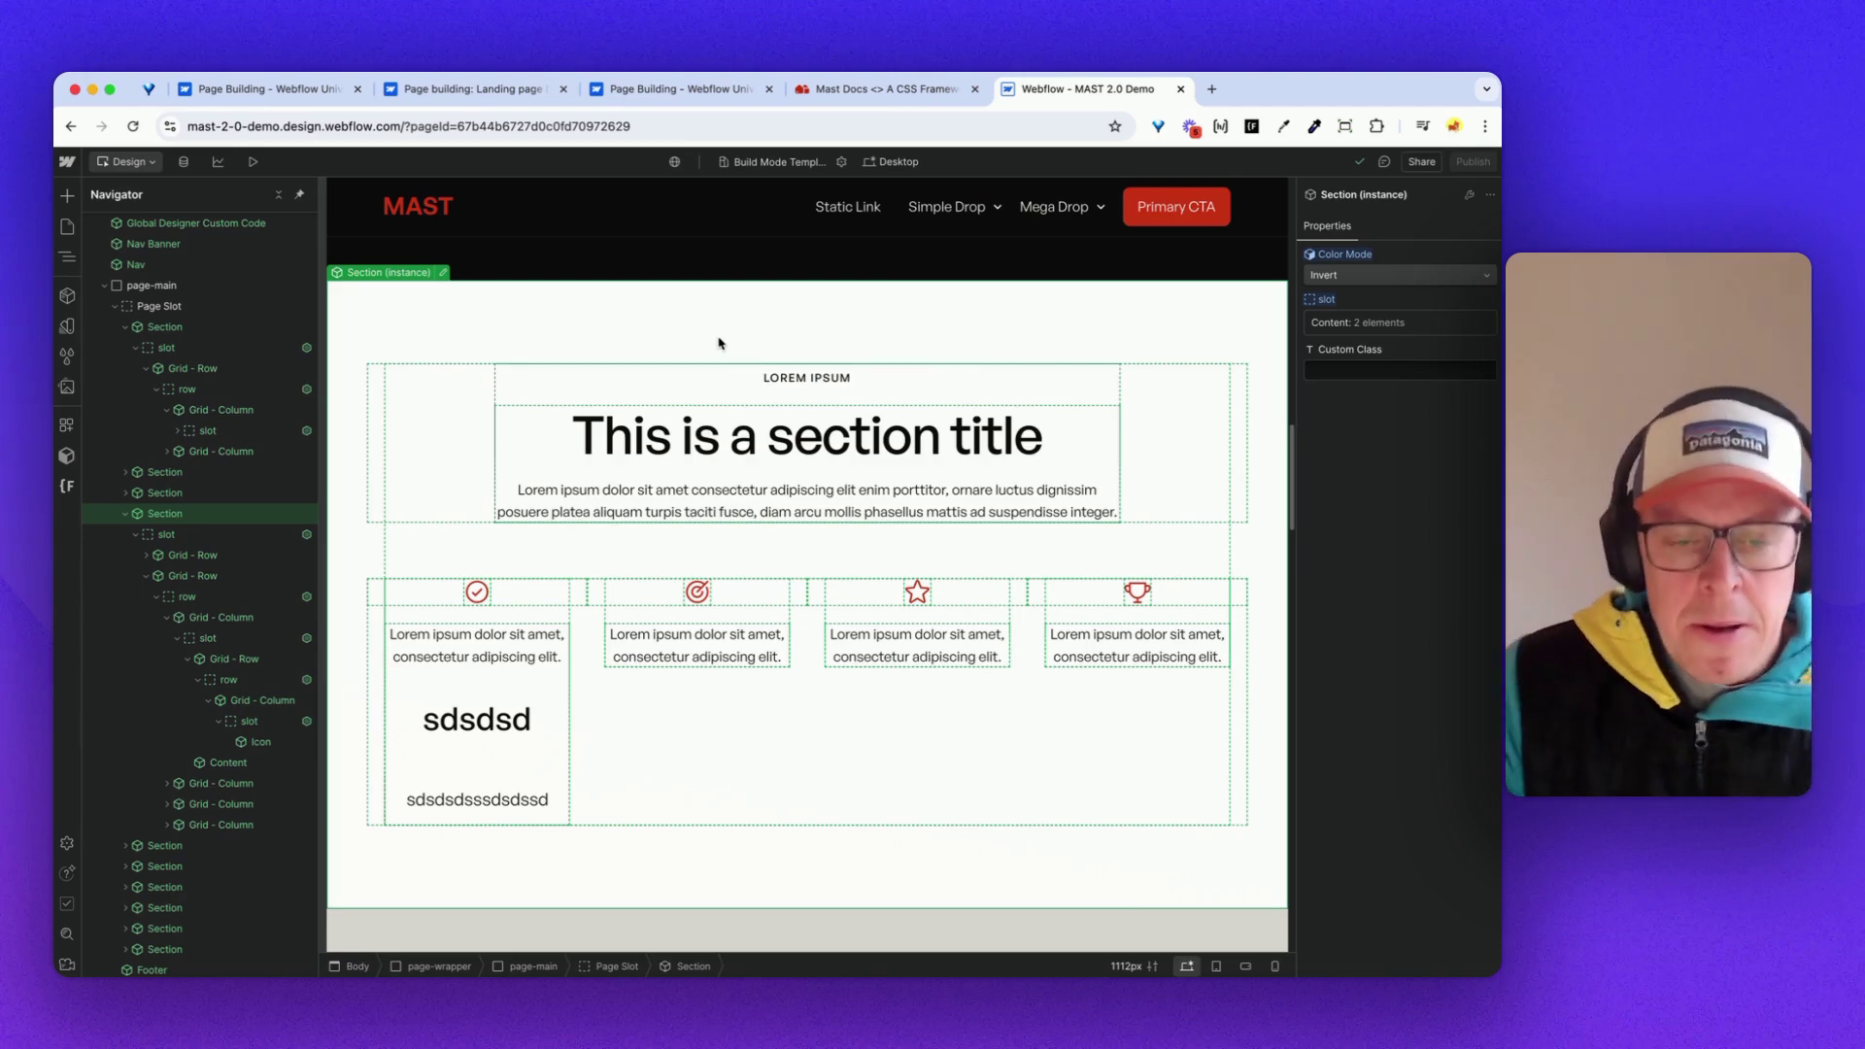
# - Open the check-circle icon's Icon component in the beige title-and-icons section and view the component's properties
pyautogui.scroll(-5, 711, 316)
pyautogui.scroll(-9, 735, 396)
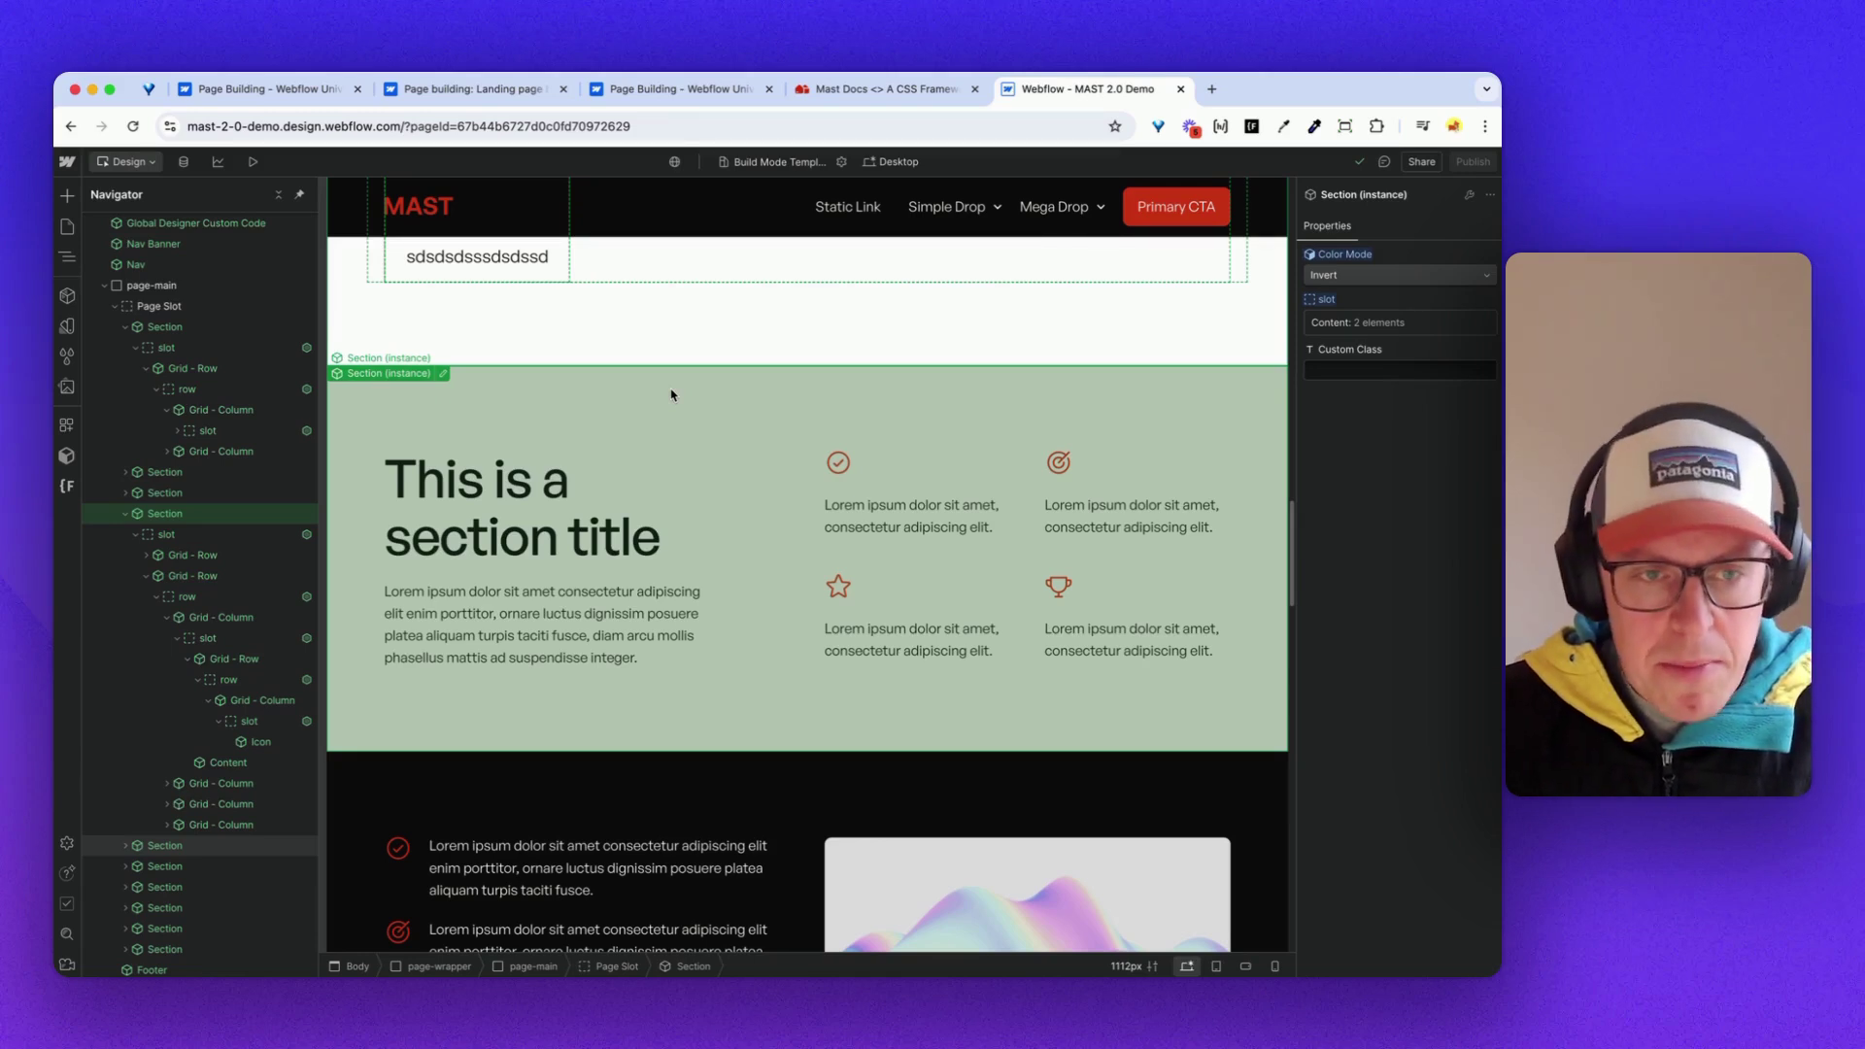
pyautogui.scroll(-1, 670, 396)
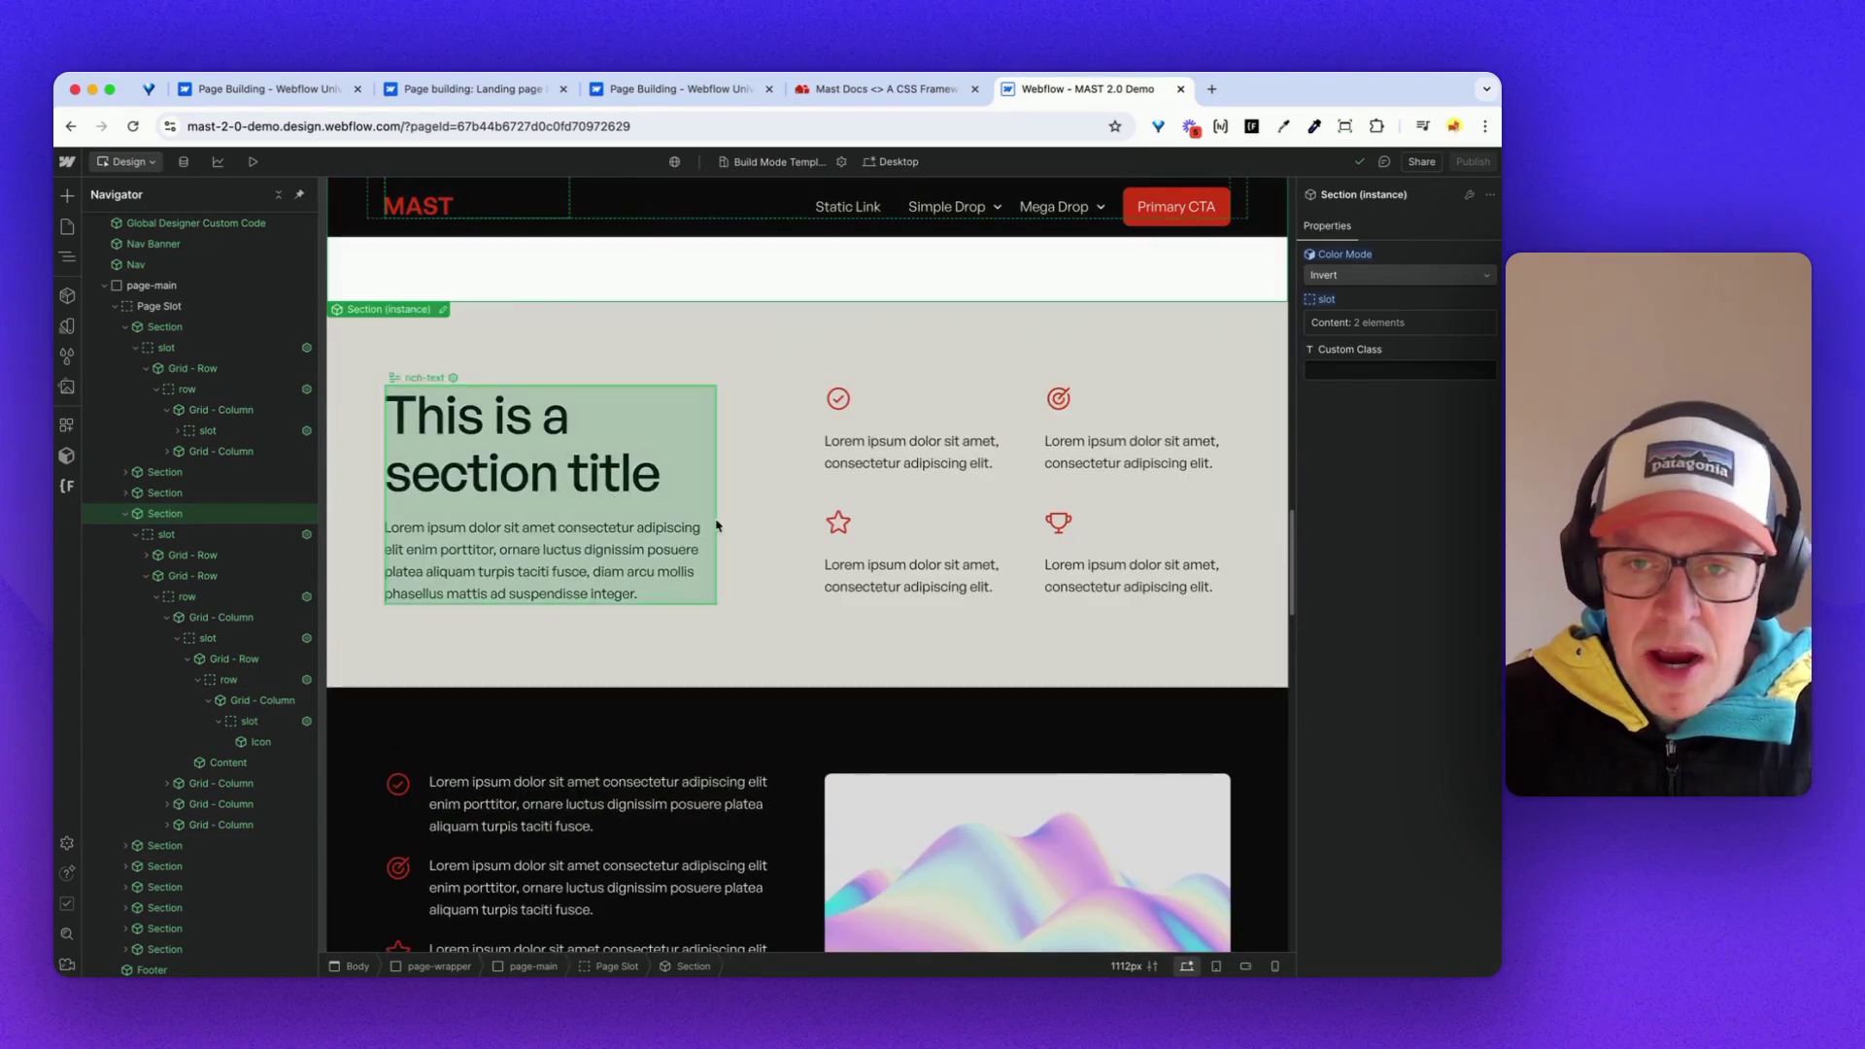
pyautogui.click(841, 400)
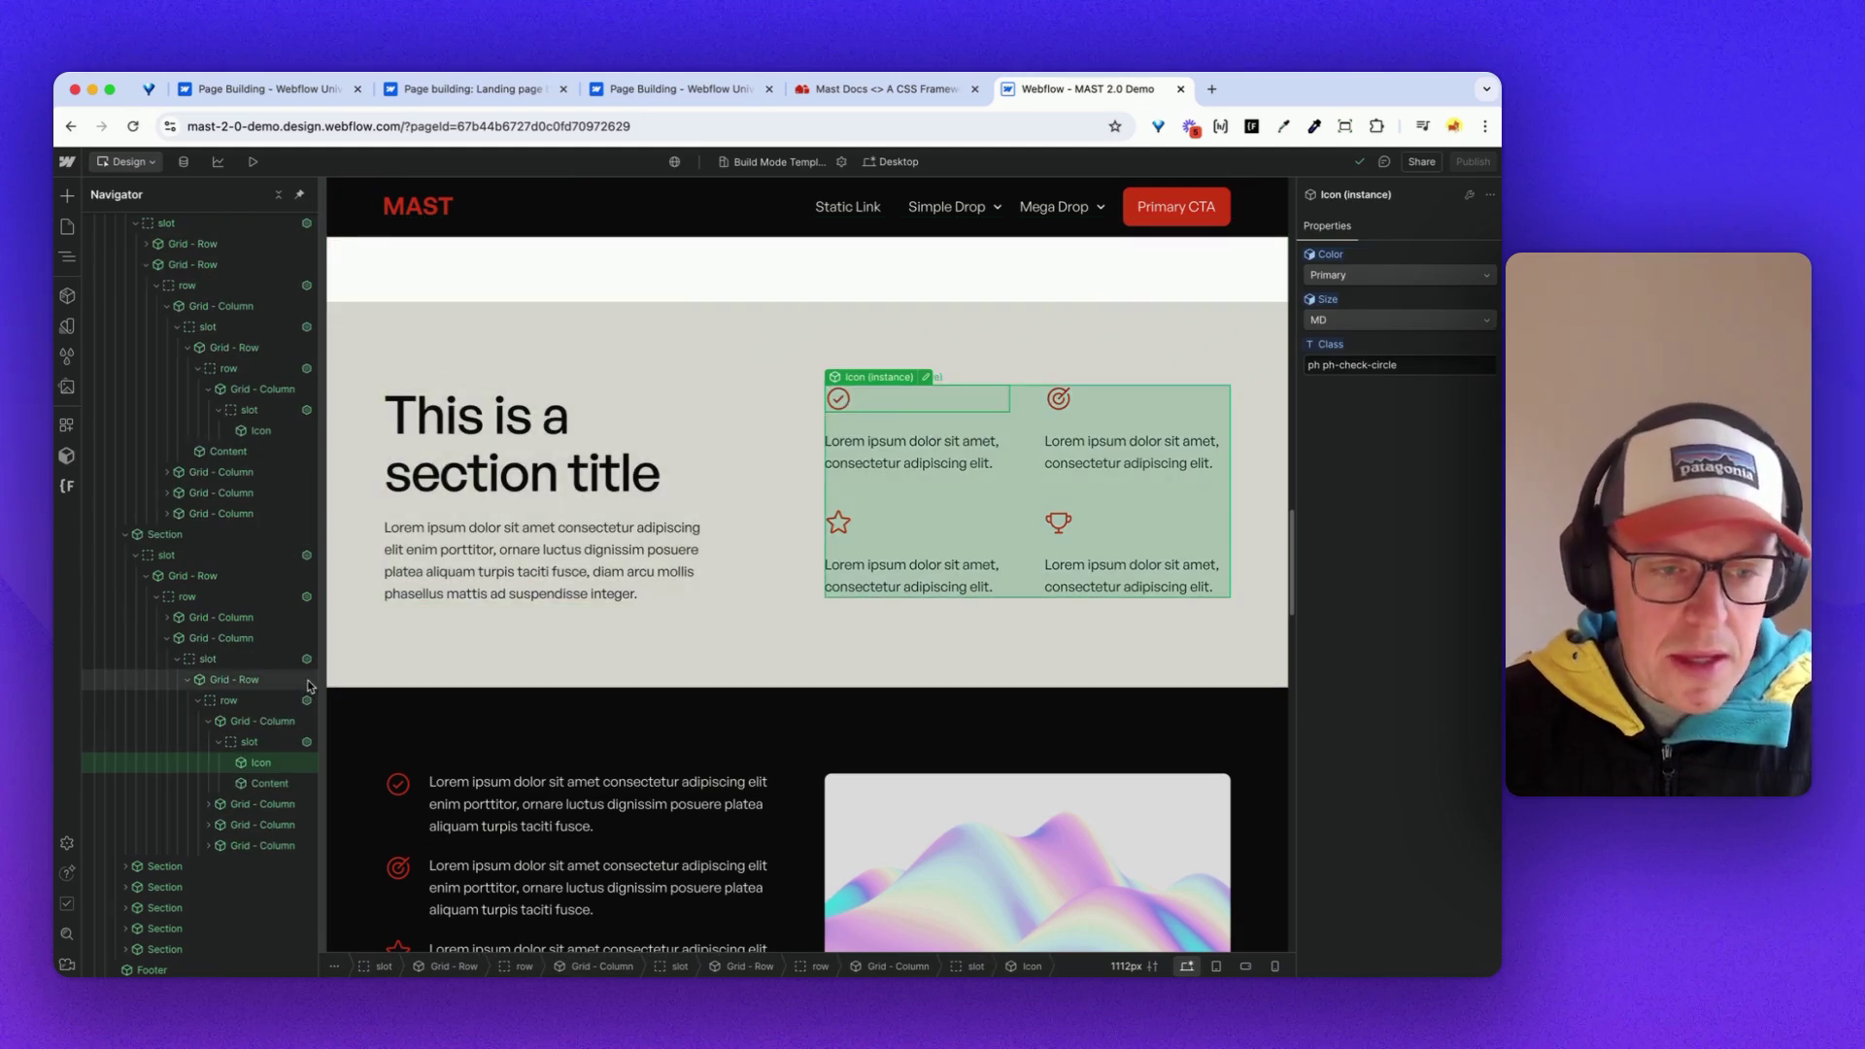
pyautogui.doubleClick(254, 755)
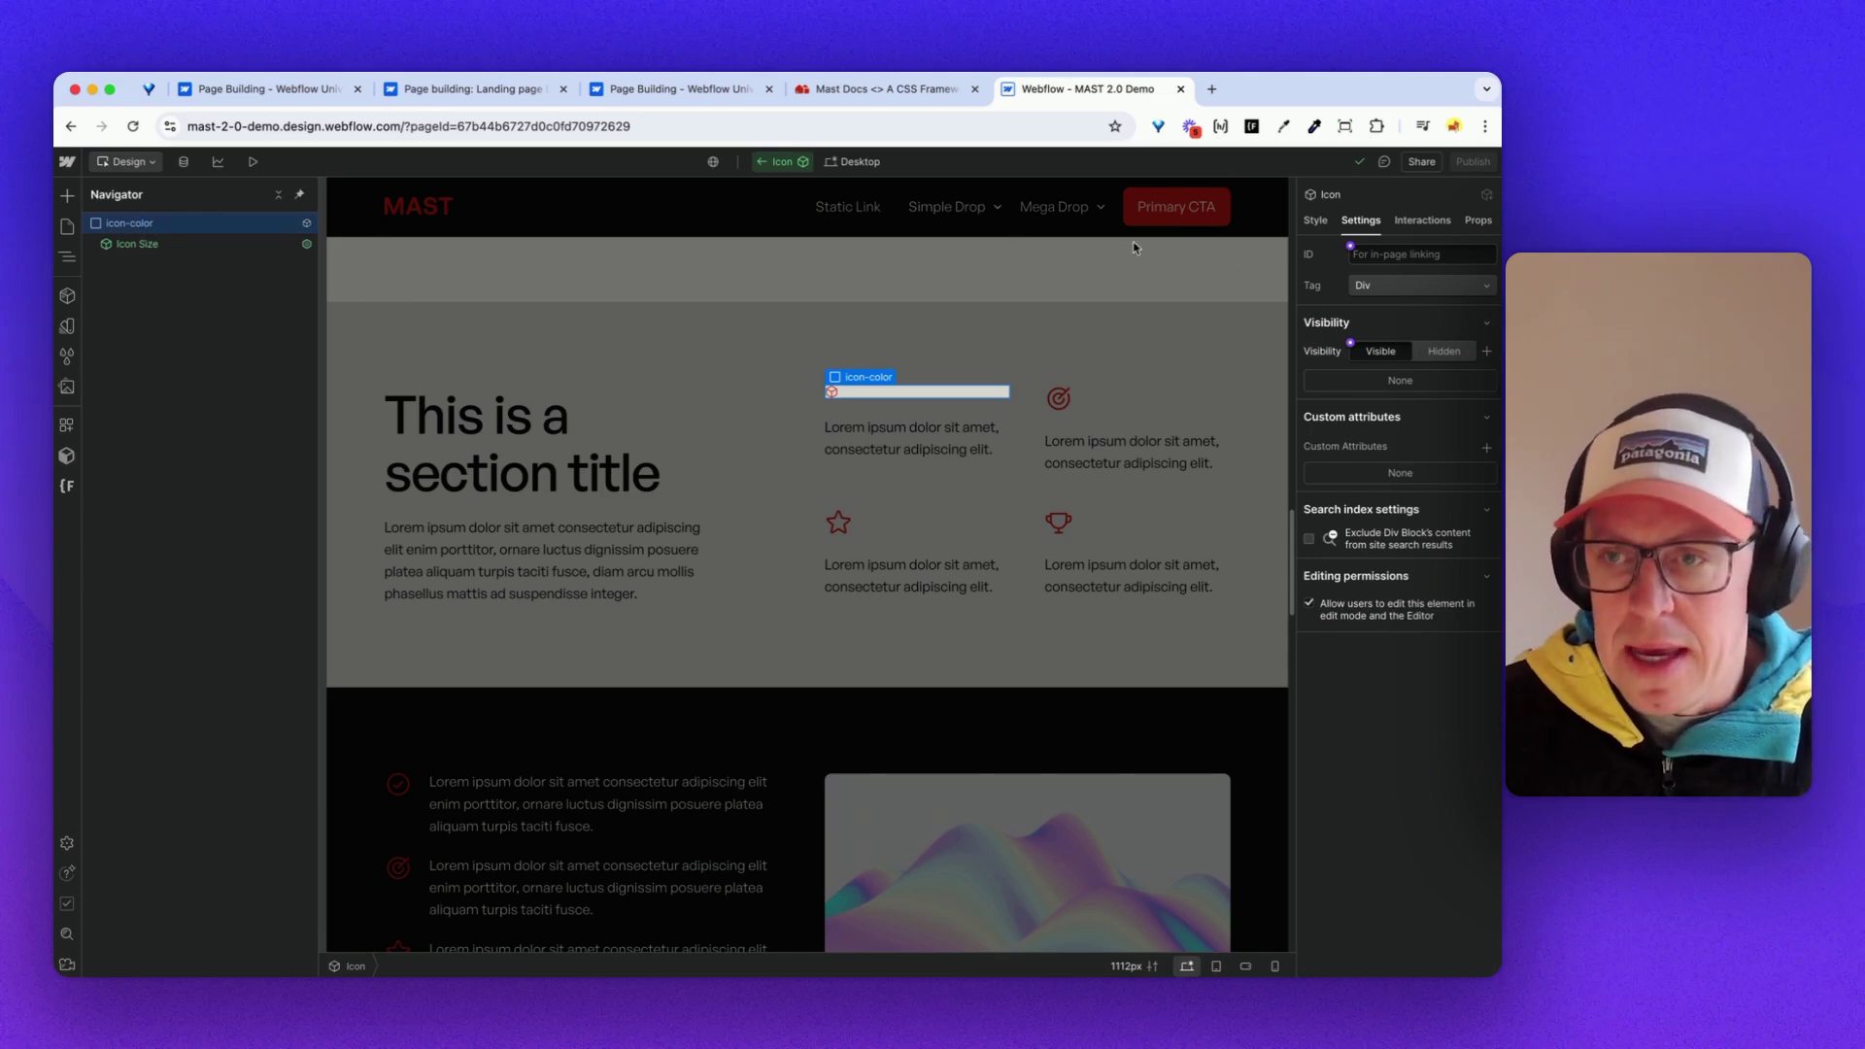
pyautogui.click(1477, 220)
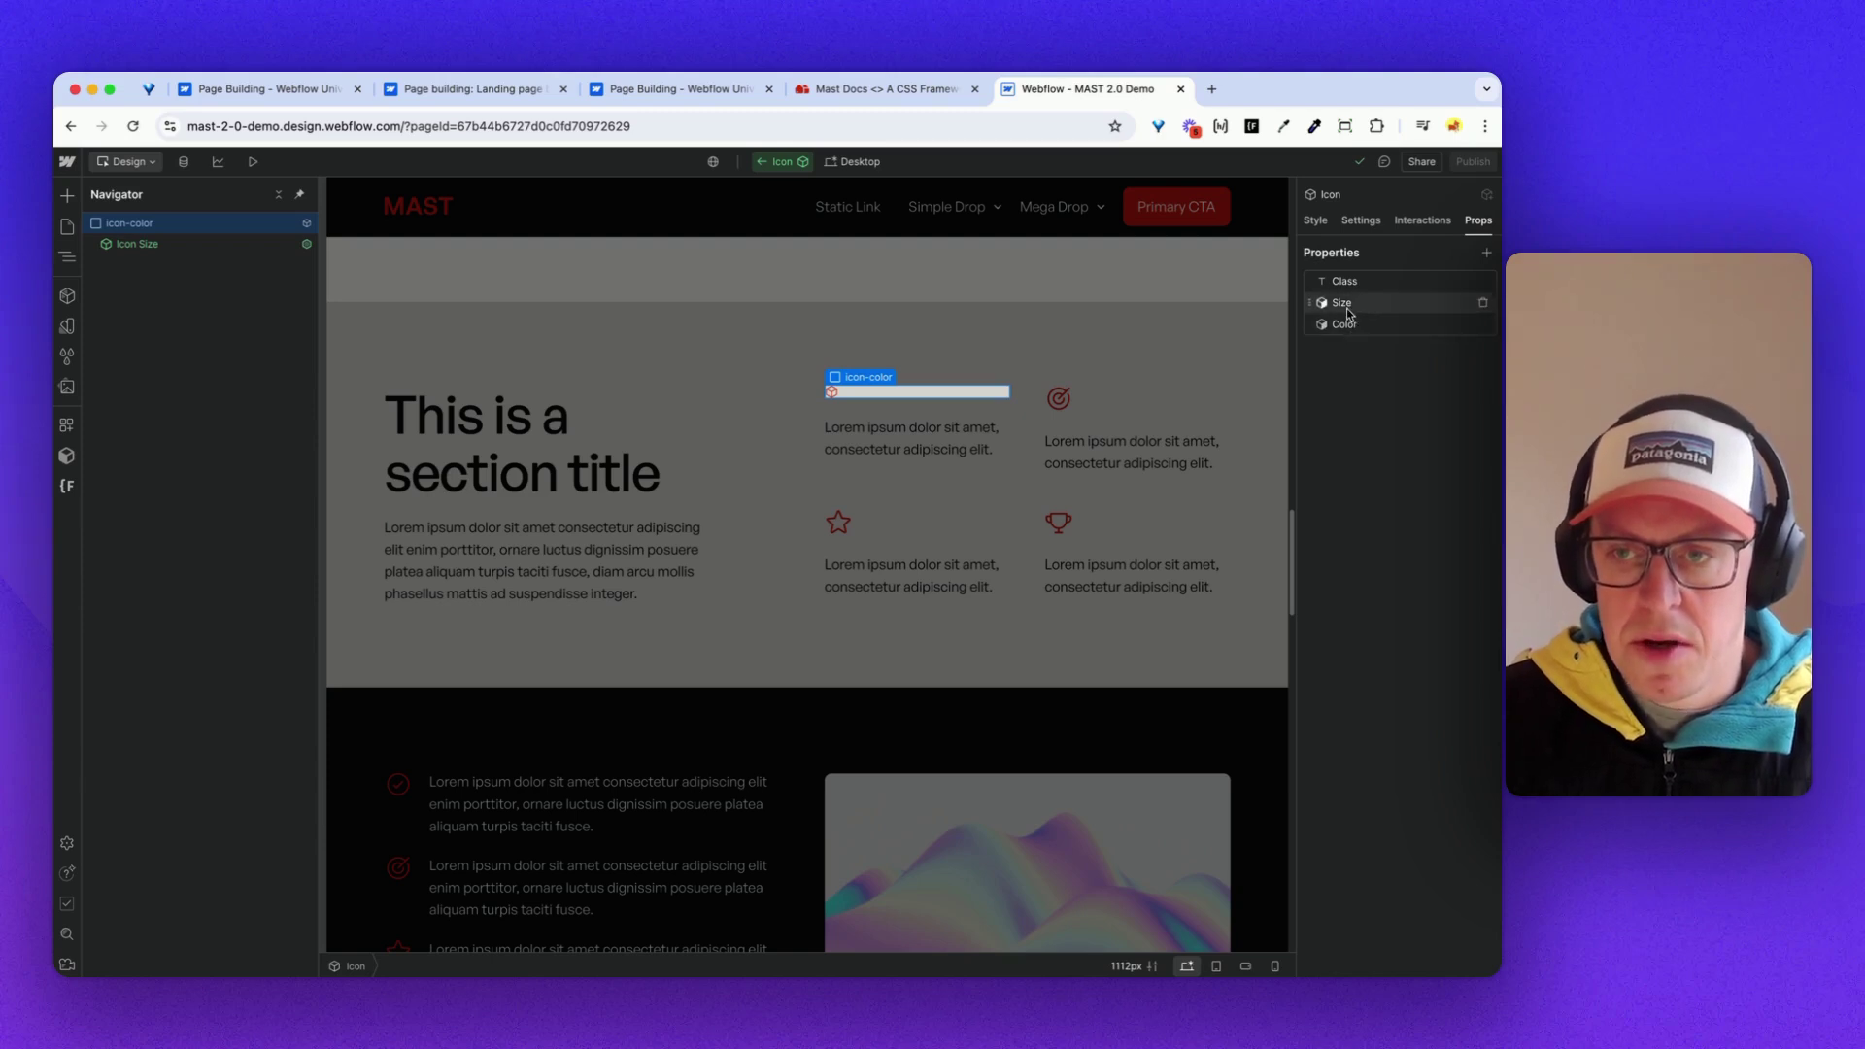
# - Inspect the nested Icon Size component's properties and its Variant property connection inside Icon, and return to the page
pyautogui.doubleClick(137, 248)
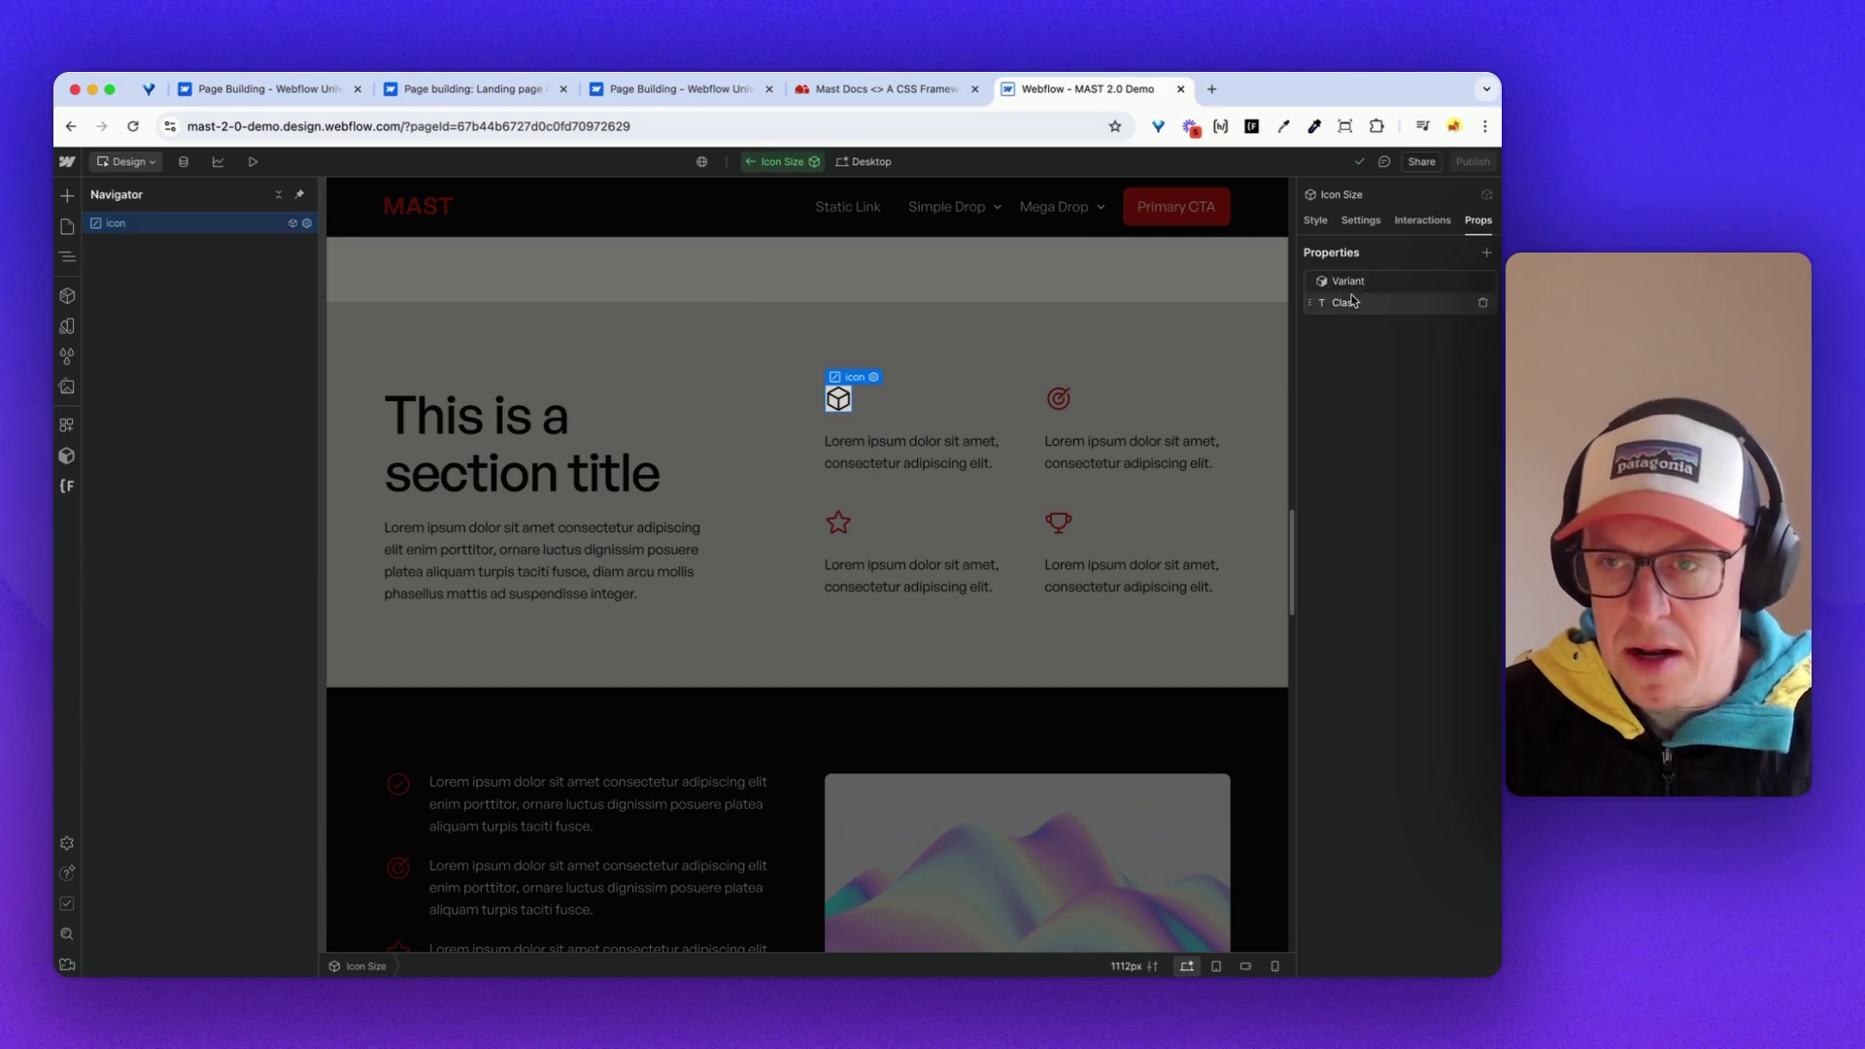
pyautogui.click(749, 161)
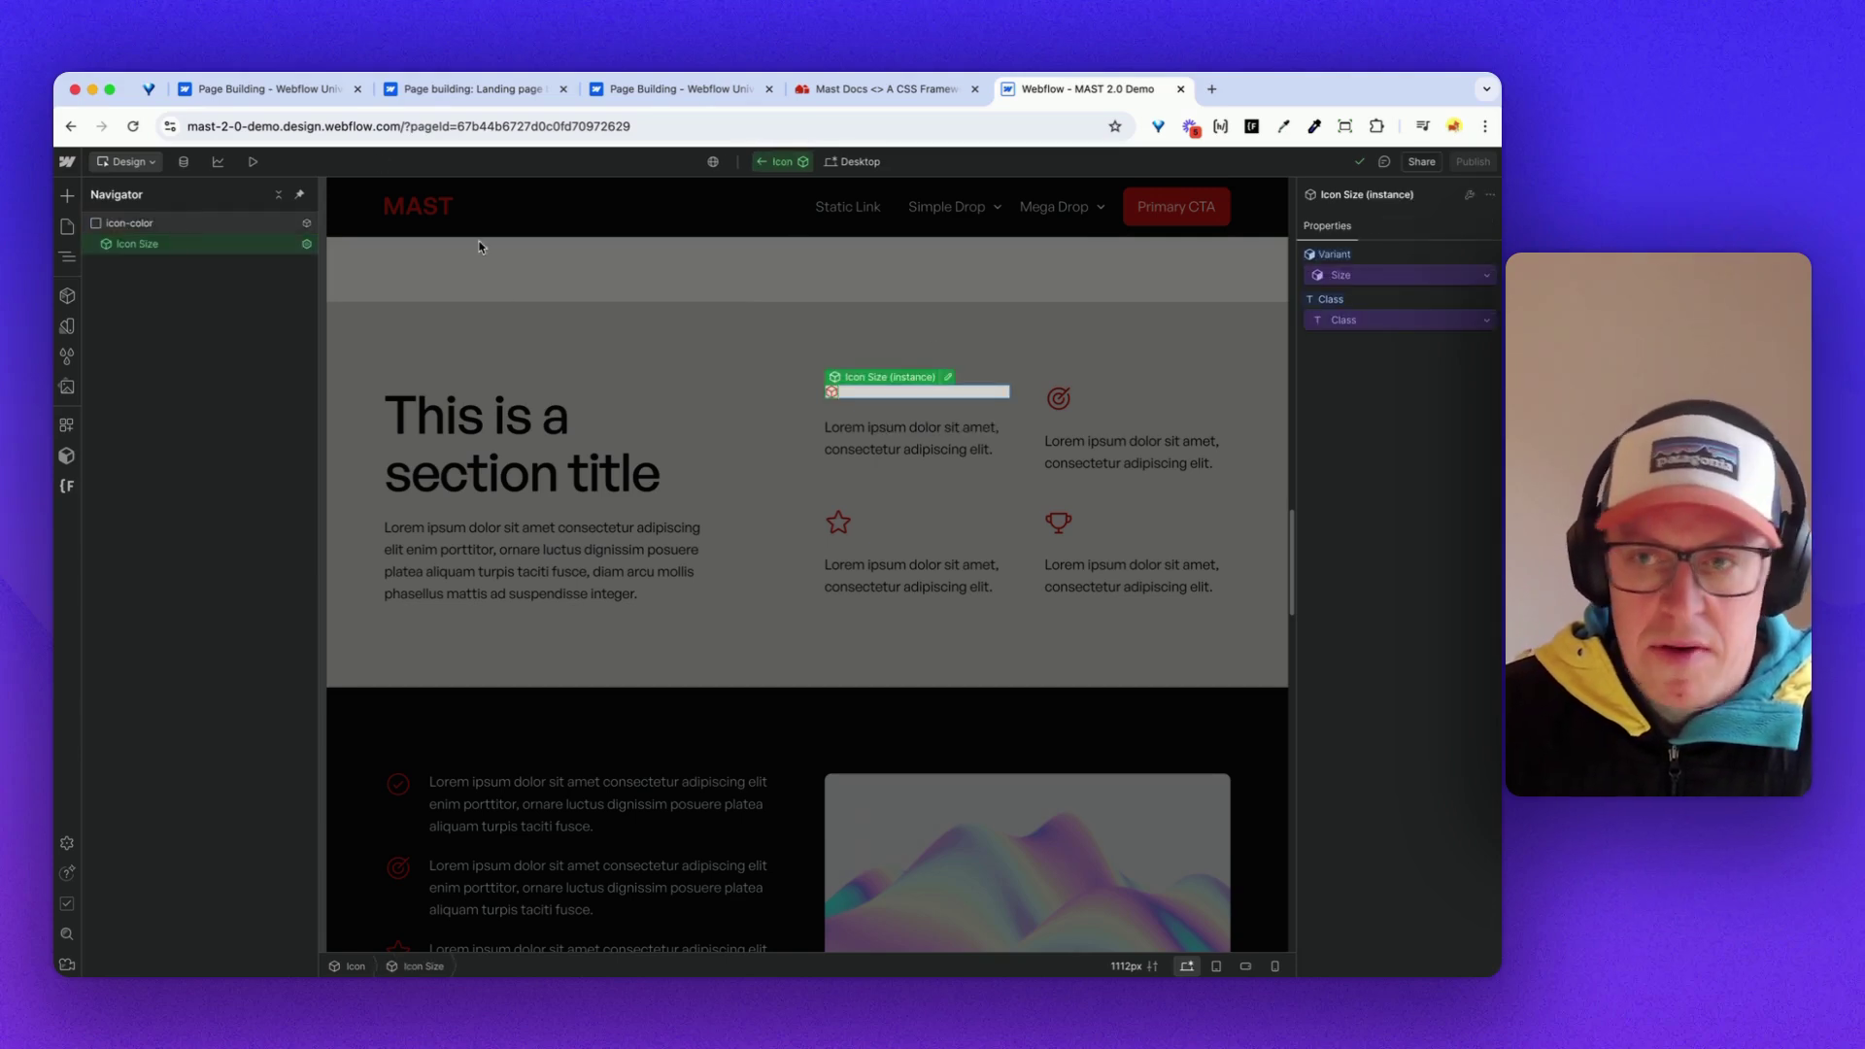
pyautogui.click(1365, 275)
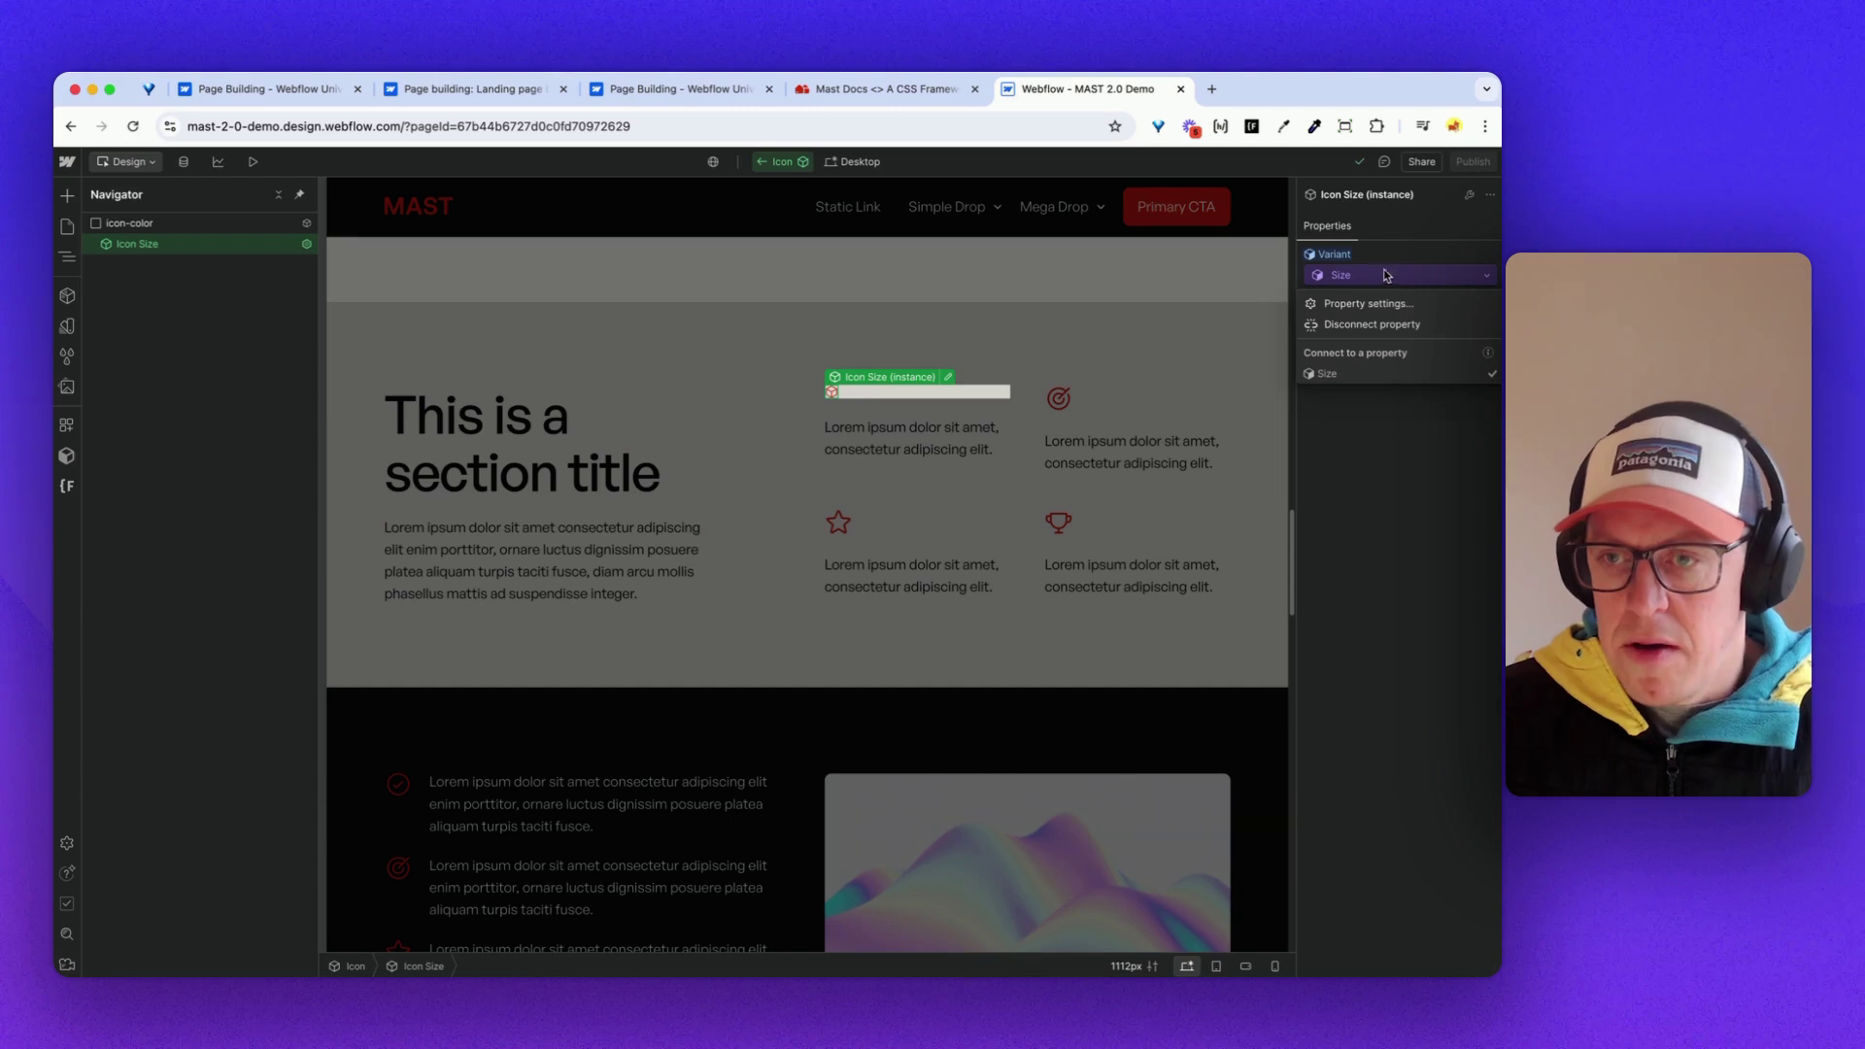
pyautogui.click(1372, 274)
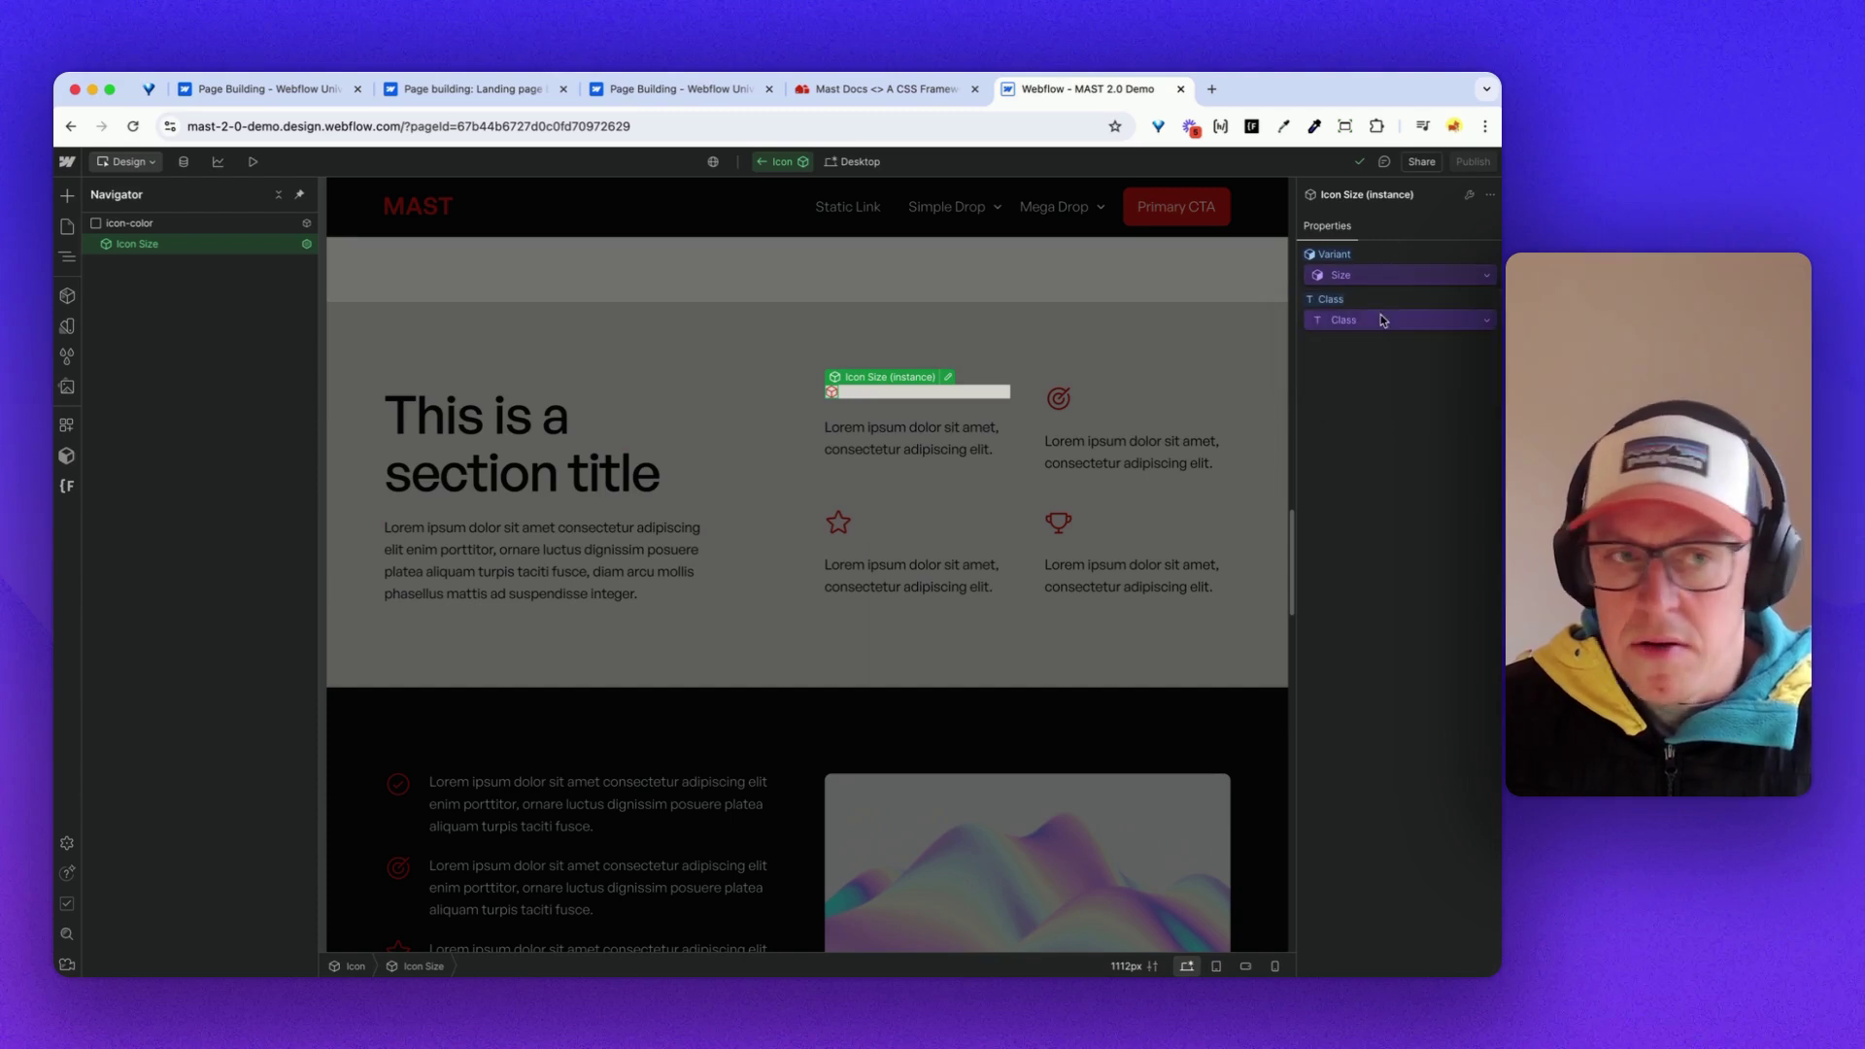
pyautogui.click(759, 160)
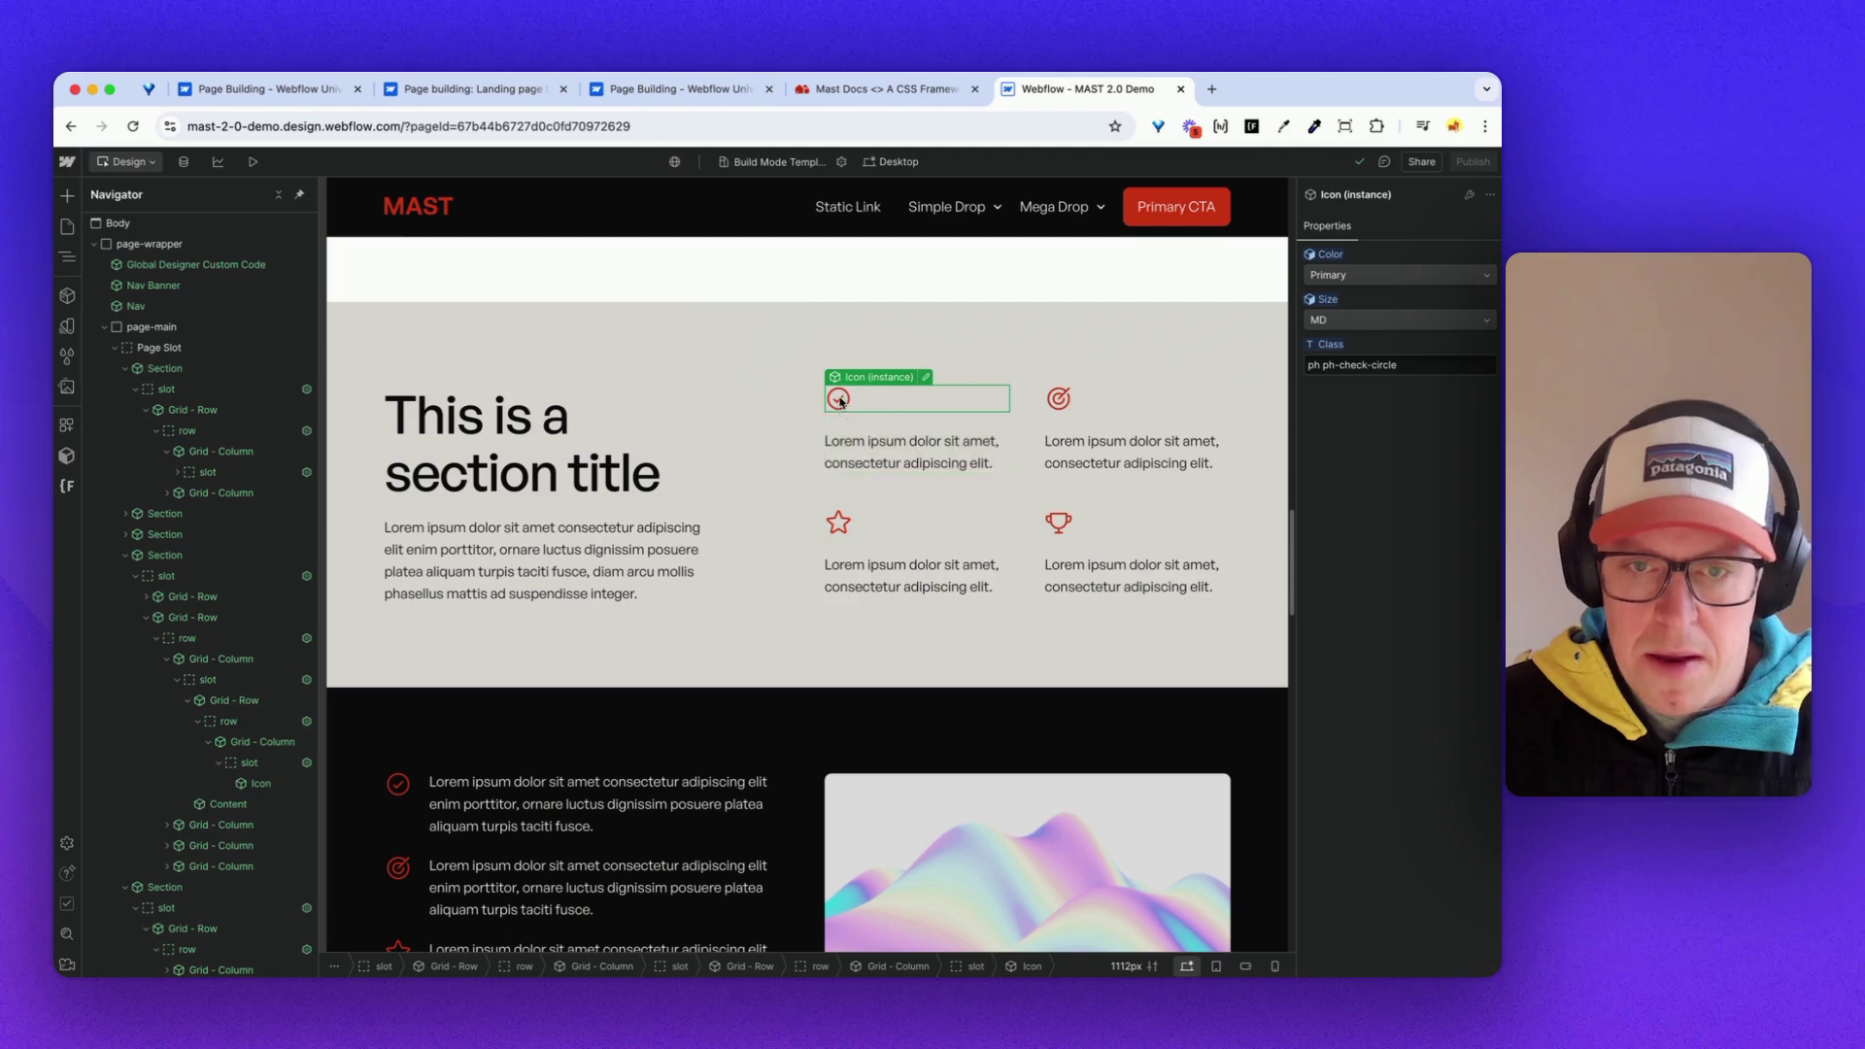
# - Preview the Color and Size options of the check-circle Icon instance, keeping Primary and MD
pyautogui.click(1343, 276)
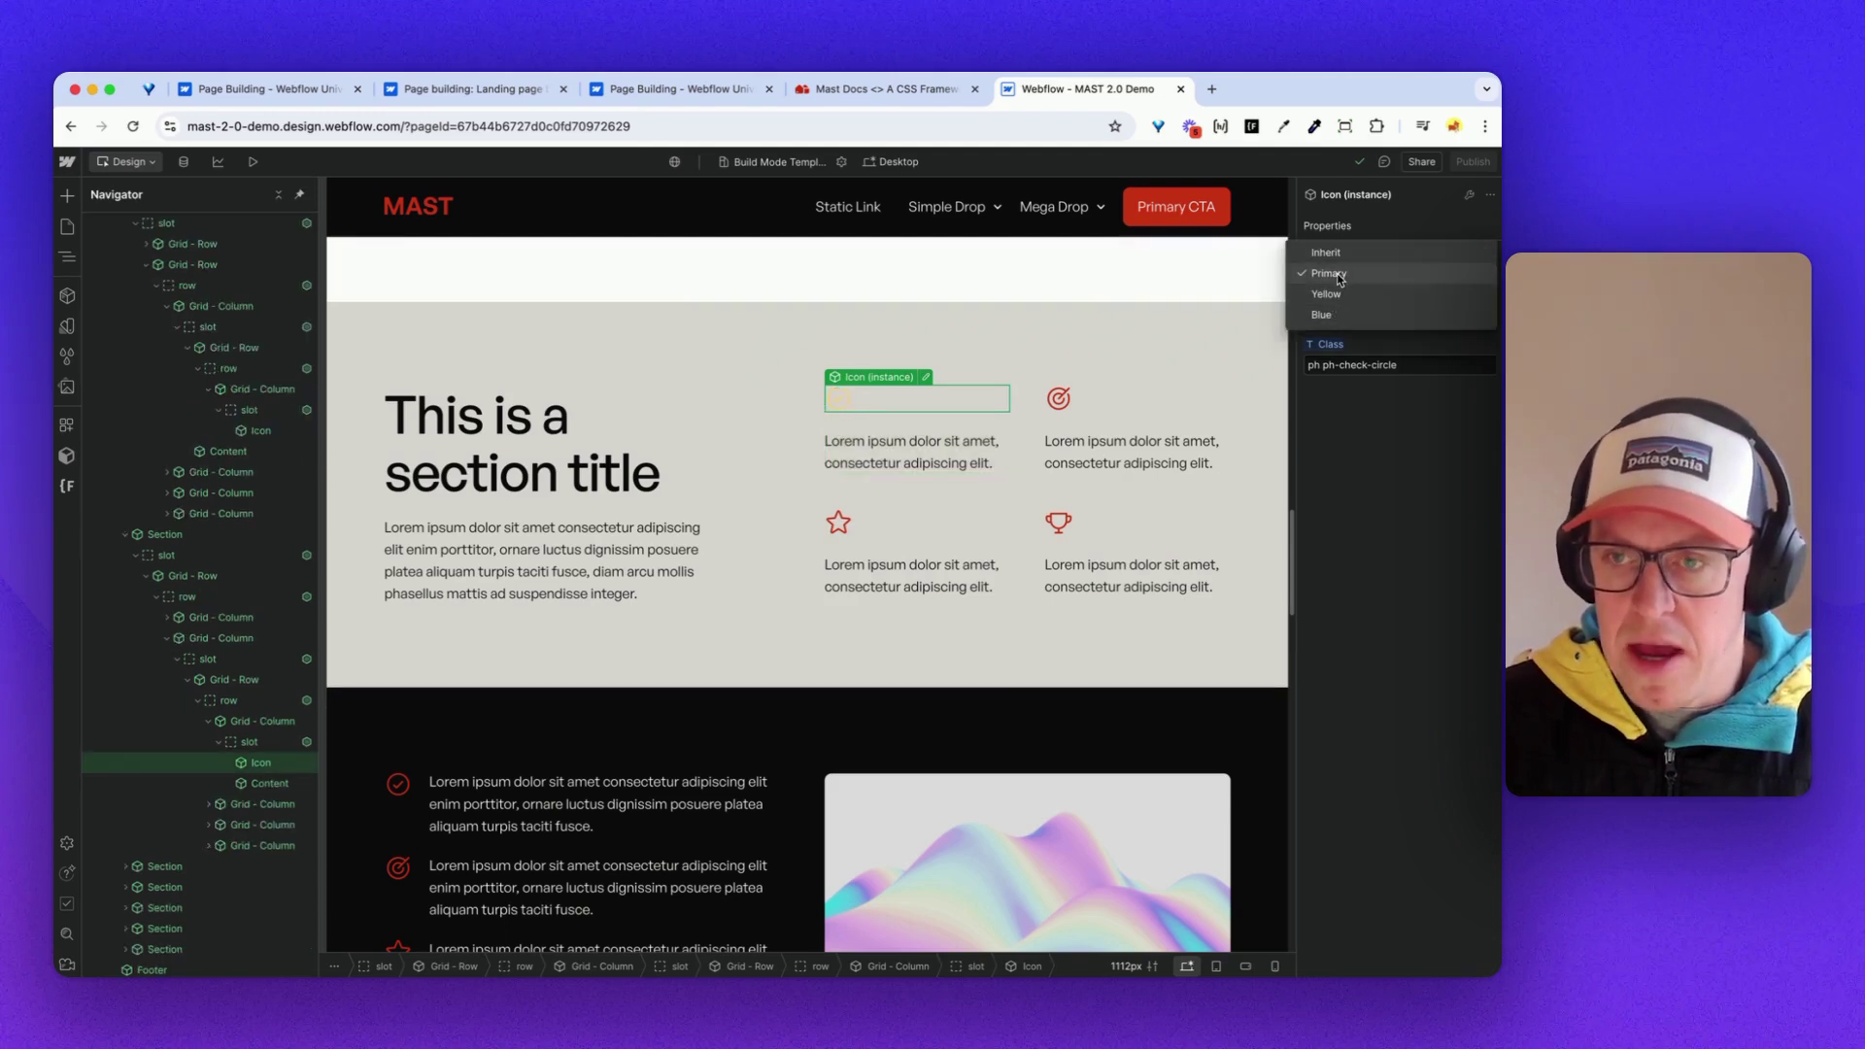
pyautogui.click(1336, 273)
pyautogui.click(1344, 319)
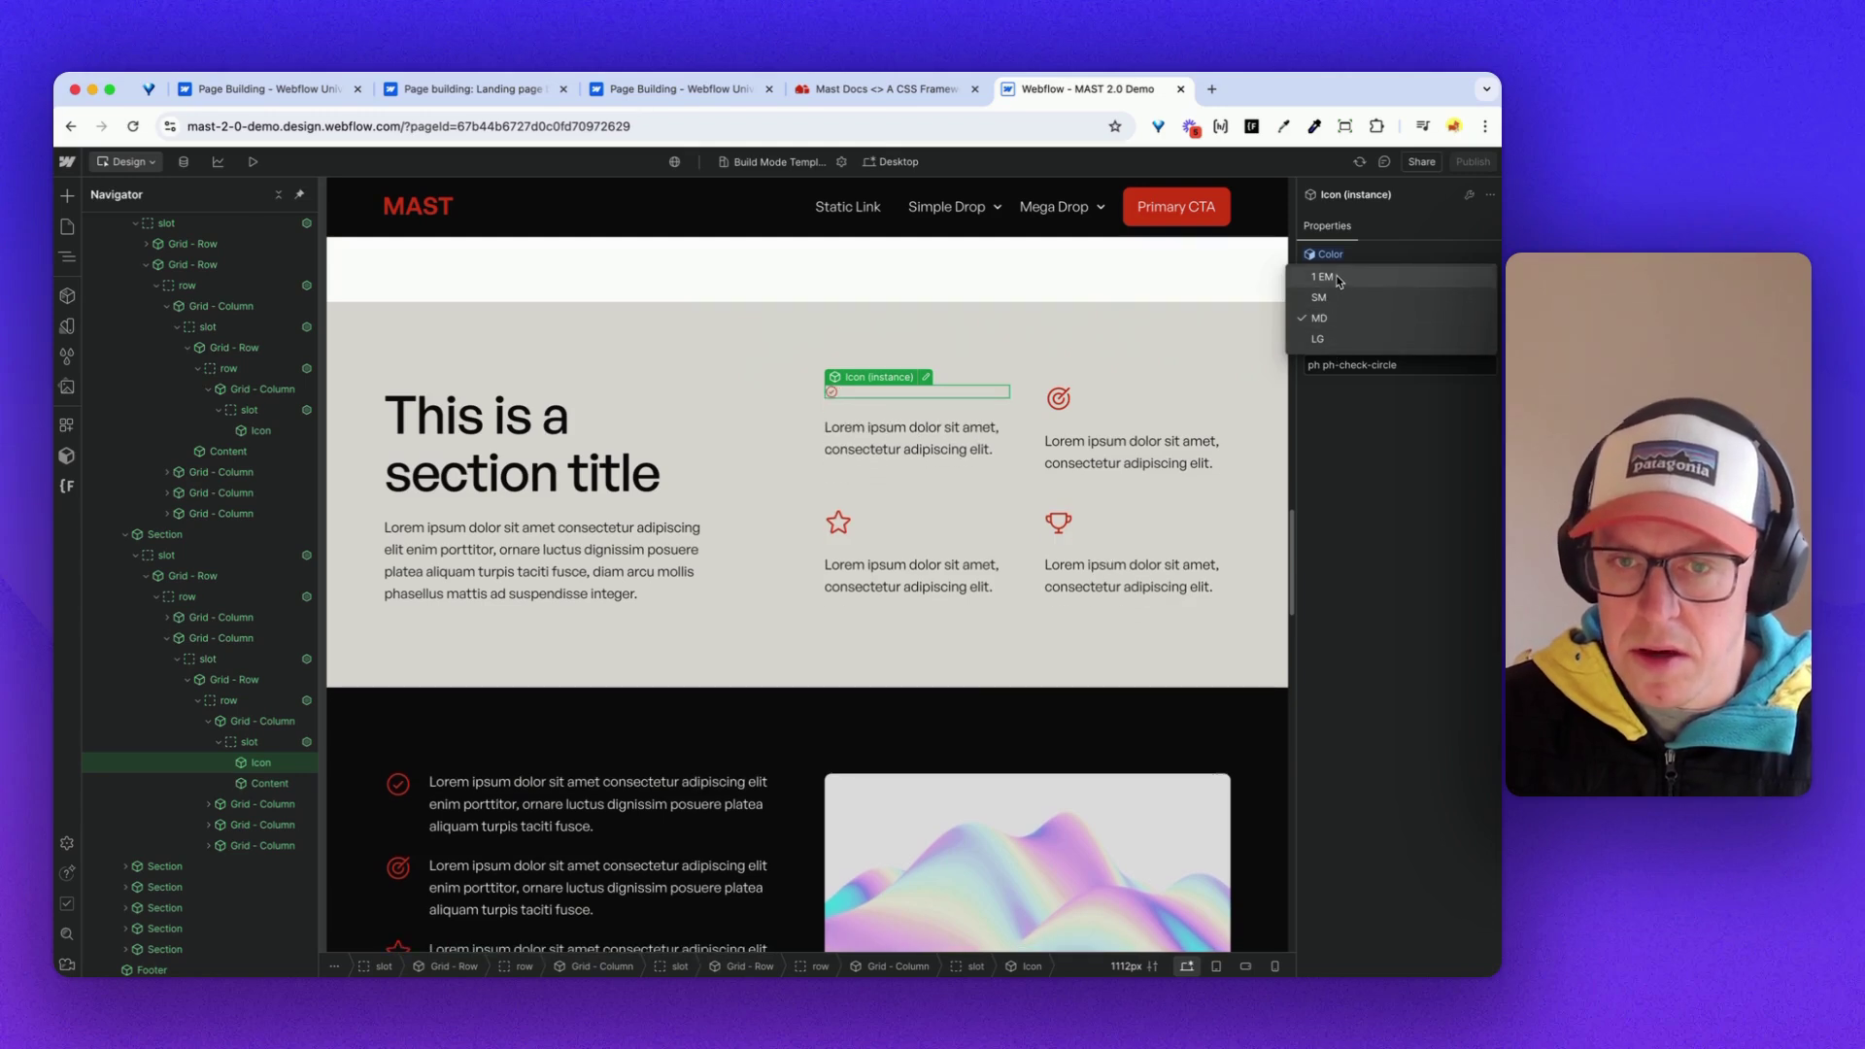
pyautogui.click(1333, 312)
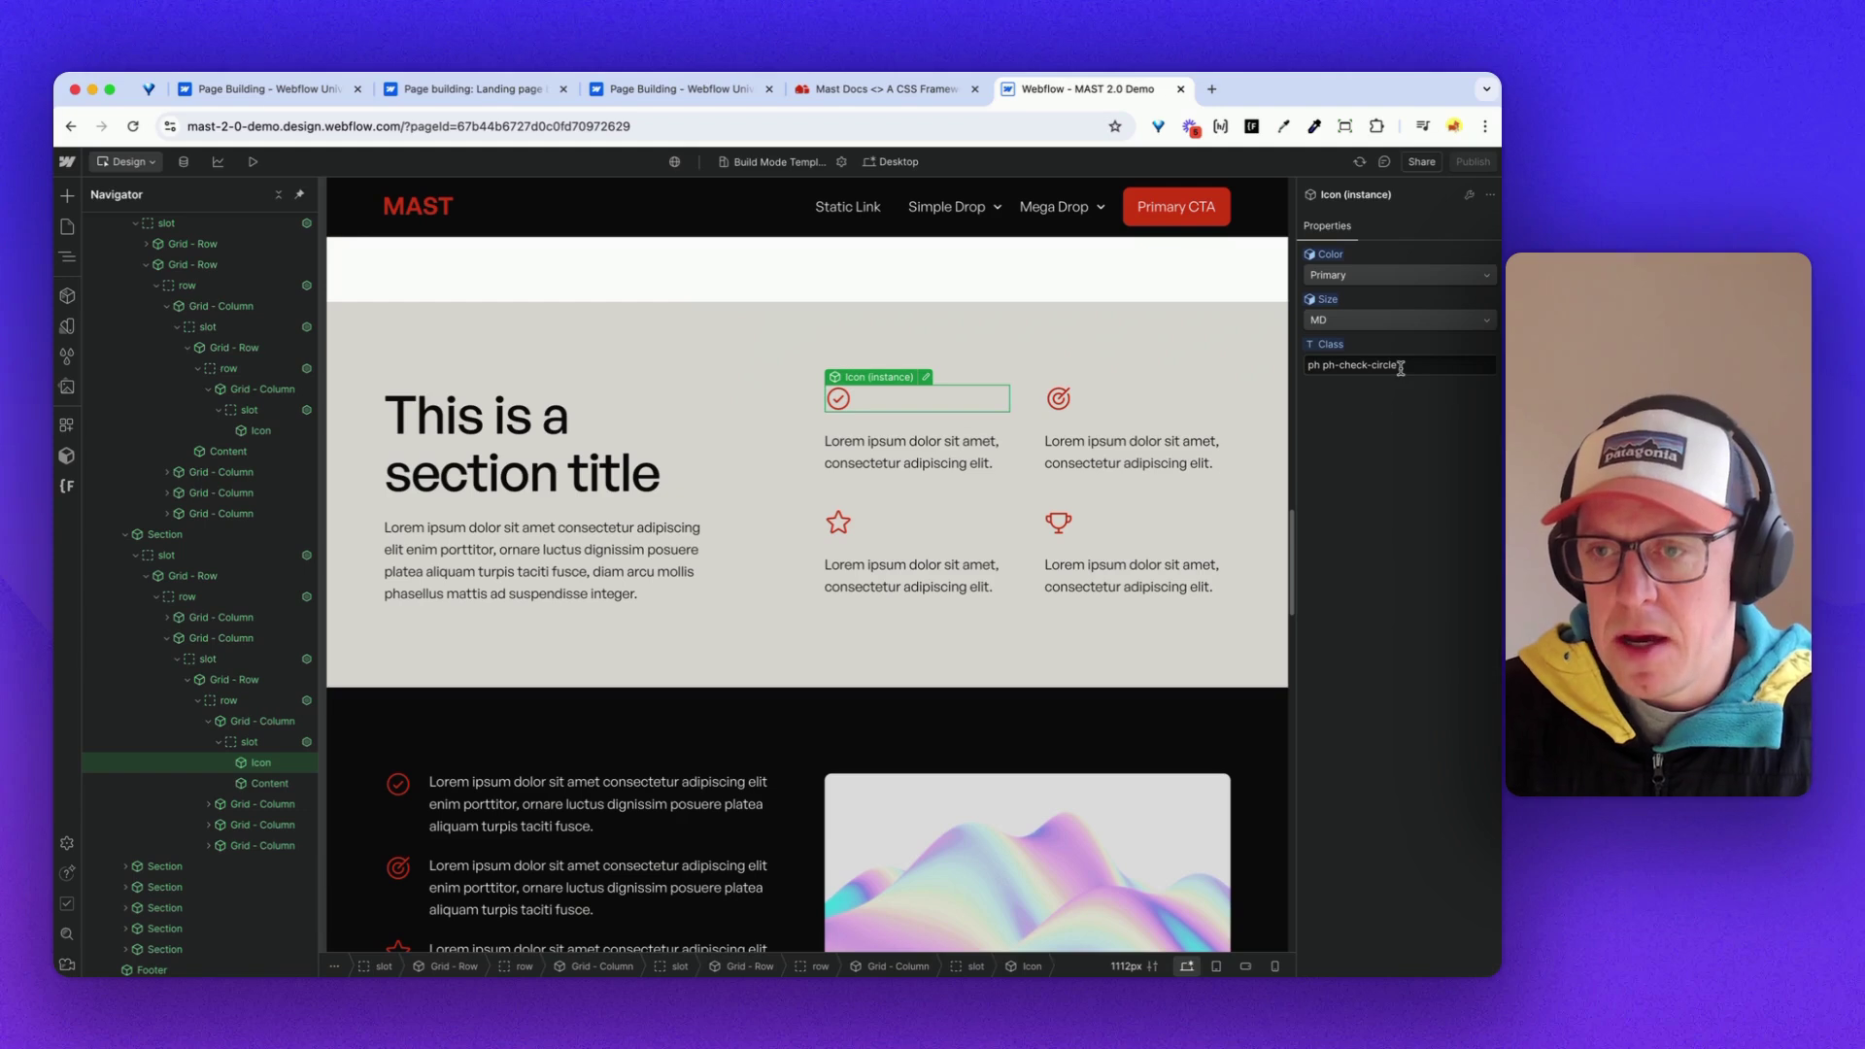
# - Try the class "ph ph-arrow-right" on the selected Icon instance
pyautogui.moveTo(1399, 367); pyautogui.dragTo(1340, 368)
pyautogui.write('a')
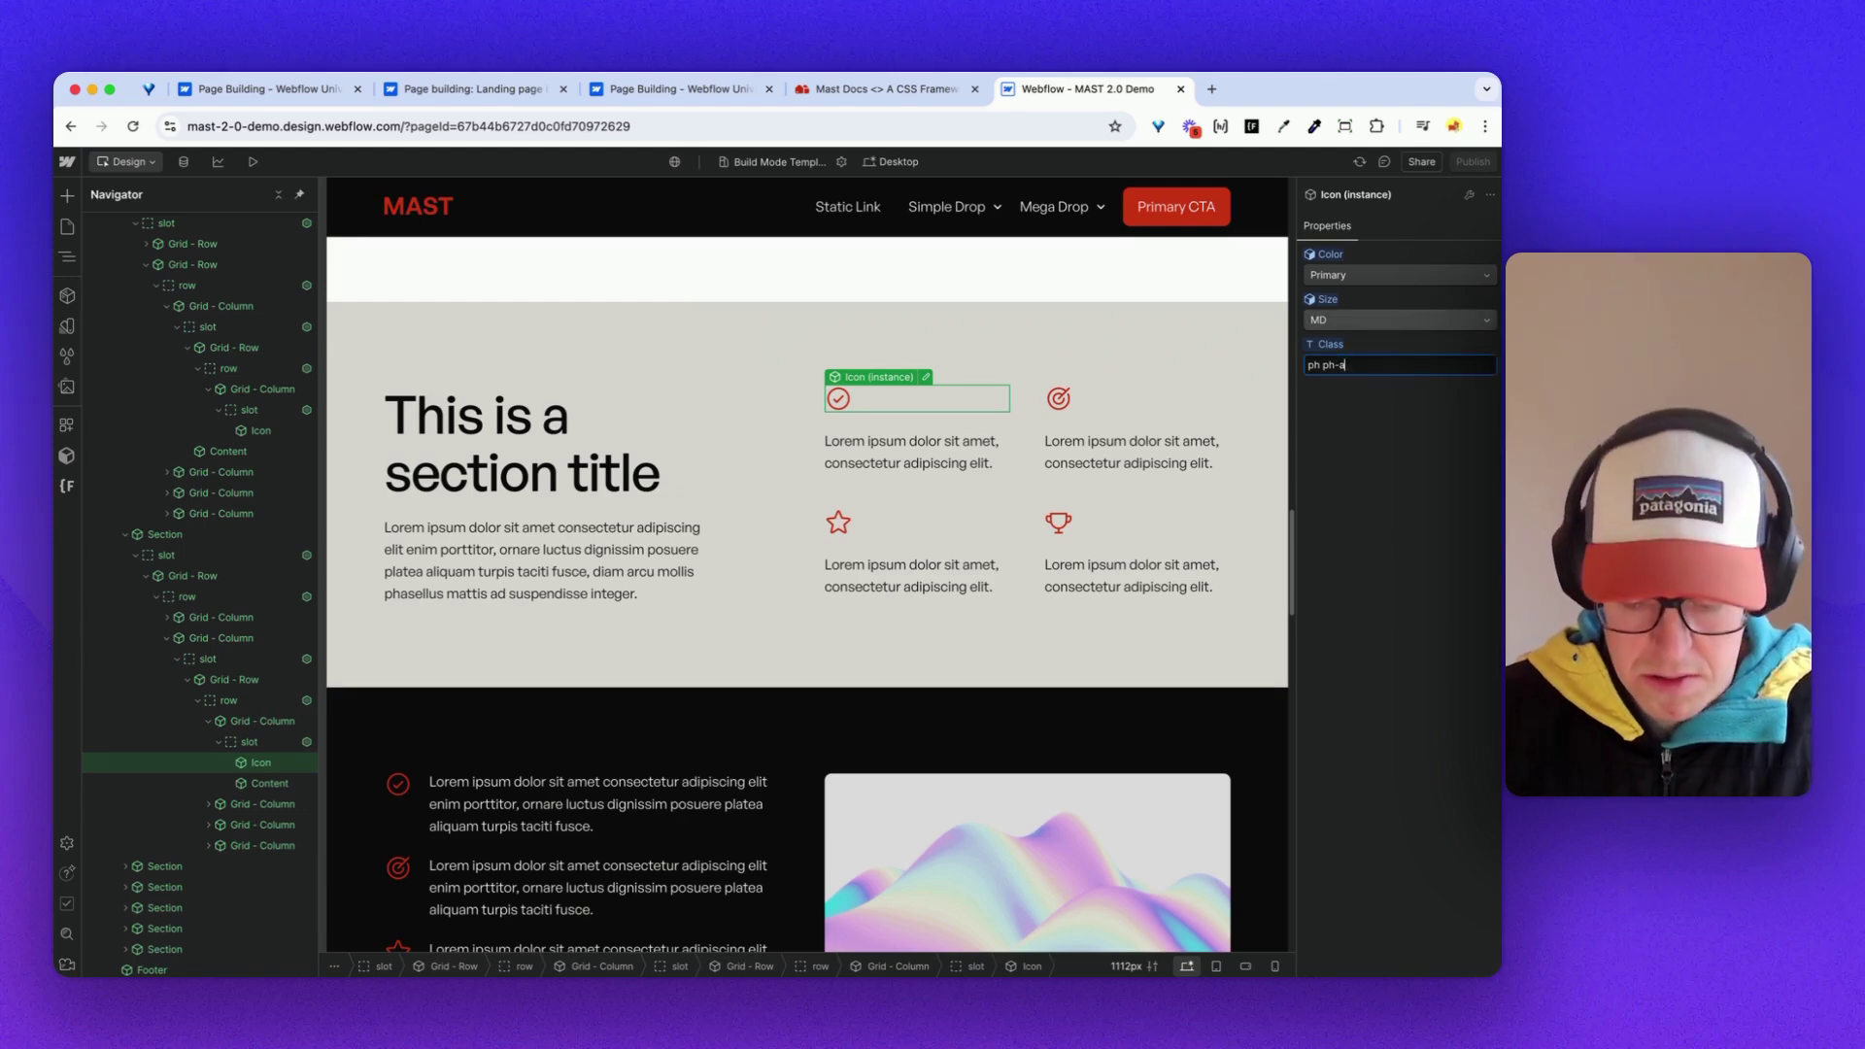
pyautogui.write('rrow-right')
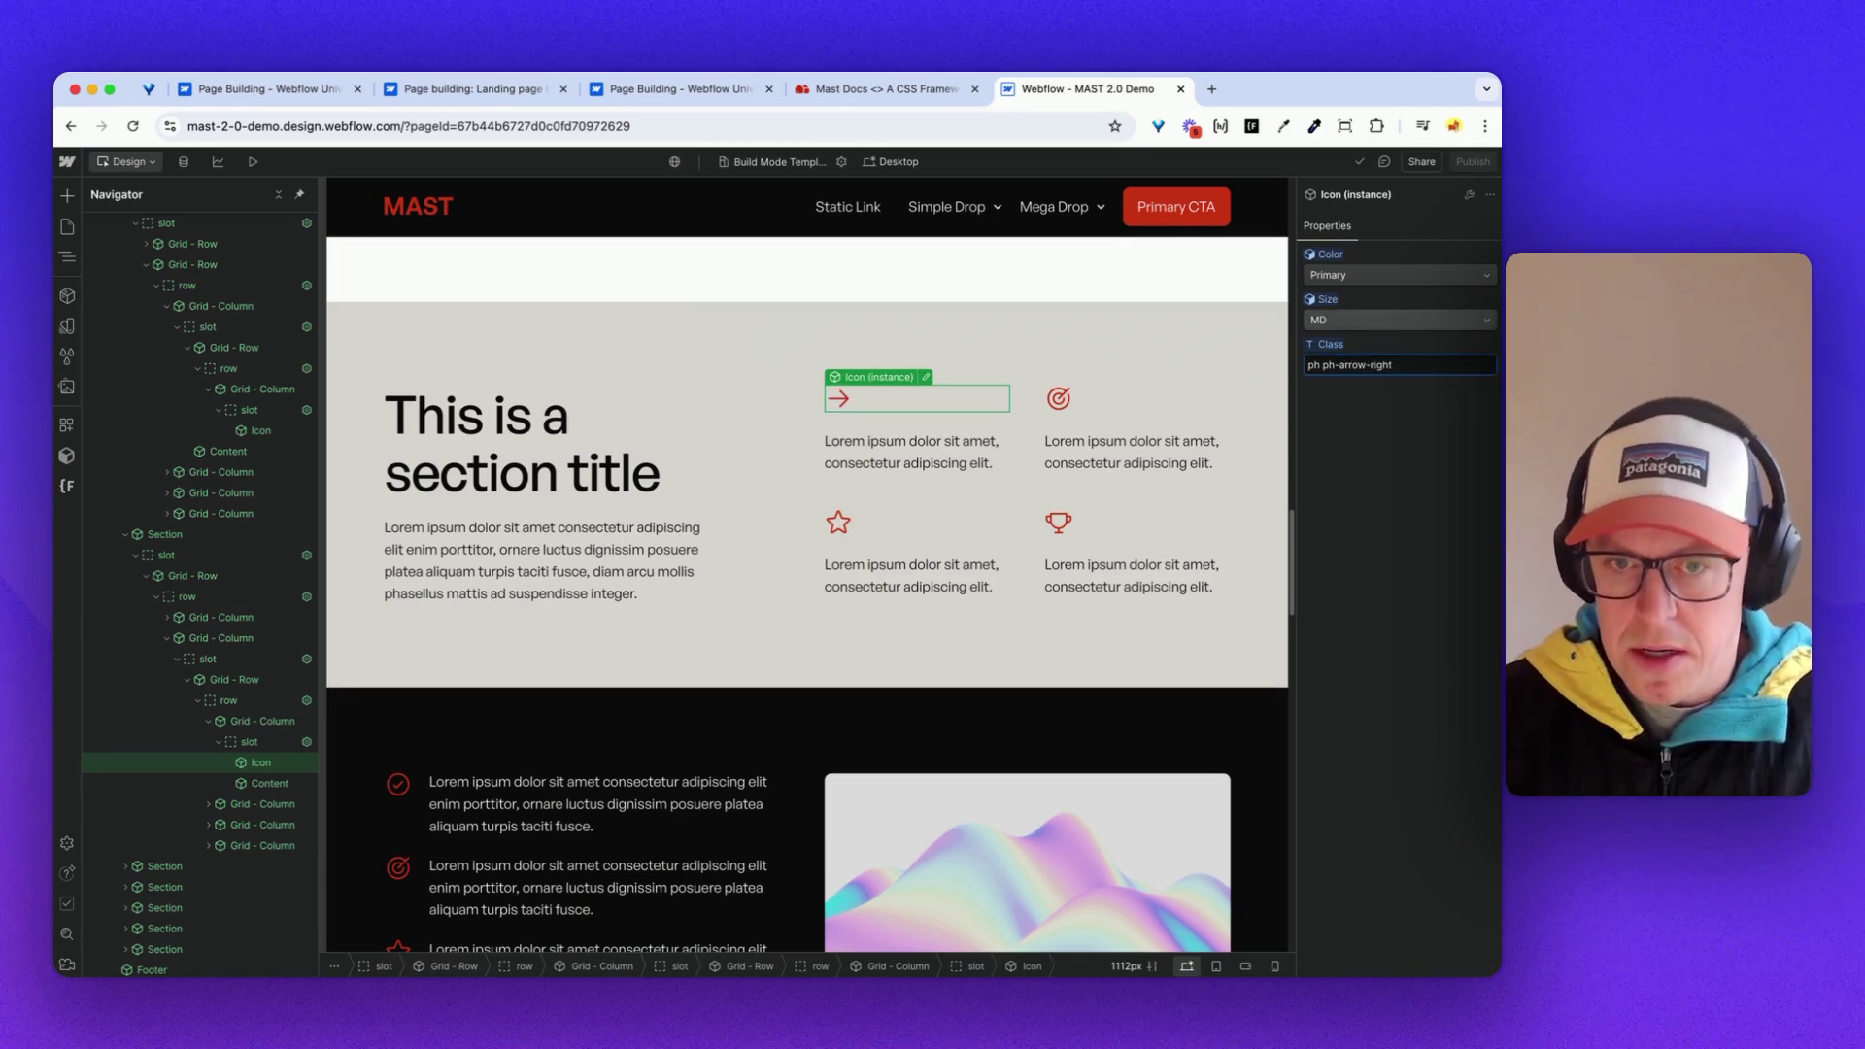
# - Set the selected Icon instance's Class to "ph ph-arrow-left"
pyautogui.press('BackSpace')
pyautogui.press('BackSpace')
pyautogui.press('BackSpace')
pyautogui.press('BackSpace')
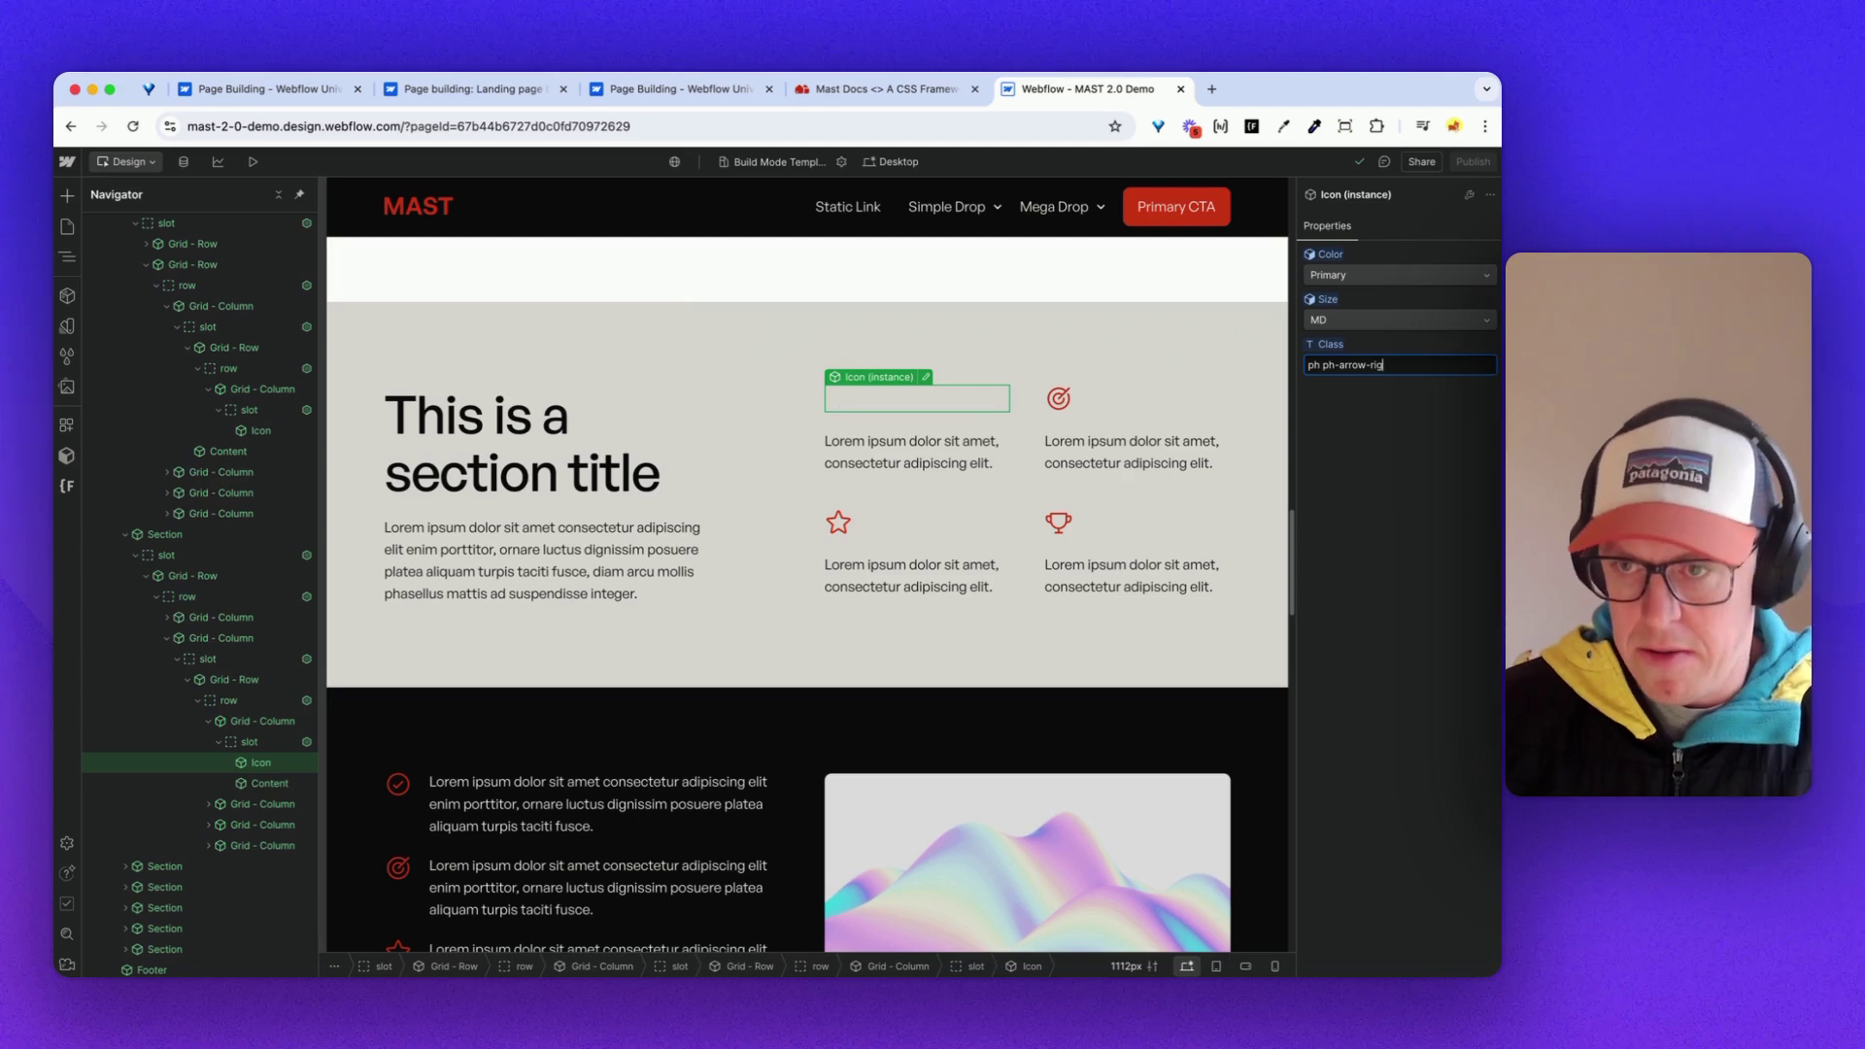
pyautogui.write('left')
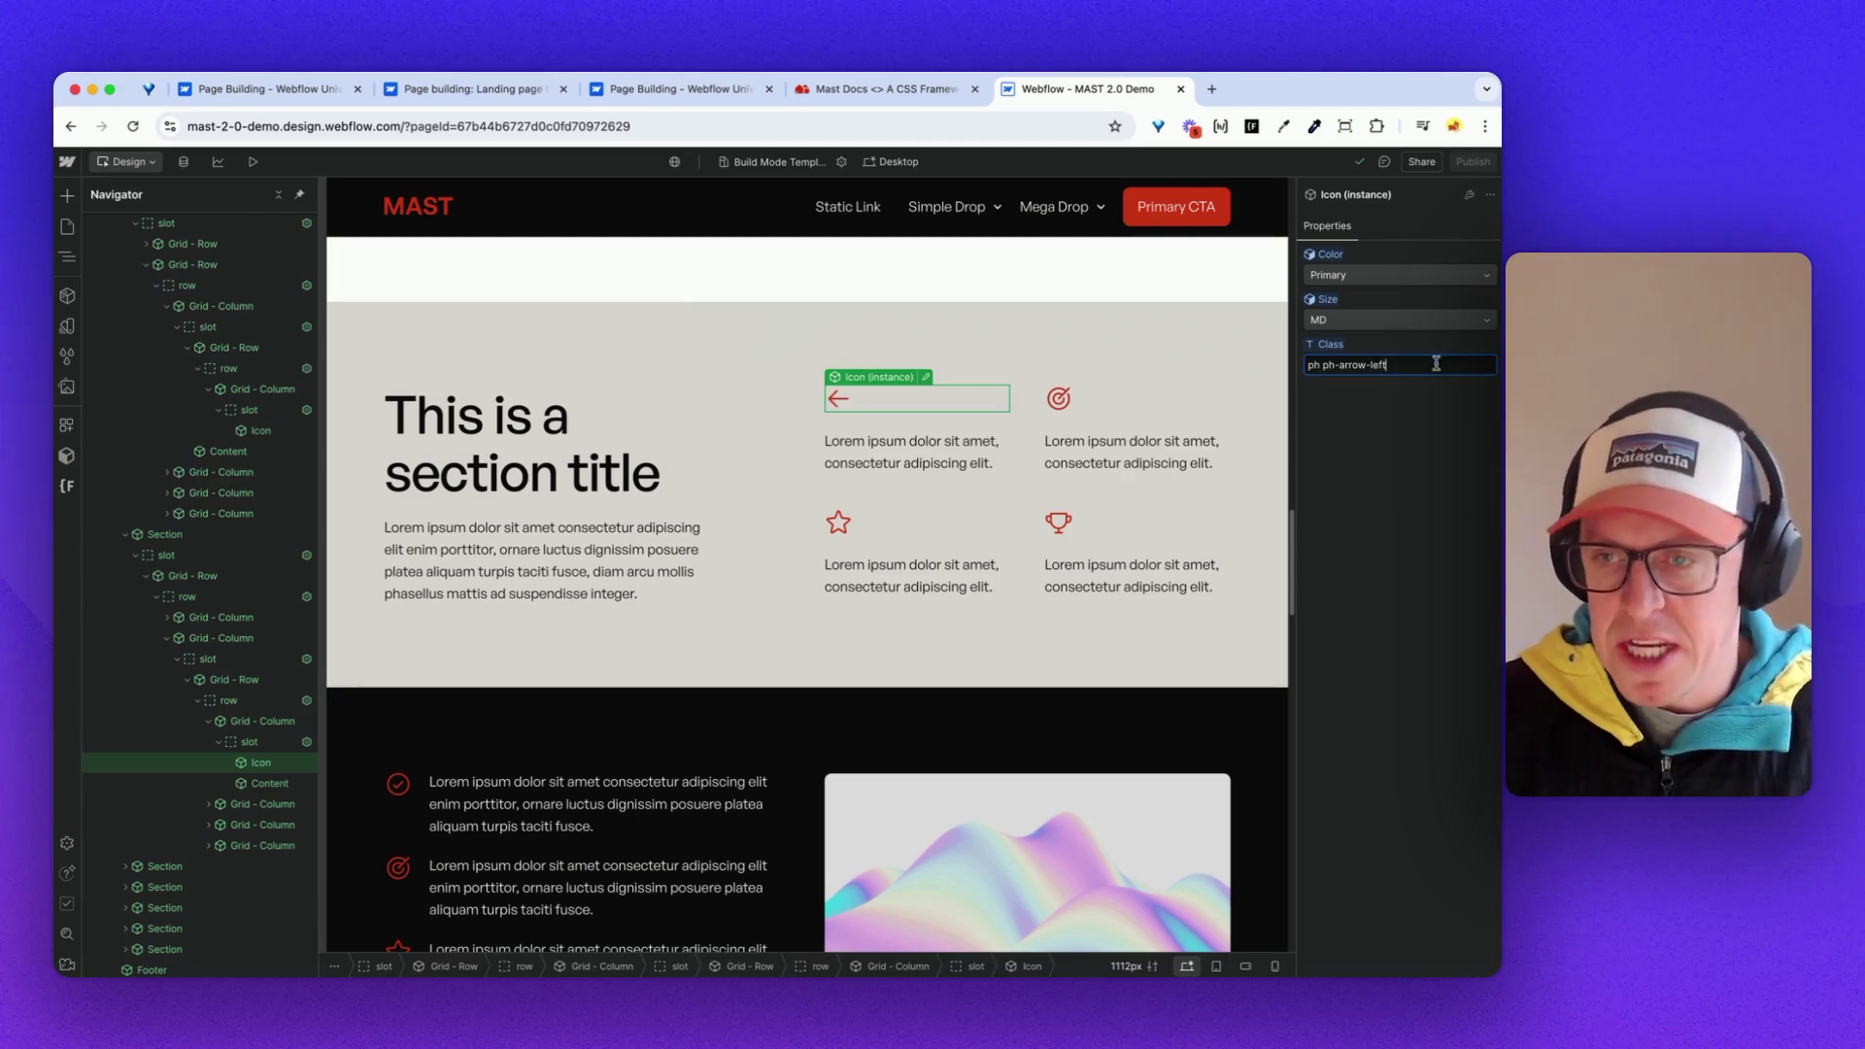
pyautogui.moveTo(1395, 365); pyautogui.dragTo(1311, 367)
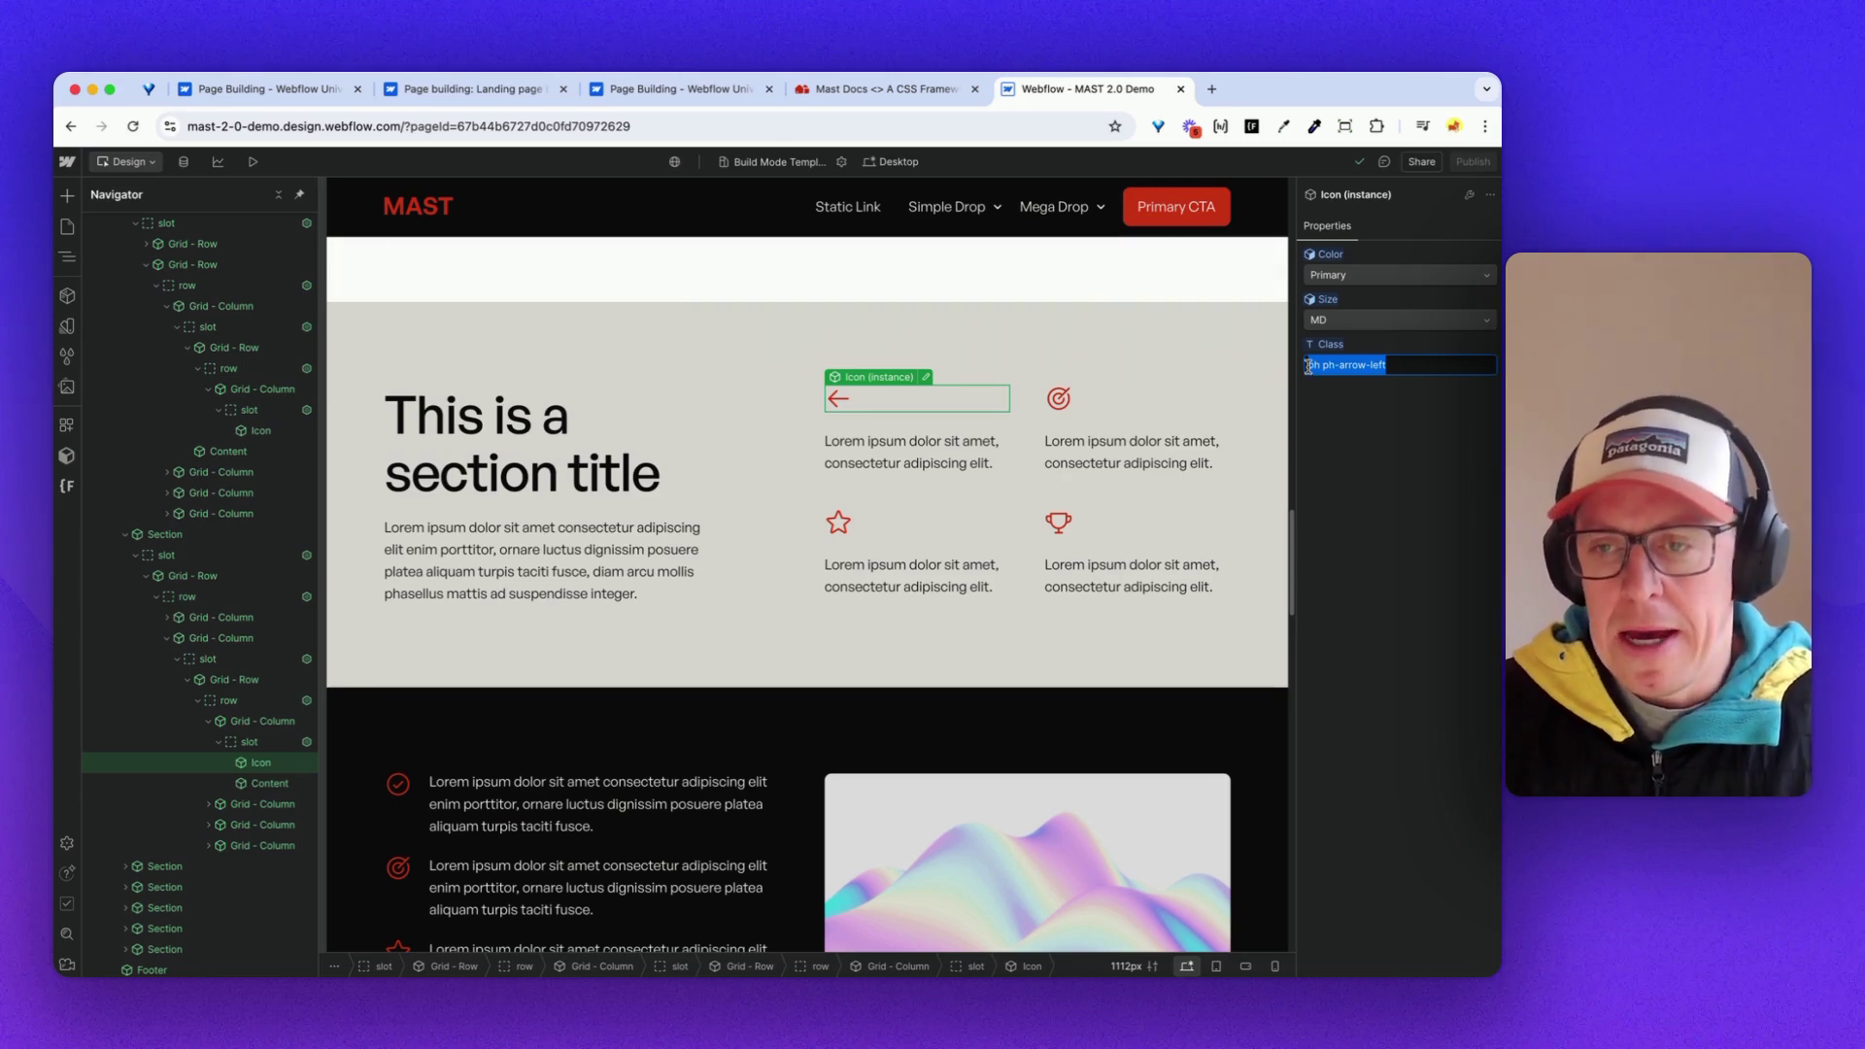
pyautogui.click(1379, 365)
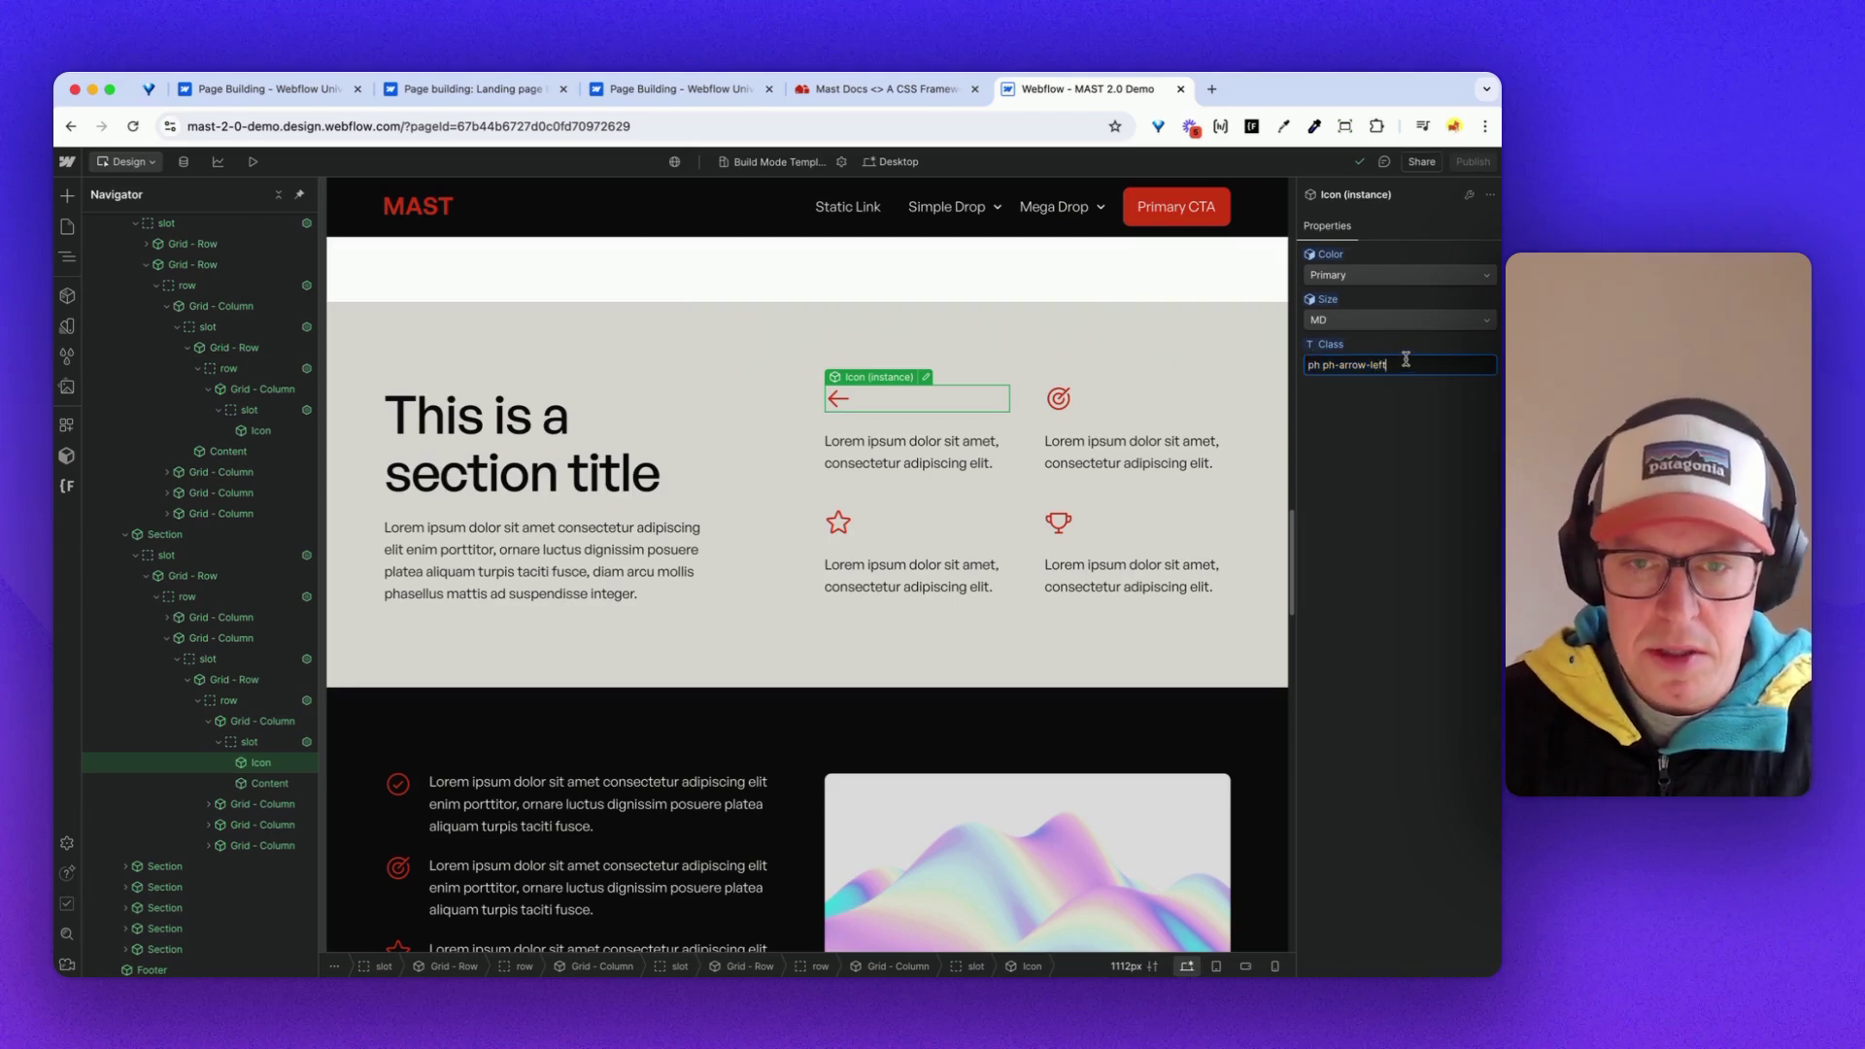
pyautogui.moveTo(1398, 365); pyautogui.dragTo(1323, 365)
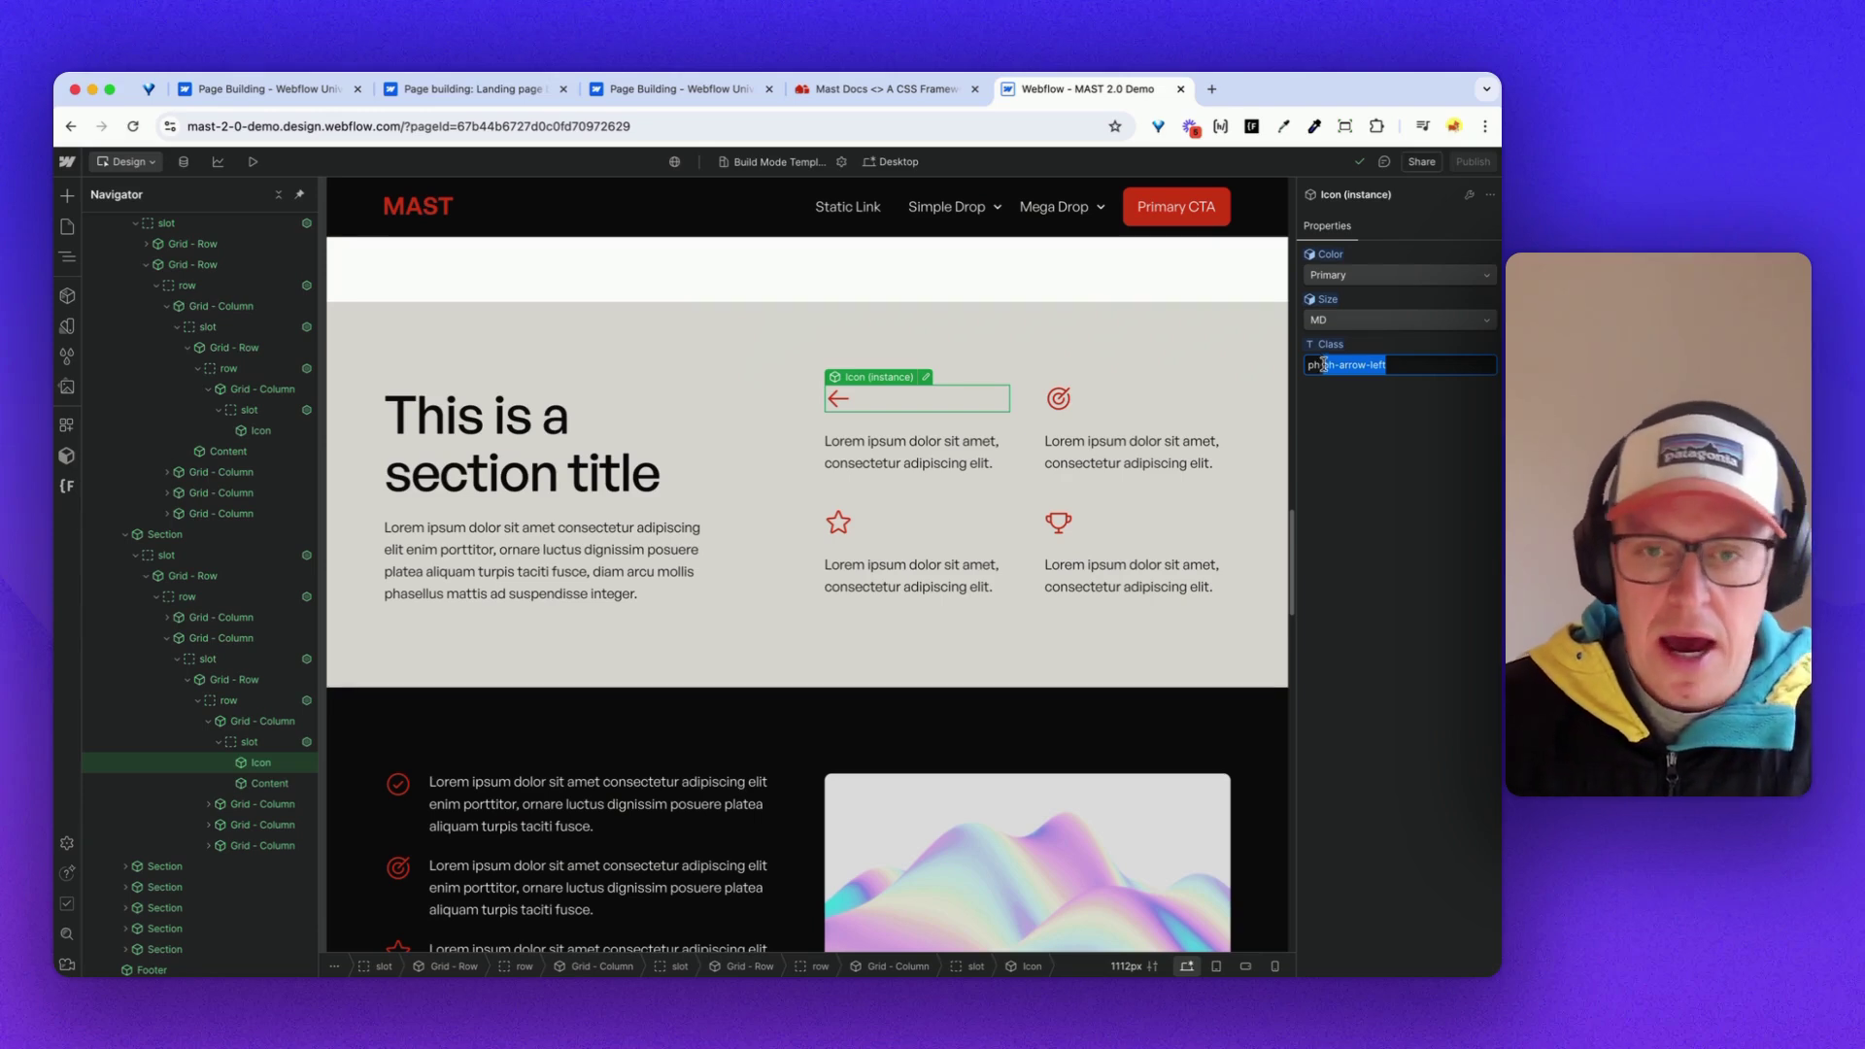
pyautogui.click(1396, 365)
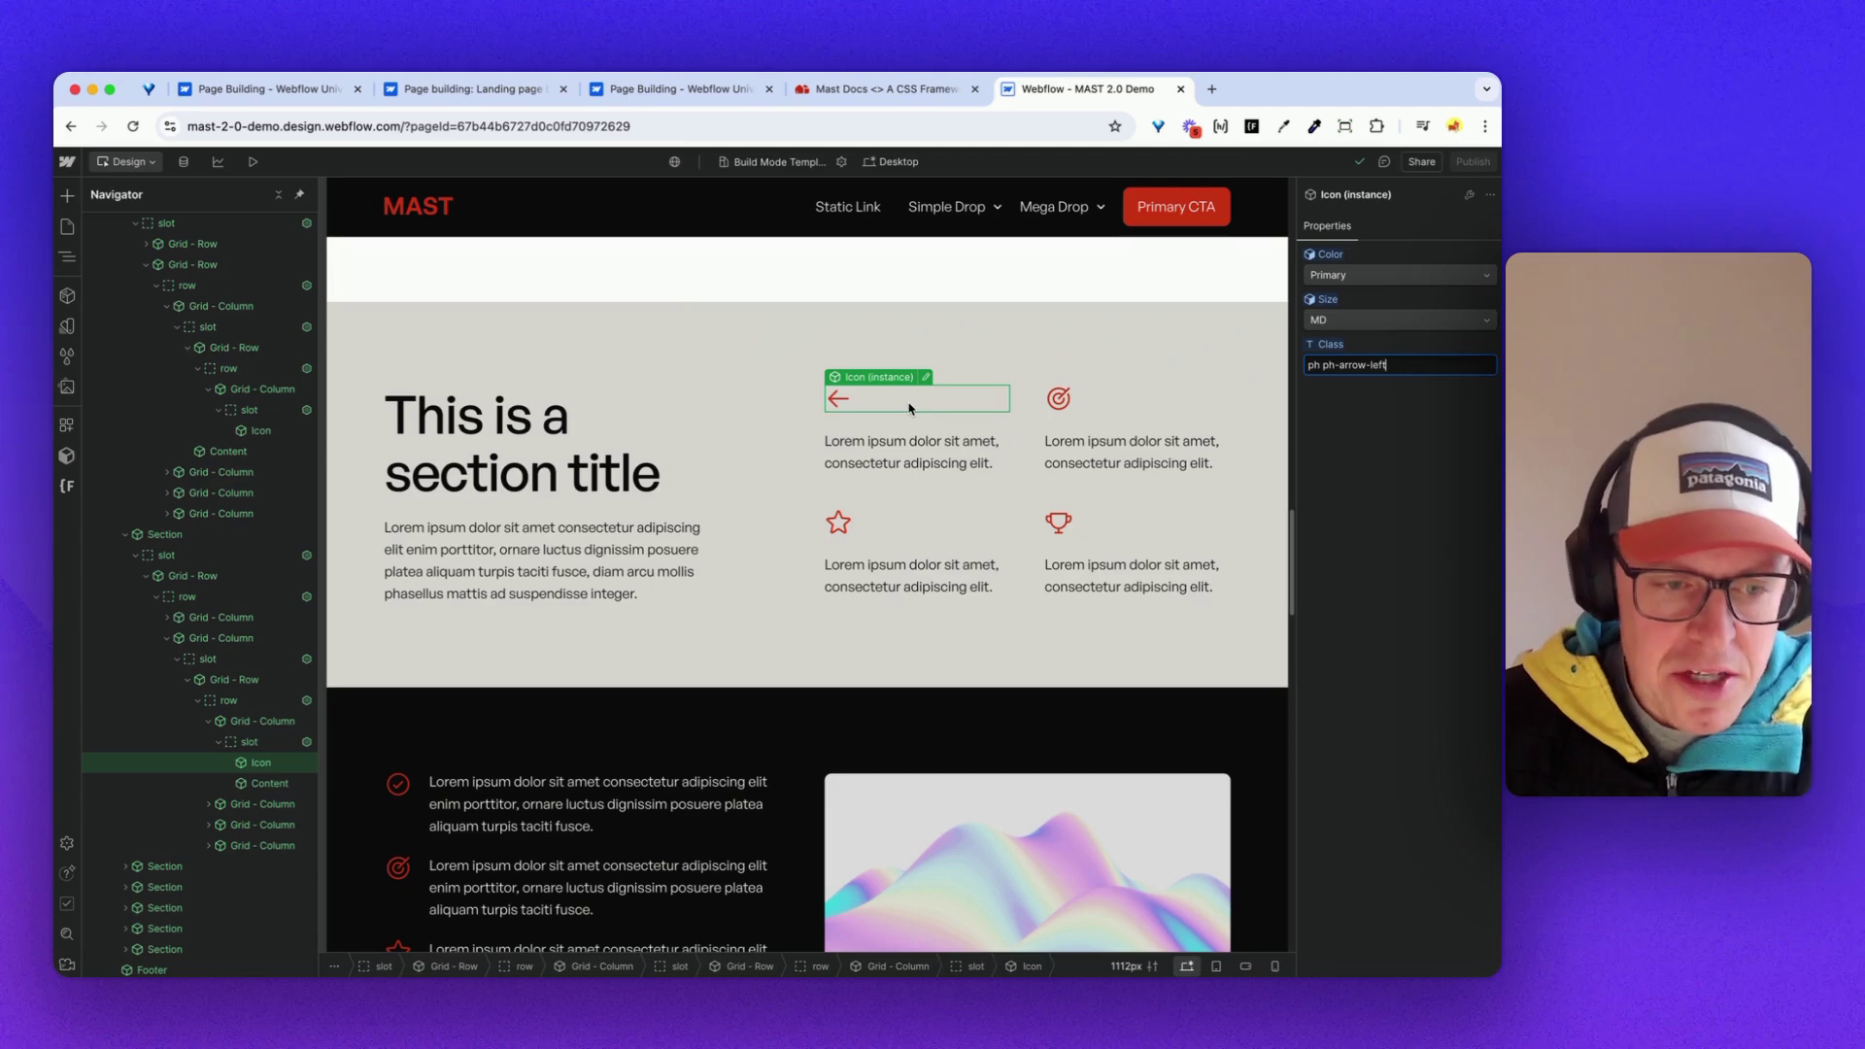
# - Review the remaining sections of the Build Mode template down to the footer, then go back to the page header
pyautogui.scroll(-5, 903, 413)
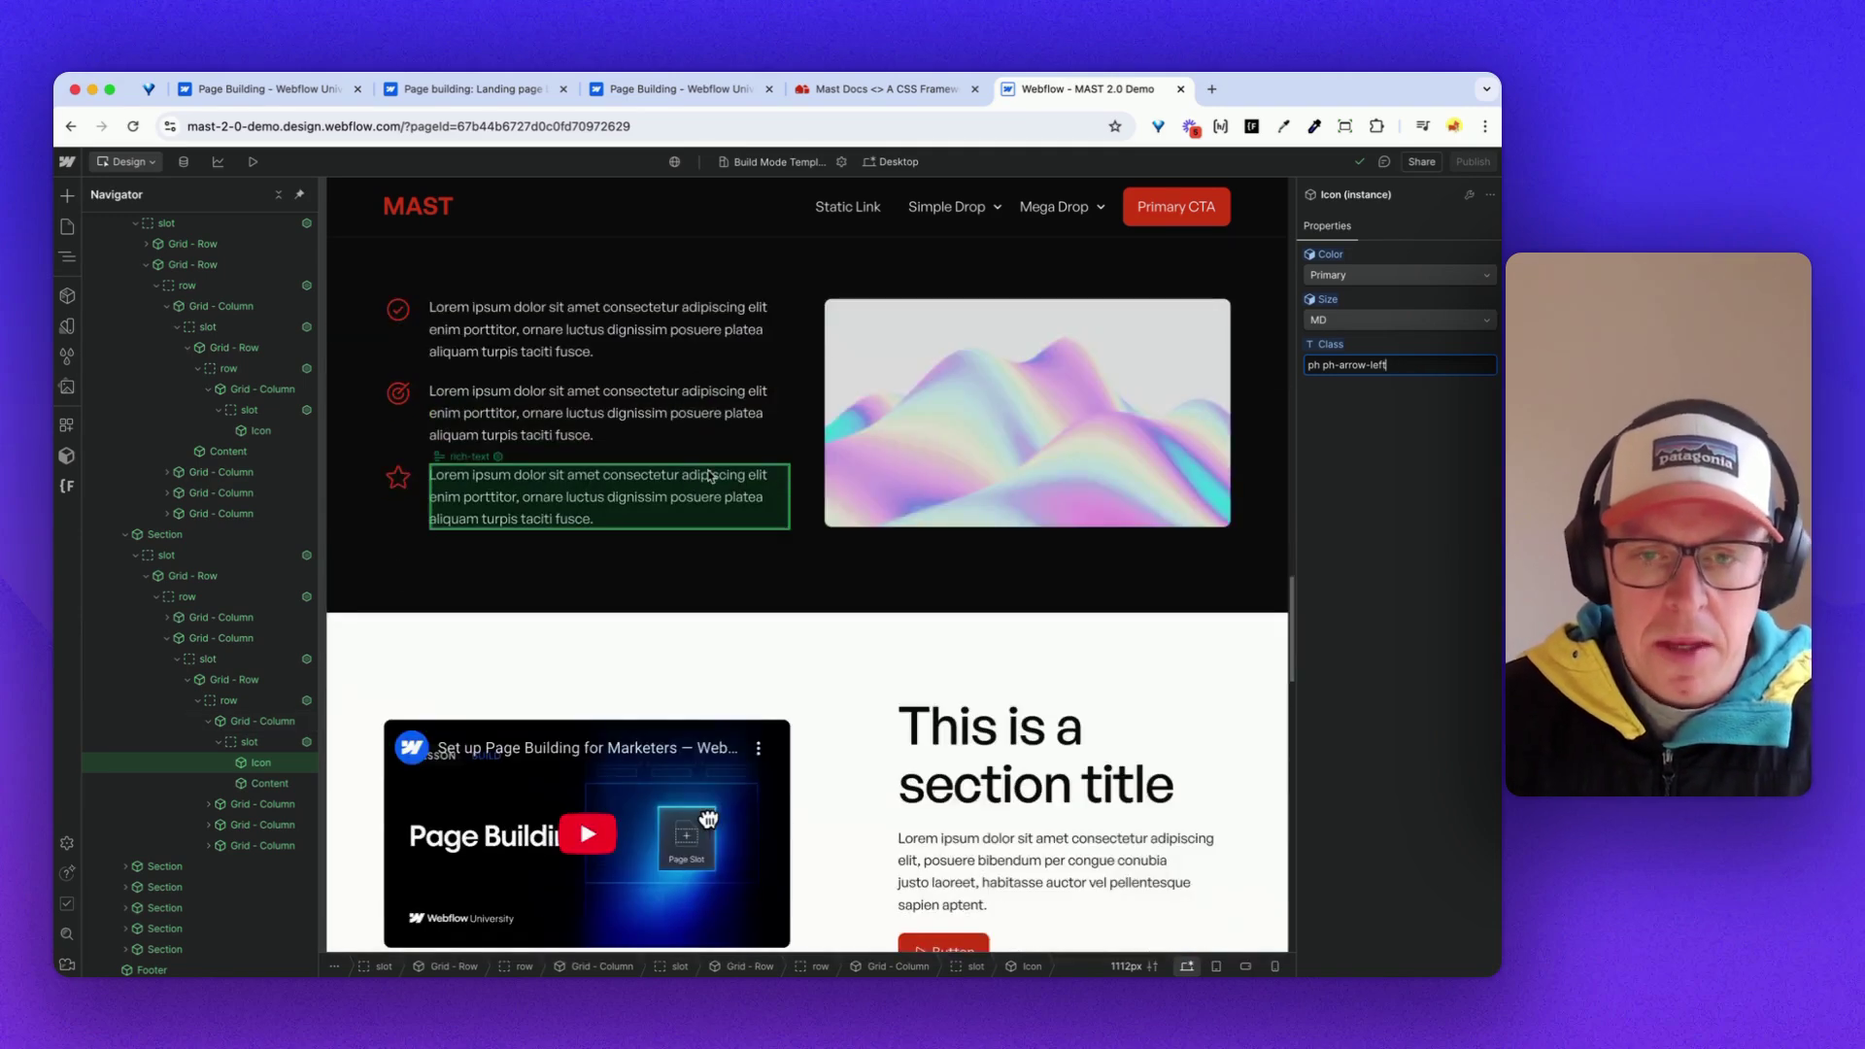
pyautogui.scroll(1, 680, 466)
pyautogui.scroll(-4, 703, 378)
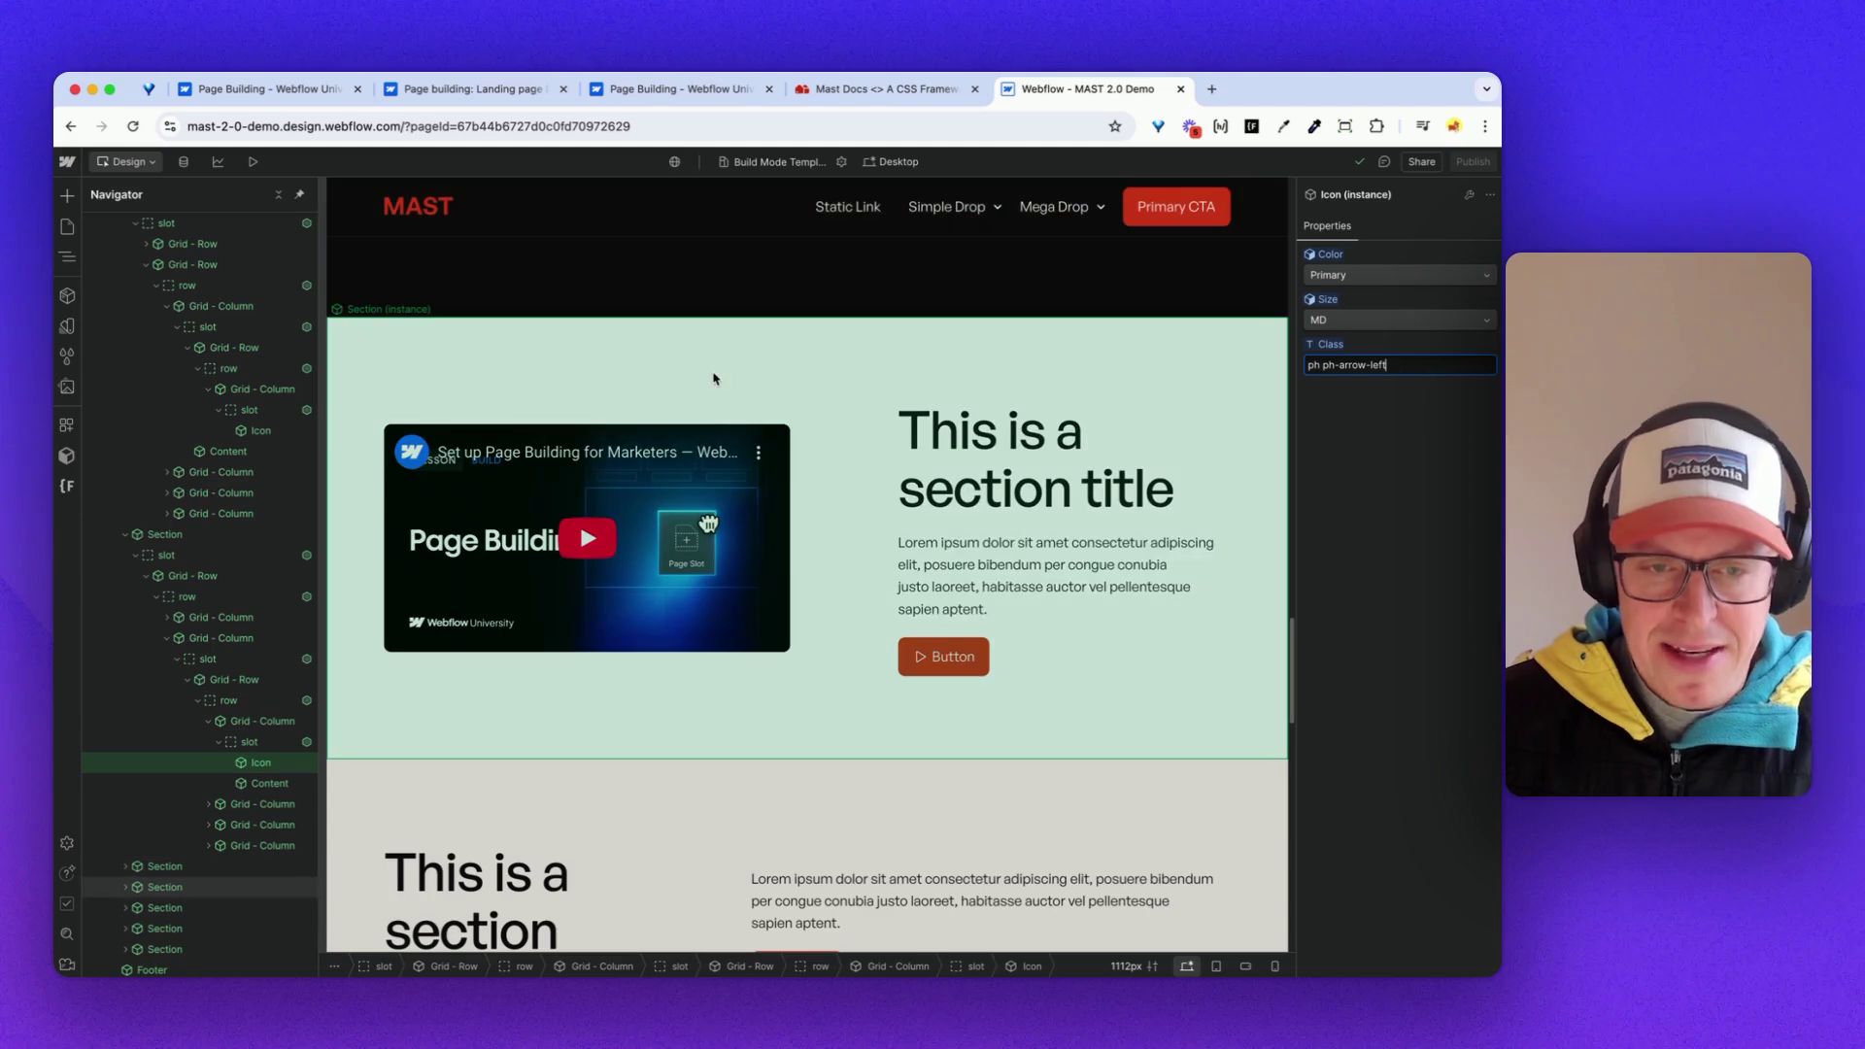
pyautogui.scroll(-1, 714, 379)
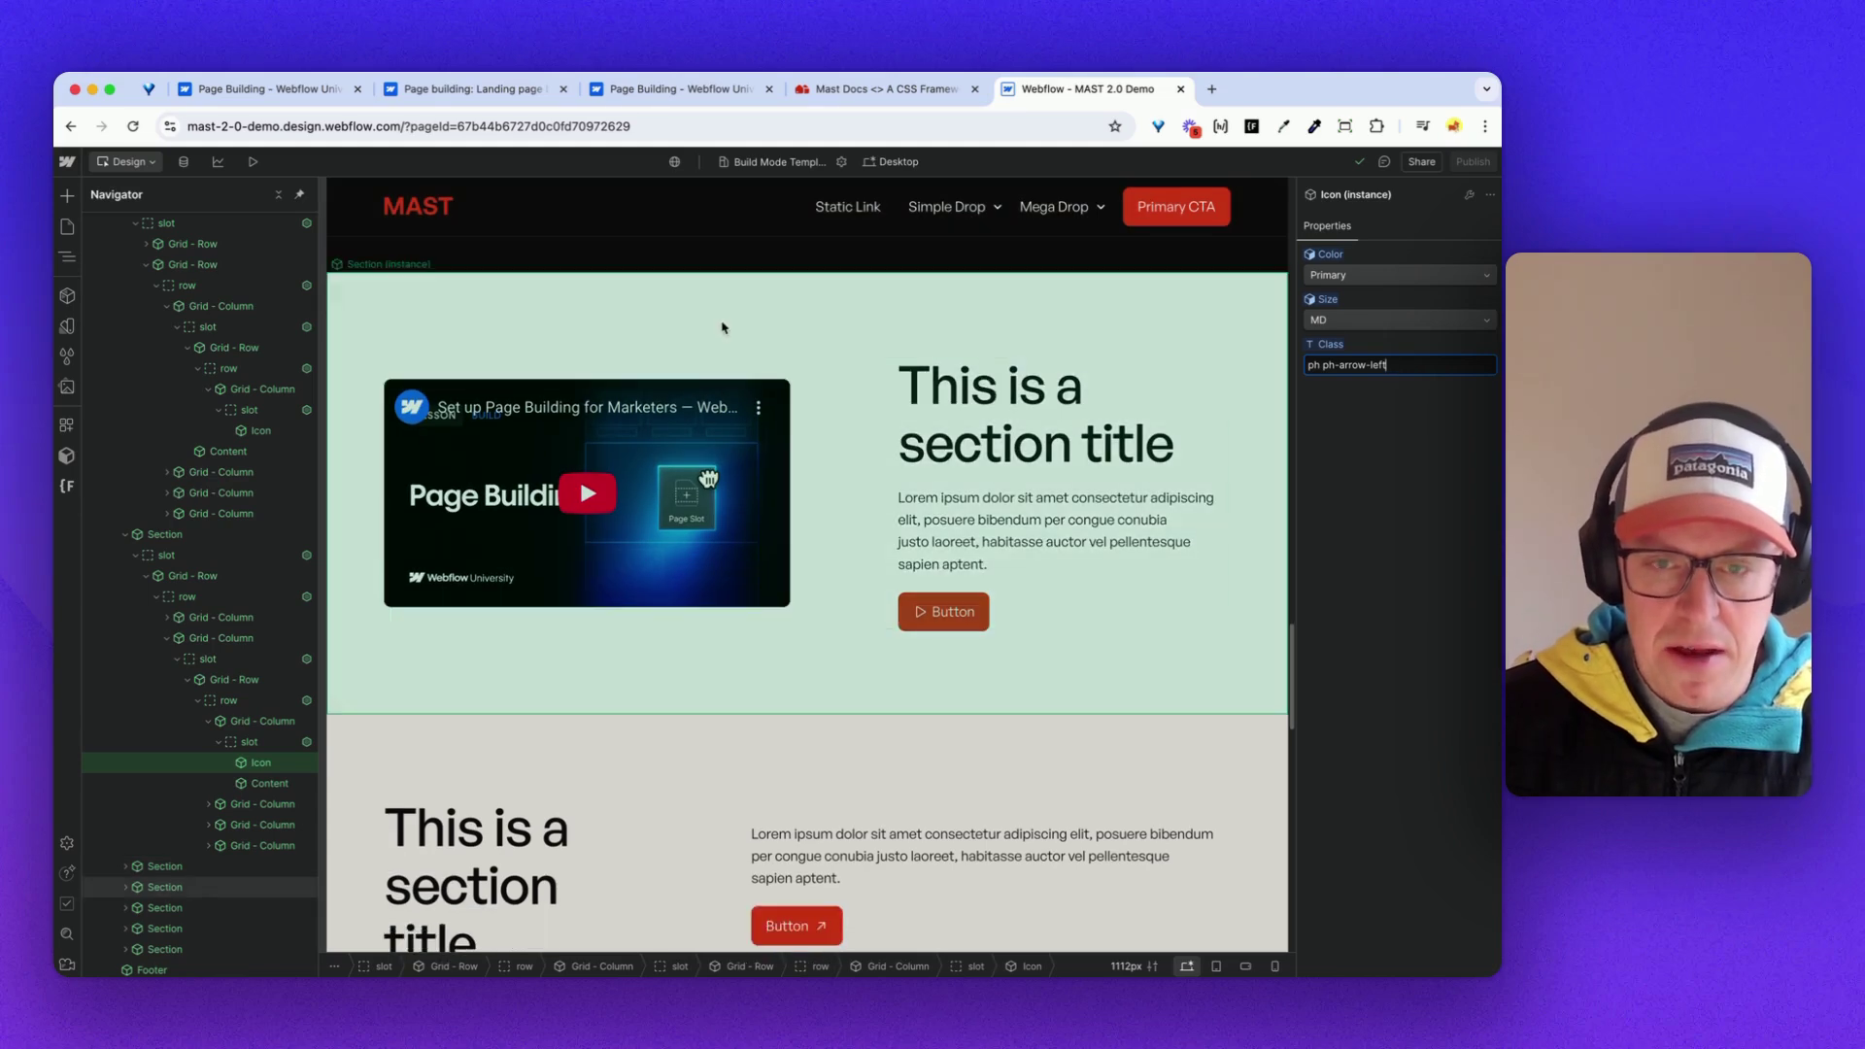
pyautogui.scroll(-7, 722, 324)
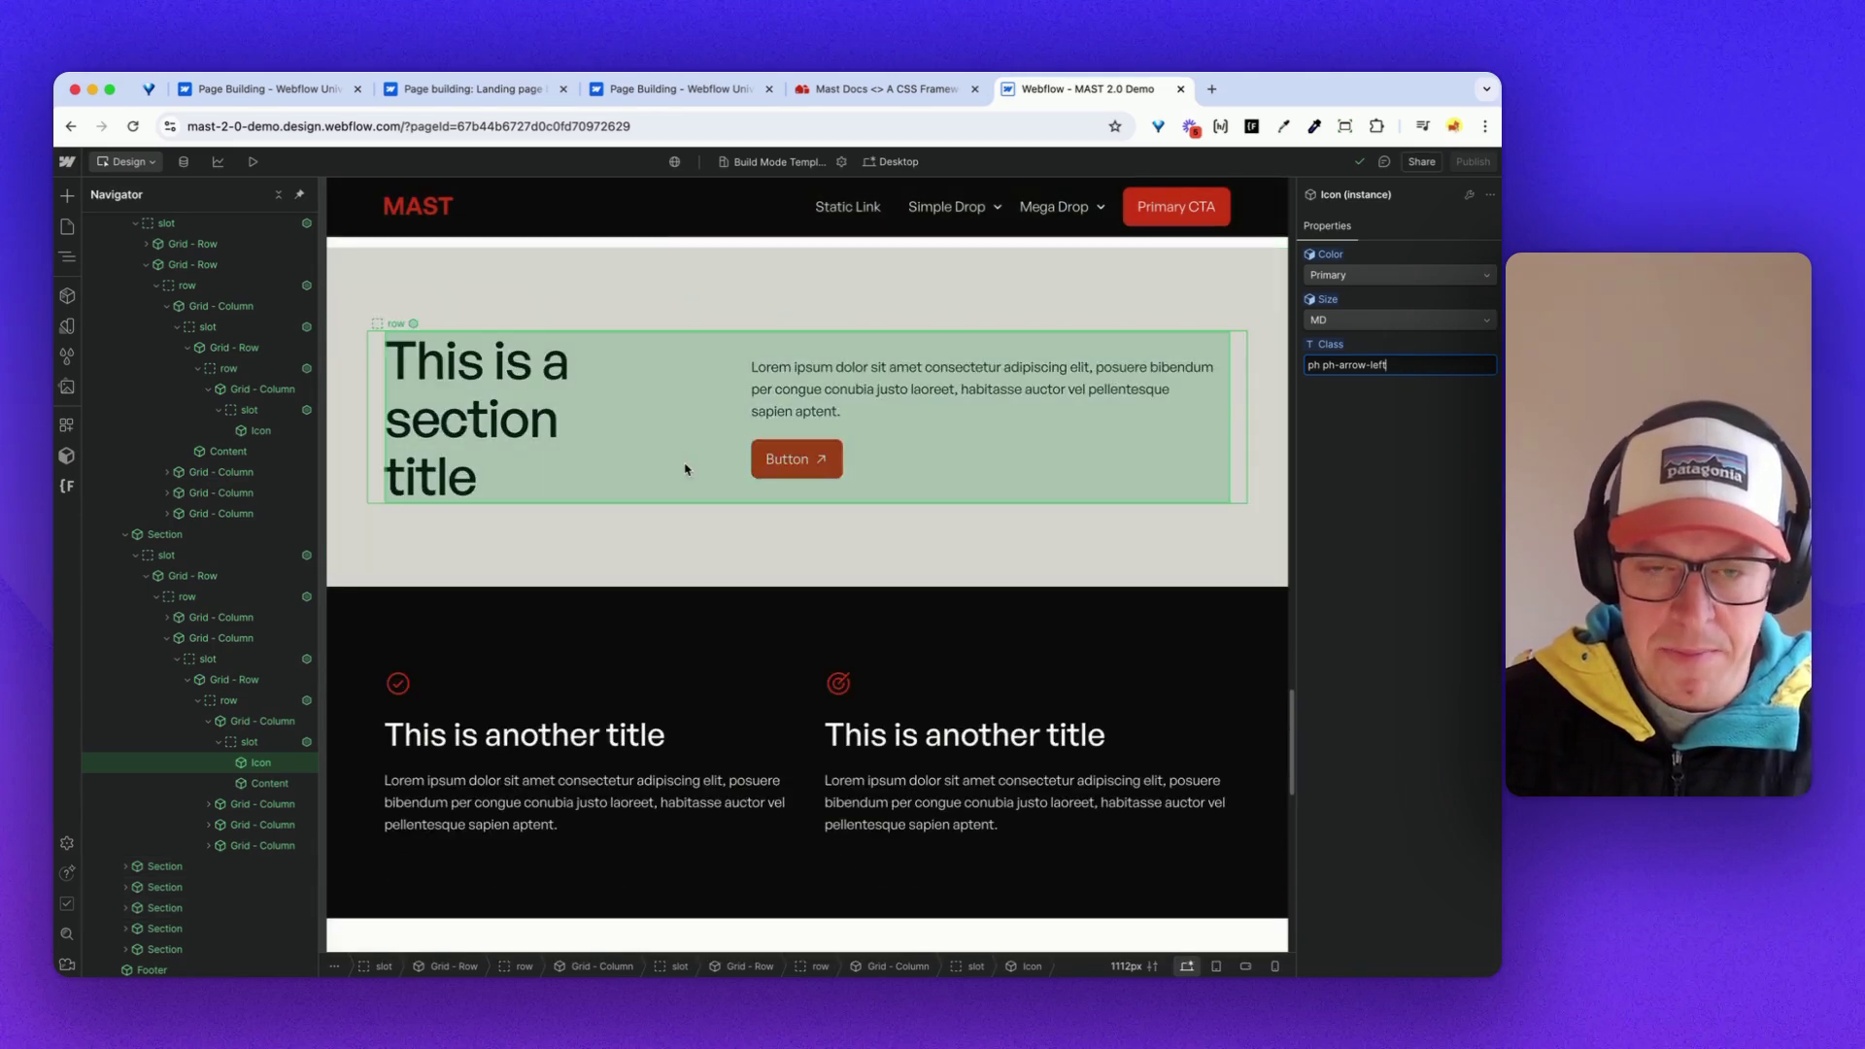
pyautogui.scroll(-5, 680, 468)
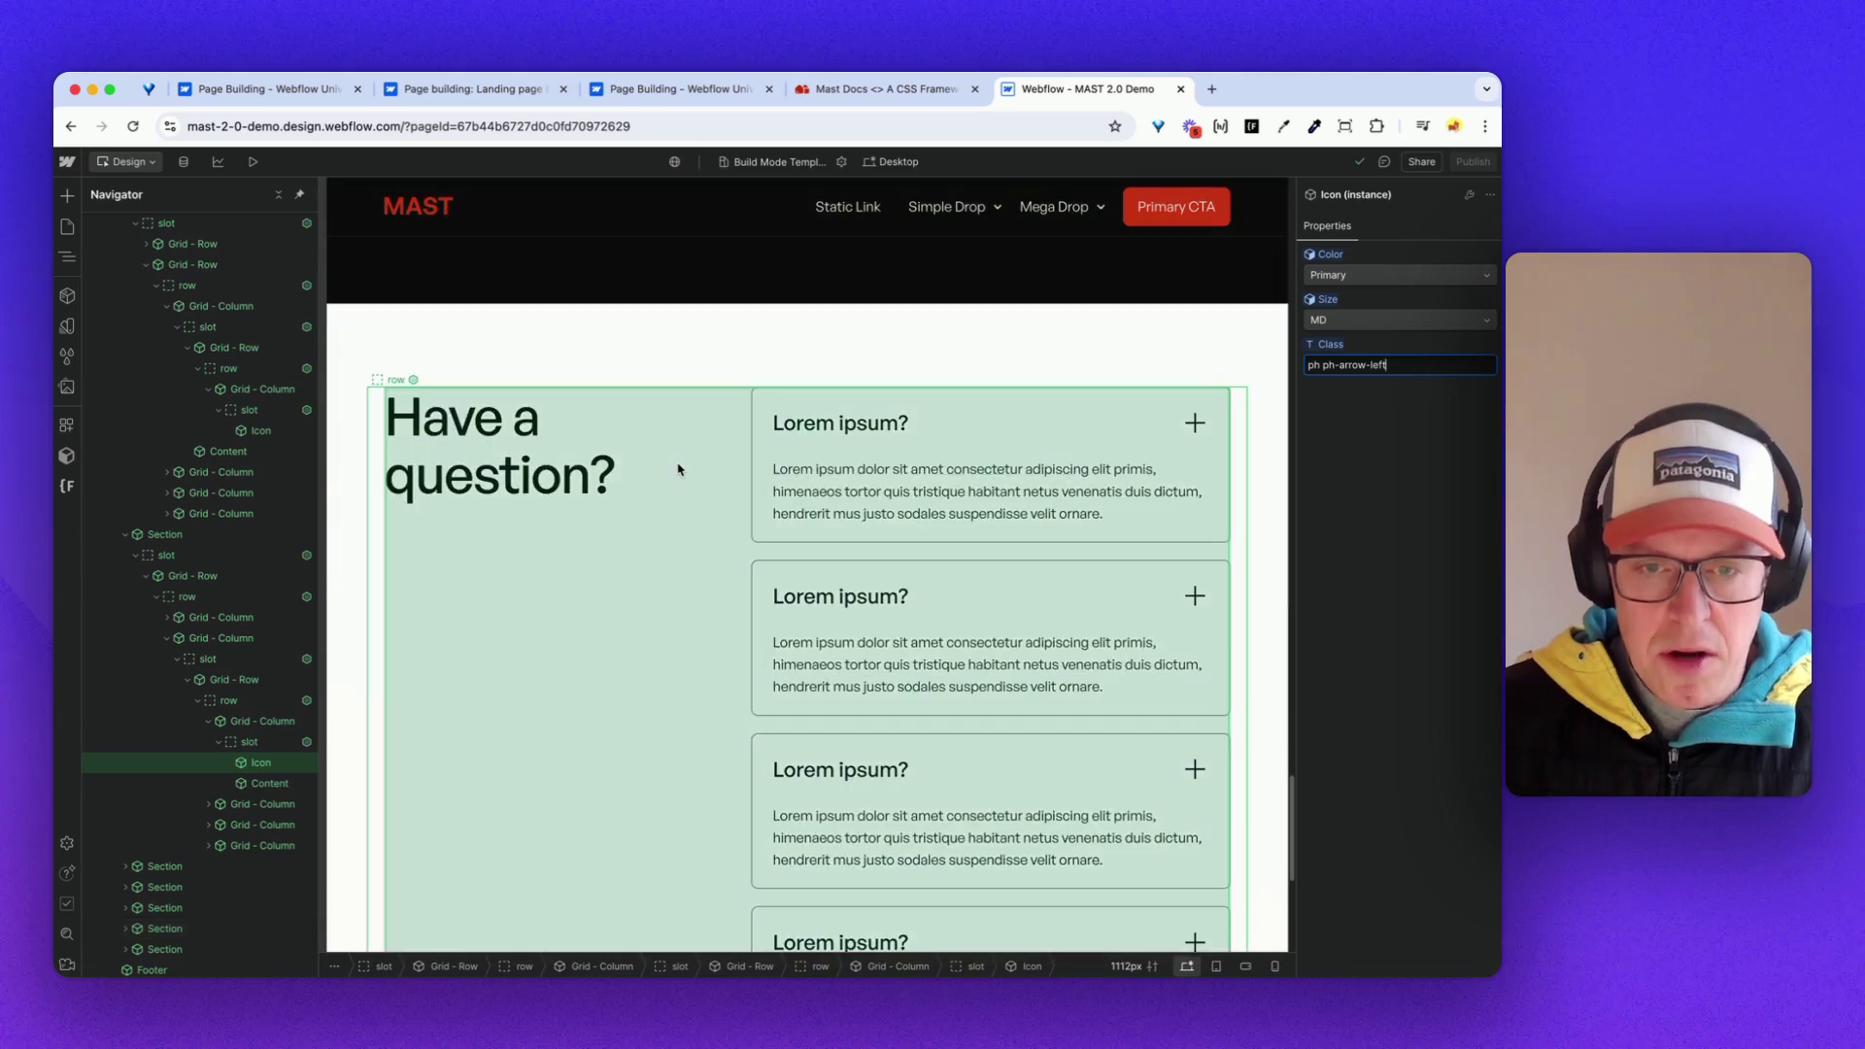
pyautogui.scroll(-5, 677, 467)
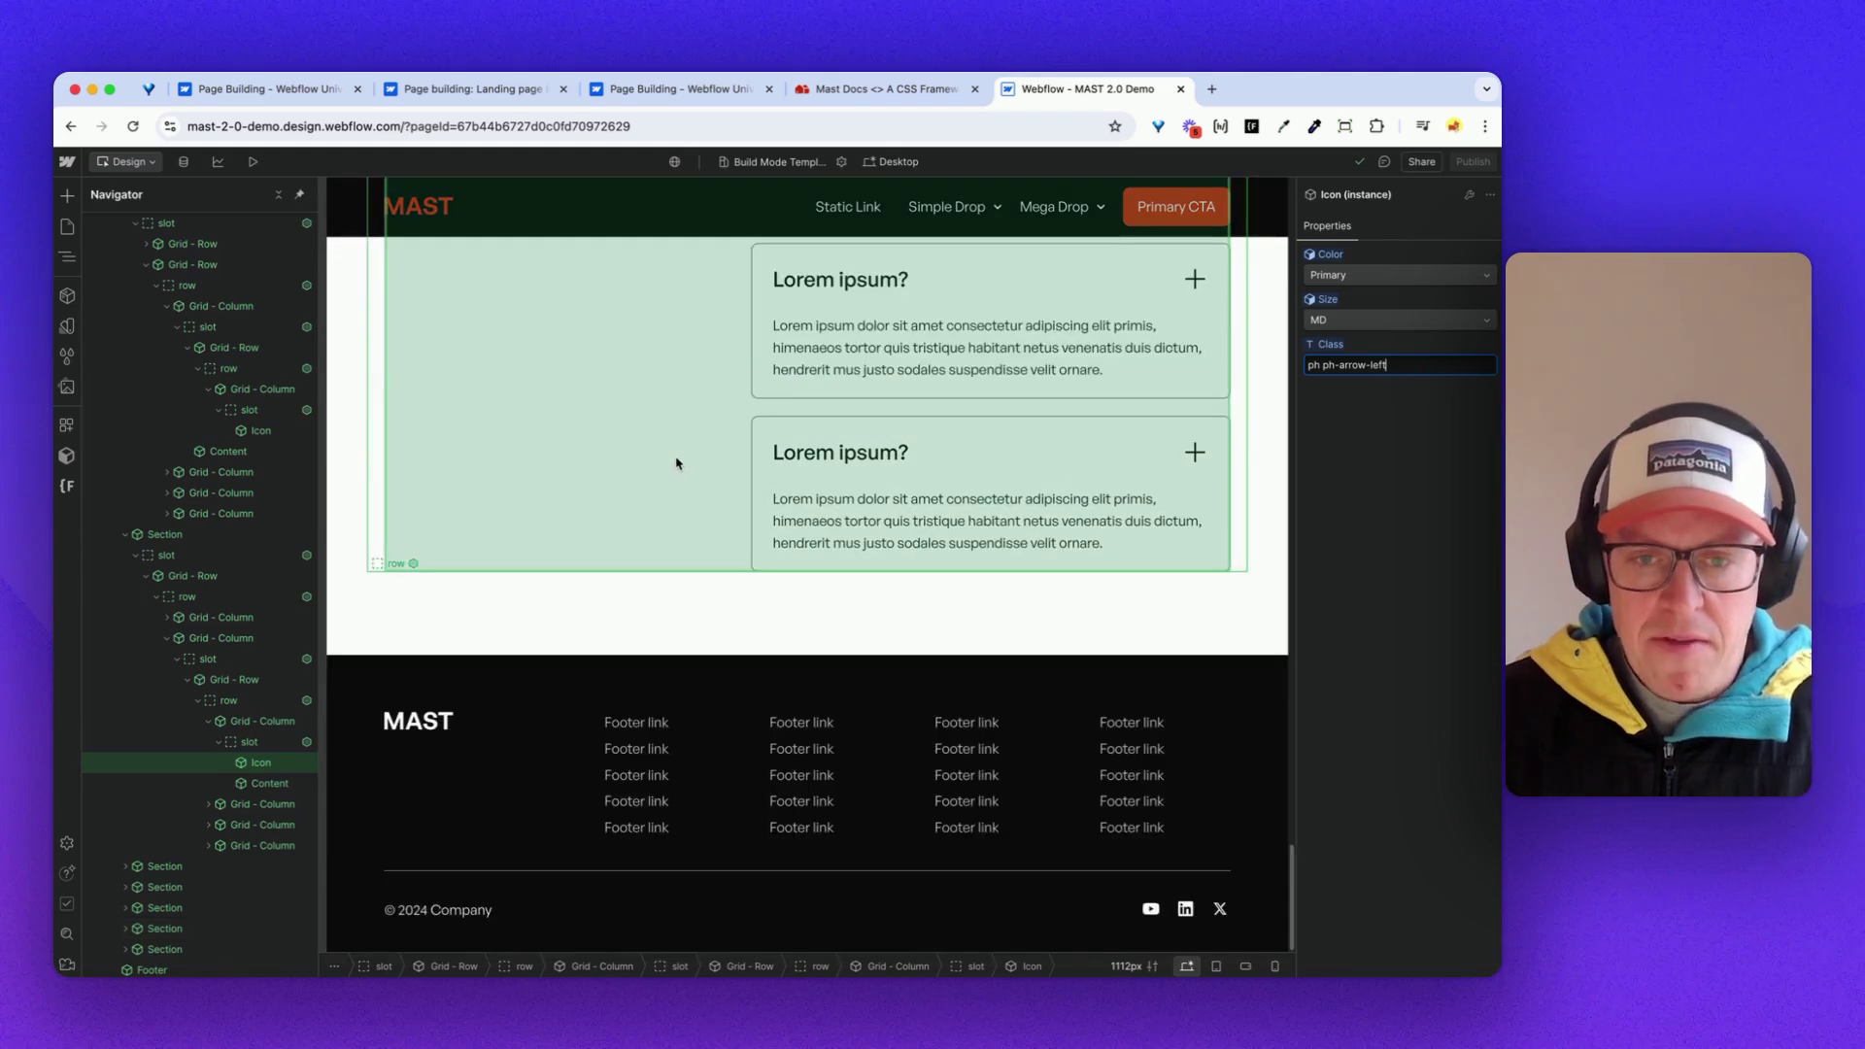
pyautogui.scroll(20, 679, 462)
pyautogui.scroll(15, 693, 467)
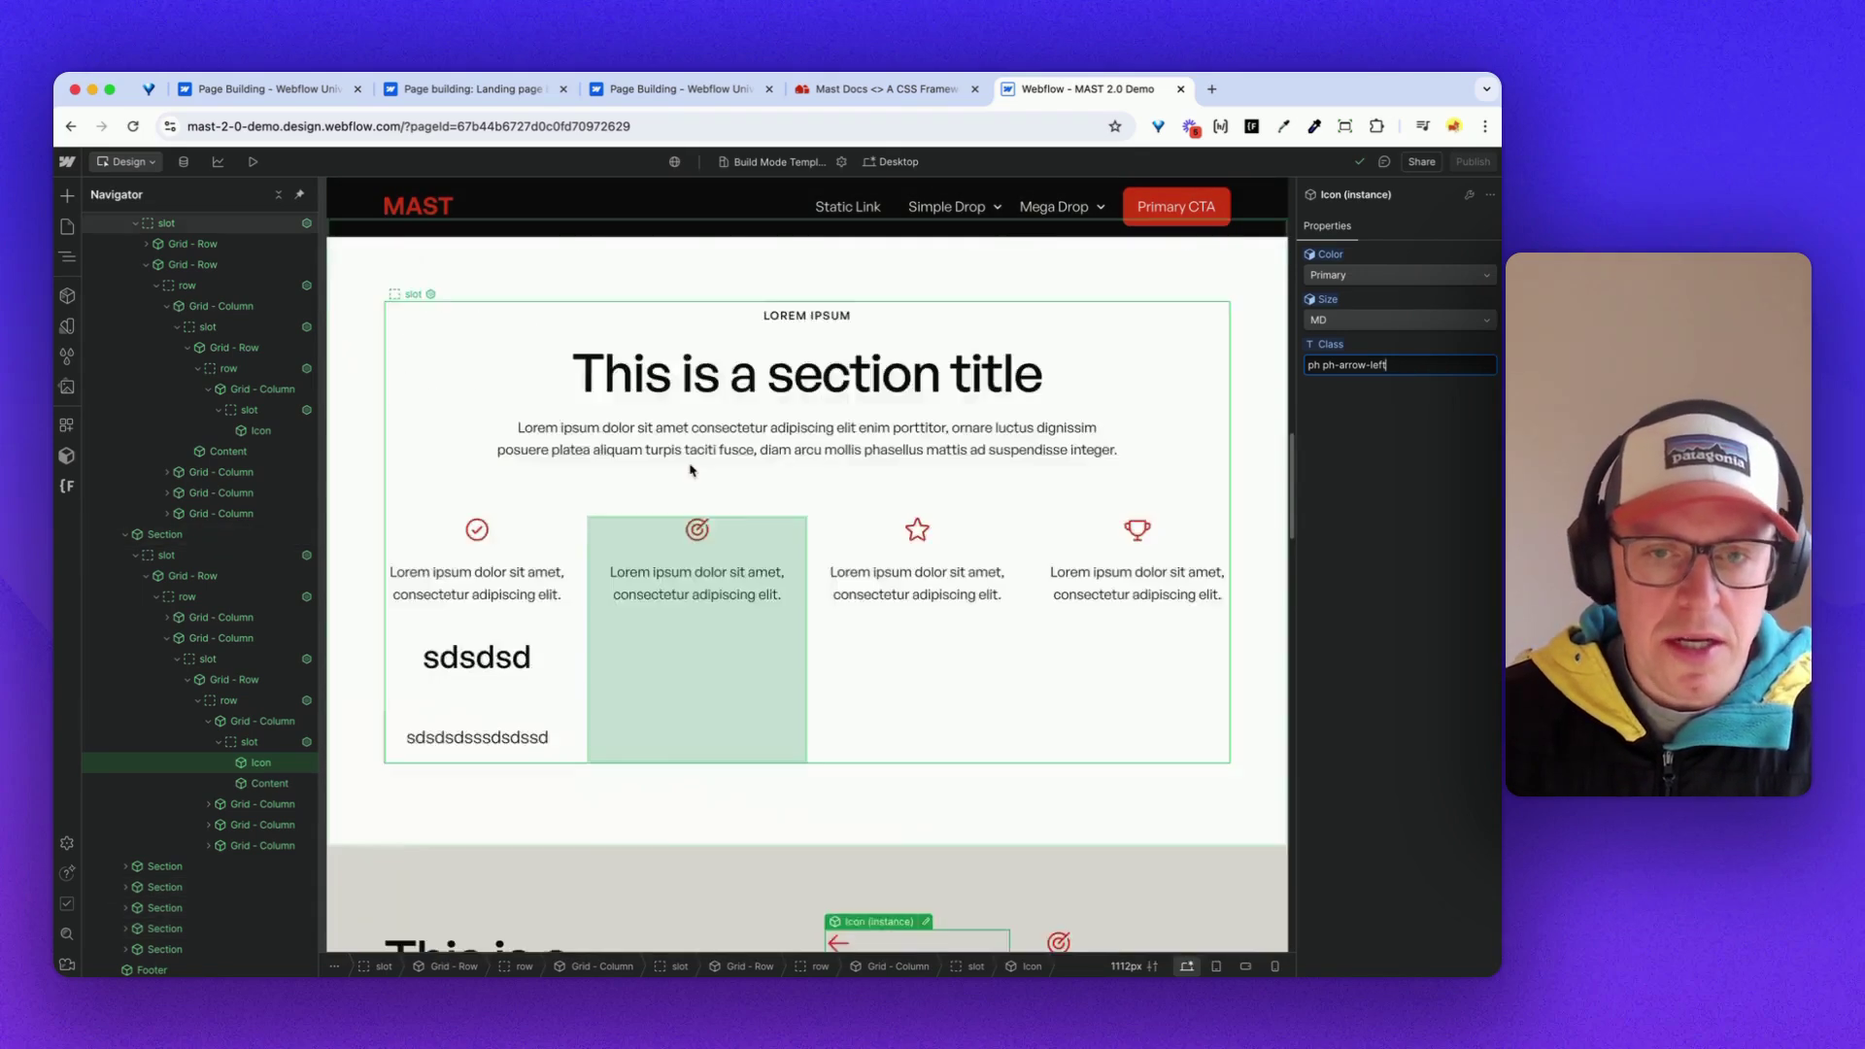
pyautogui.scroll(5, 693, 460)
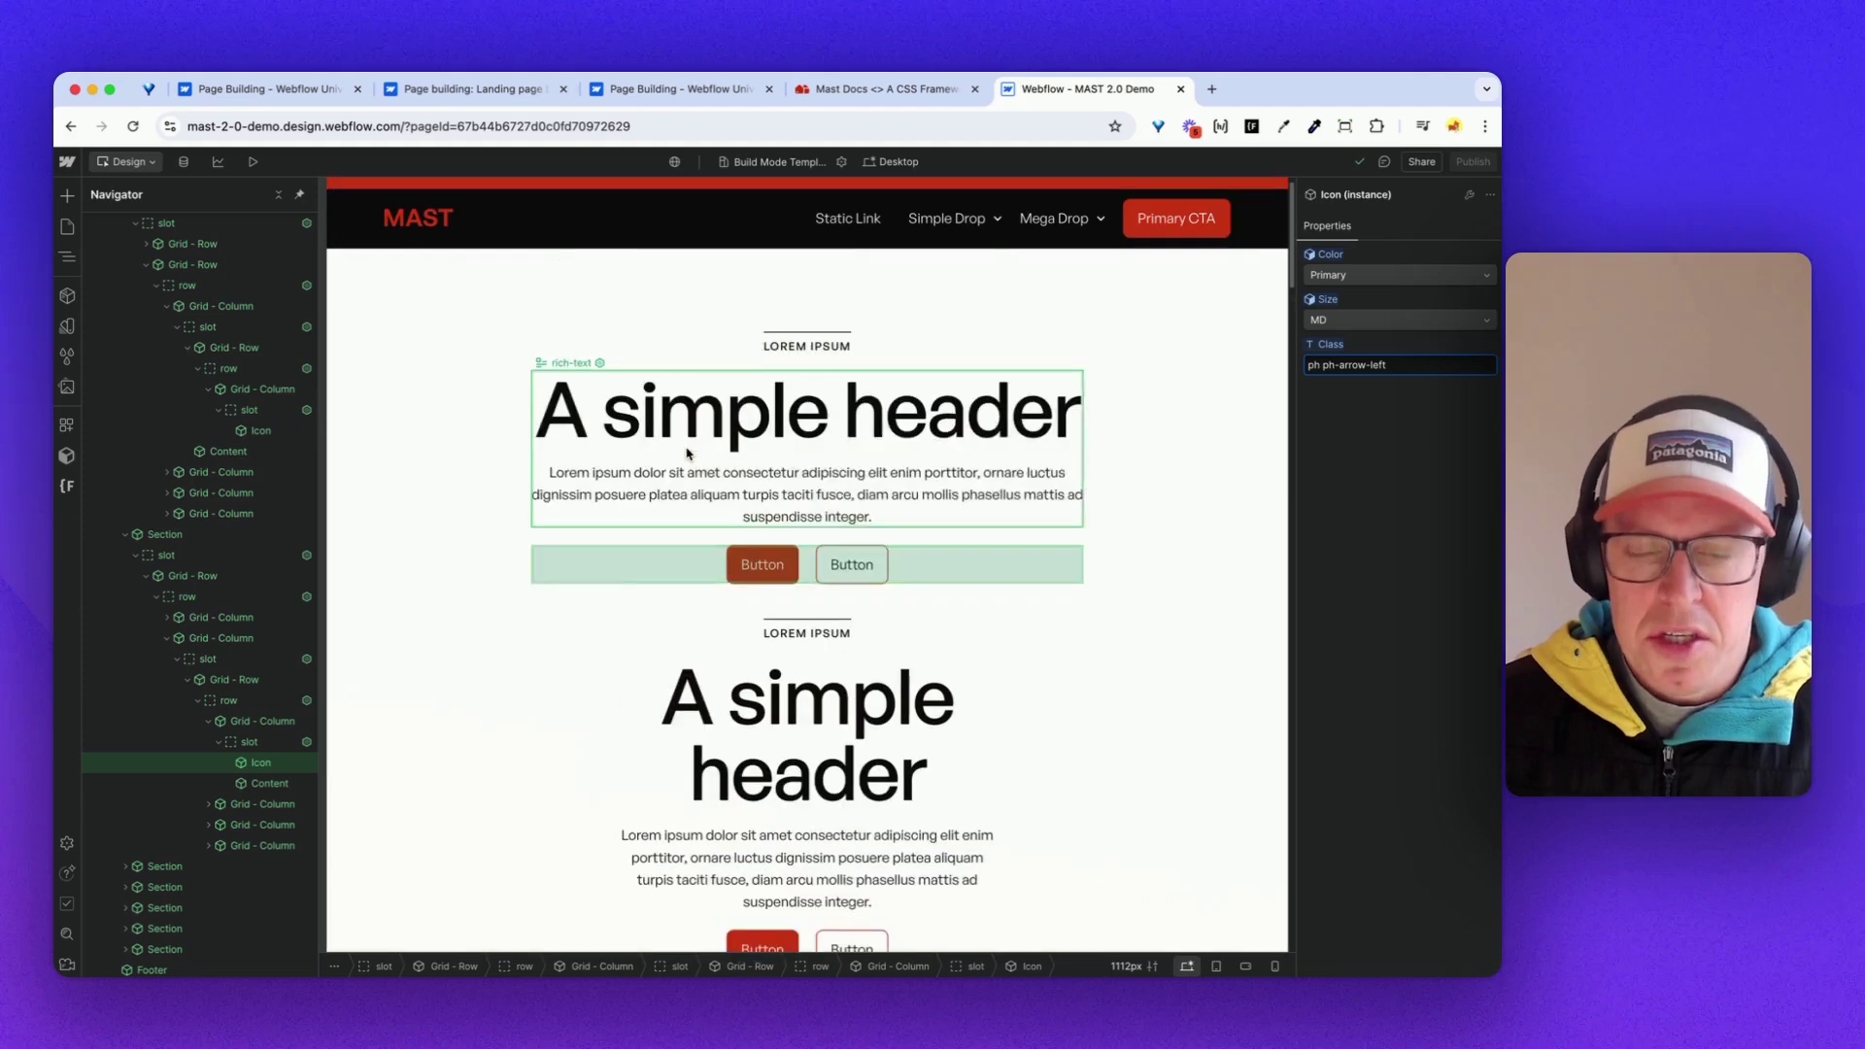
# - Create a new static page from the Build Mode Template, keeping the name Untitled and the default page settings
pyautogui.click(67, 226)
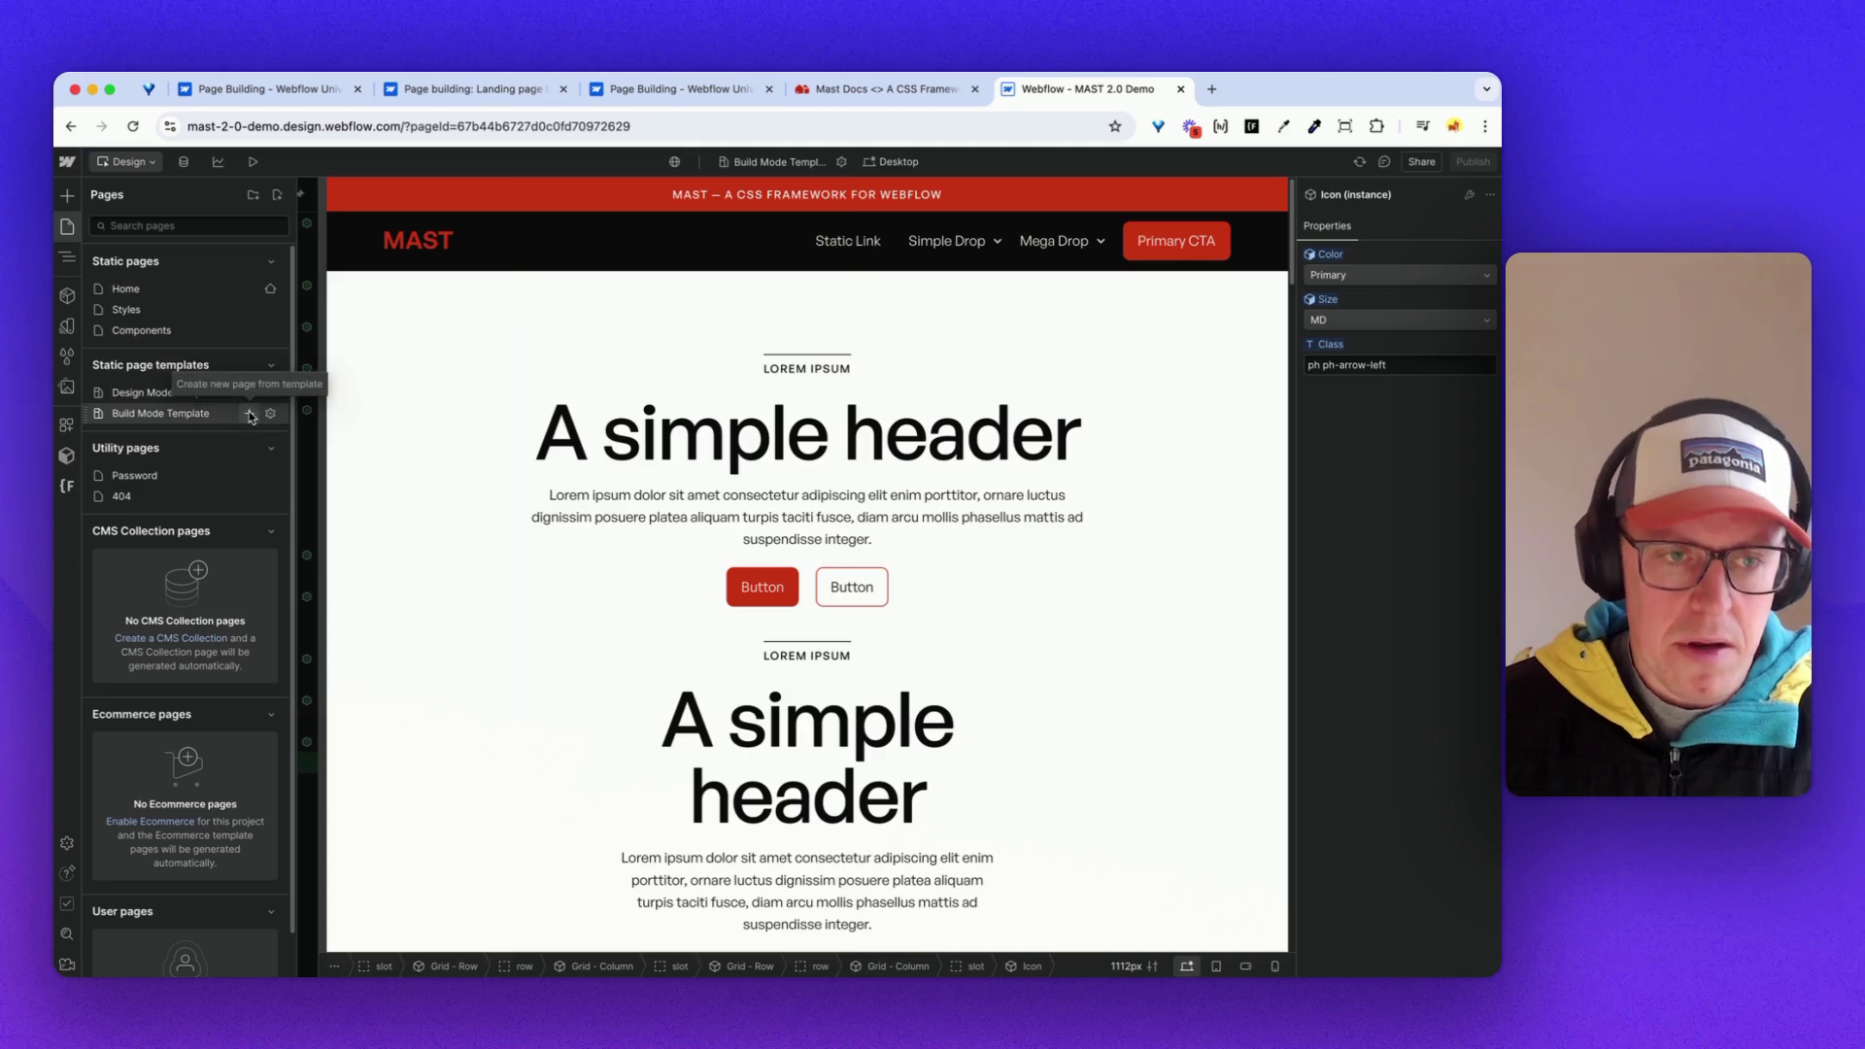
pyautogui.click(252, 415)
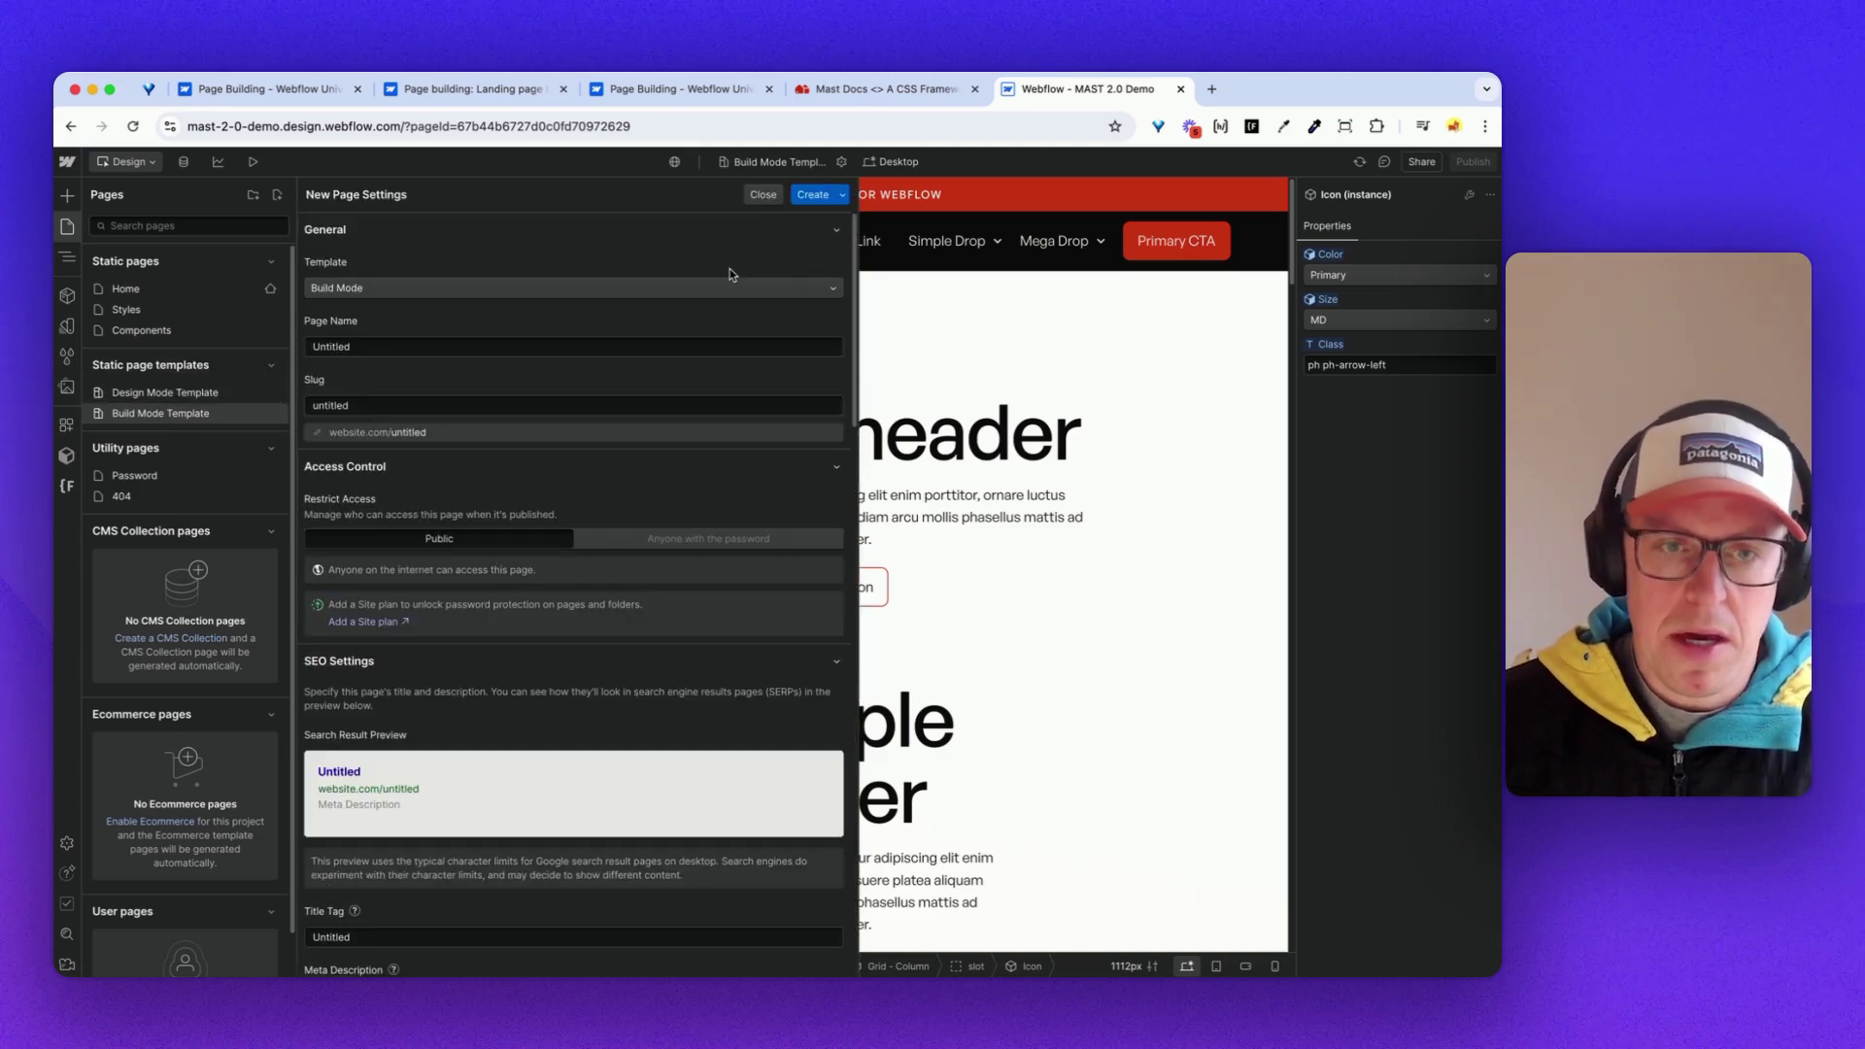
pyautogui.click(810, 195)
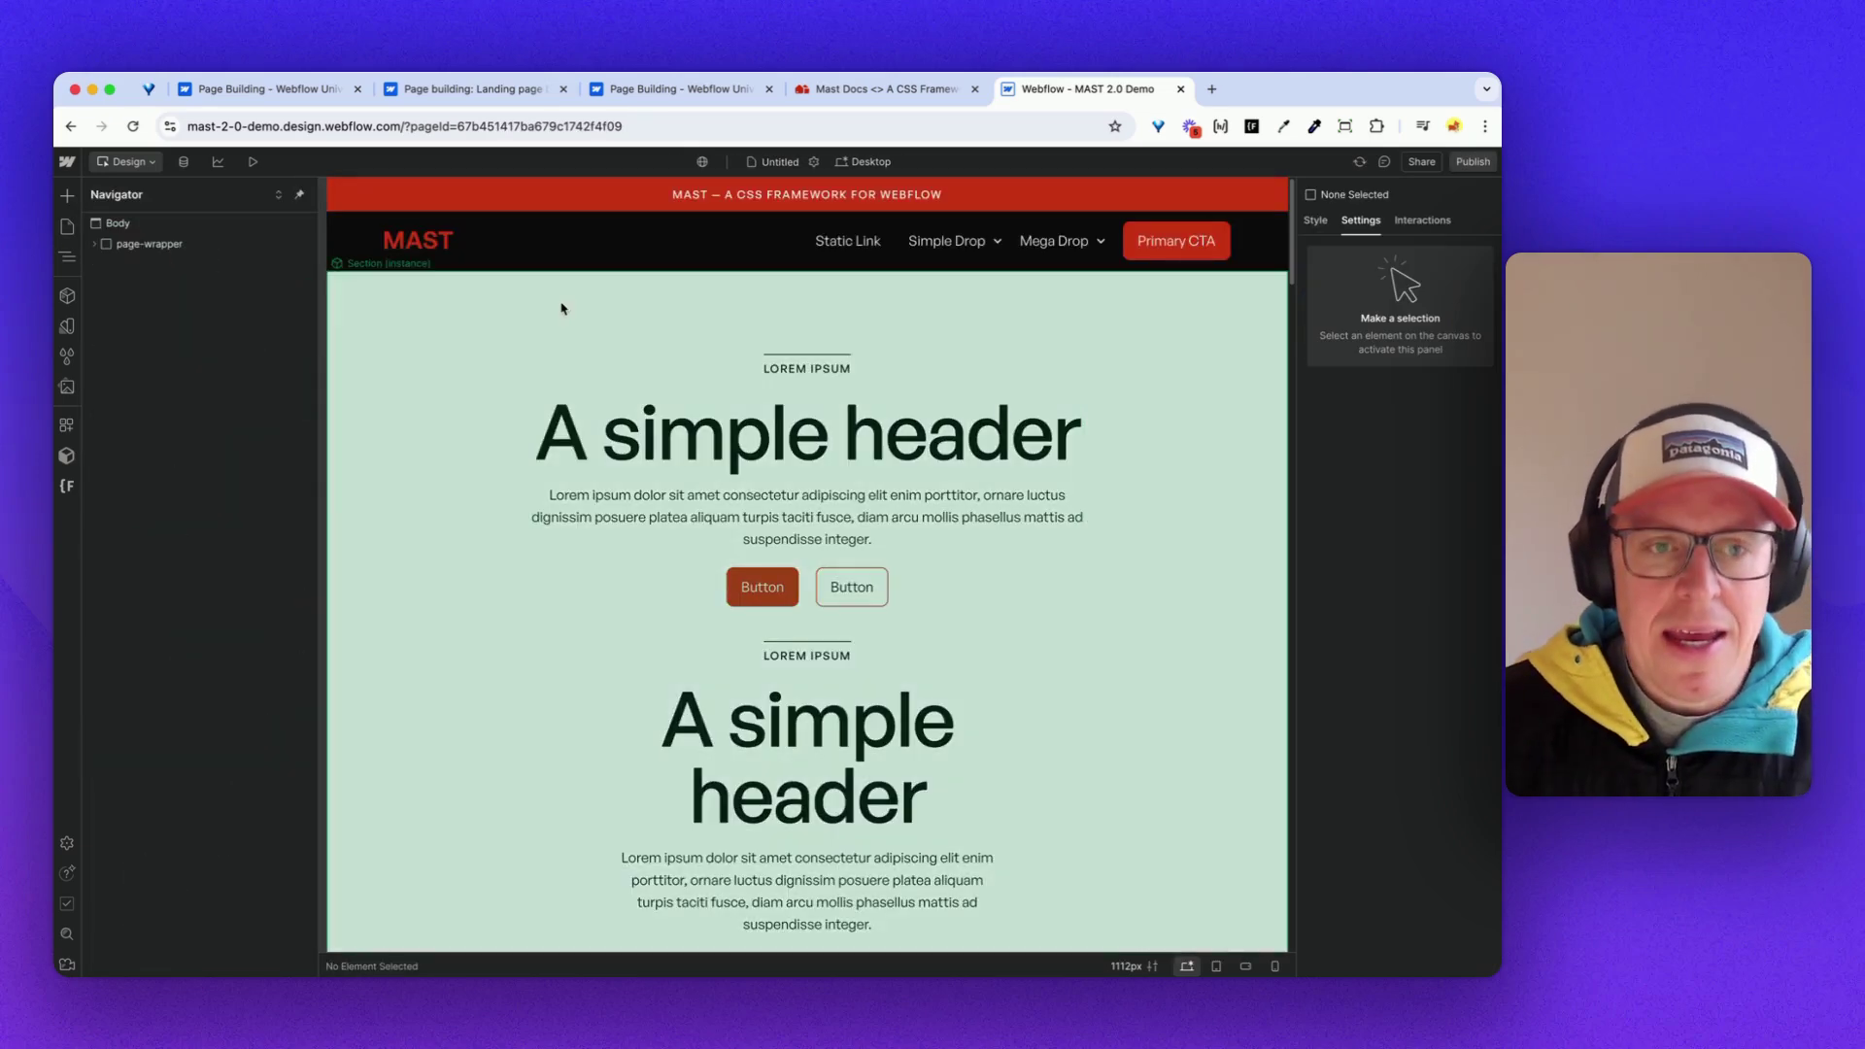
# - Inspect the new page's first Section instance and the Page Slot that holds the sections inside page-main
pyautogui.click(562, 309)
pyautogui.scroll(-3, 562, 311)
pyautogui.scroll(2, 487, 325)
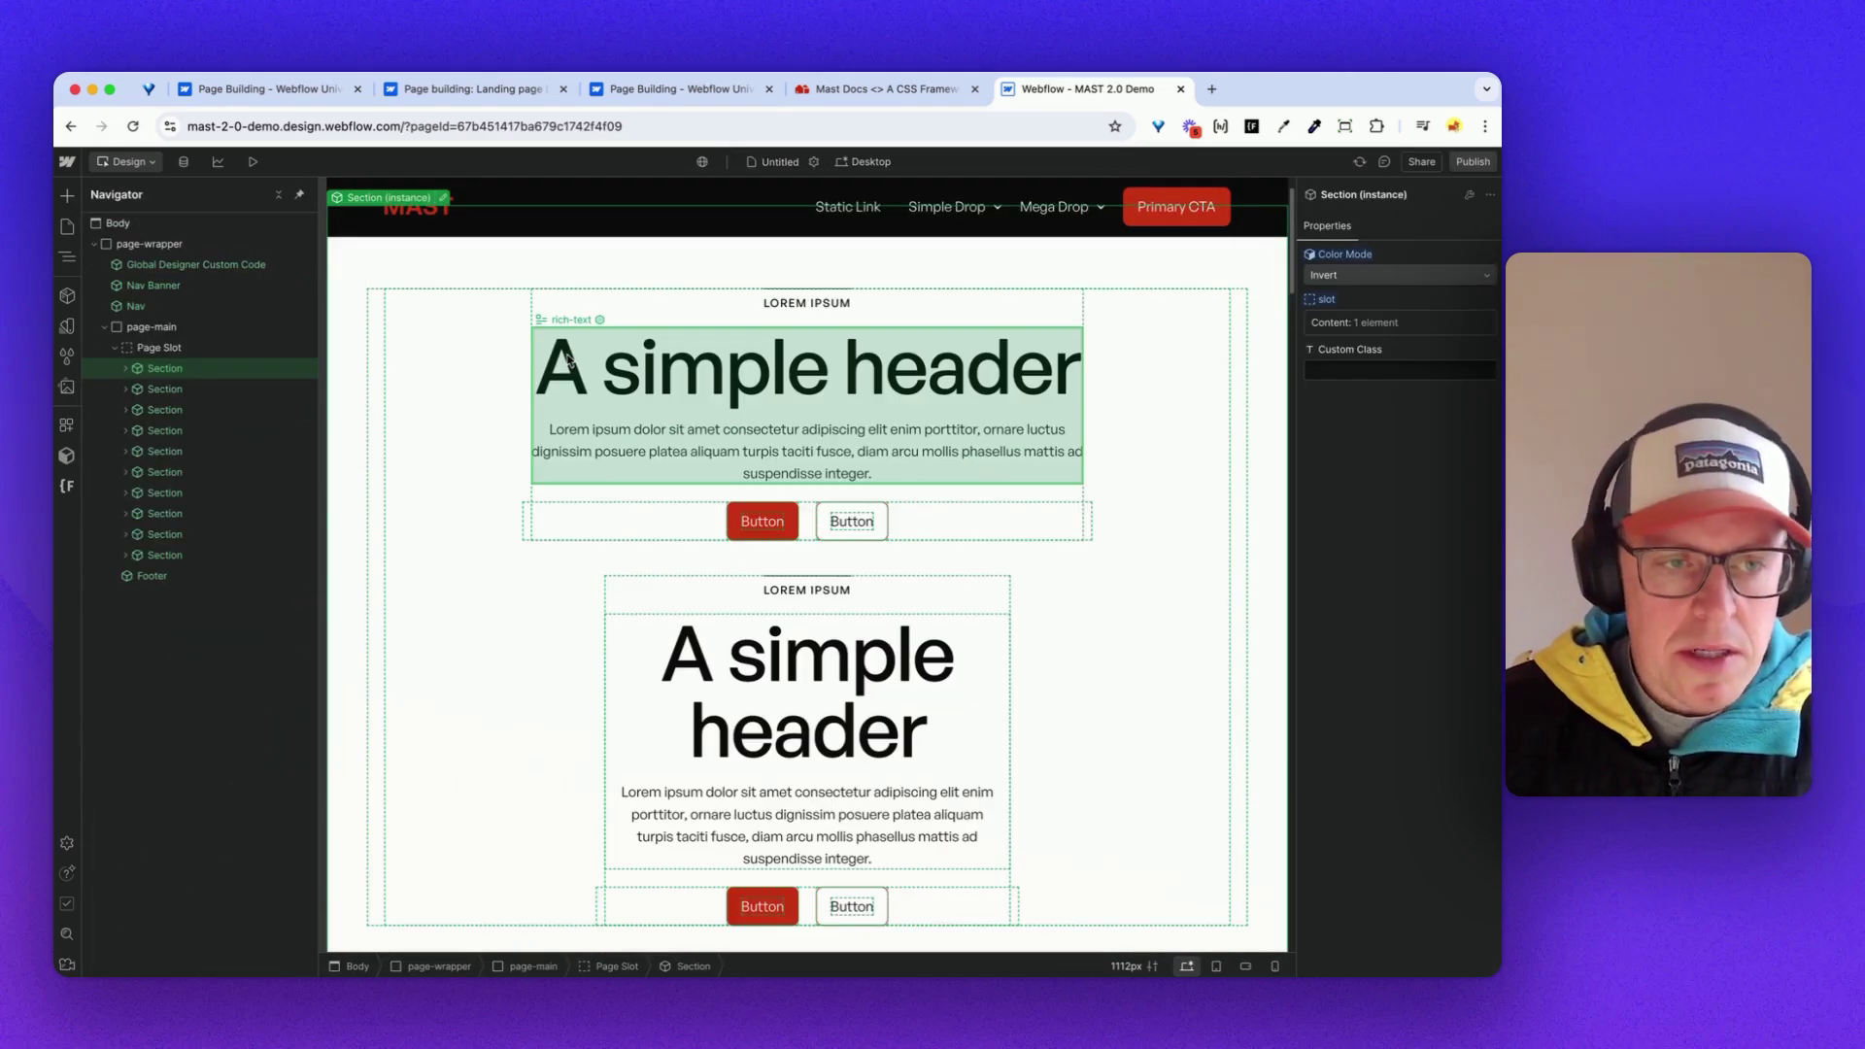
pyautogui.scroll(2, 449, 301)
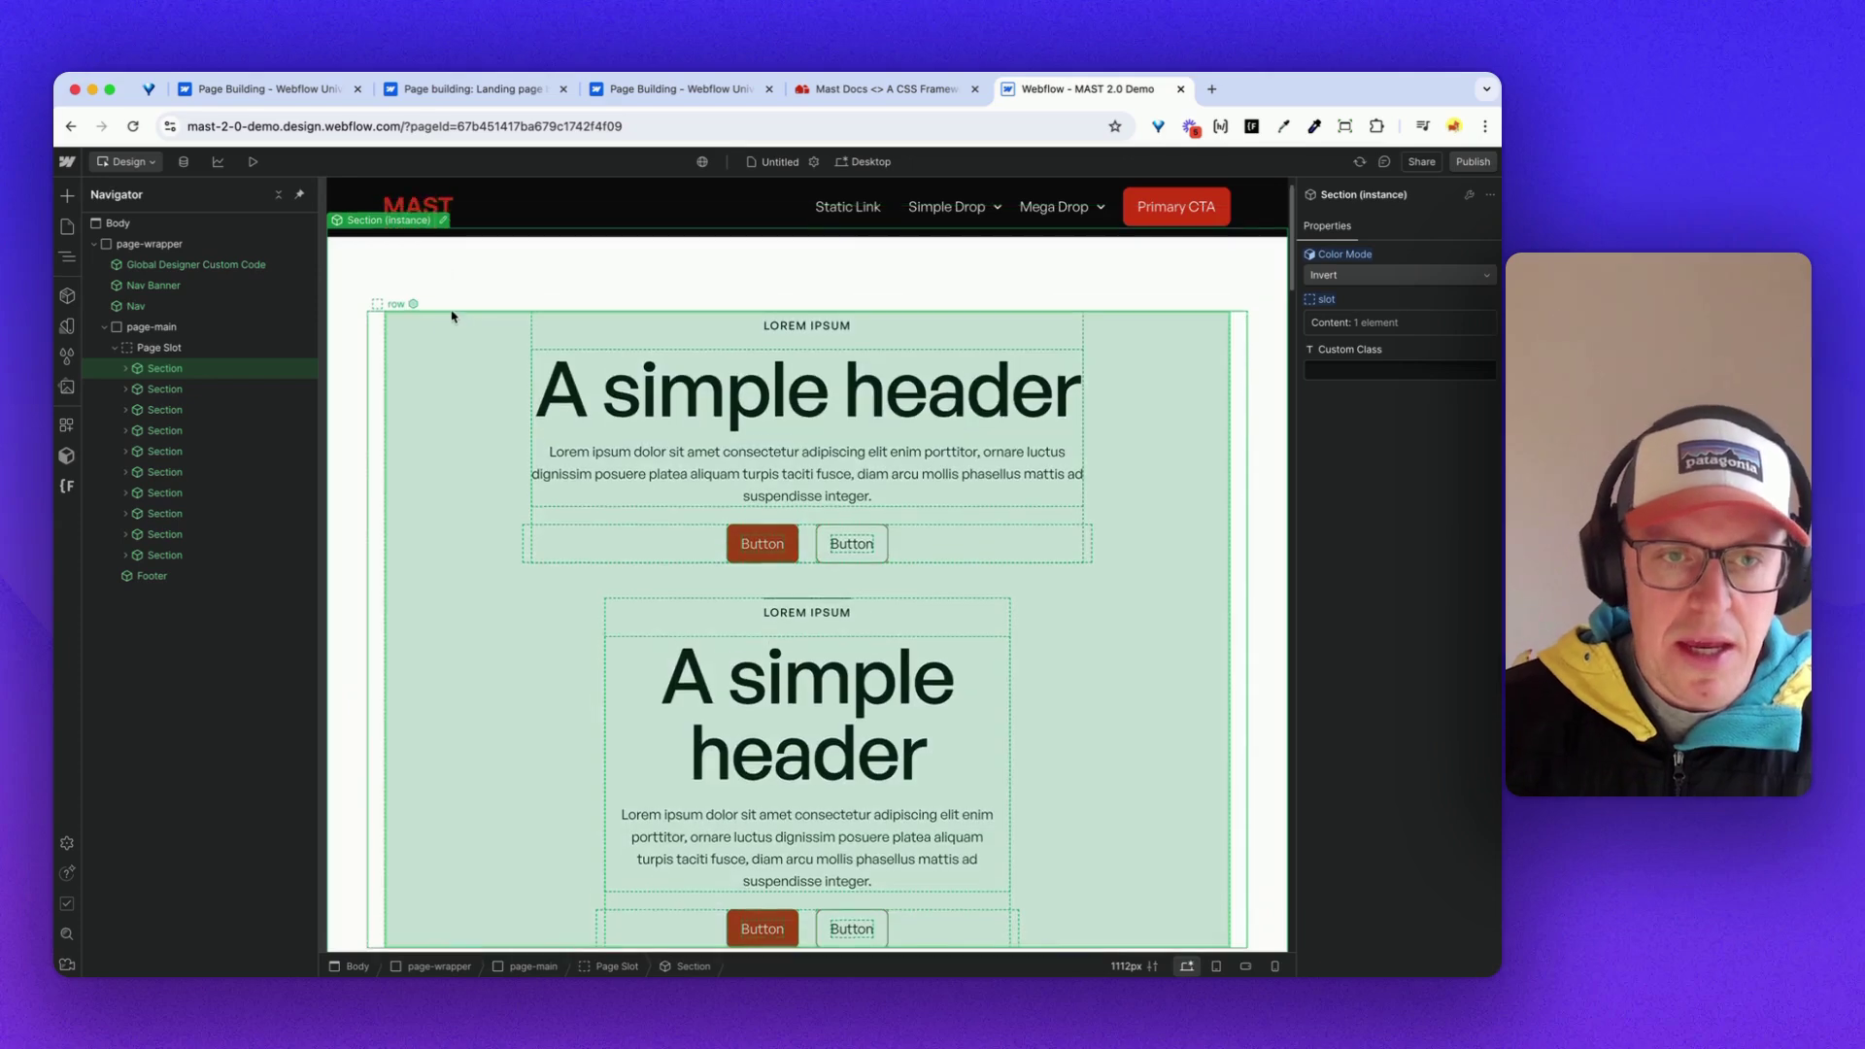
pyautogui.scroll(-1, 649, 416)
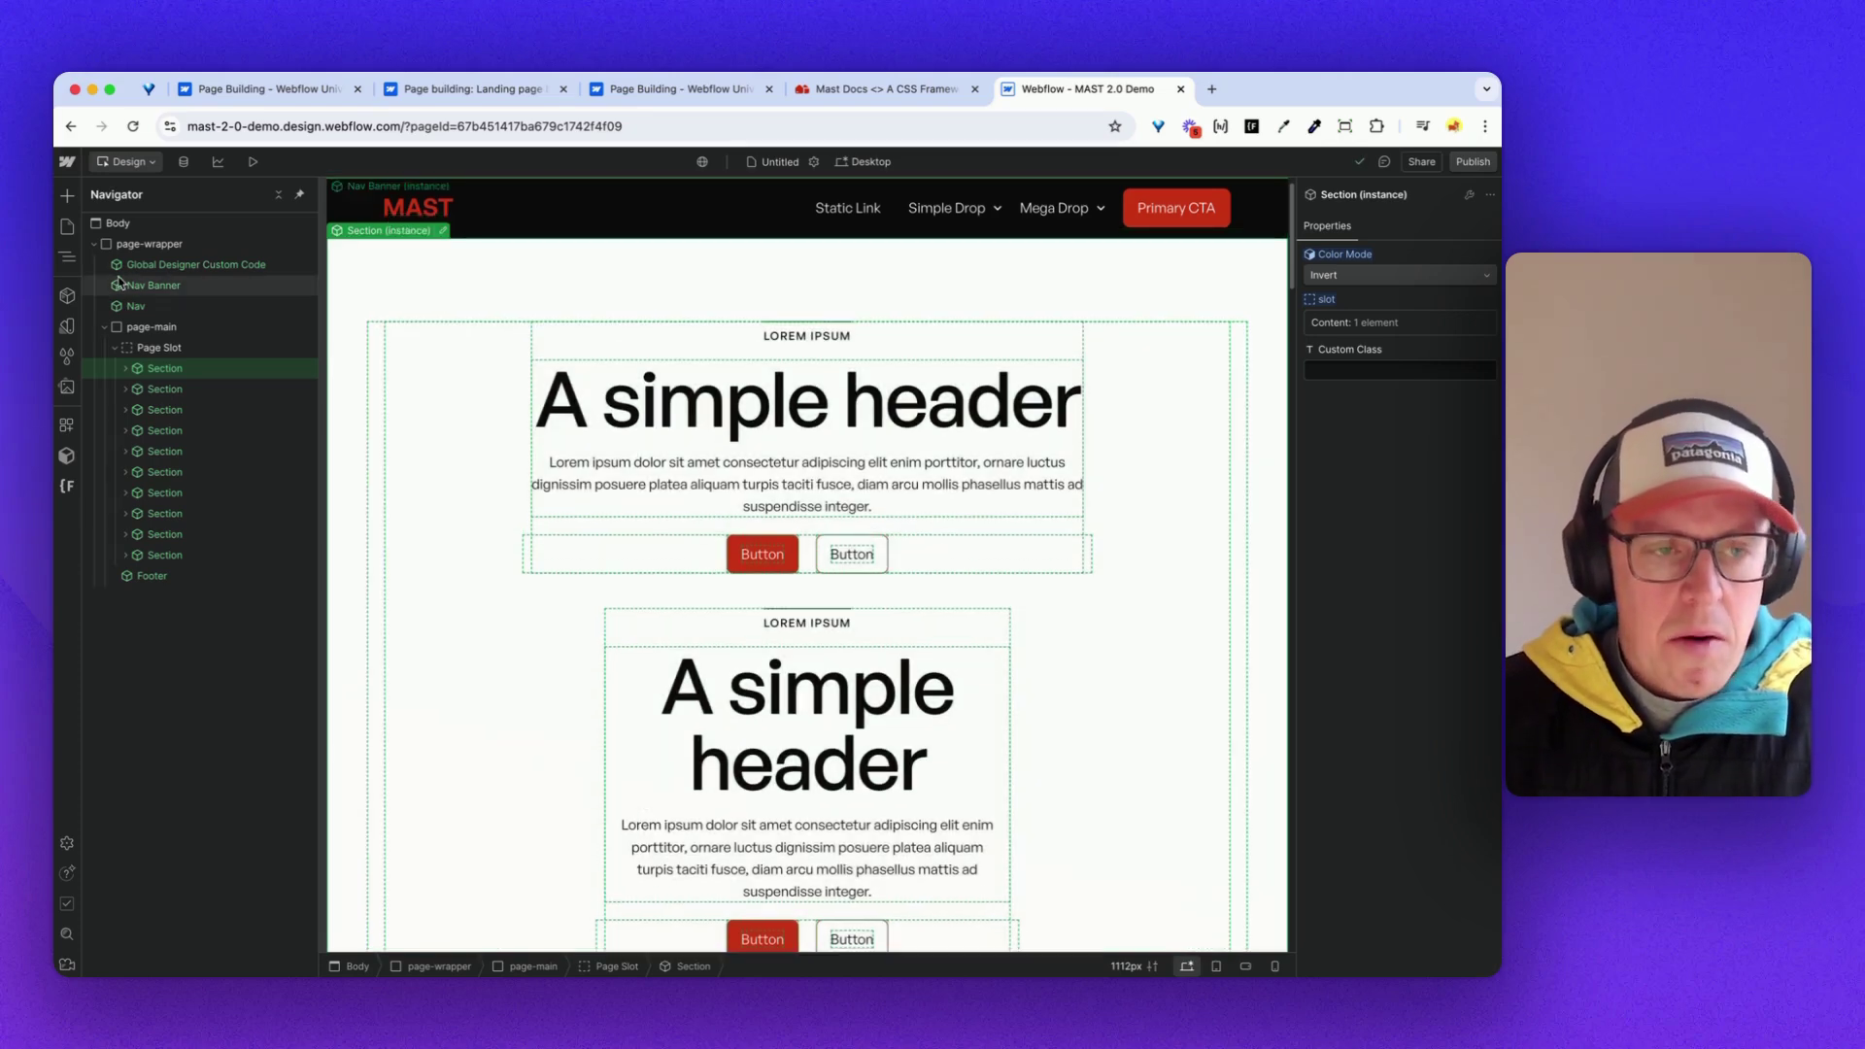
pyautogui.click(158, 347)
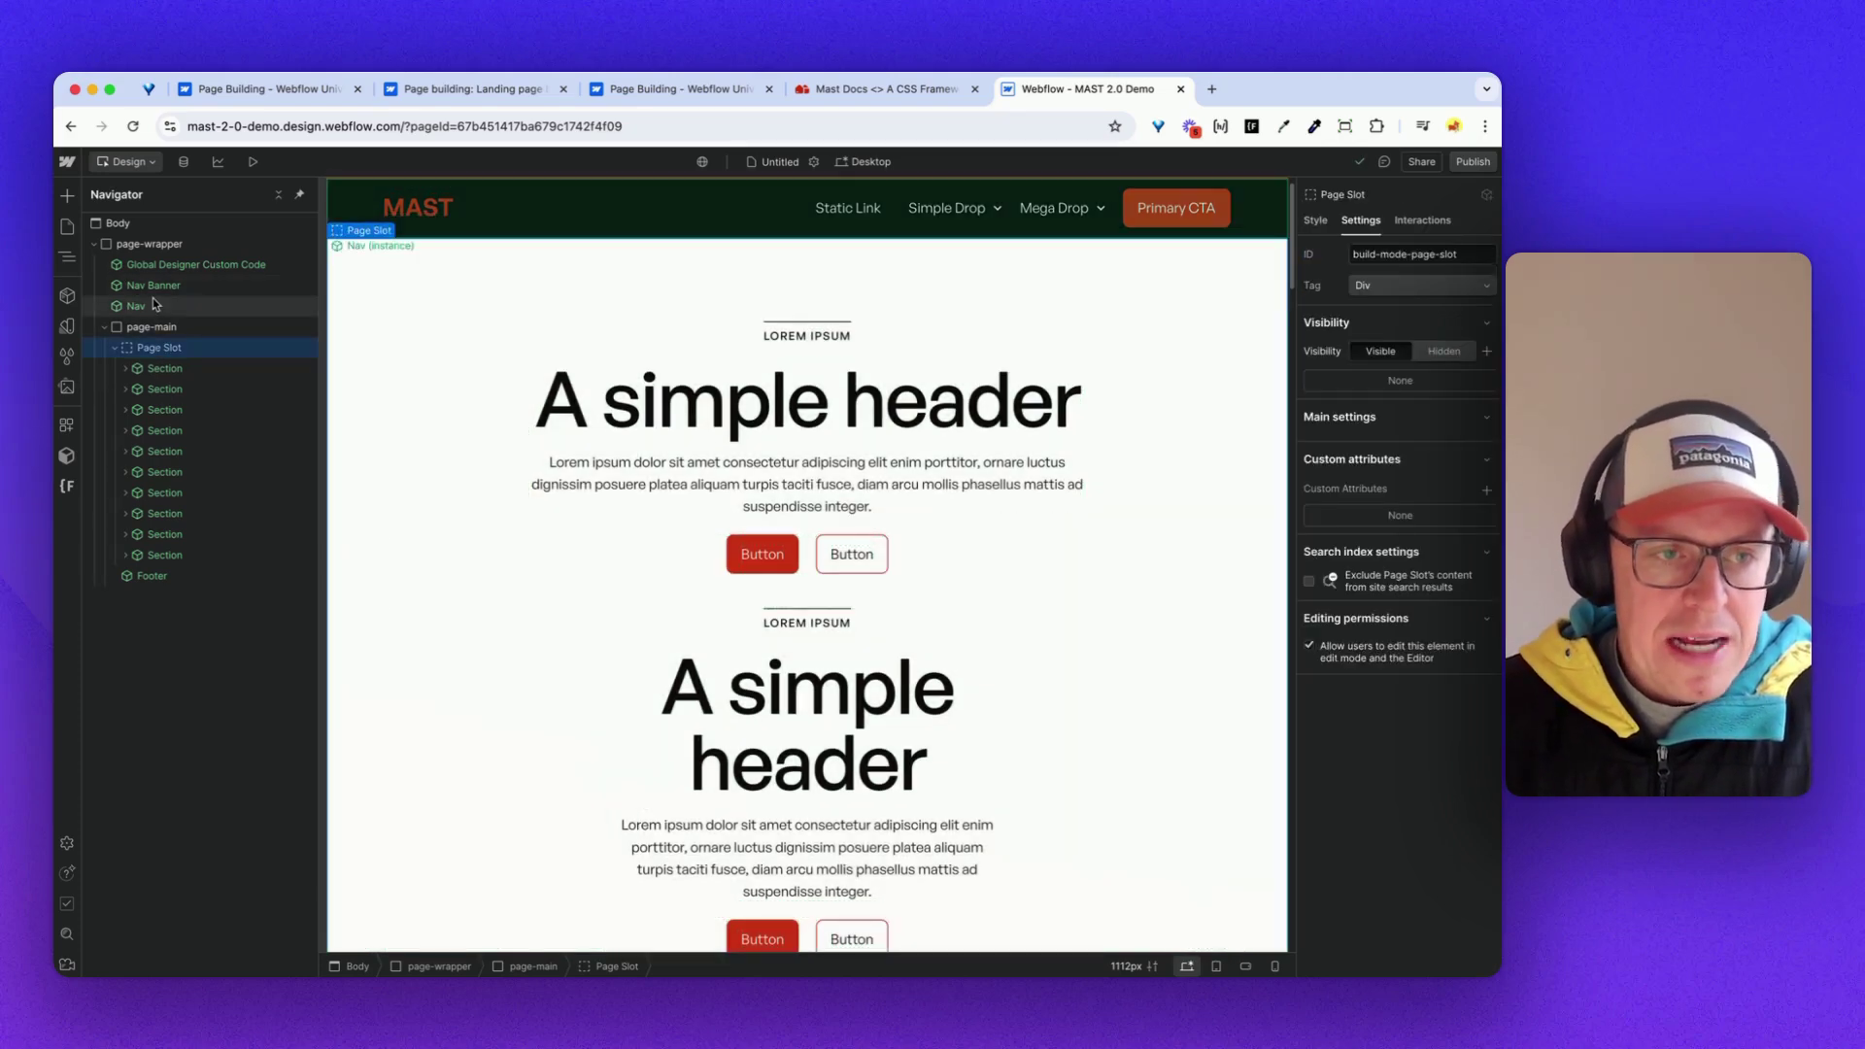